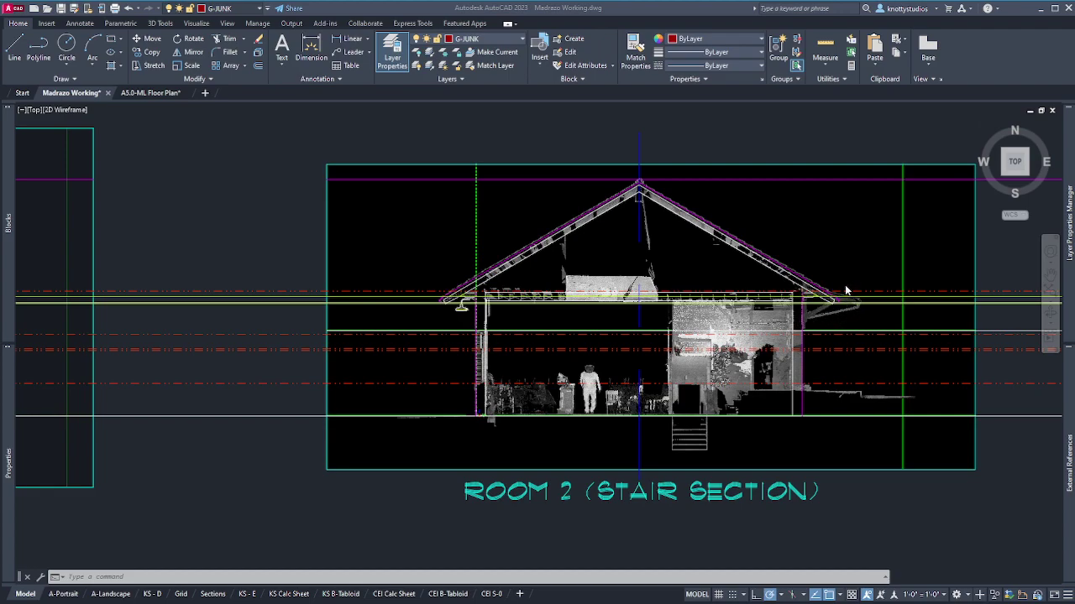
# Zoom in on the right eave bracket of the Room 2 stair section point cloud
pyautogui.scroll(8, 849, 299)
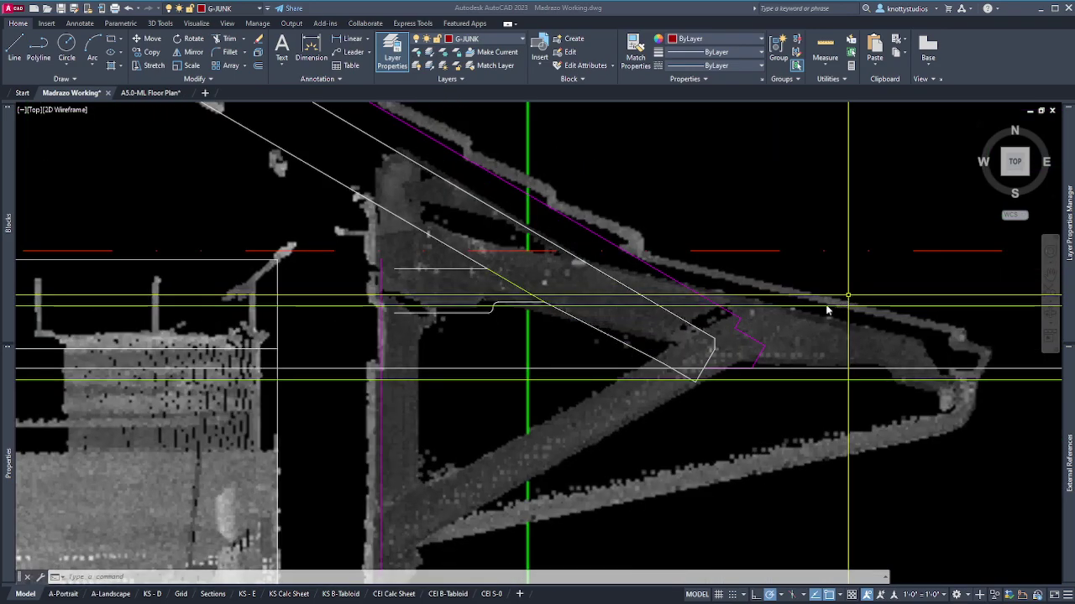
pyautogui.scroll(-3, 649, 320)
pyautogui.scroll(3, 649, 320)
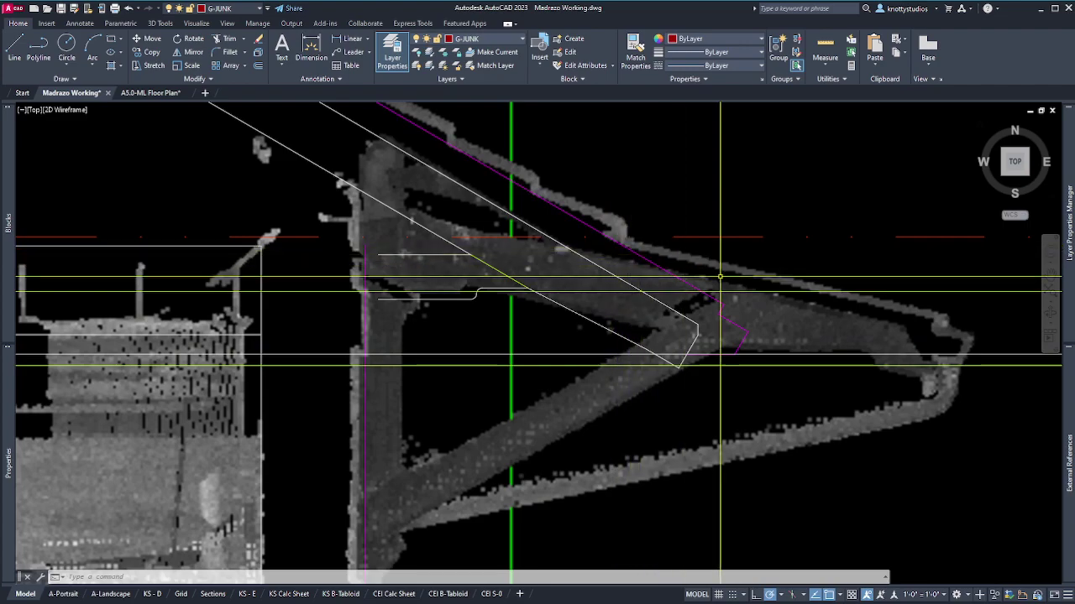
# Trace a line along the upper brace's top edge from its outer end to the intersection
pyautogui.click(14, 46)
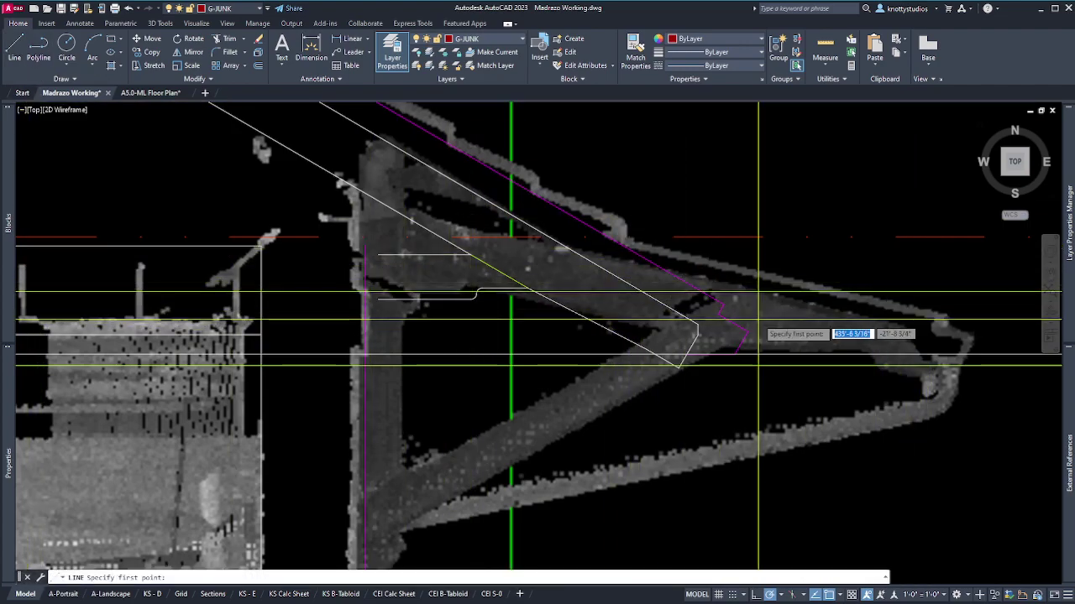
pyautogui.click(945, 316)
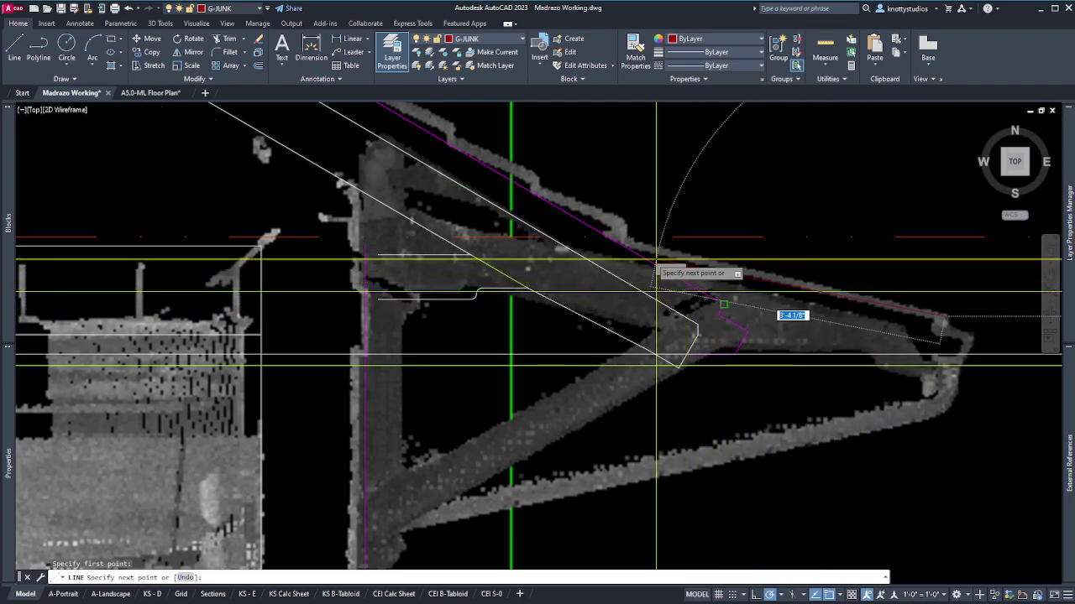
pyautogui.click(608, 237)
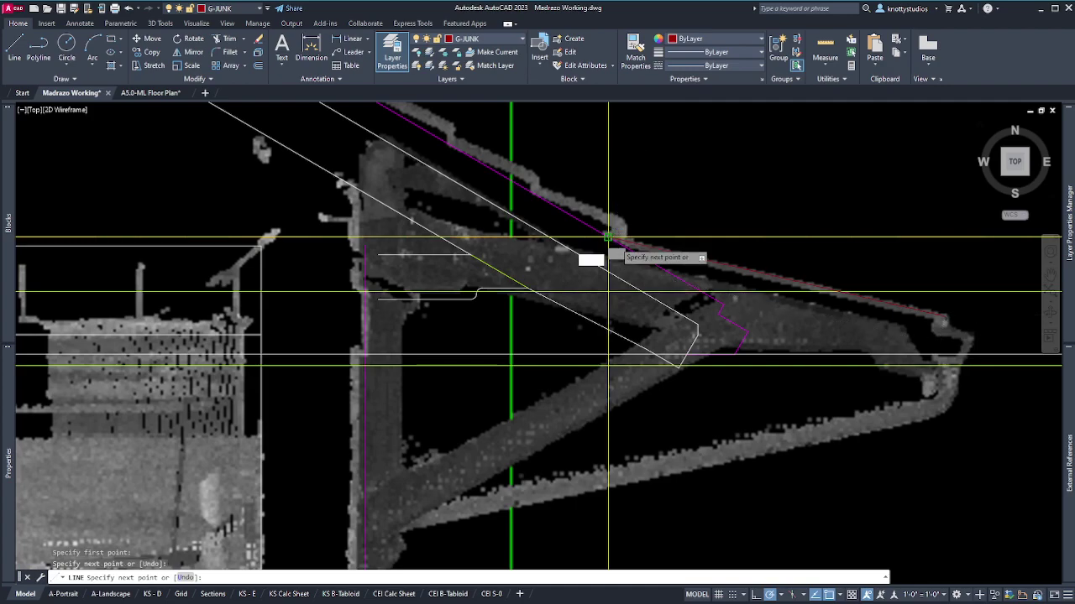
pyautogui.press('Return')
# Draw a 12-inch horizontal line leftward from the top edge's outer end
pyautogui.scroll(2, 890, 368)
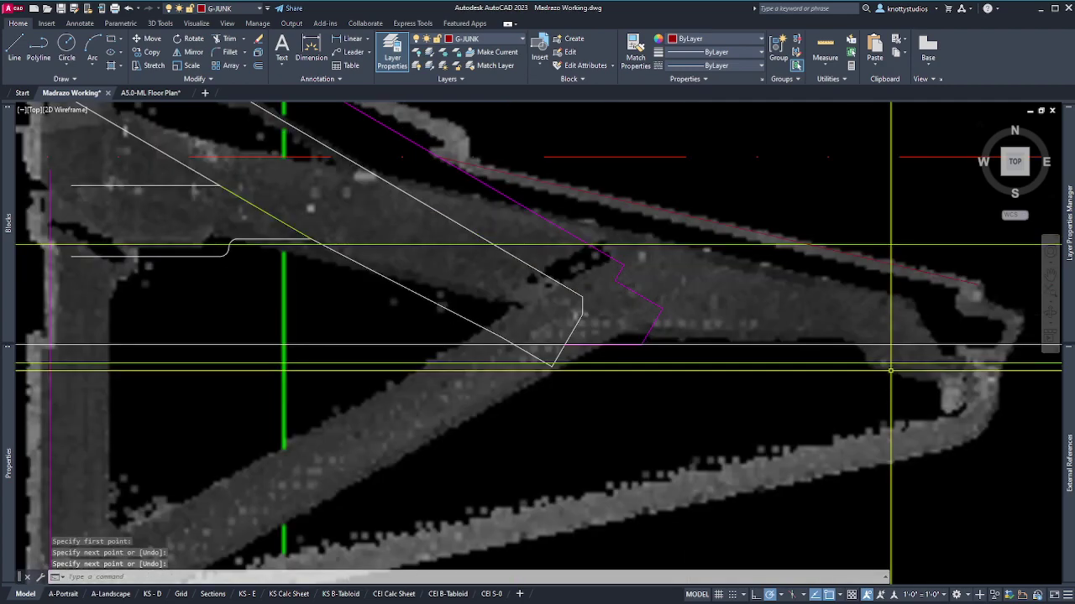
pyautogui.write('l')
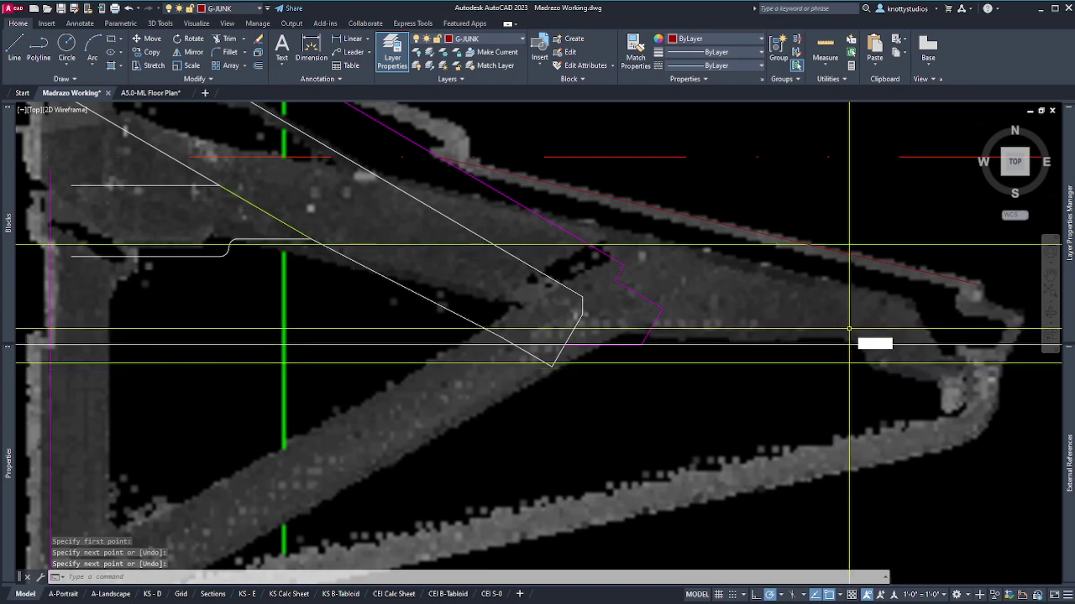
pyautogui.press('Return')
pyautogui.click(971, 284)
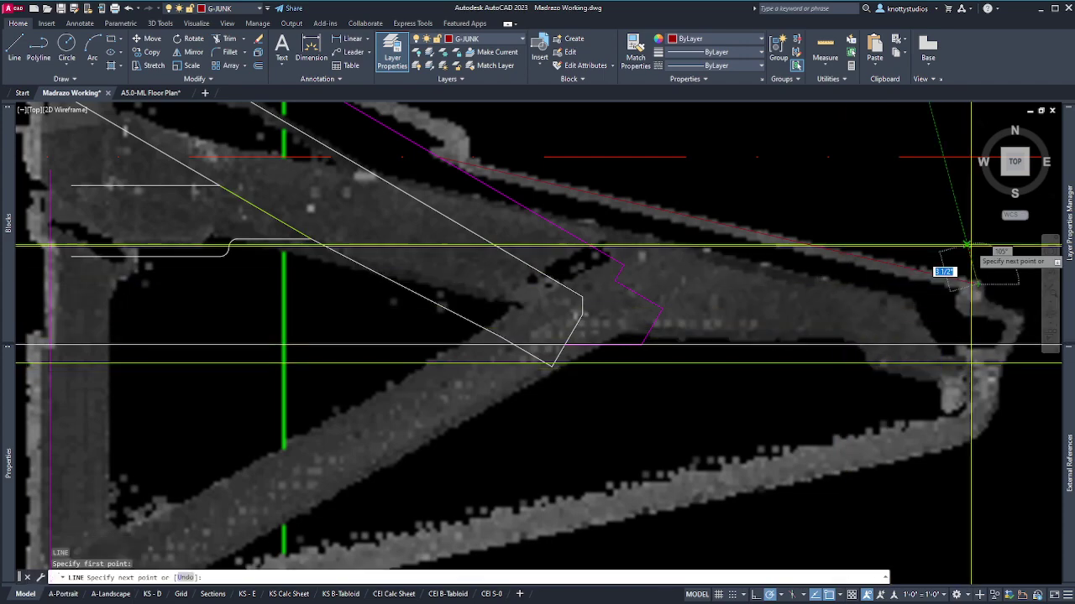
pyautogui.press('Escape')
pyautogui.press('Return')
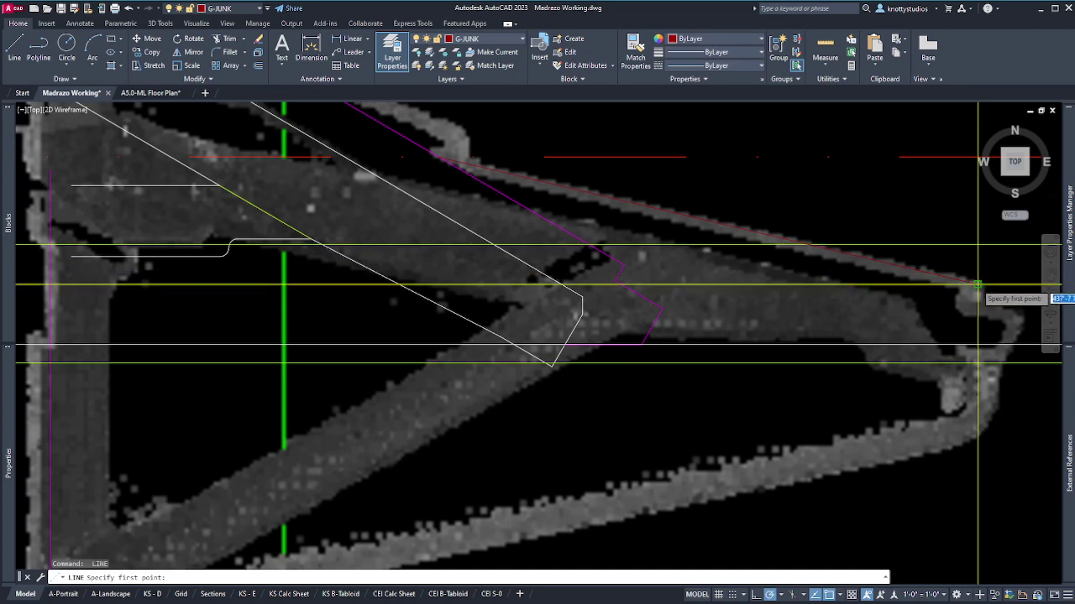
pyautogui.click(977, 286)
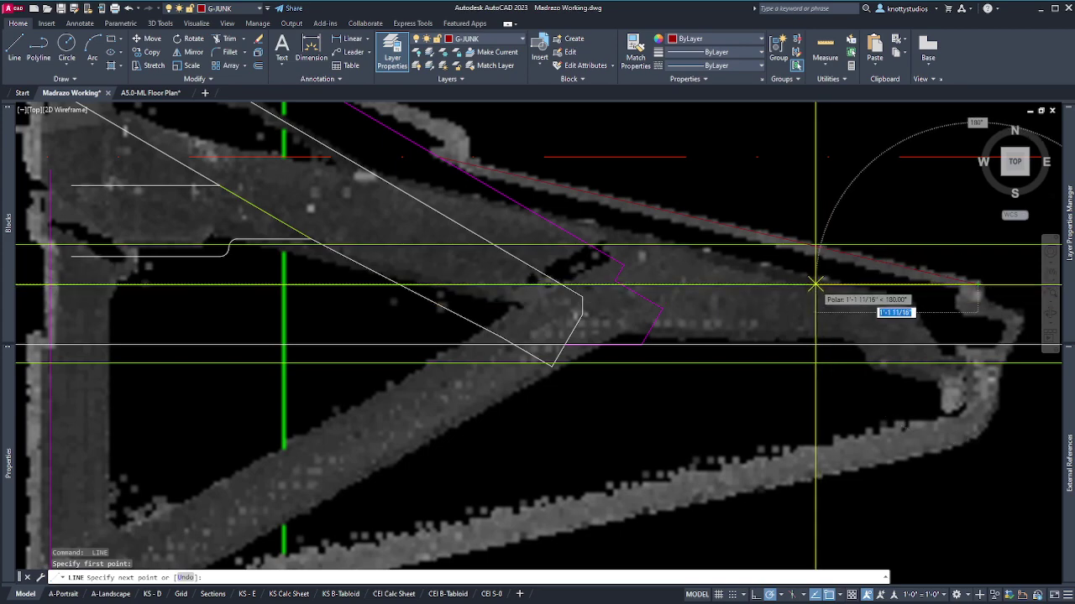
pyautogui.write('12')
pyautogui.press('Return')
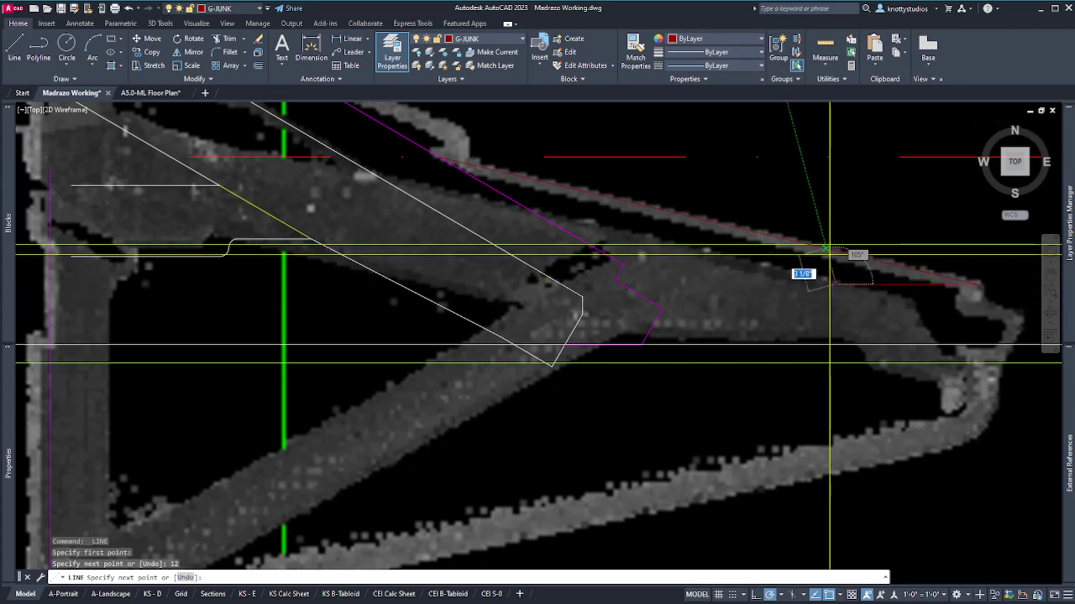
pyautogui.scroll(4, 842, 258)
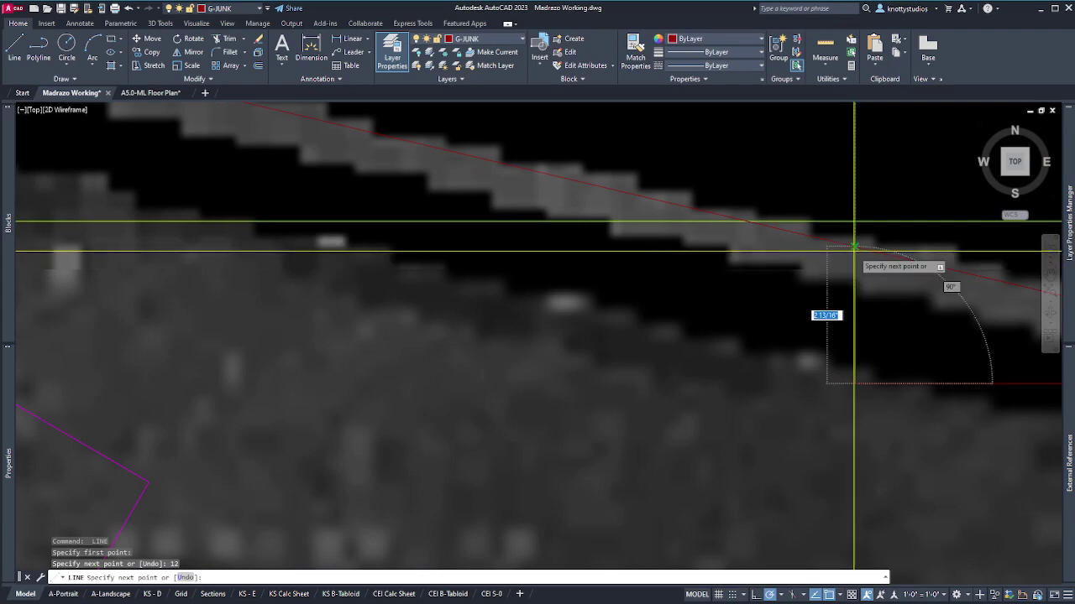
pyautogui.press('Escape')
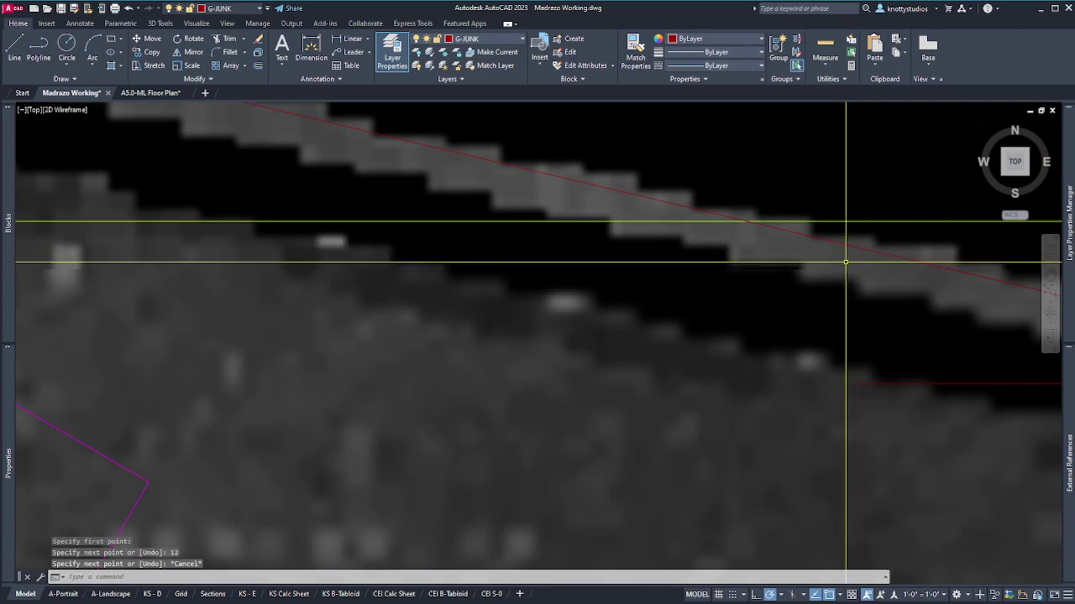
pyautogui.scroll(-5, 845, 262)
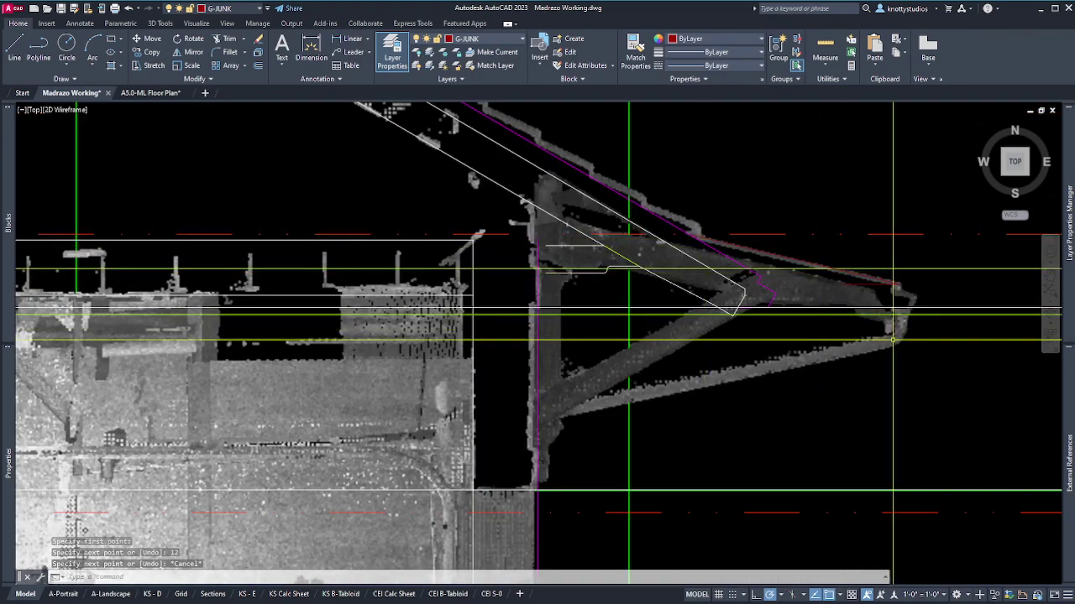
# Zoom in close on the inner end of the 12-inch horizontal line
pyautogui.scroll(4, 852, 233)
pyautogui.scroll(-2, 755, 198)
pyautogui.scroll(3, 743, 192)
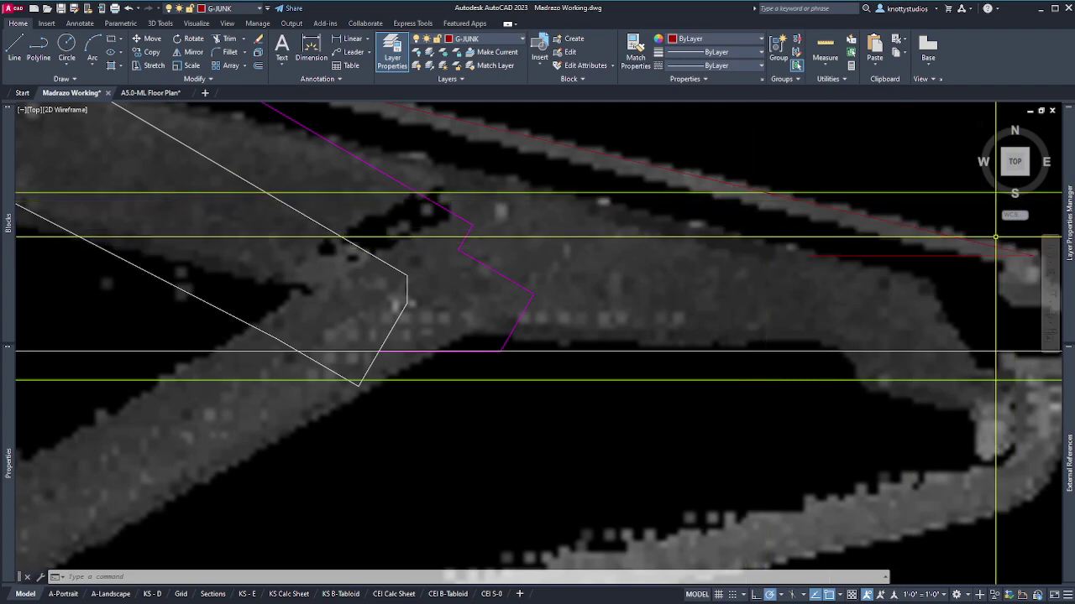
pyautogui.scroll(-4, 996, 238)
pyautogui.scroll(2, 126, 340)
pyautogui.scroll(3, 999, 294)
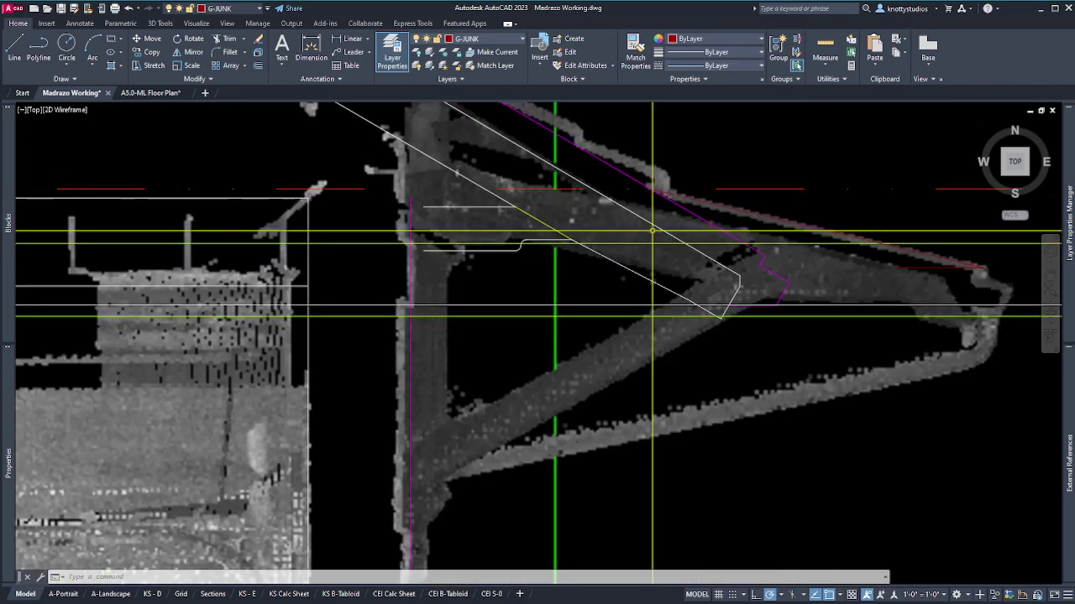
pyautogui.click(880, 238)
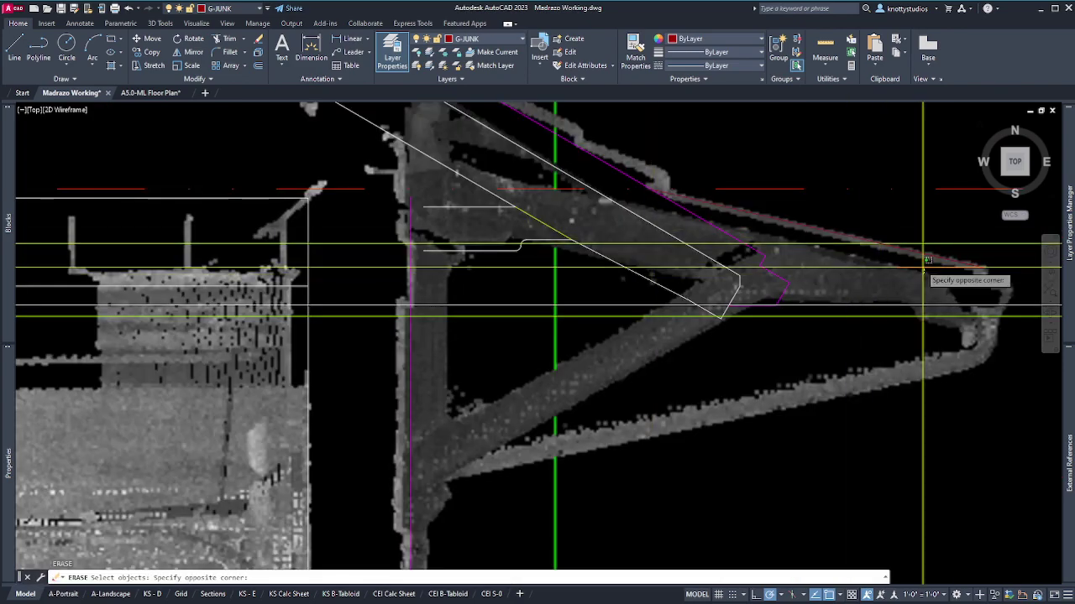
pyautogui.press('Escape')
pyautogui.scroll(4, 902, 275)
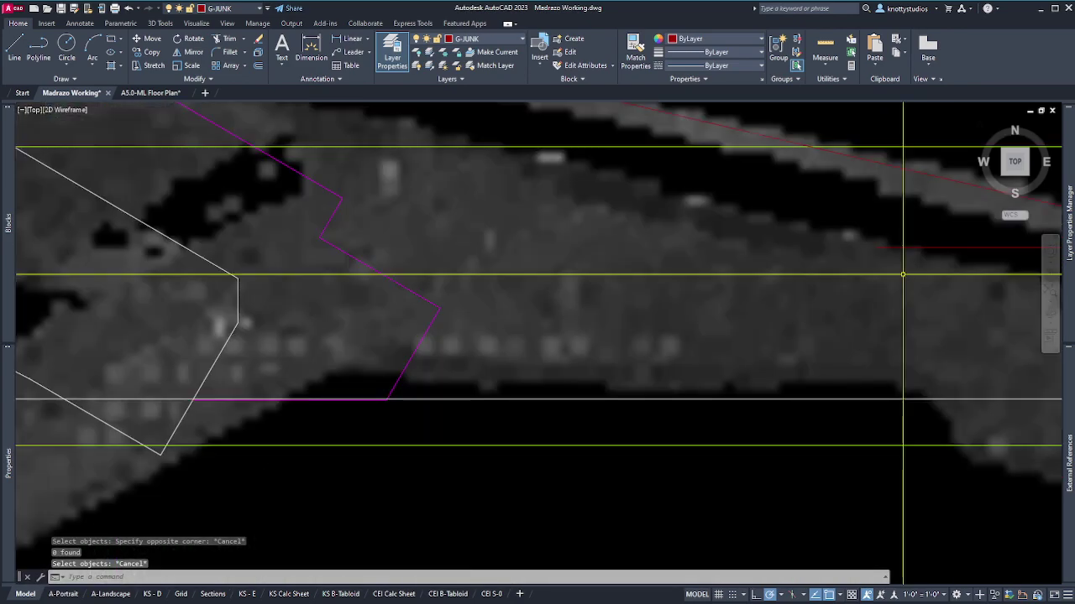
# Draw a 3-inch vertical line up from the horizontal line's inner end
pyautogui.write('l')
pyautogui.press('Return')
pyautogui.click(874, 247)
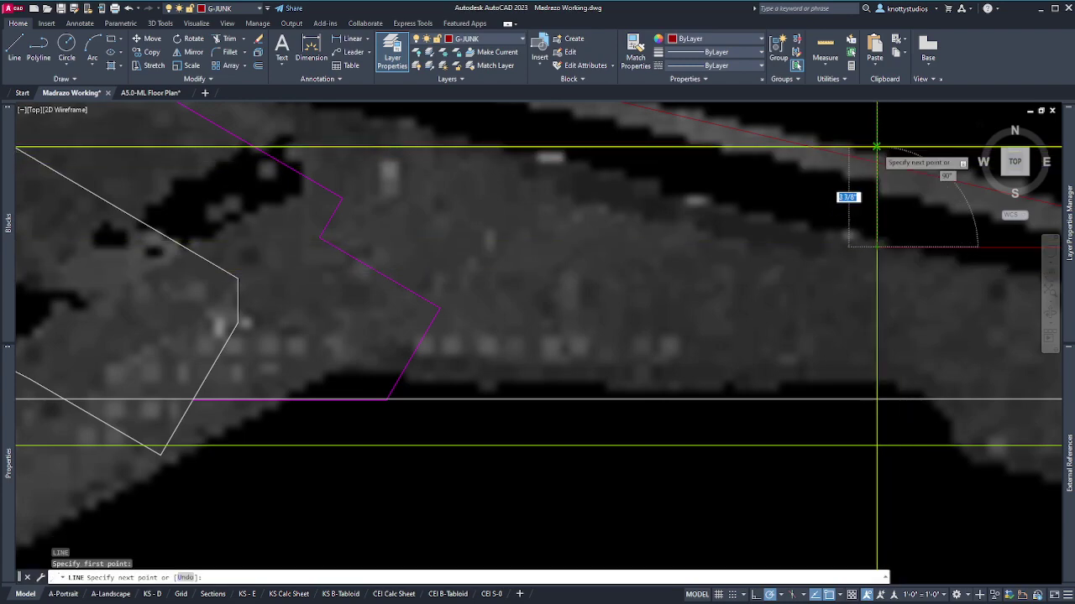
pyautogui.write('3')
pyautogui.press('Return')
pyautogui.press('Escape')
pyautogui.scroll(-4, 857, 217)
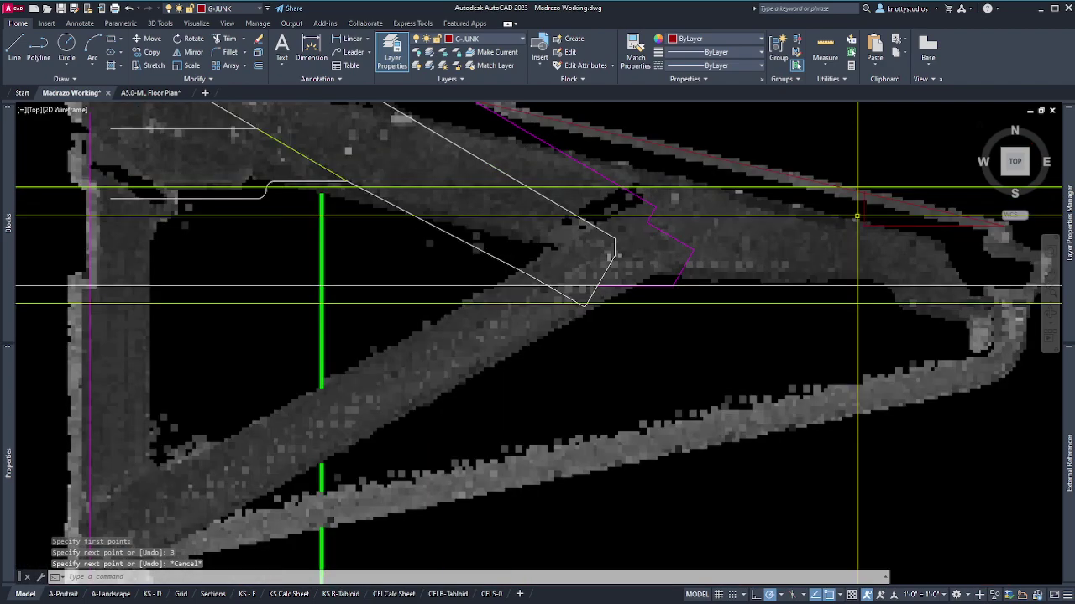
pyautogui.click(1004, 225)
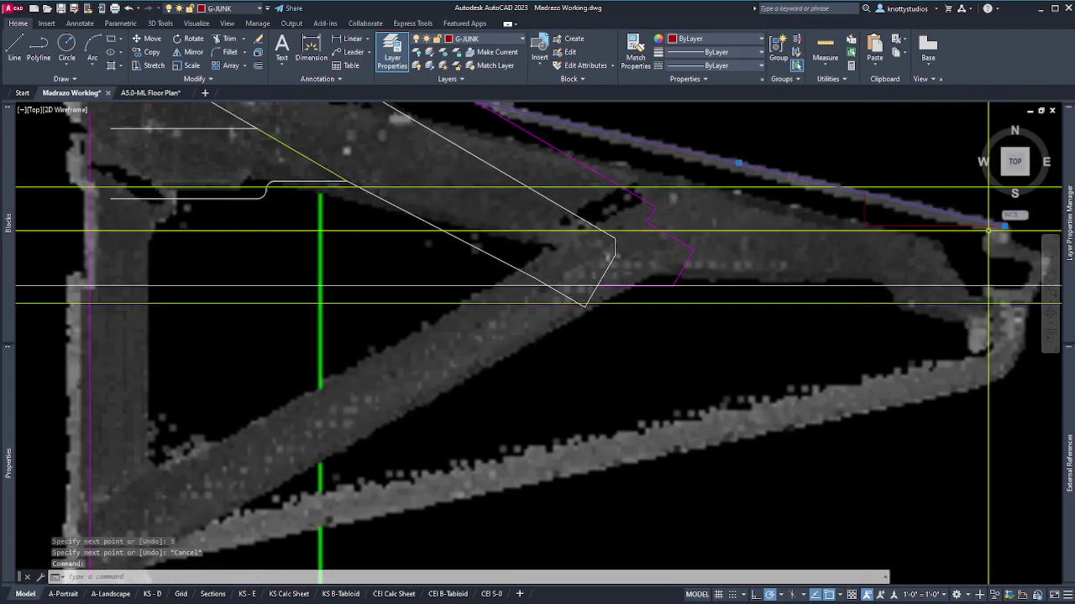
# Erase the two L-shaped lines with a crossing window after abandoning a stretch
pyautogui.scroll(-3, 1007, 229)
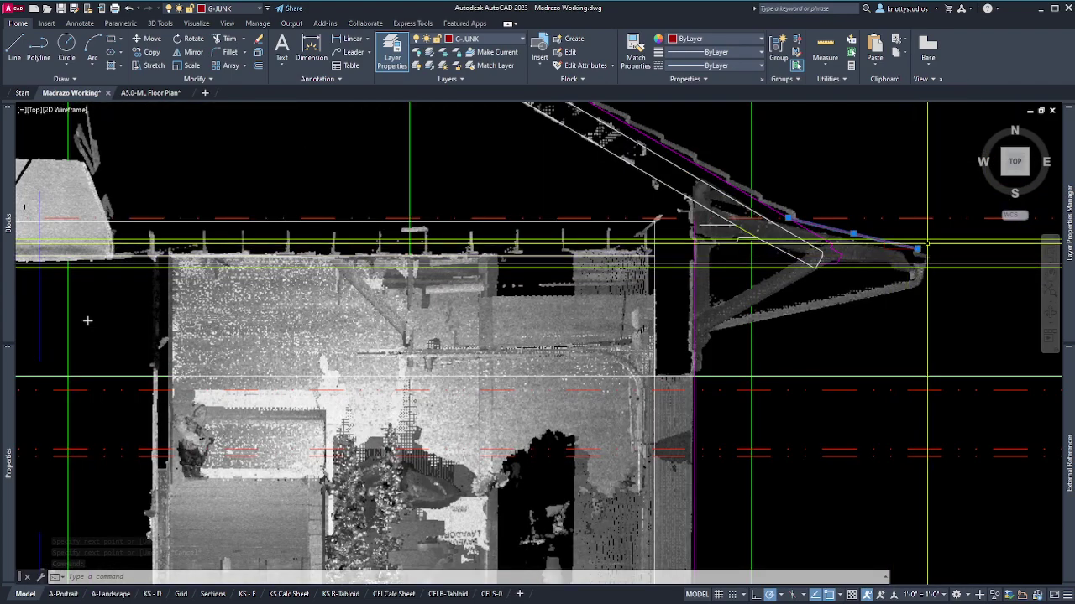
pyautogui.scroll(2, 949, 221)
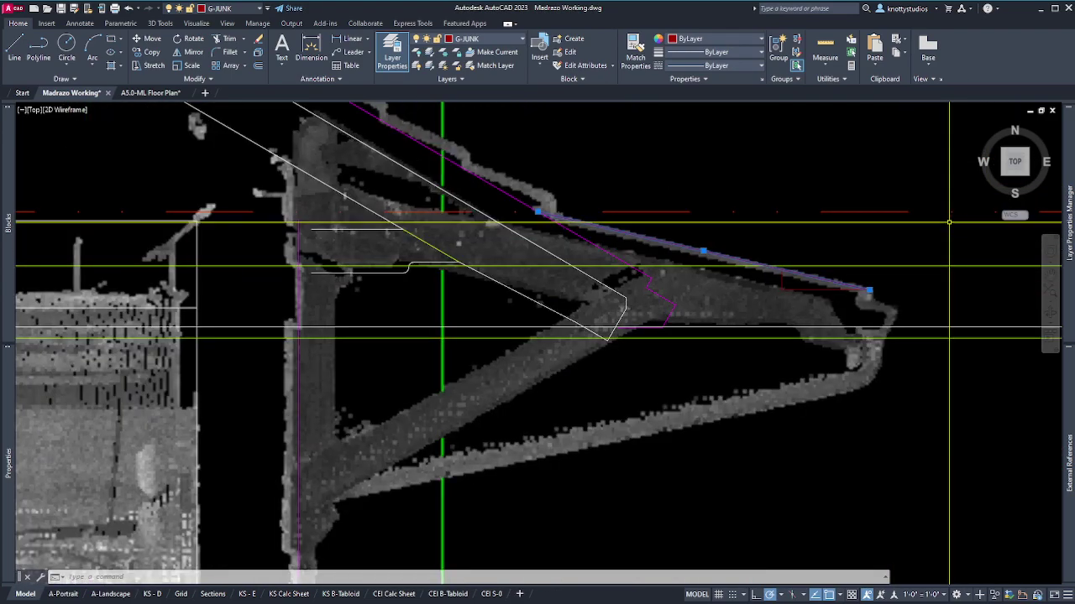
pyautogui.click(869, 291)
pyautogui.scroll(5, 786, 264)
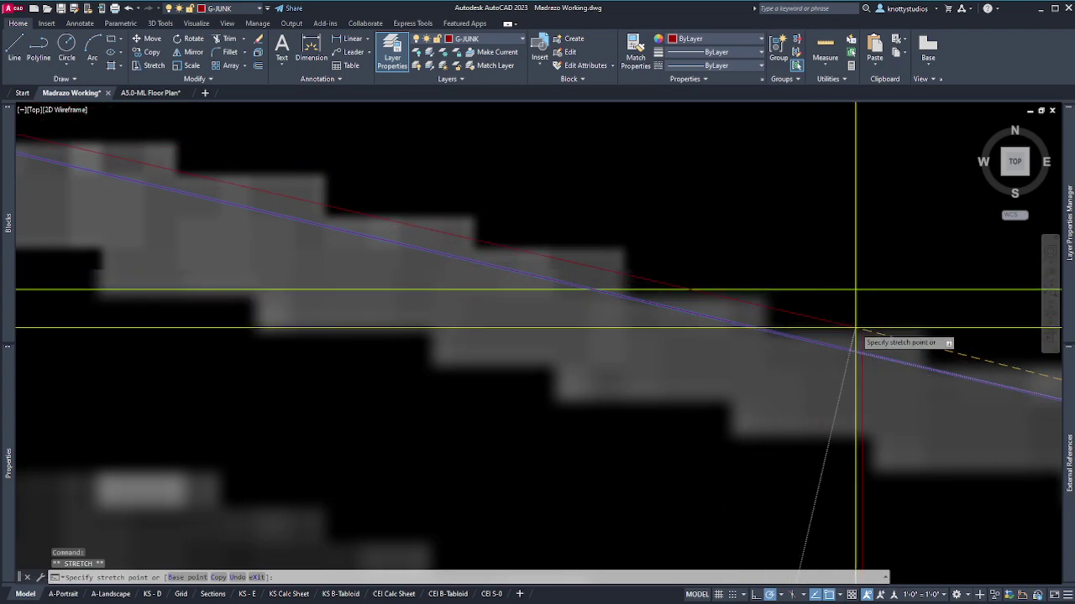
pyautogui.scroll(-5, 858, 333)
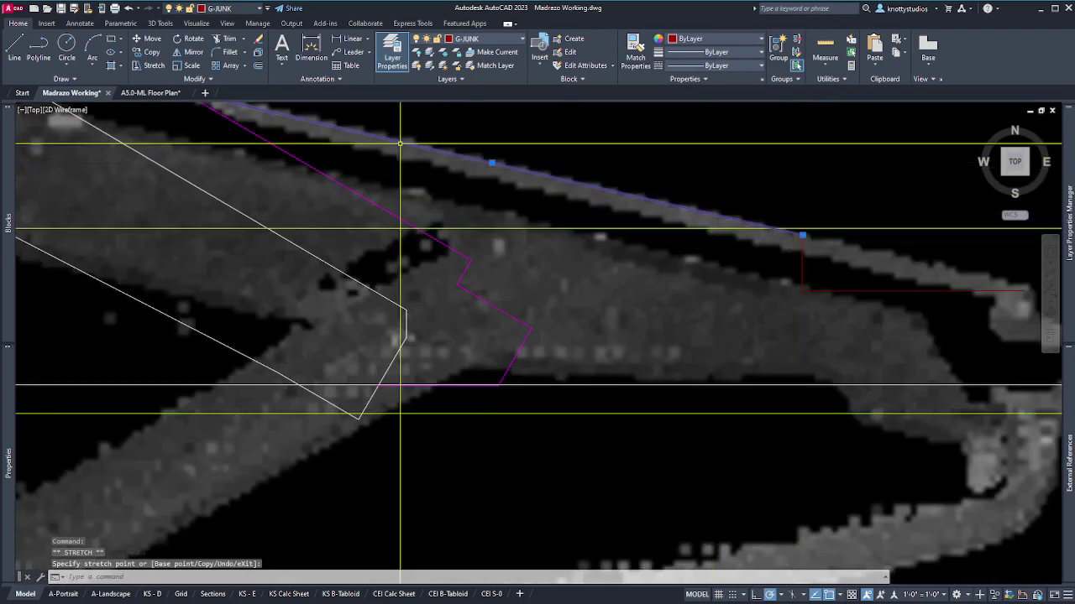
pyautogui.press('Escape')
pyautogui.write('e')
pyautogui.press('Return')
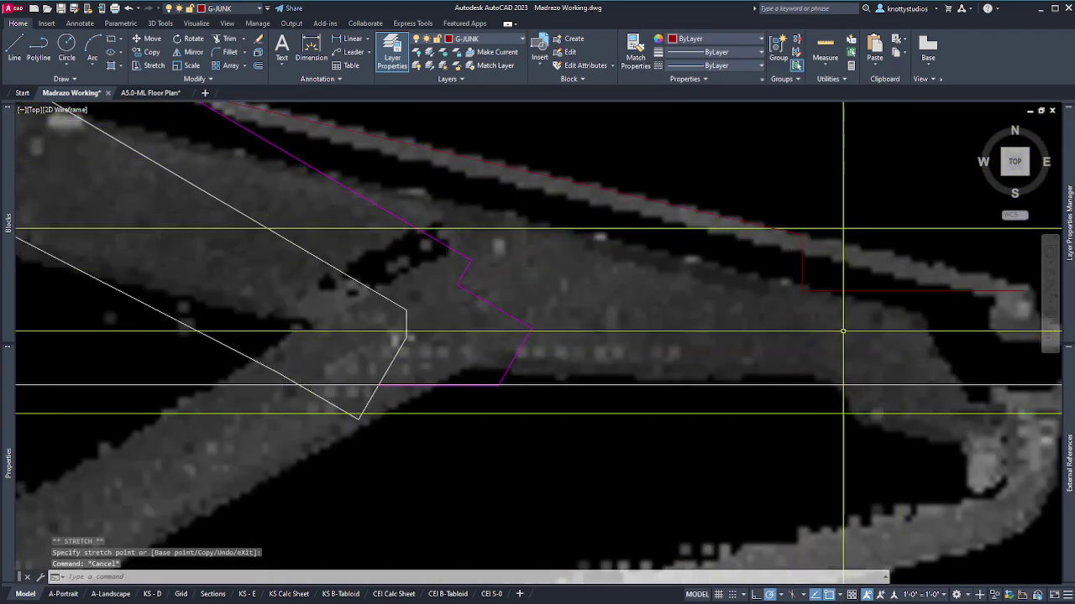
pyautogui.click(839, 319)
pyautogui.click(751, 258)
pyautogui.scroll(-5, 752, 336)
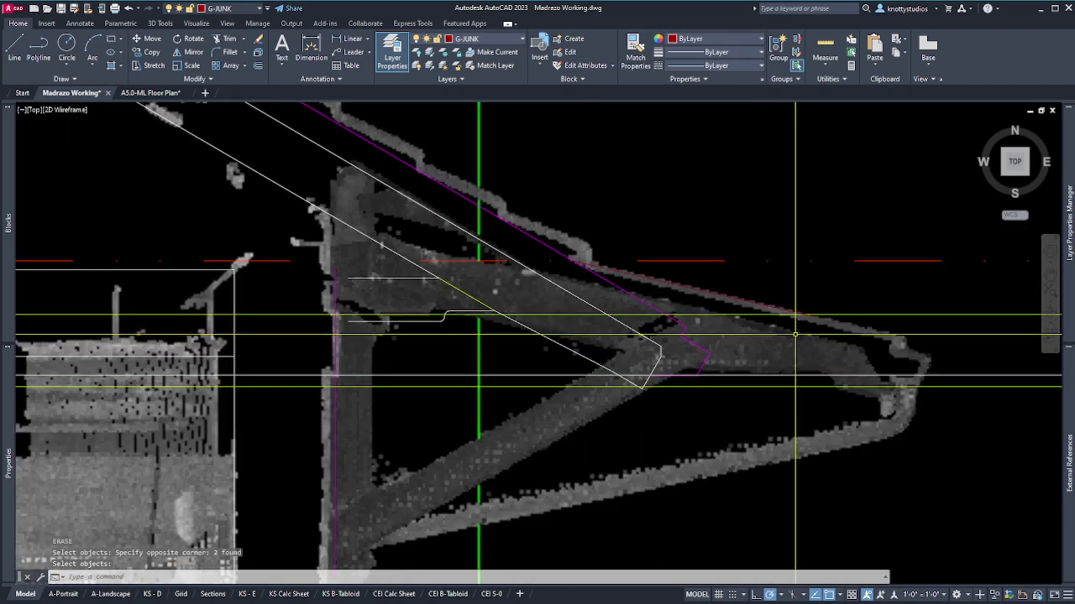
pyautogui.press('Return')
# Copy the purple line's properties onto the red sloped line with MATCHPROP
pyautogui.write('ma')
pyautogui.press('Return')
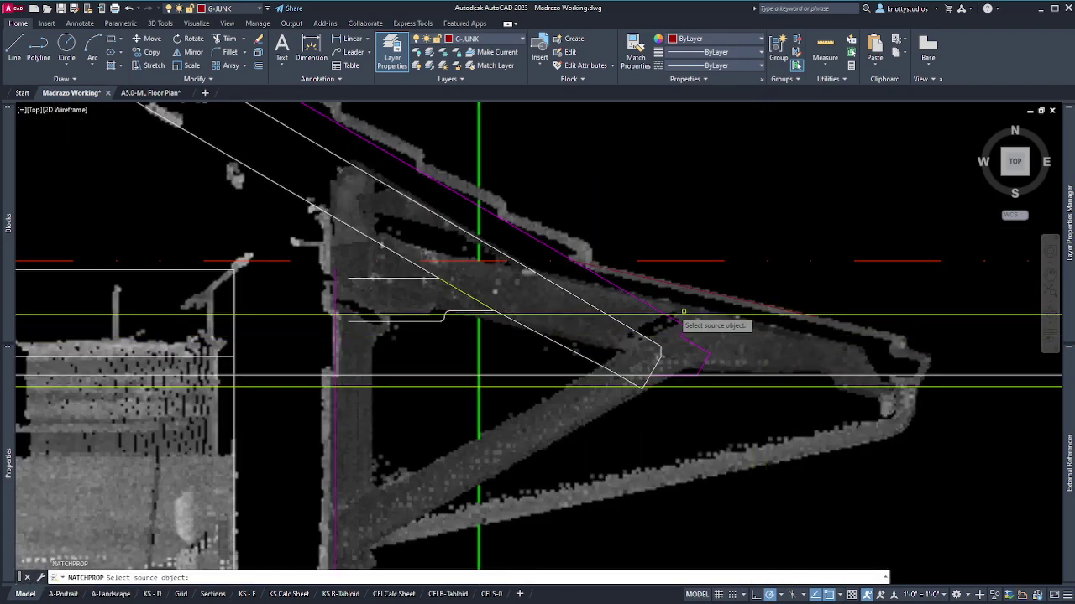
pyautogui.click(642, 299)
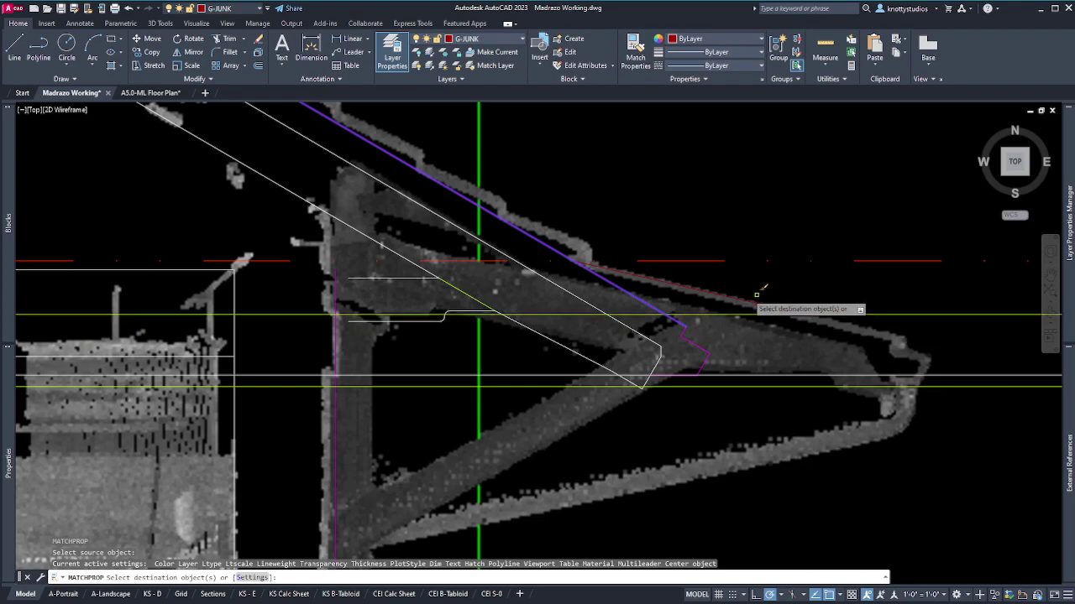
pyautogui.click(744, 304)
pyautogui.press('Return')
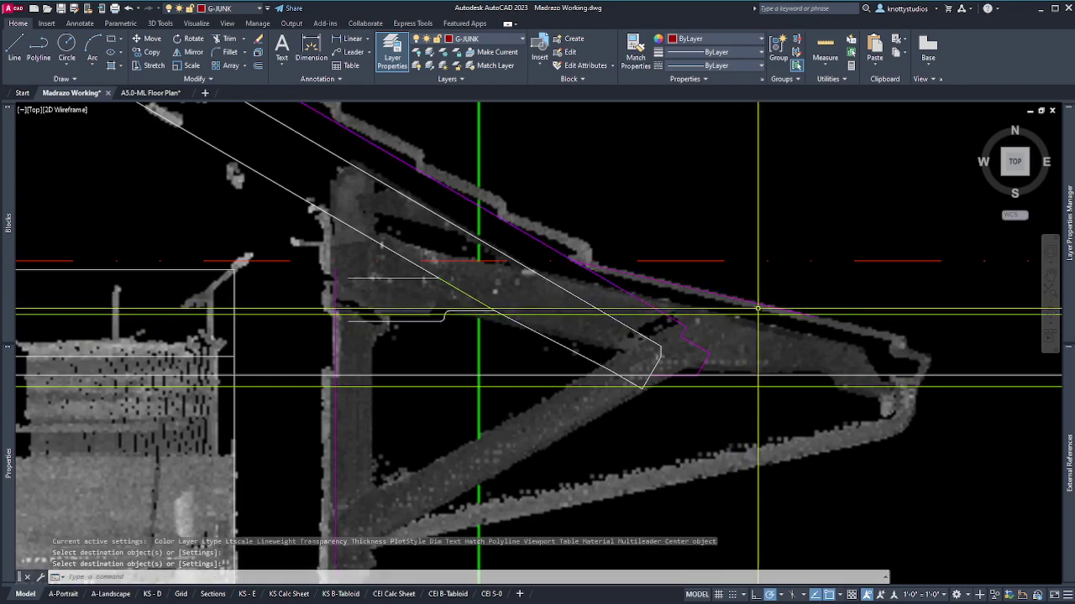
pyautogui.scroll(-5, 377, 281)
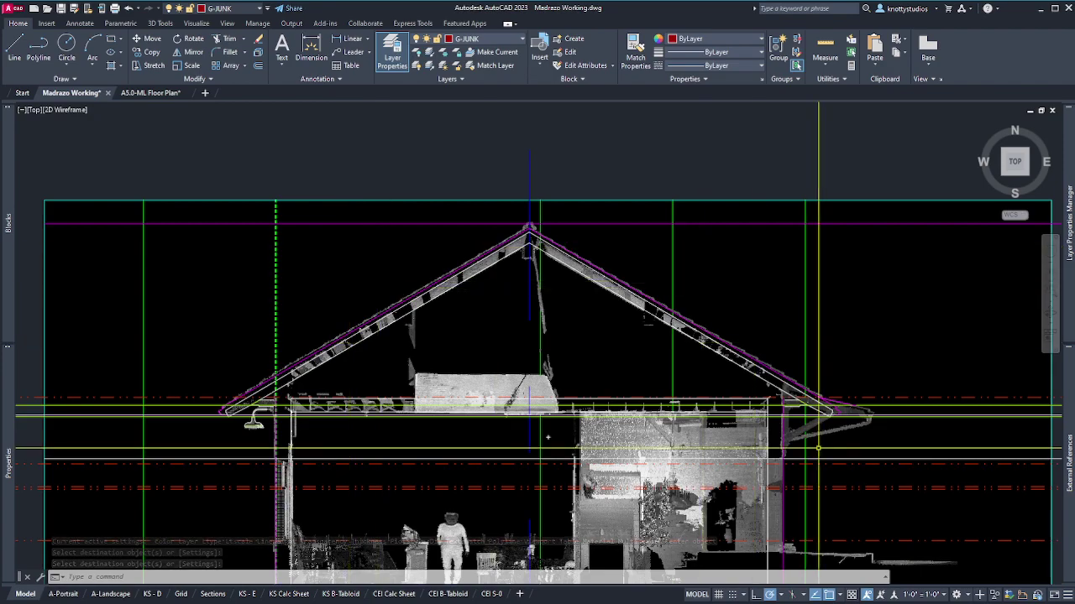
pyautogui.scroll(6, 885, 469)
pyautogui.scroll(5, 620, 210)
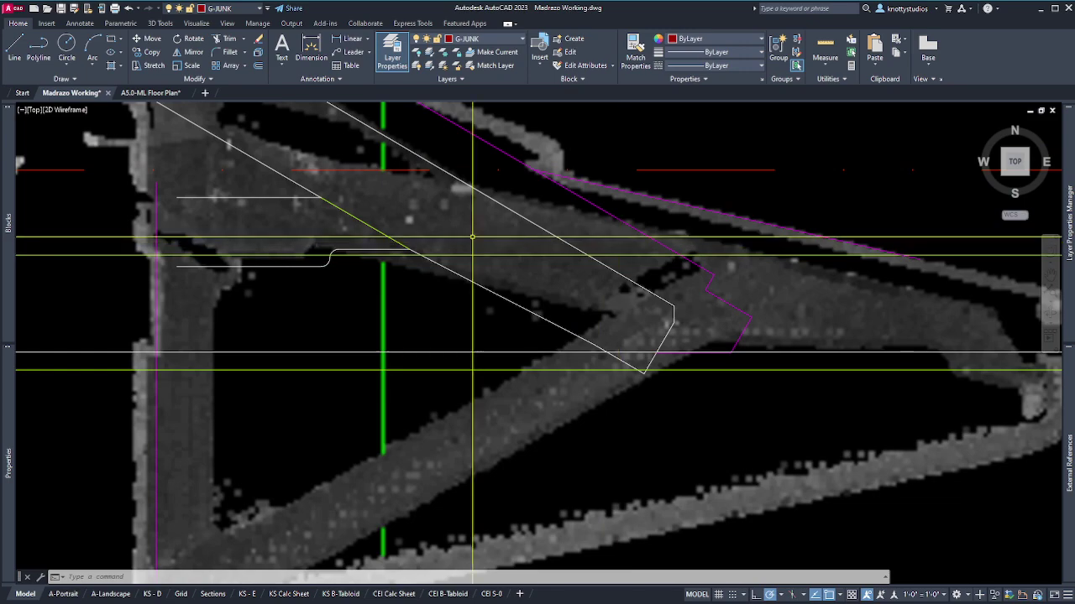
pyautogui.scroll(-3, 473, 238)
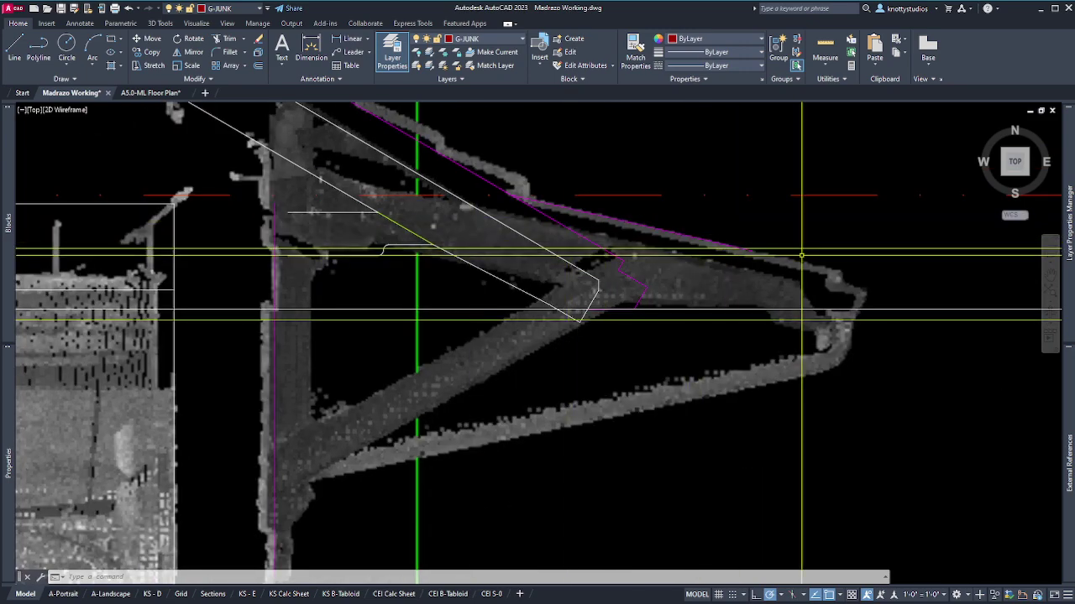
pyautogui.scroll(2, 801, 254)
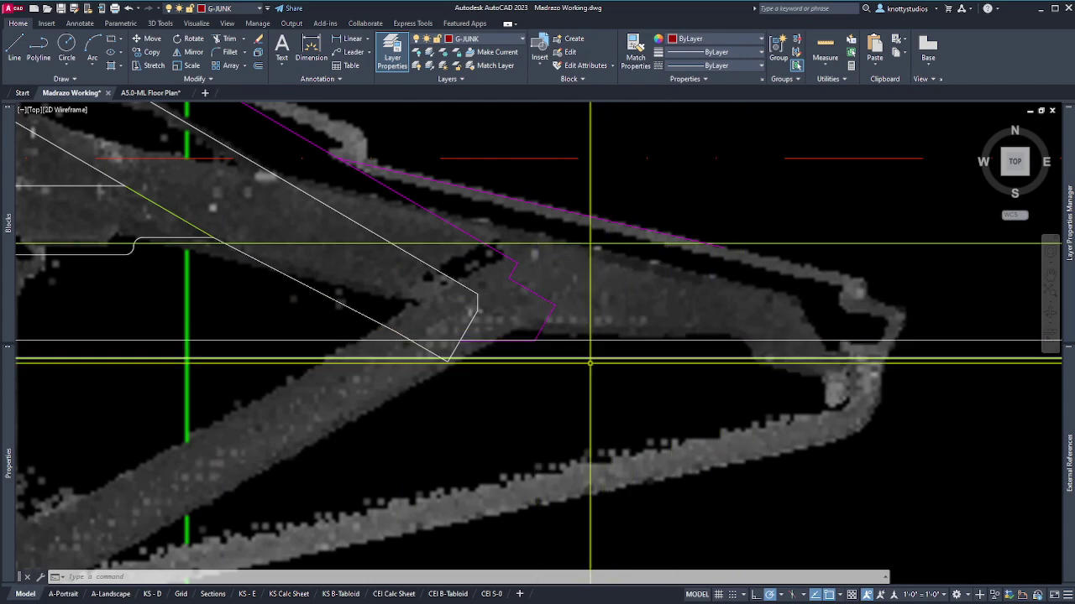
pyautogui.scroll(-2, 585, 367)
pyautogui.scroll(-5, 579, 370)
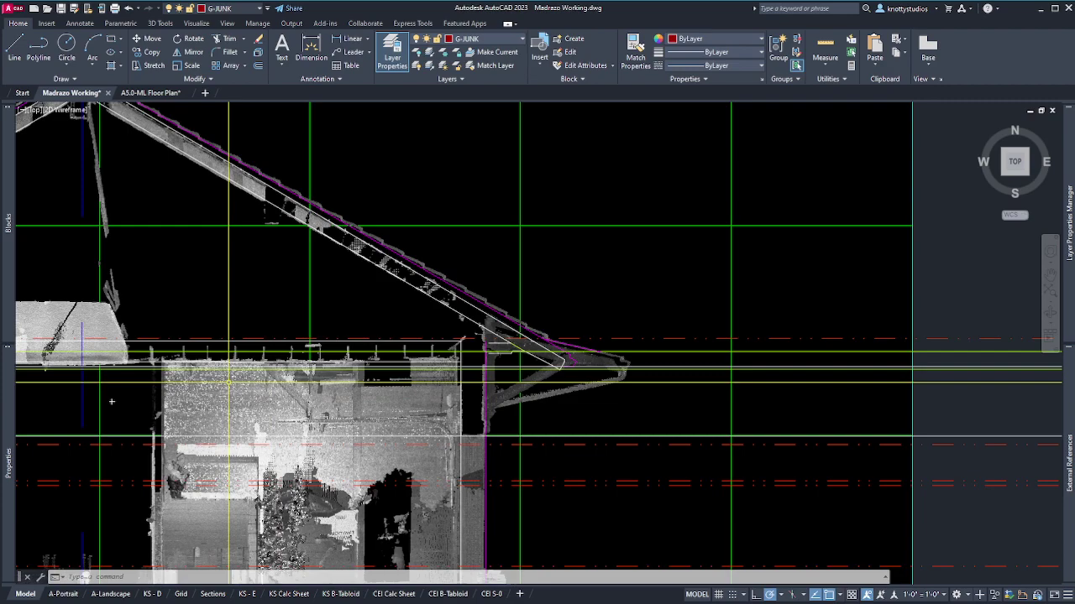
pyautogui.scroll(6, 381, 384)
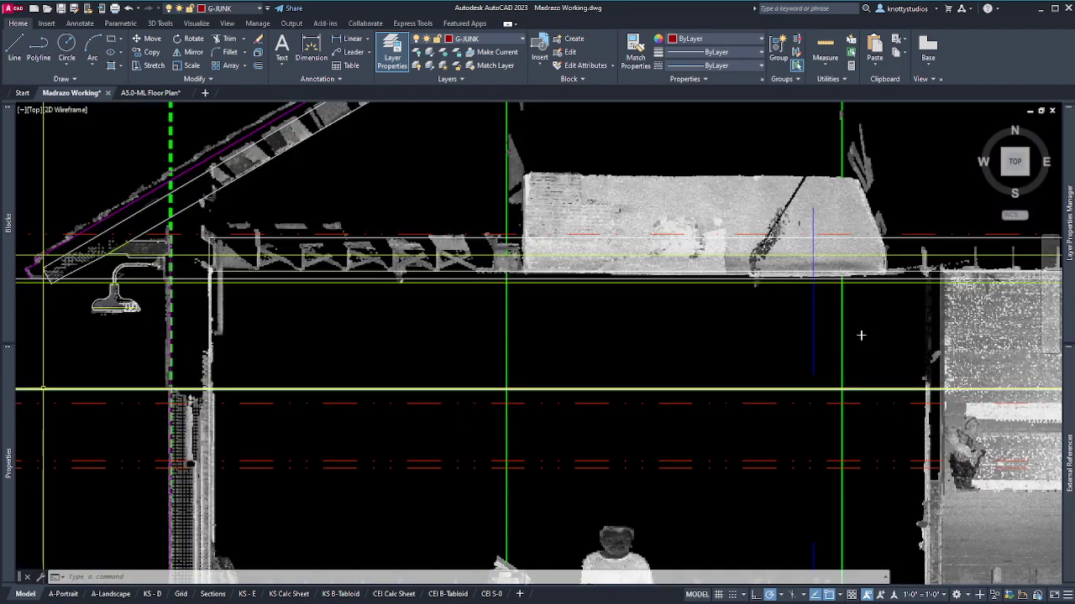
pyautogui.scroll(-2, 166, 391)
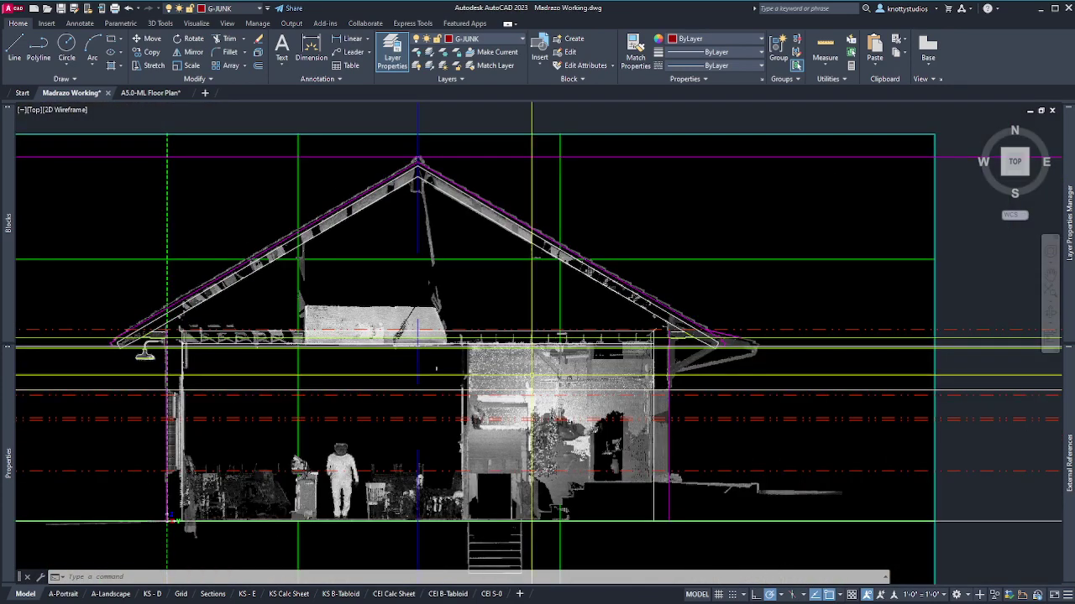
pyautogui.scroll(6, 706, 347)
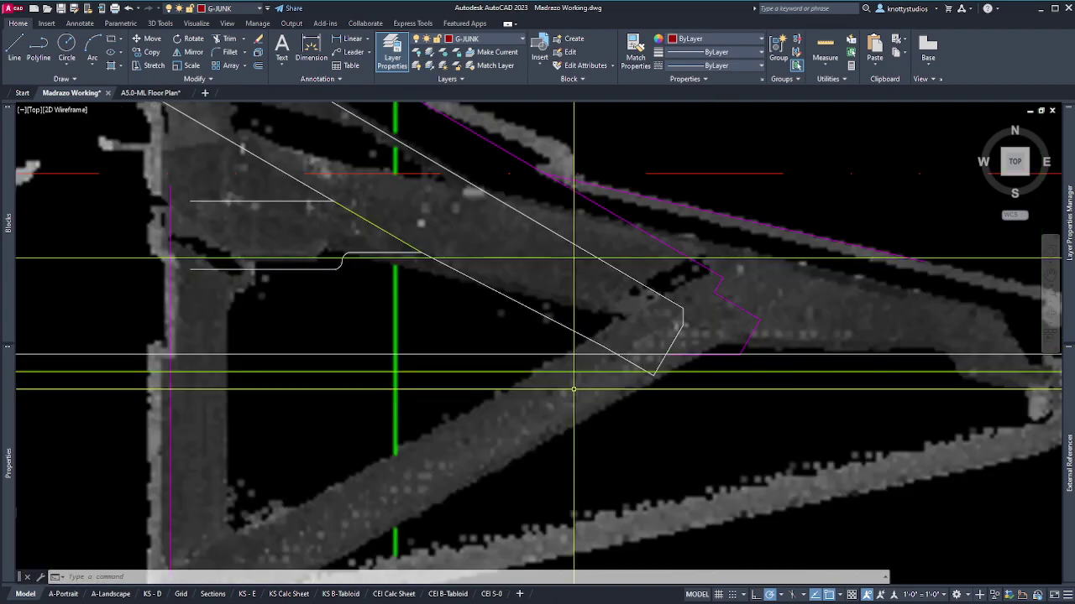
pyautogui.scroll(-2, 326, 375)
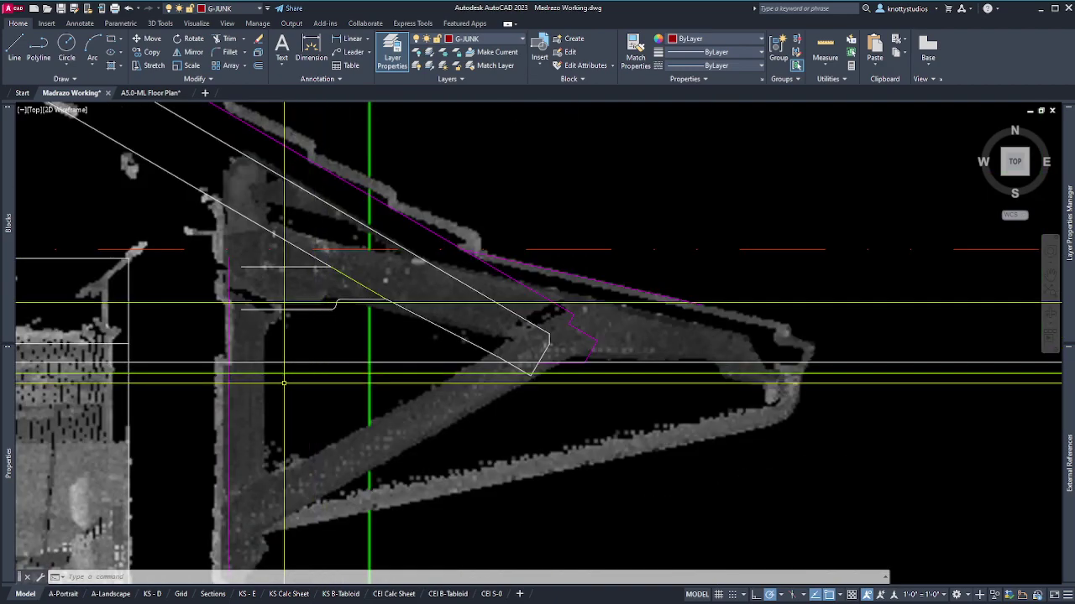
pyautogui.scroll(-1, 284, 382)
pyautogui.scroll(-2, 290, 382)
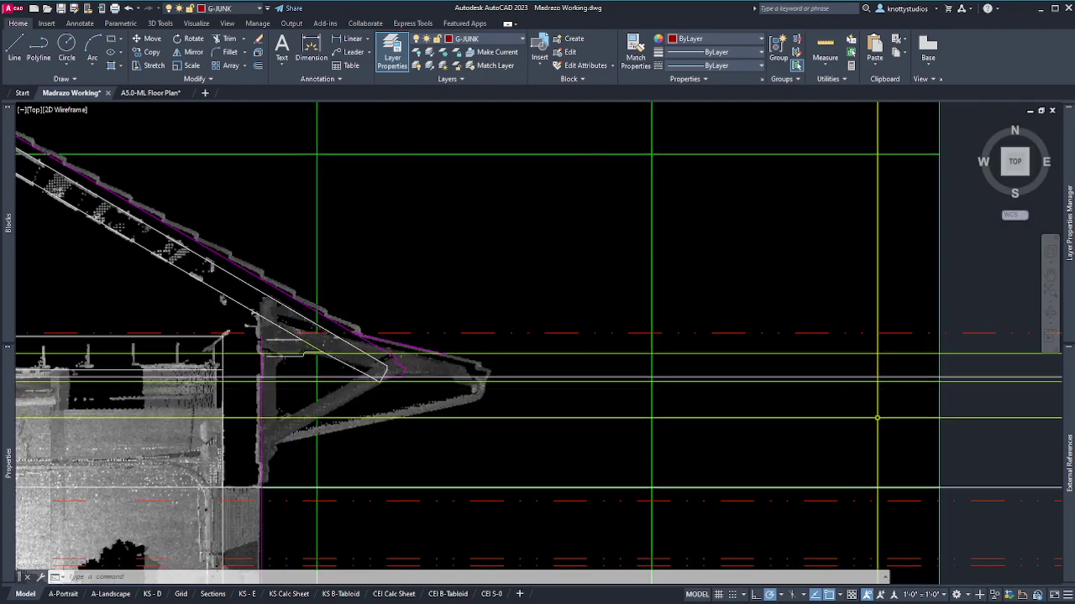
# Break the long horizontal line at its right end and again near the post
pyautogui.write('br')
pyautogui.press('Return')
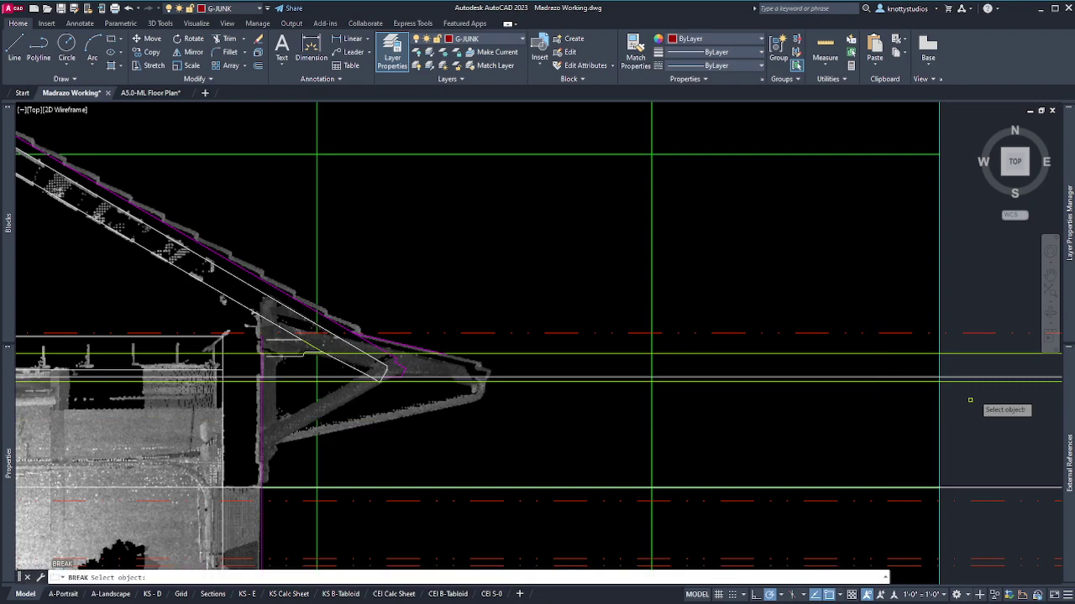
pyautogui.click(936, 379)
pyautogui.click(938, 377)
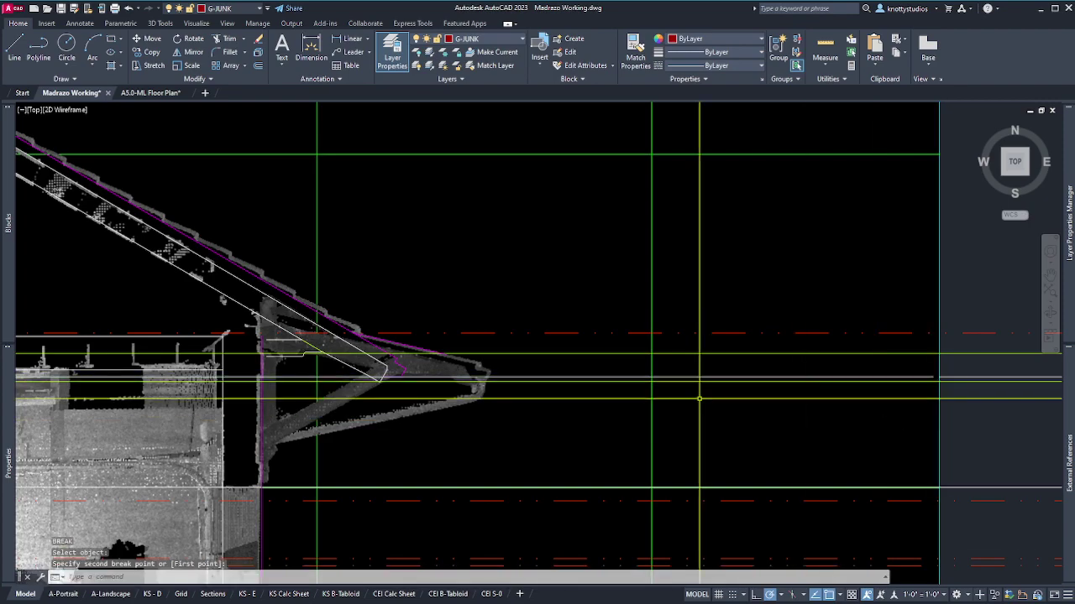
pyautogui.press('space')
pyautogui.click(267, 377)
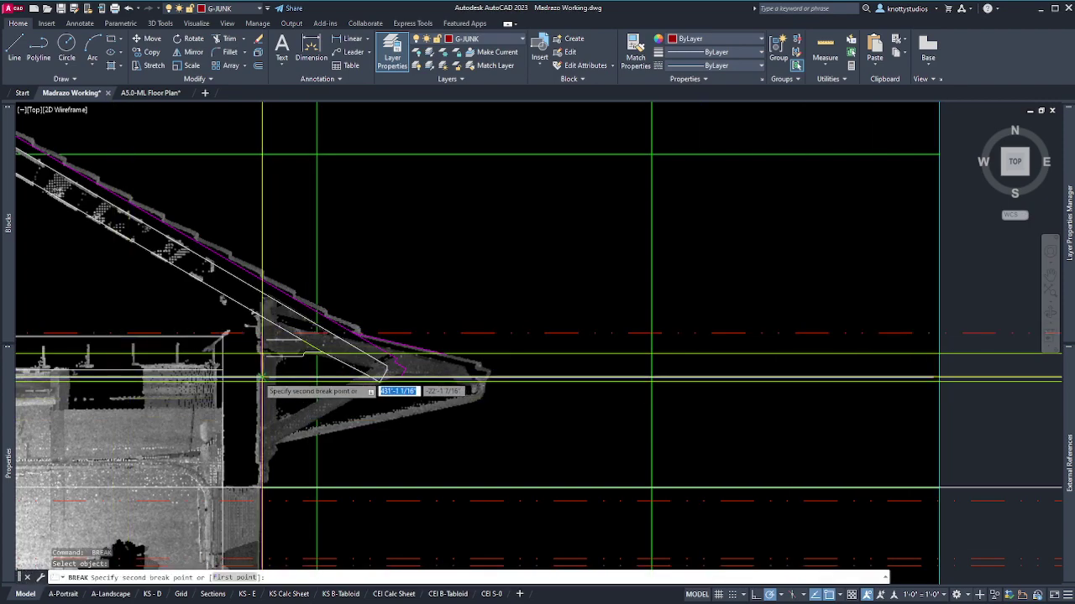
pyautogui.scroll(6, 382, 400)
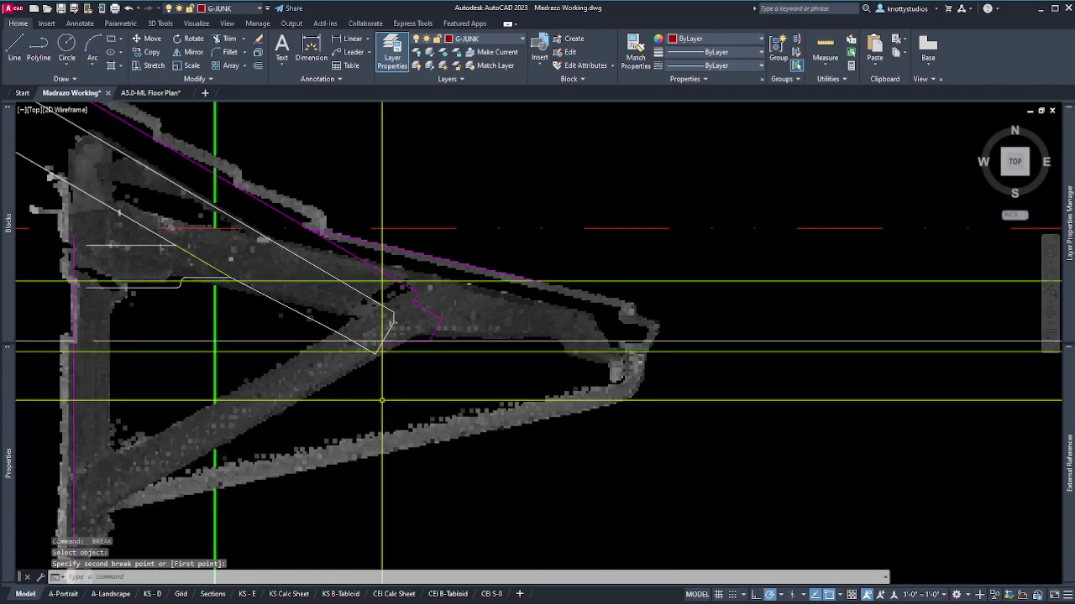
pyautogui.click(583, 305)
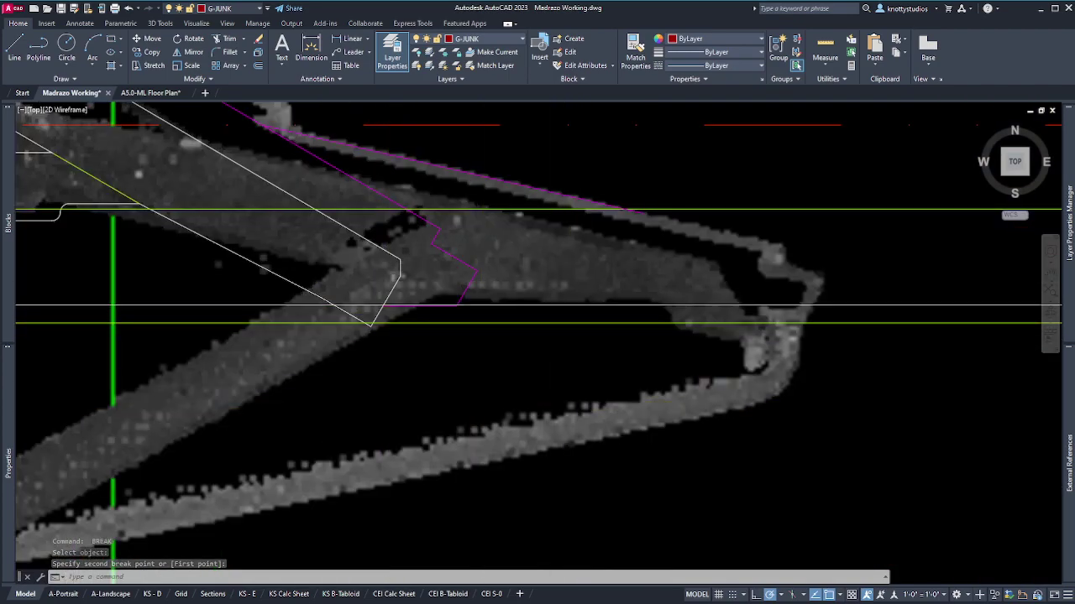
pyautogui.click(571, 311)
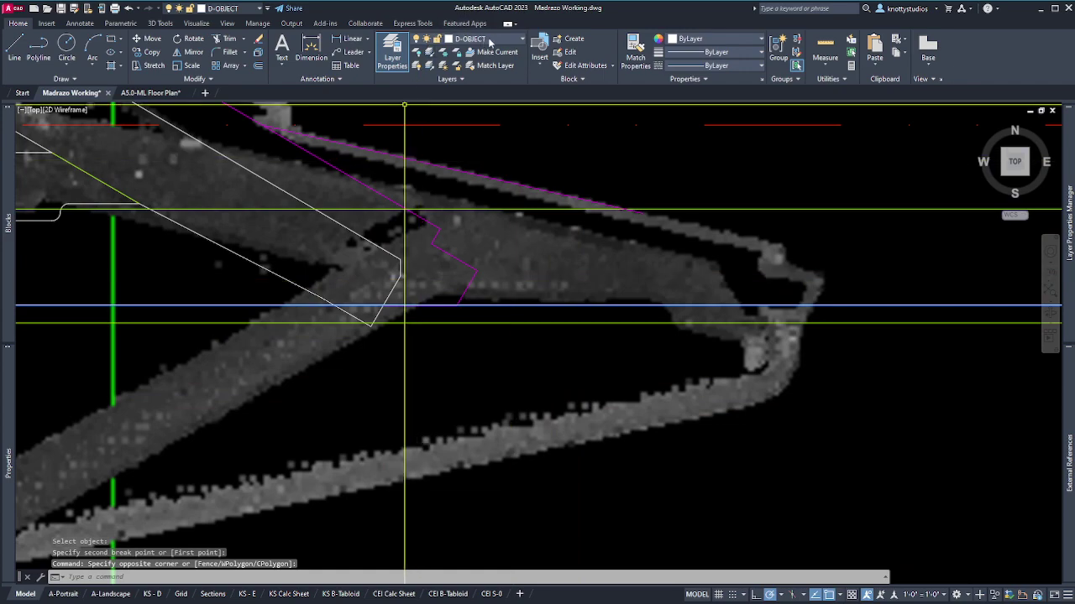
pyautogui.press('Escape')
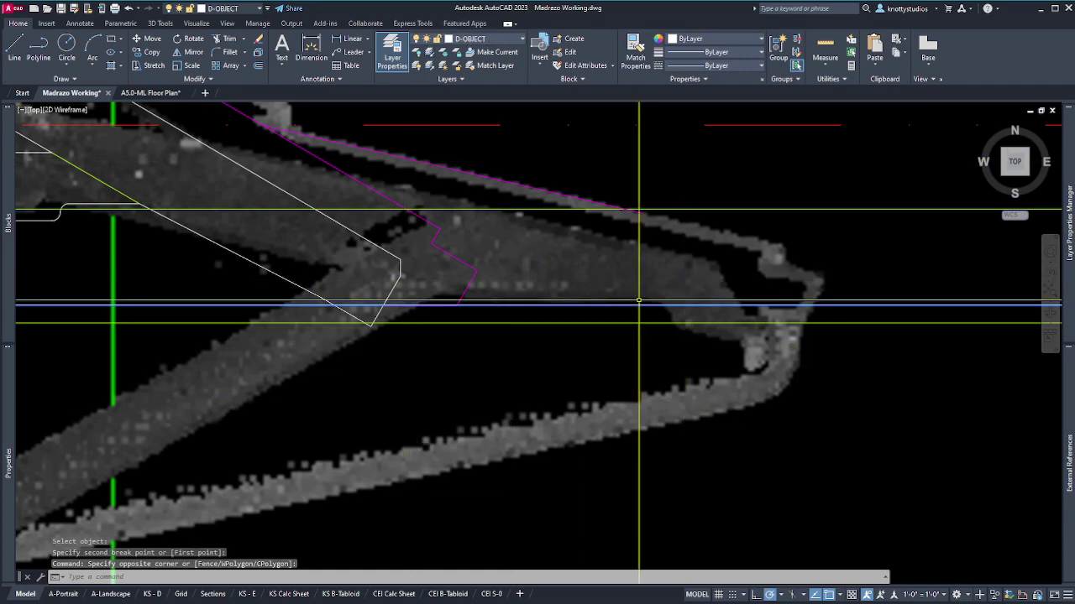
# Move the white horizontal line 1 unit upward, then reposition it again slightly
pyautogui.write('m')
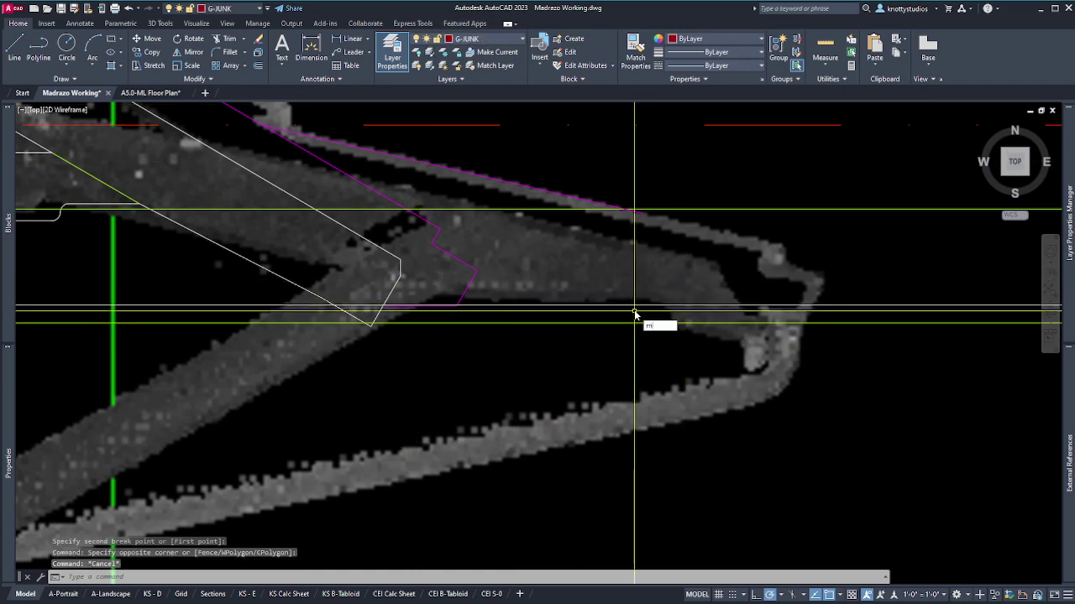
pyautogui.press('Return')
pyautogui.click(633, 305)
pyautogui.press('Return')
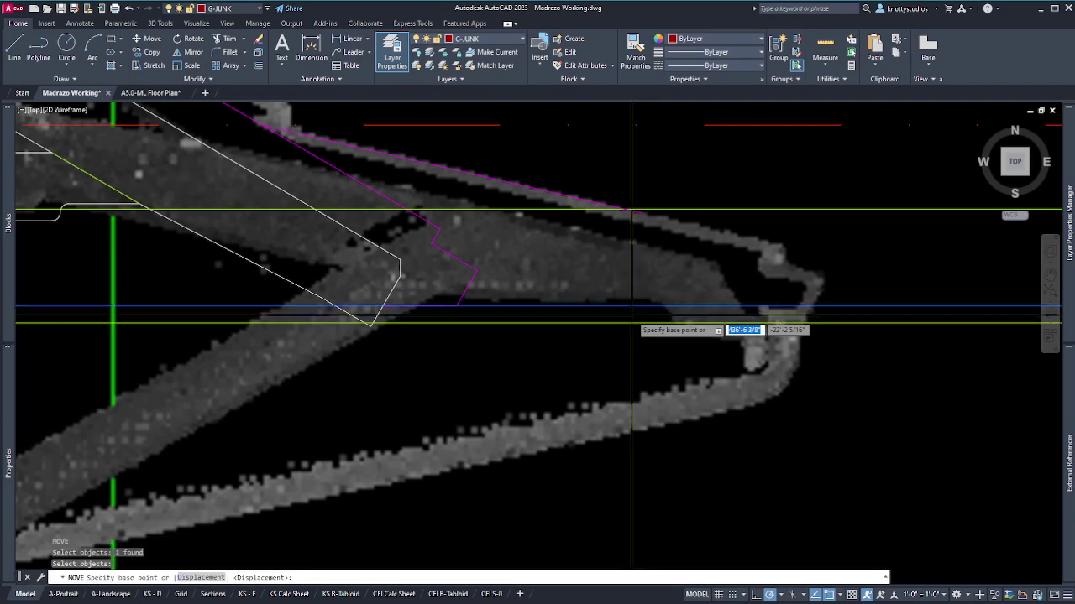
pyautogui.click(632, 309)
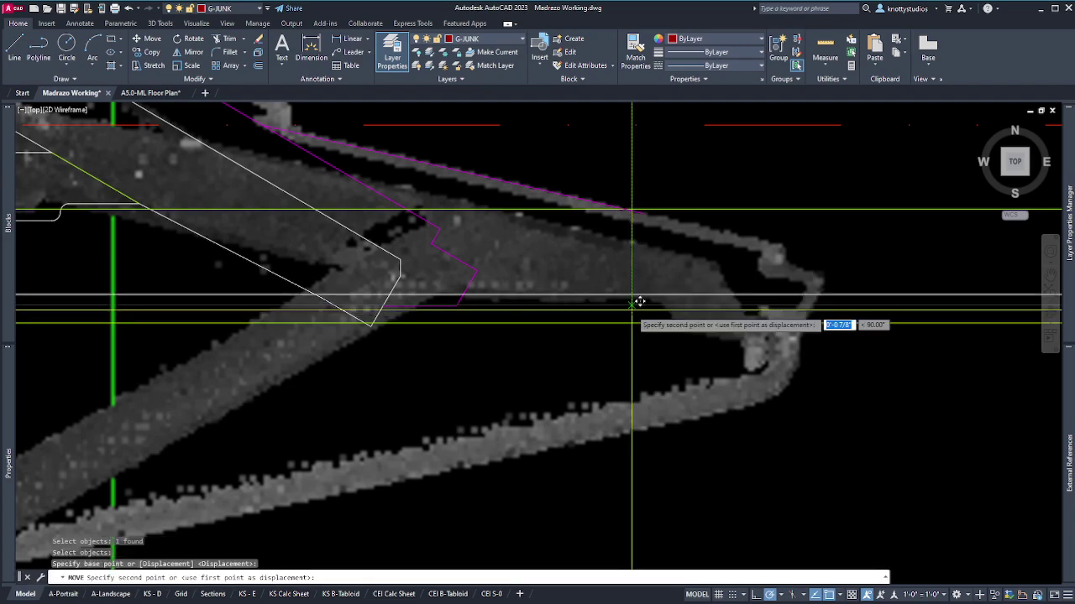
pyautogui.write('1')
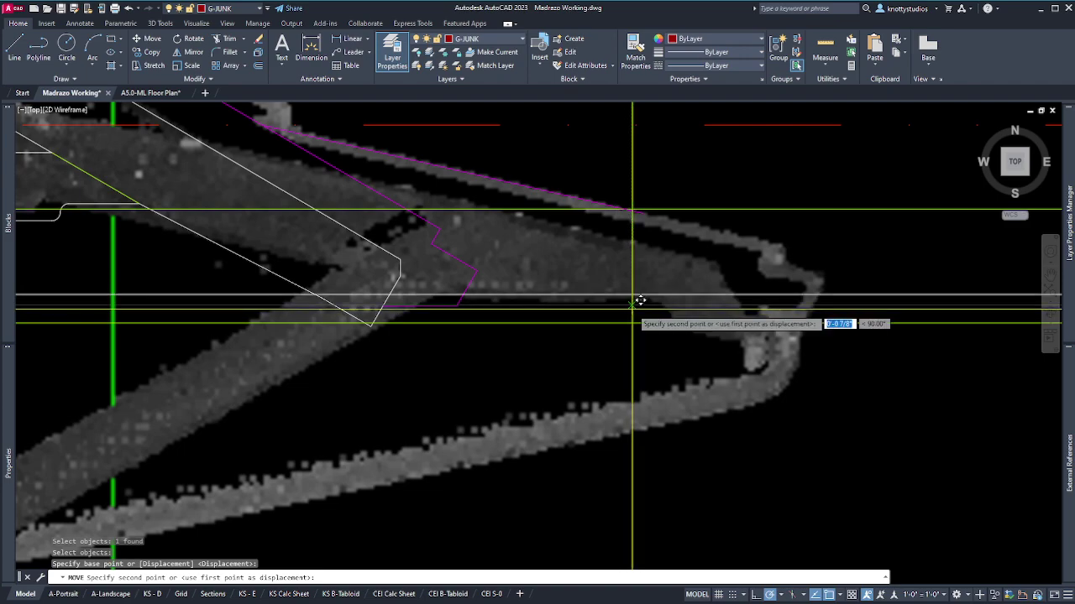
pyautogui.press('Return')
pyautogui.press('Return')
pyautogui.click(639, 296)
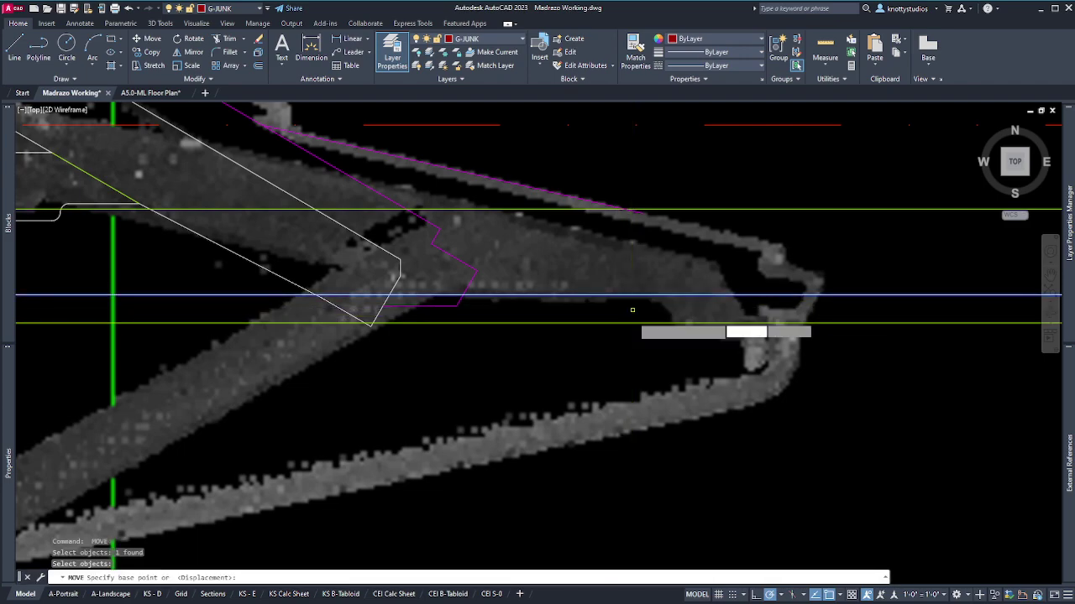
pyautogui.press('Return')
pyautogui.click(953, 441)
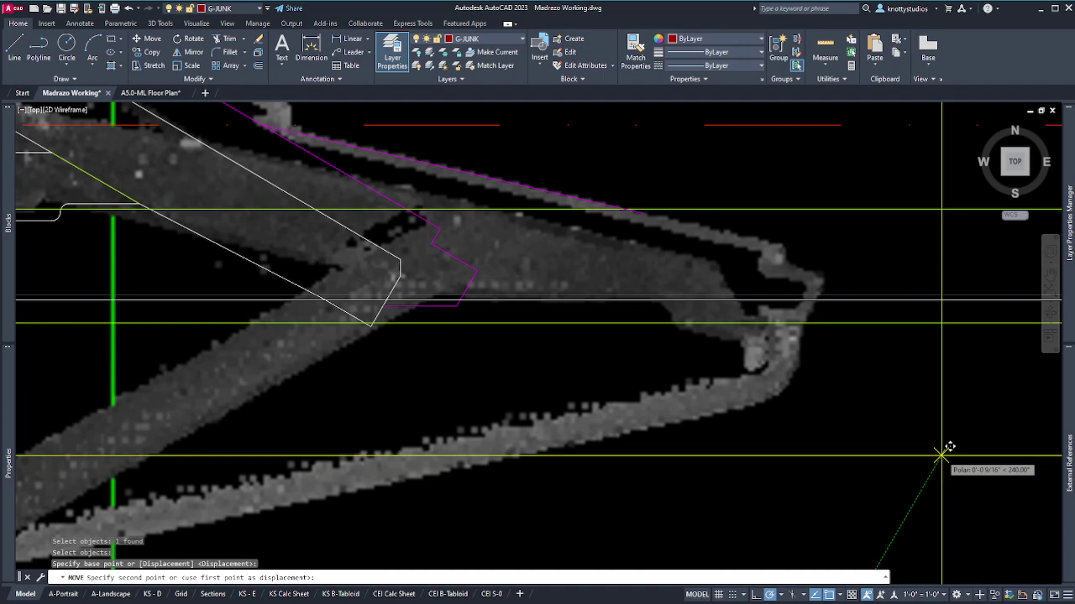
pyautogui.click(941, 456)
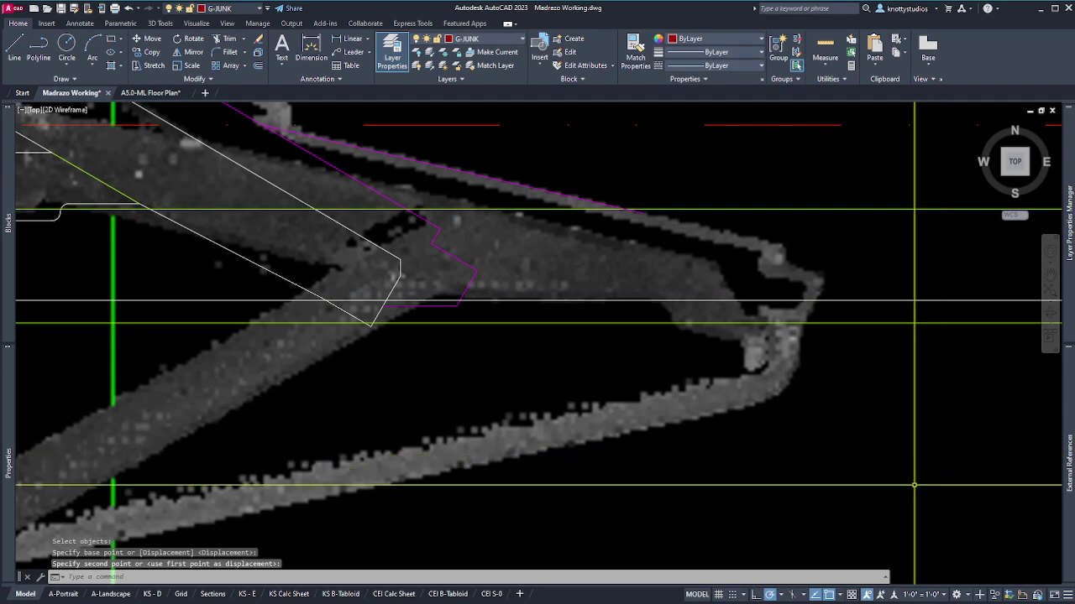
# Draw a three-point arc for the bracket's rounded end, starting on the white line
pyautogui.scroll(5, 649, 300)
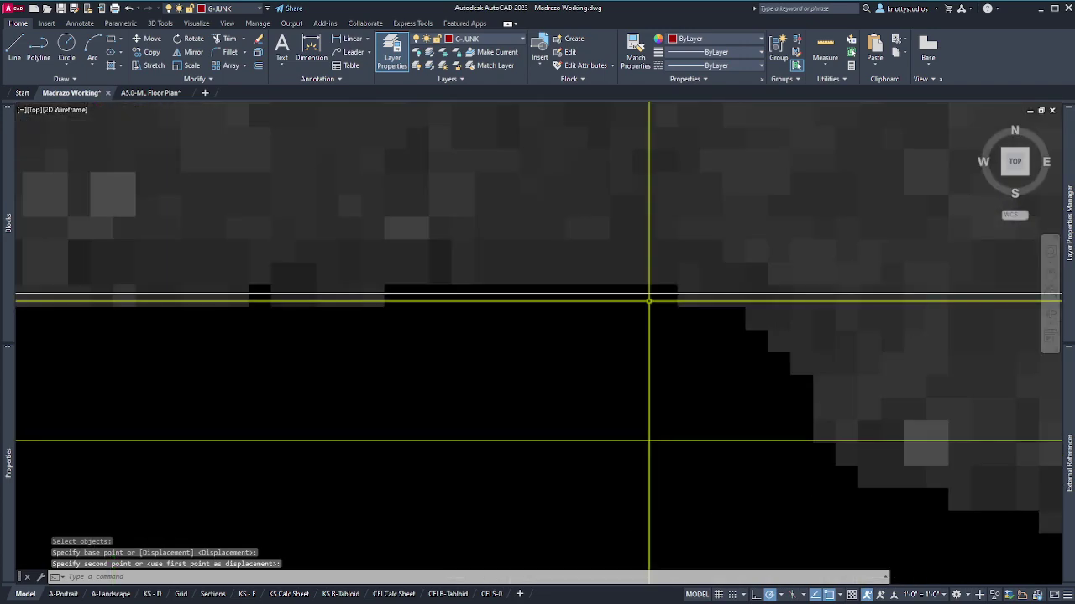
pyautogui.scroll(-3, 511, 317)
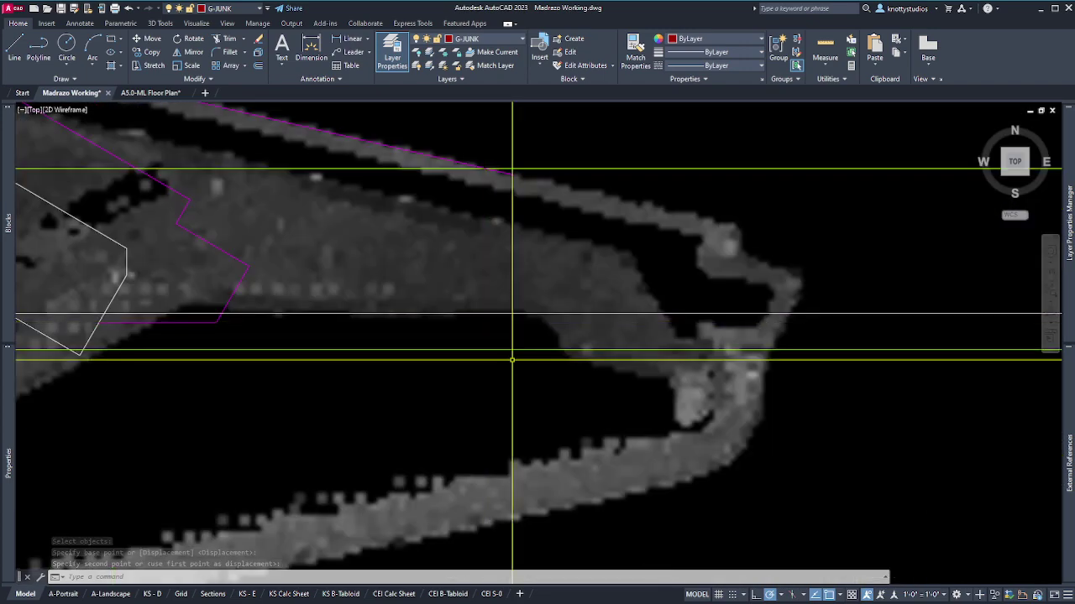
pyautogui.scroll(3, 528, 377)
pyautogui.scroll(-2, 530, 377)
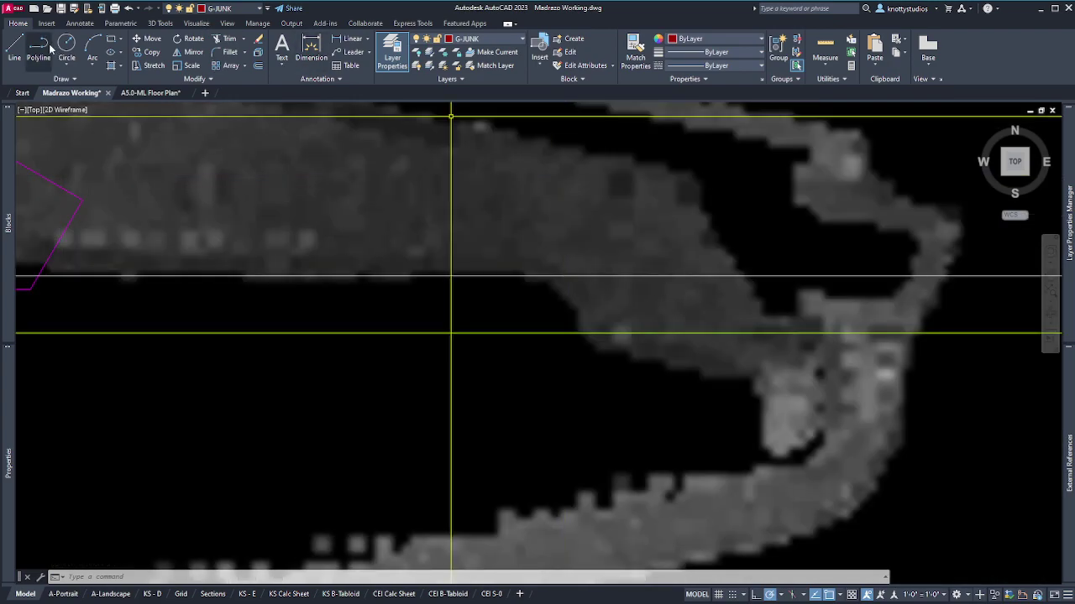
pyautogui.click(89, 49)
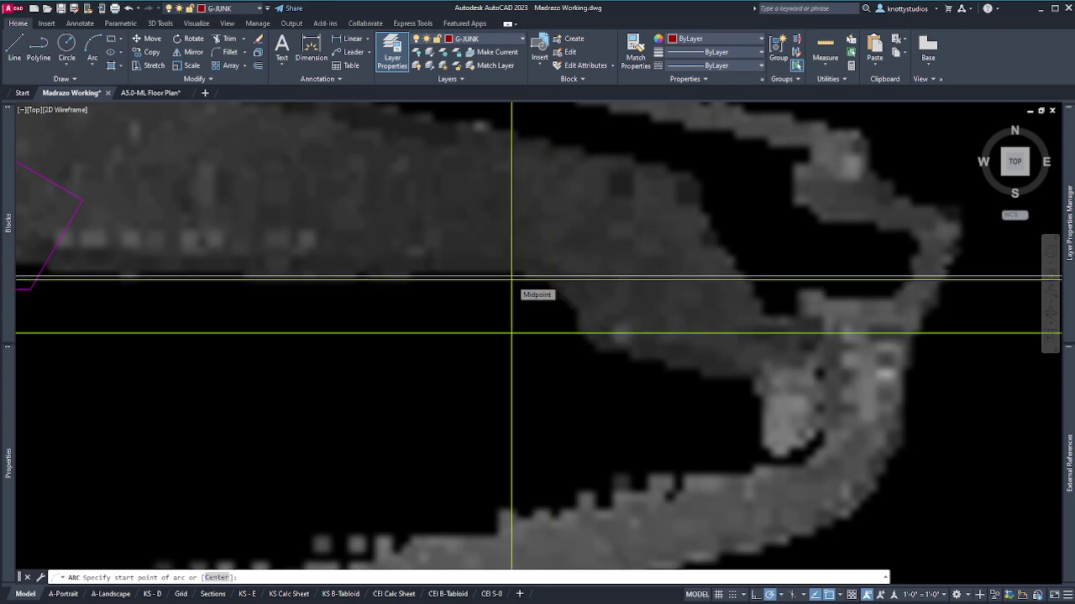
pyautogui.write('nea')
pyautogui.press('Return')
pyautogui.click(512, 278)
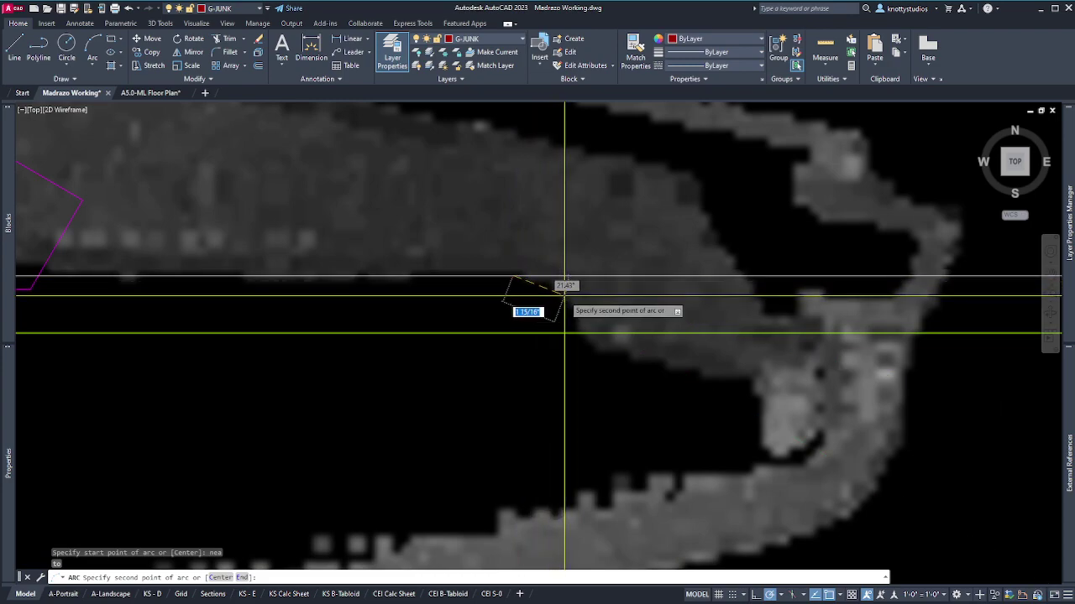
pyautogui.click(565, 294)
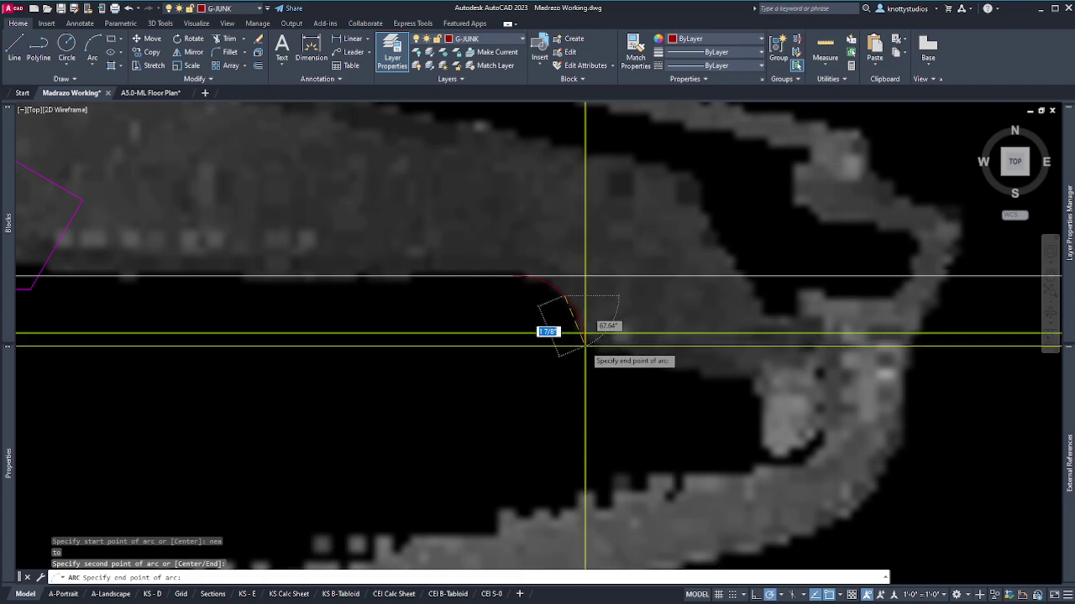
pyautogui.click(585, 345)
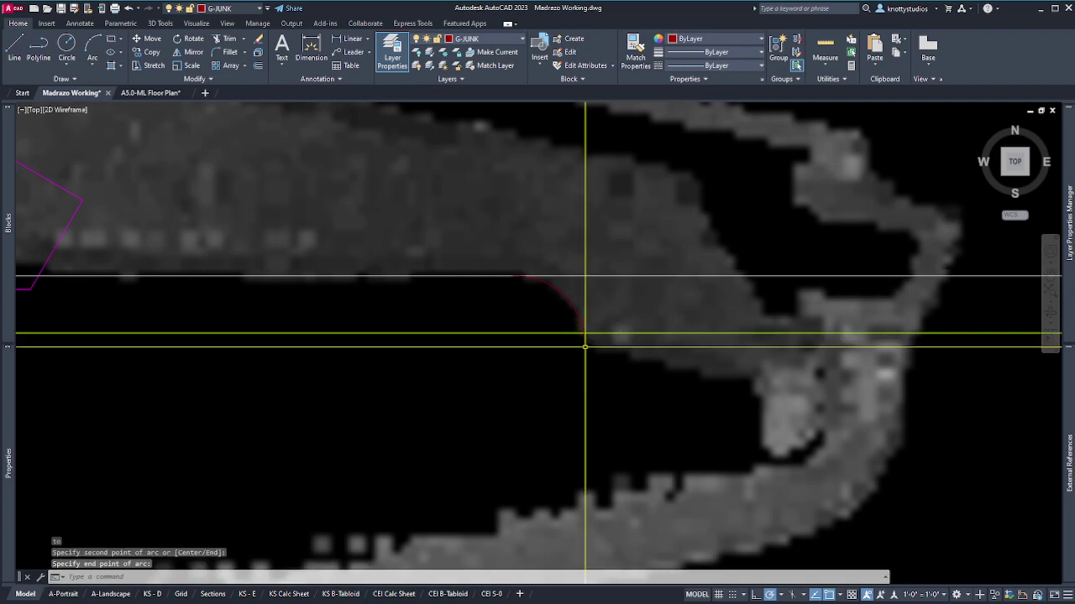
pyautogui.press('Escape')
# Give the arc the white horizontal line's properties with MATCHPROP
pyautogui.write('ma')
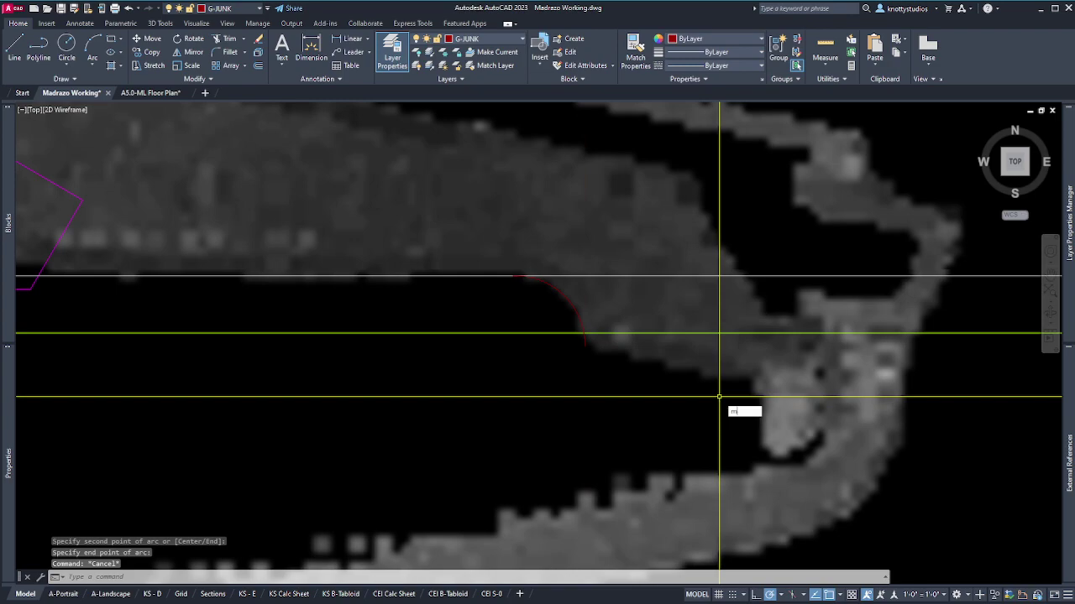
pyautogui.press('Return')
pyautogui.click(567, 291)
pyautogui.click(567, 291)
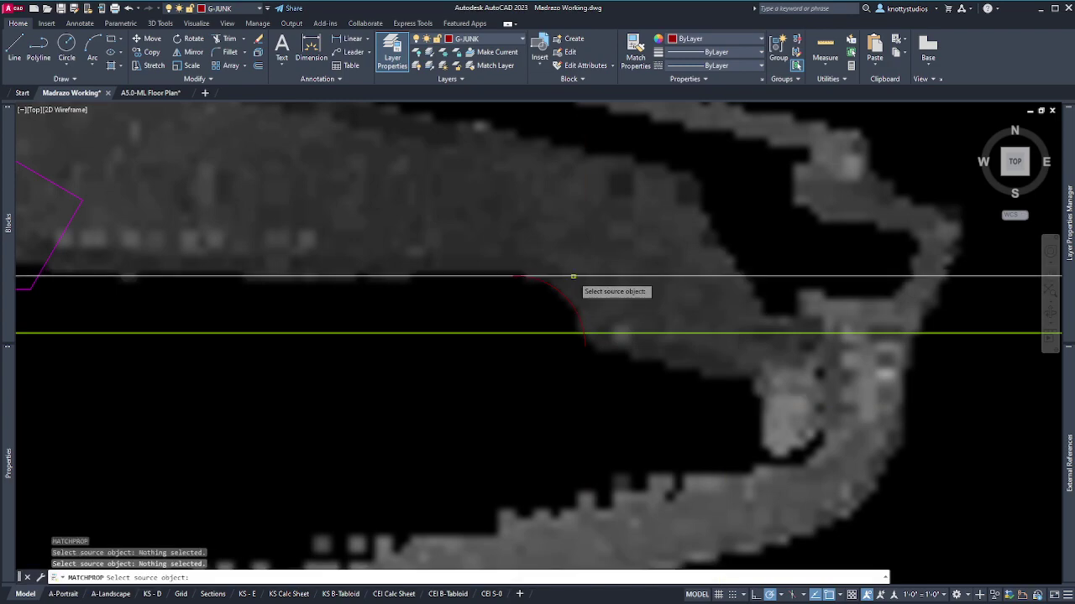
pyautogui.click(571, 277)
# Trim the arc's end back to the yellow guide line using a fence
pyautogui.press('Escape')
pyautogui.write('tr')
pyautogui.press('Return')
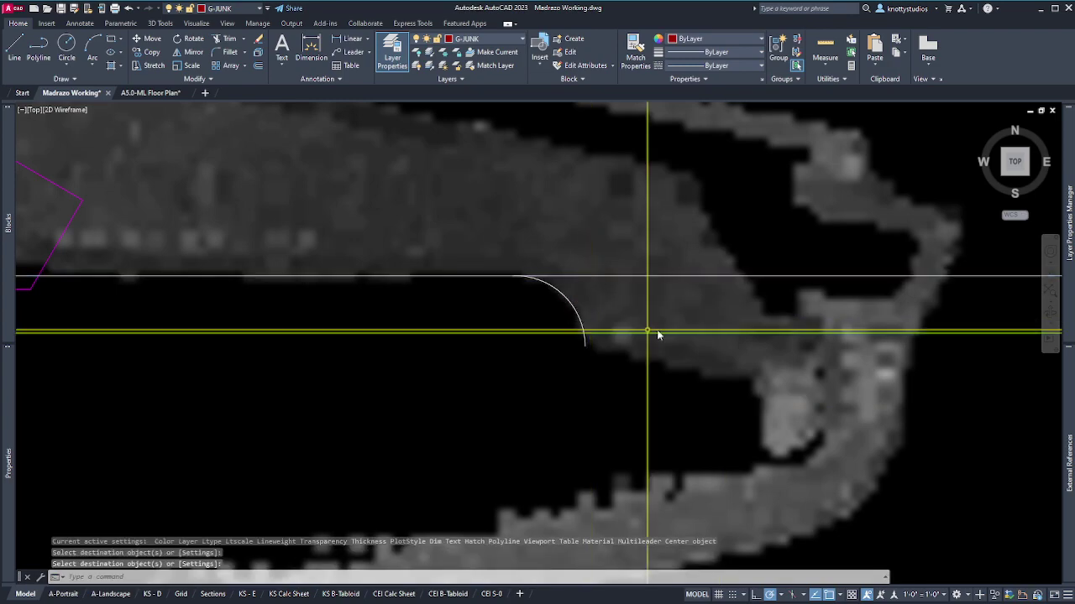
pyautogui.moveTo(588, 315)
pyautogui.mouseDown()
pyautogui.moveTo(568, 305)
pyautogui.moveTo(580, 301)
pyautogui.moveTo(572, 273)
pyautogui.moveTo(583, 278)
pyautogui.mouseUp()
pyautogui.press('Return')
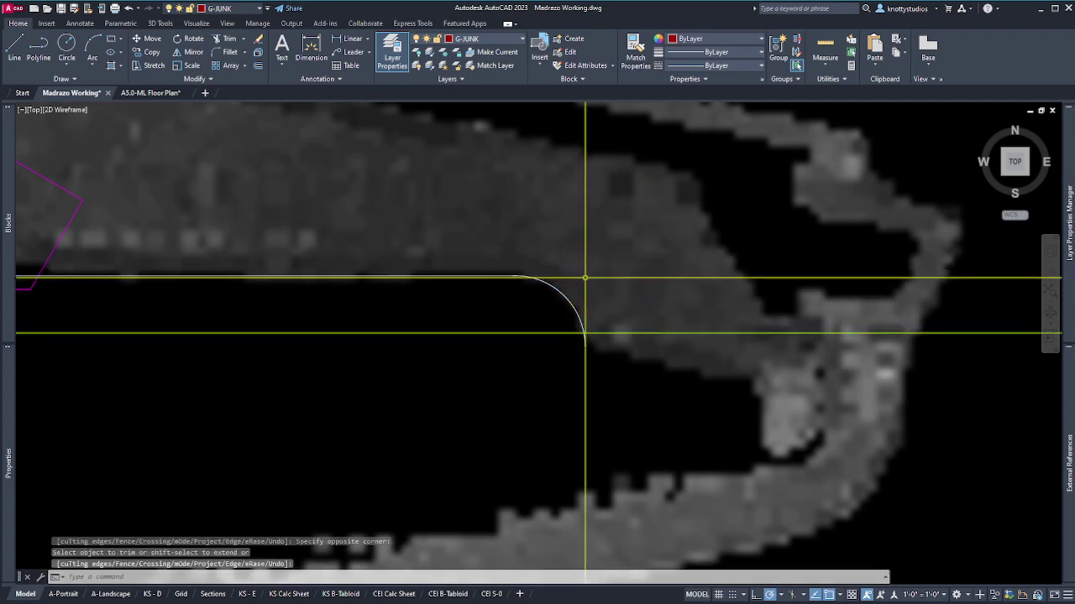
# Move the white curved polyline up onto the upper guide line
pyautogui.scroll(5, 492, 275)
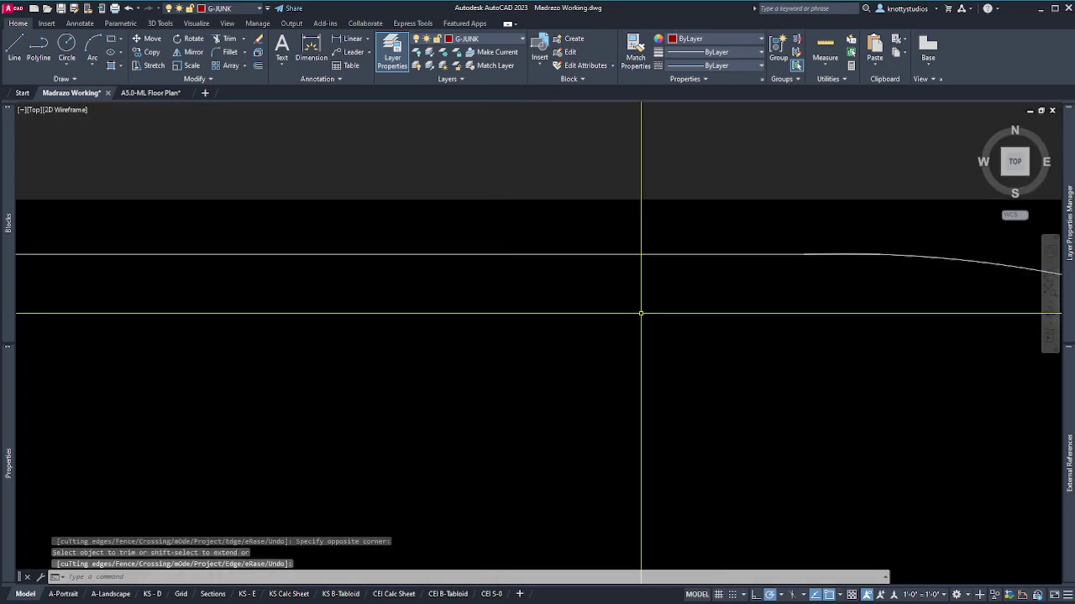
pyautogui.scroll(4, 738, 274)
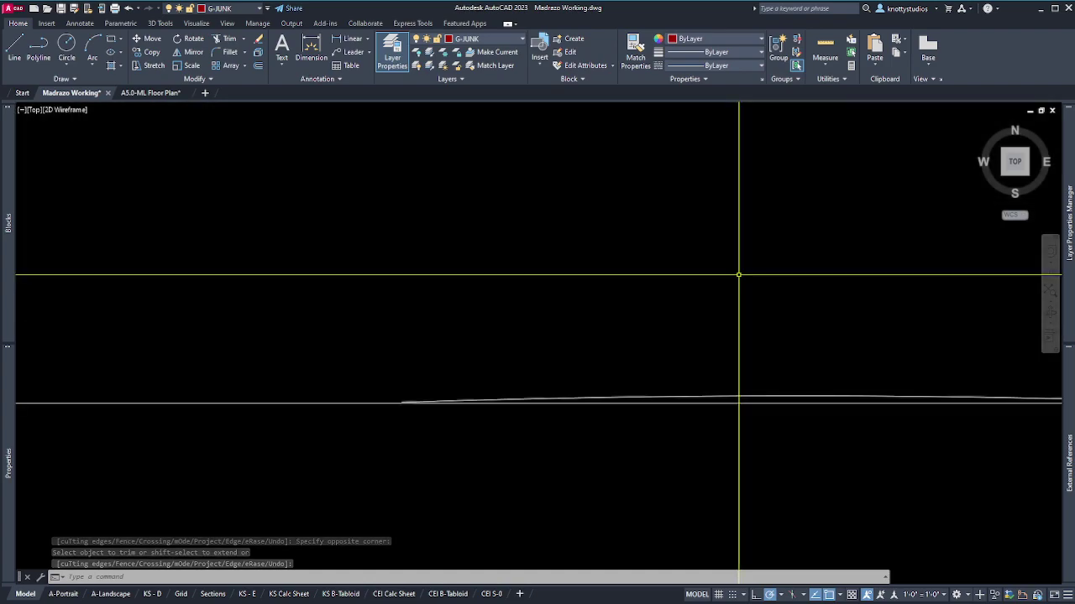
pyautogui.scroll(-5, 587, 288)
pyautogui.scroll(3, 780, 386)
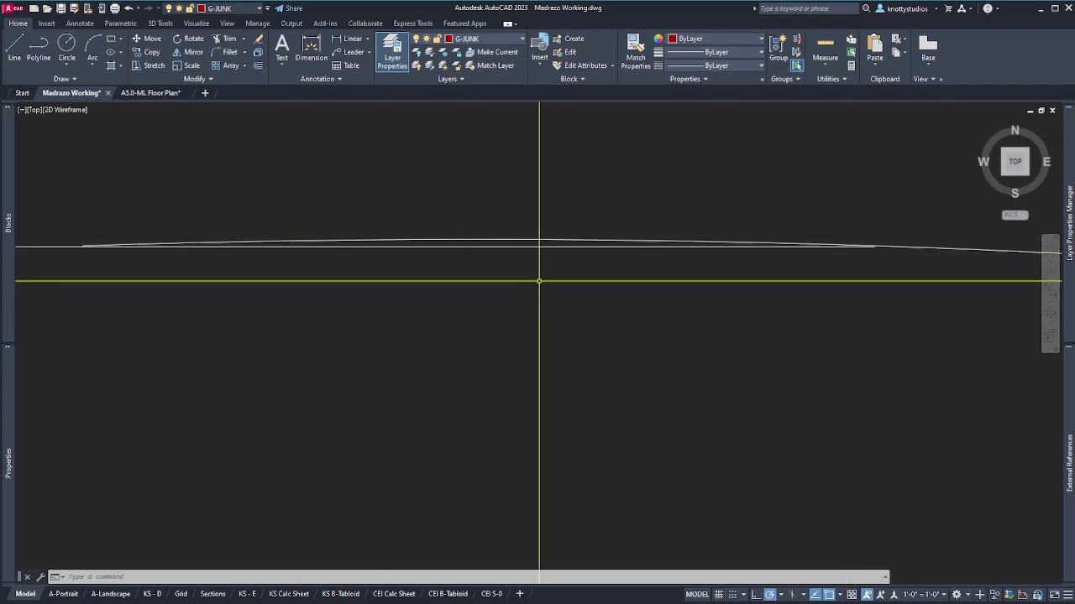
pyautogui.write('m')
pyautogui.press('Return')
pyautogui.click(511, 243)
pyautogui.press('Return')
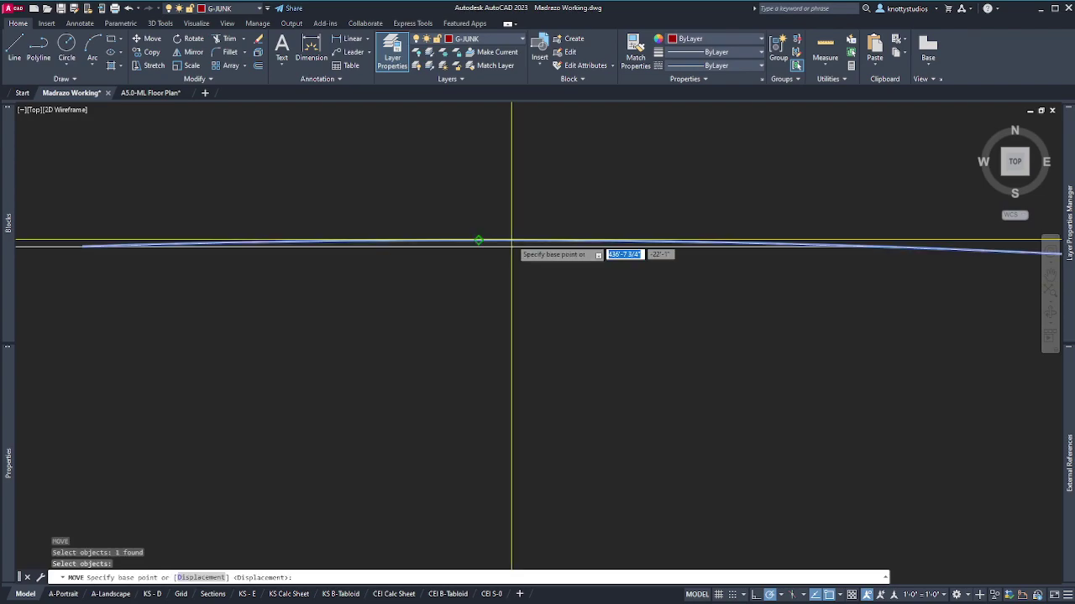
pyautogui.click(478, 241)
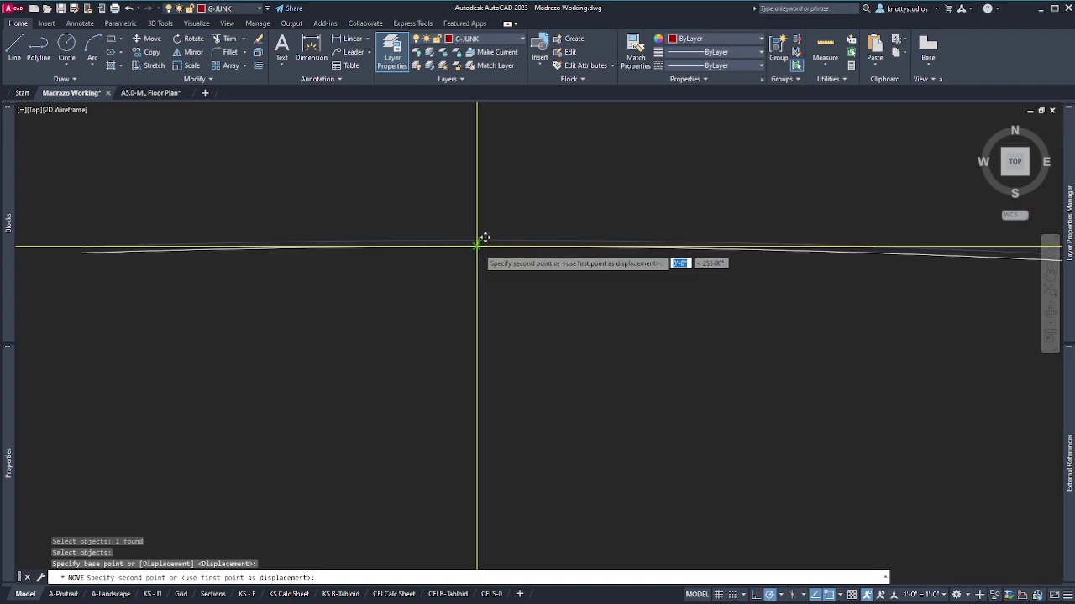
pyautogui.click(478, 245)
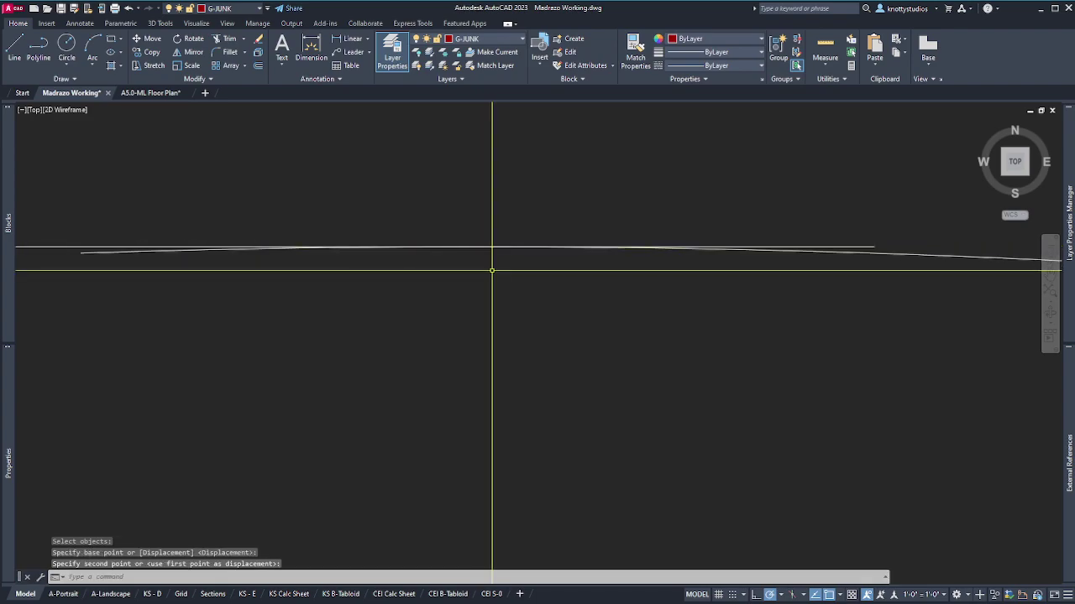
# Trim away the leftover stub at the curve's left end
pyautogui.write('tr')
pyautogui.press('Return')
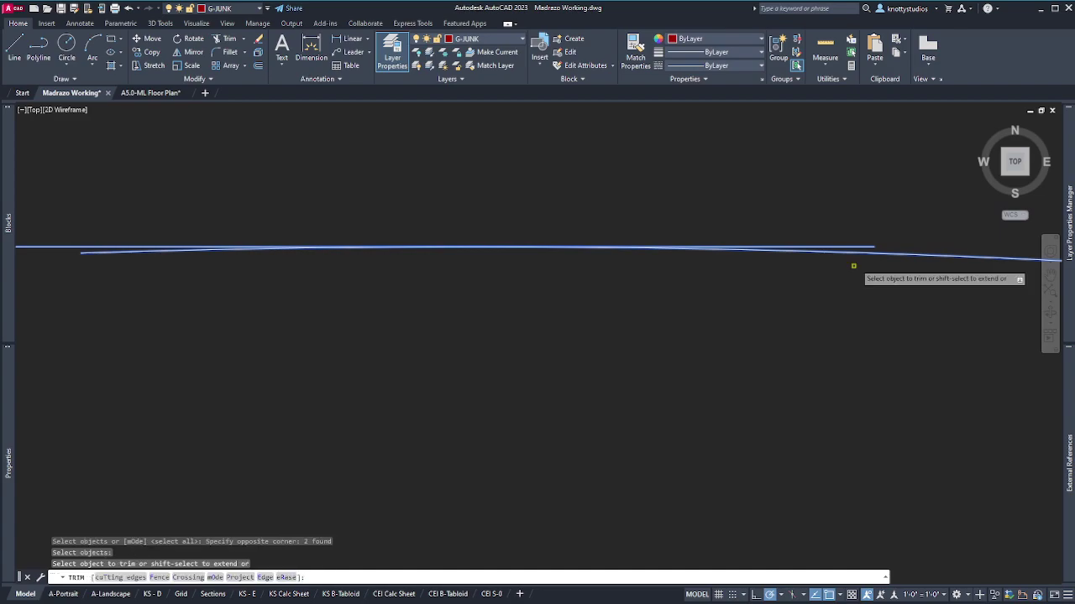
pyautogui.click(139, 249)
pyautogui.press('Return')
pyautogui.scroll(5, 534, 252)
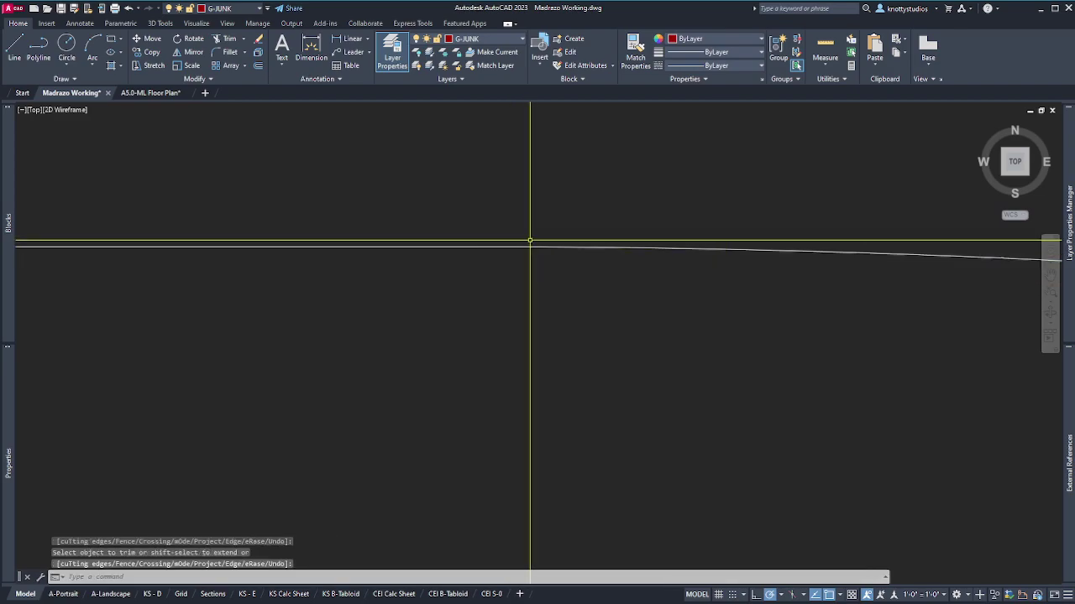
pyautogui.scroll(-10, 563, 341)
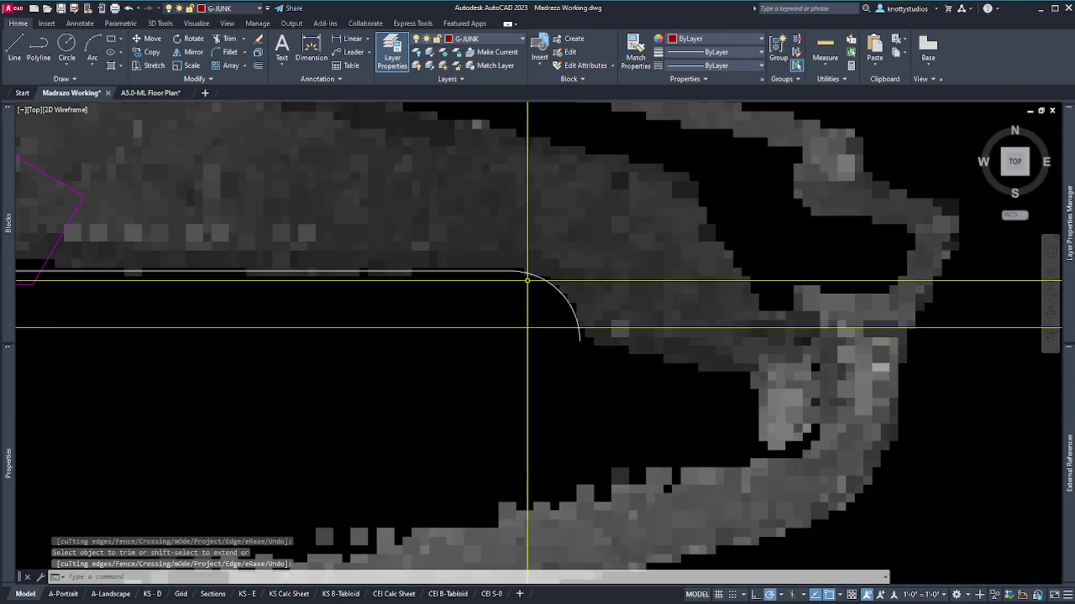
pyautogui.scroll(3, 625, 401)
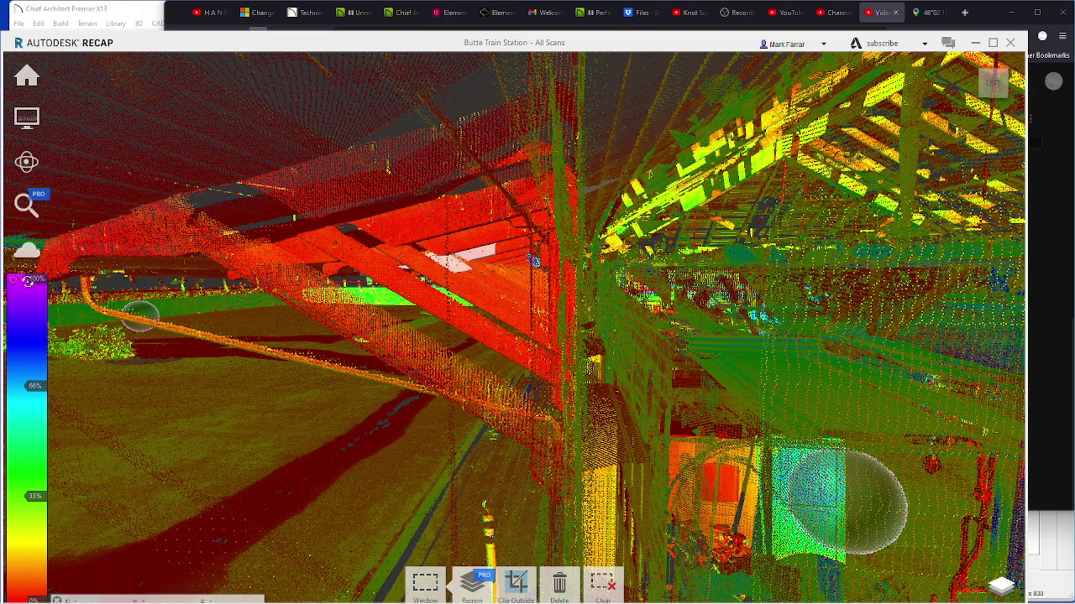
# Display ReCap's navigation flyout and shortcuts panel over the Butte Train Station scan
pyautogui.moveTo(49, 264)
pyautogui.moveTo(30, 163)
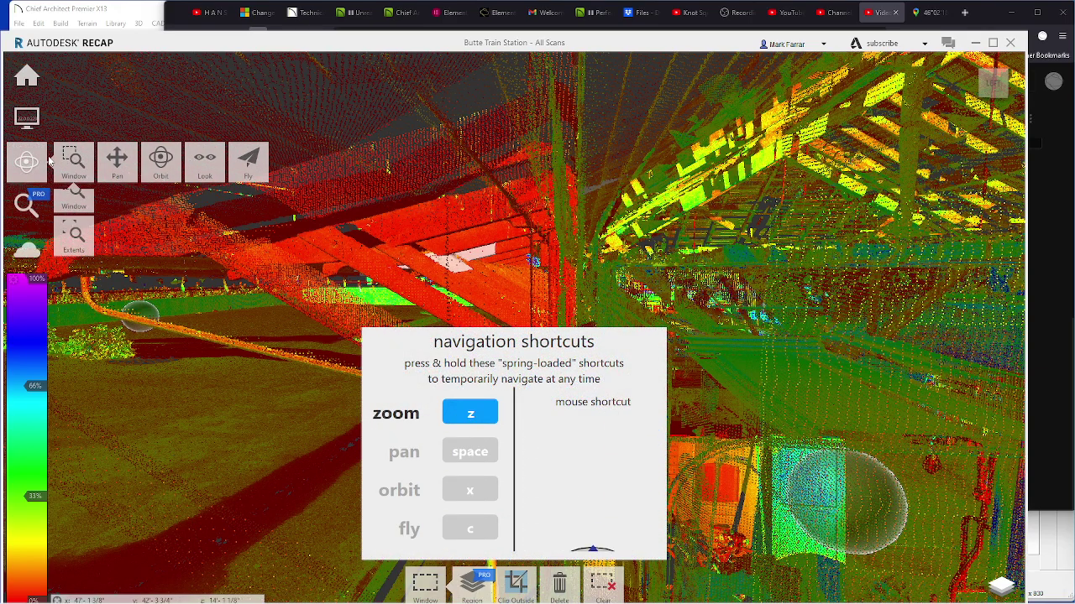
# Pan and zoom the ReCap scan view in toward the red roof beam and bracket
pyautogui.click(115, 159)
pyautogui.moveTo(218, 265); pyautogui.dragTo(206, 264)
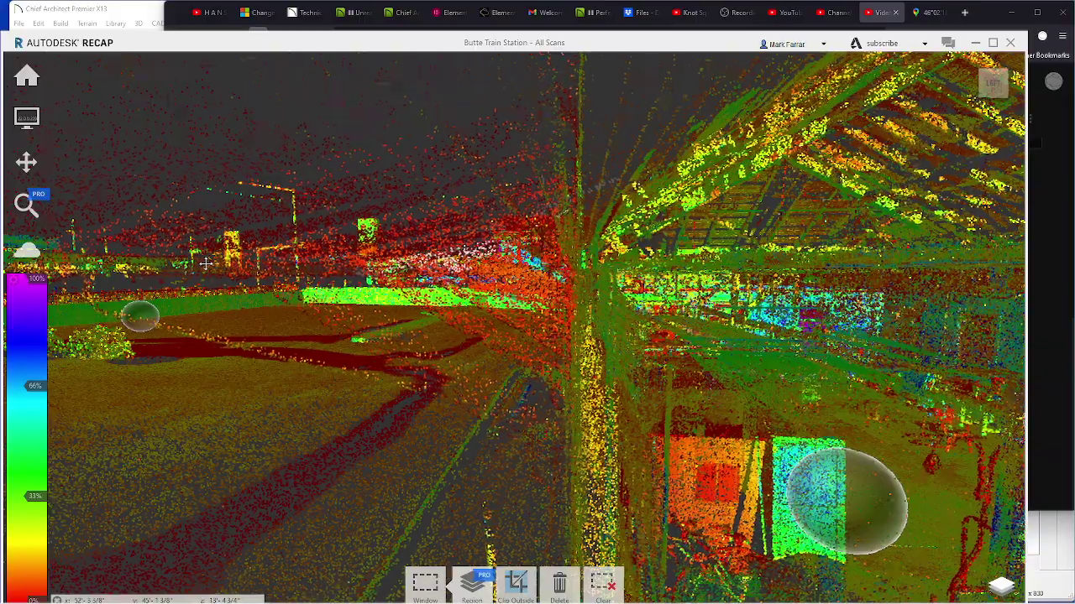
pyautogui.scroll(5, 279, 269)
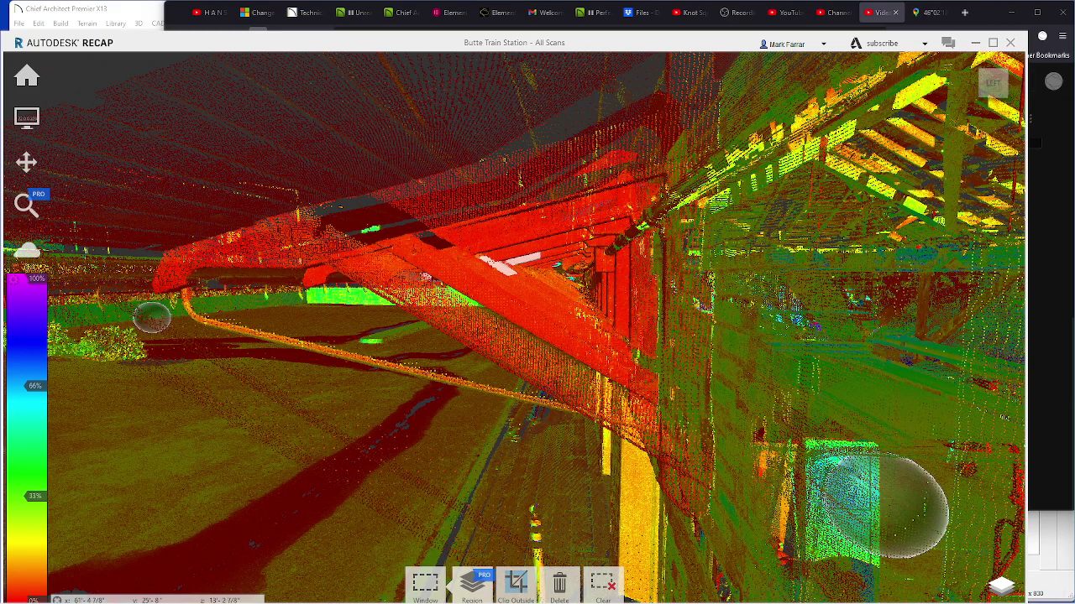
pyautogui.press('w')
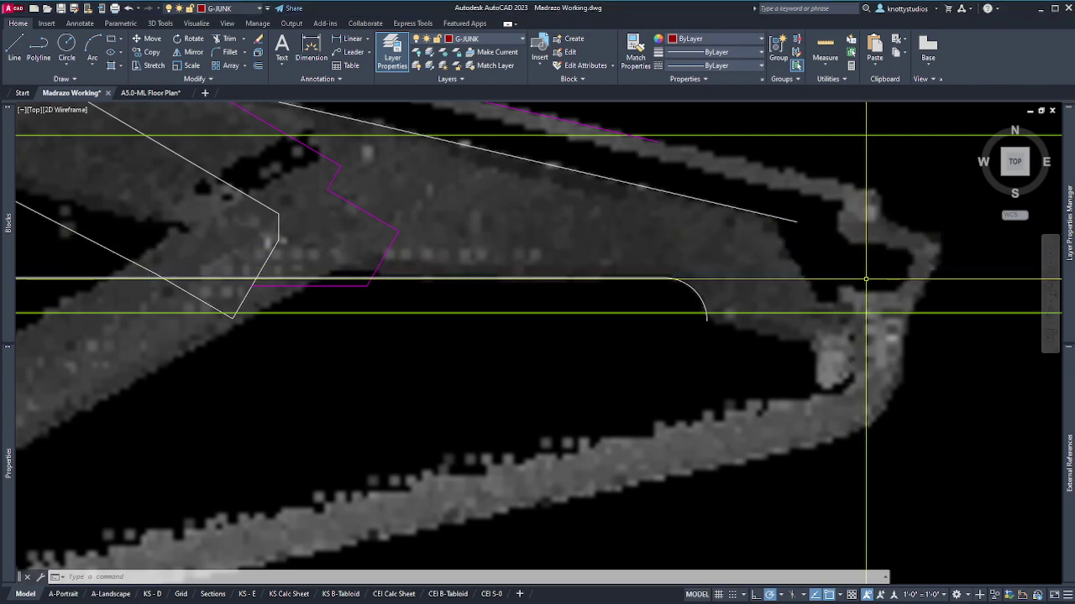
# Undo the last LINE and zoom, returning the bracket end between the yellow guide lines
pyautogui.hotkey('ctrl', 'z')
pyautogui.hotkey('ctrl', 'z')
pyautogui.hotkey('ctrl', 'z')
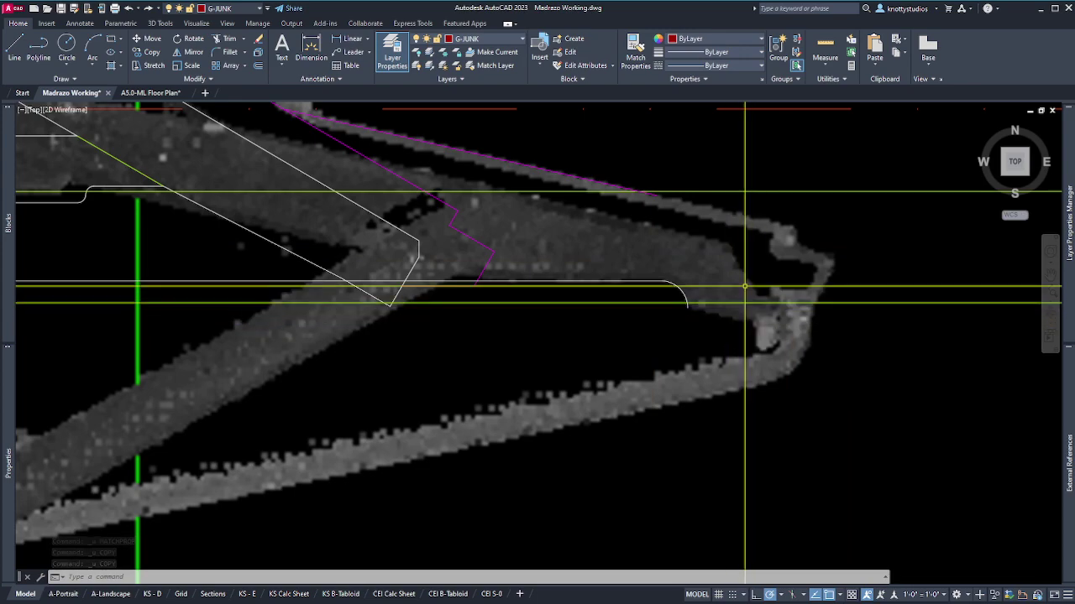
pyautogui.click(483, 191)
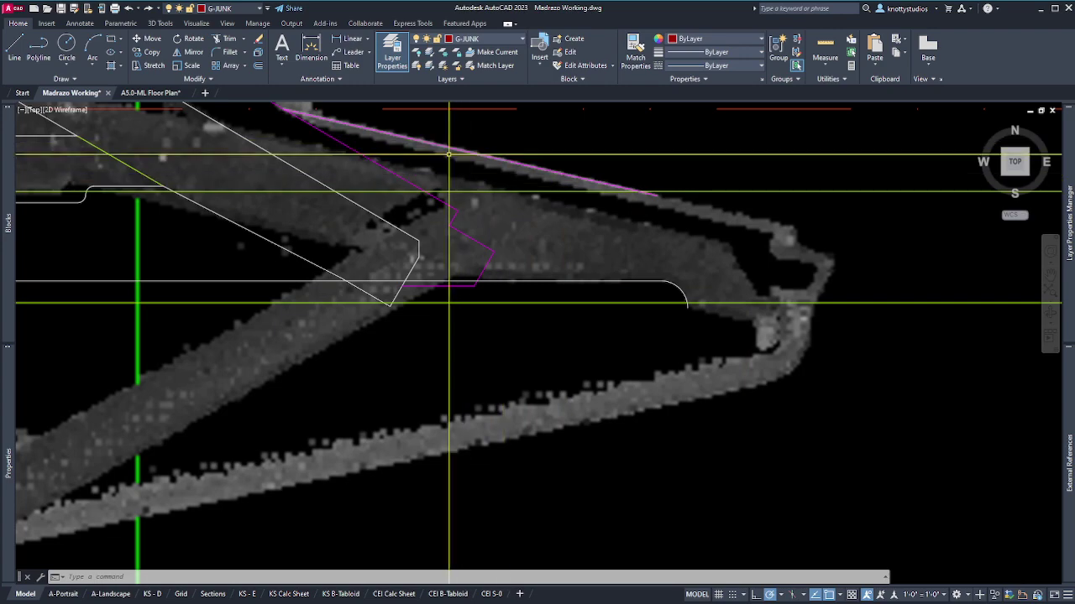
# Copy the magenta roof line to a first trial position below the original
pyautogui.write('vc')
pyautogui.press('Return')
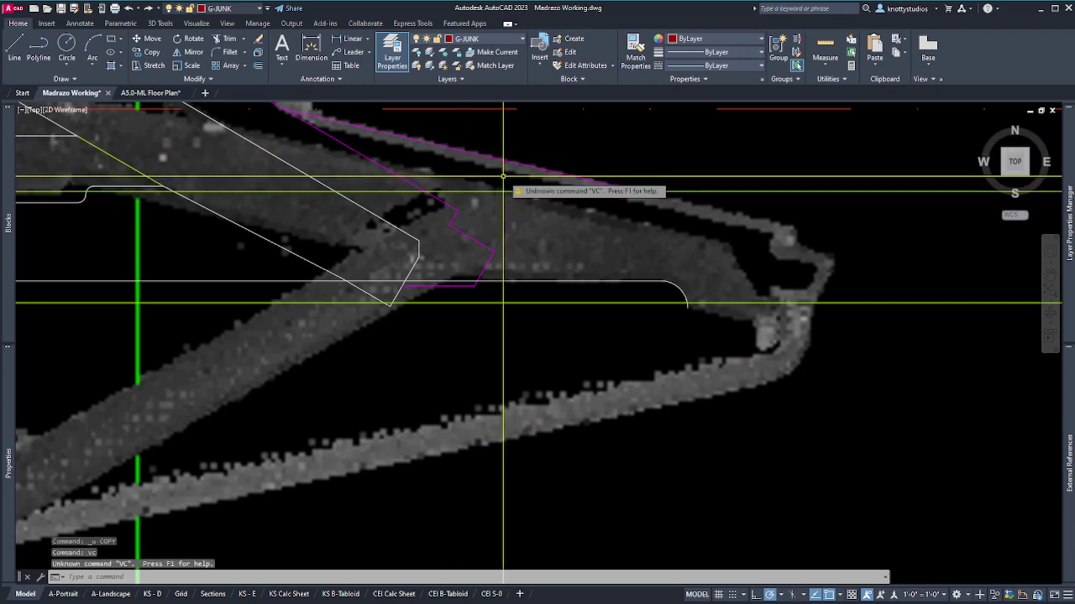
pyautogui.write('co')
pyautogui.press('Return')
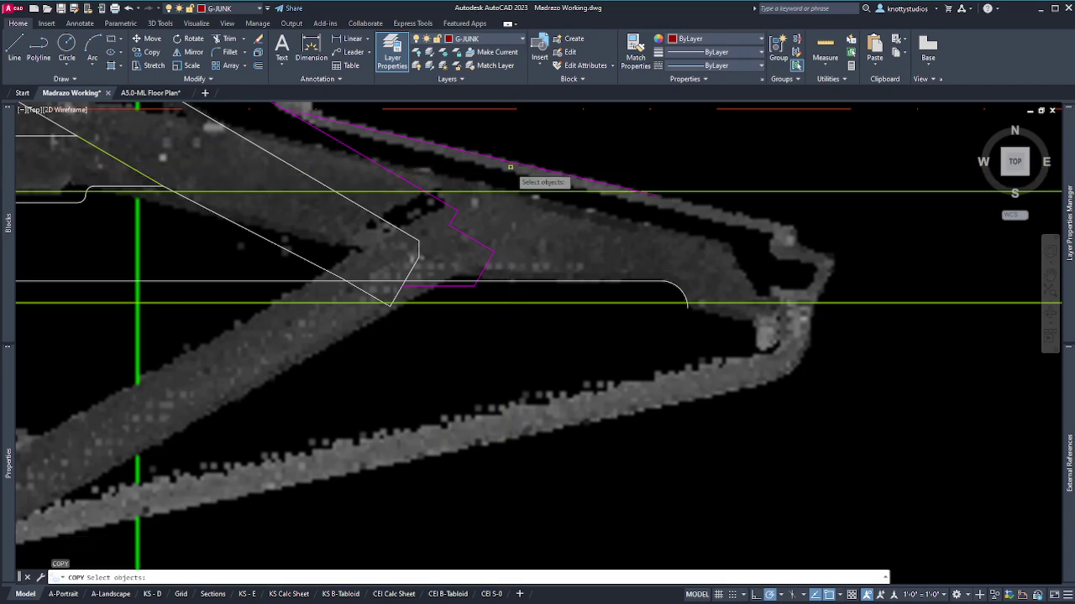
pyautogui.click(509, 164)
pyautogui.press('Return')
pyautogui.click(651, 141)
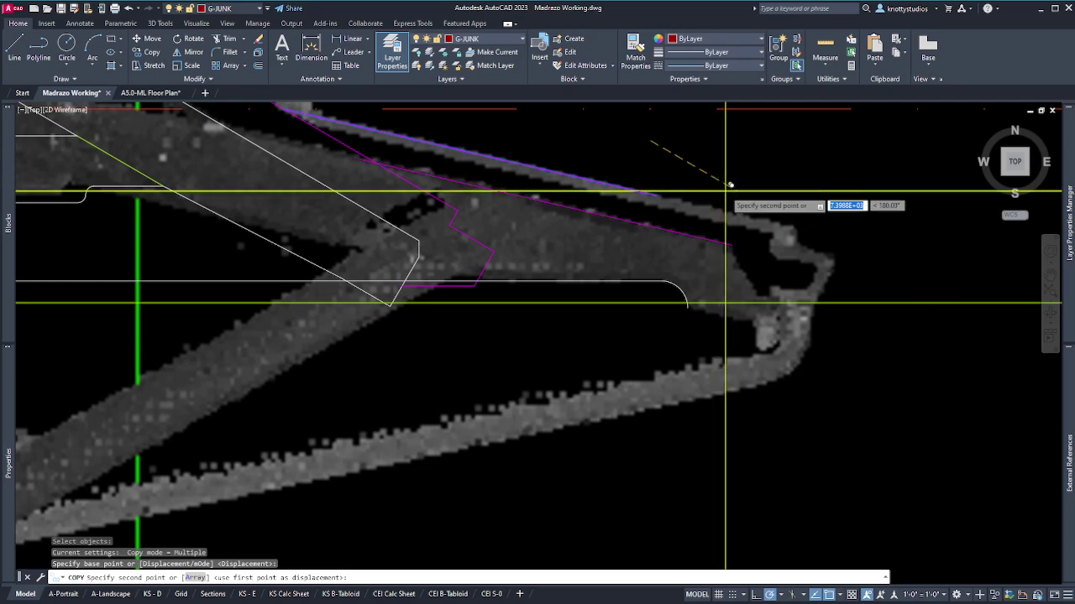
pyautogui.click(730, 184)
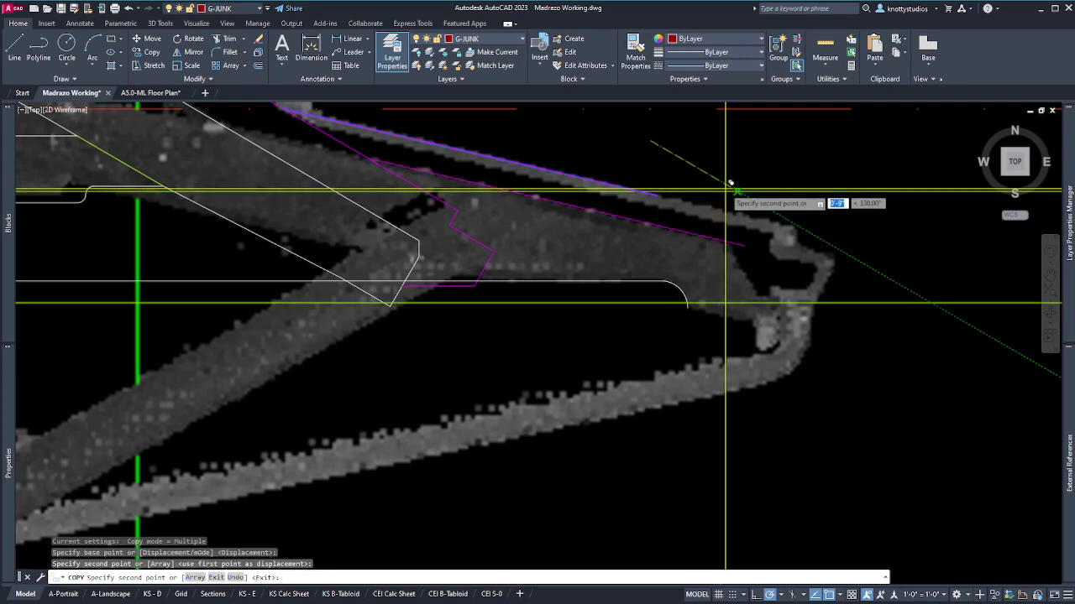
pyautogui.press('Return')
pyautogui.scroll(5, 645, 220)
pyautogui.scroll(-6, 645, 220)
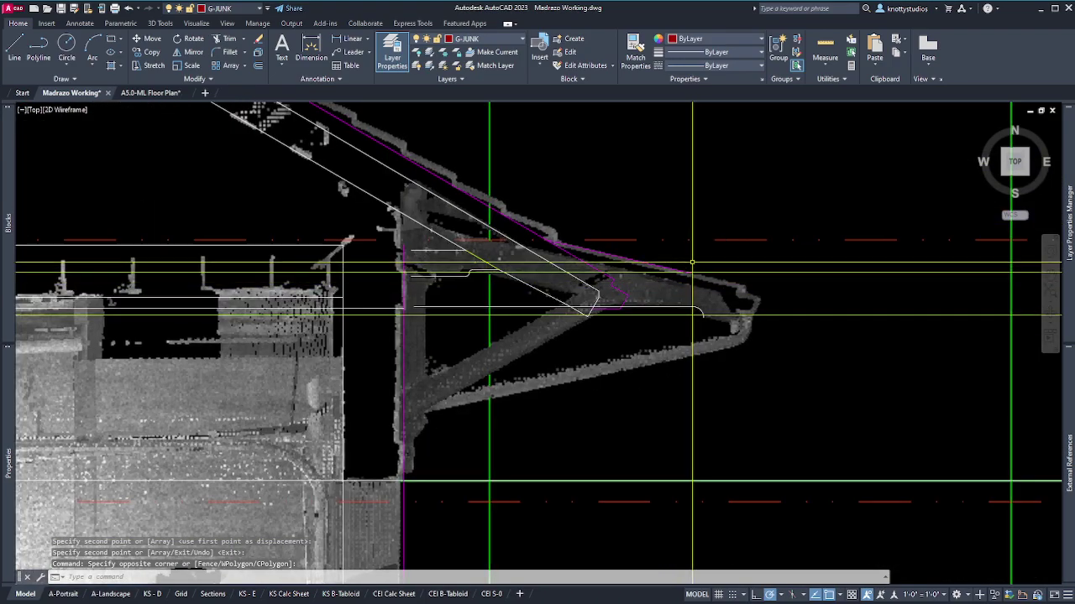
# Start another copy of a selected object, then cancel it
pyautogui.press('Return')
pyautogui.click(674, 268)
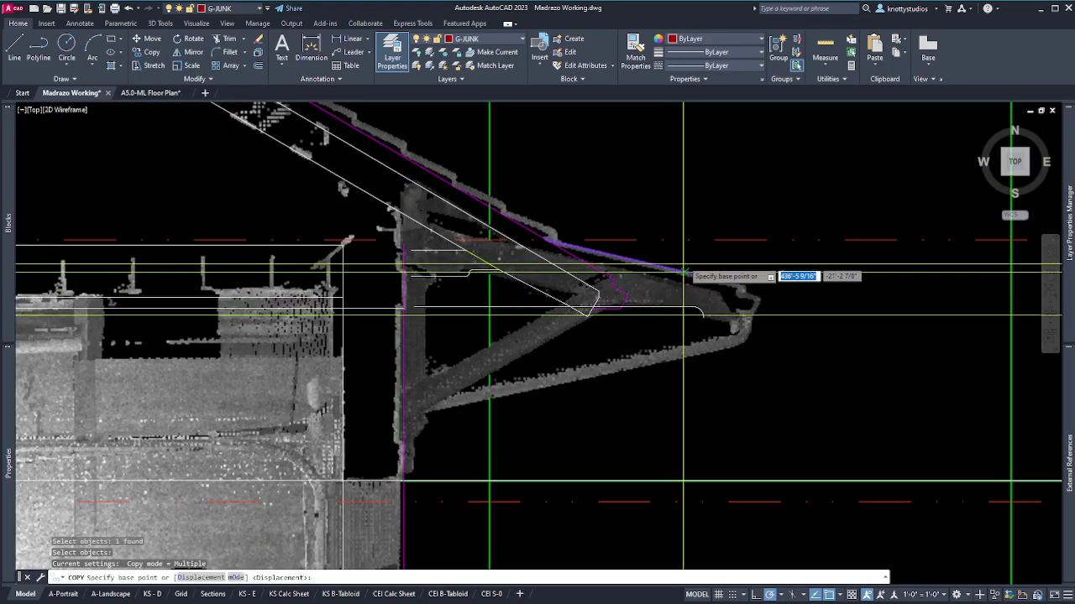
pyautogui.press('Return')
pyautogui.scroll(-5, 674, 268)
pyautogui.scroll(-6, 49, 235)
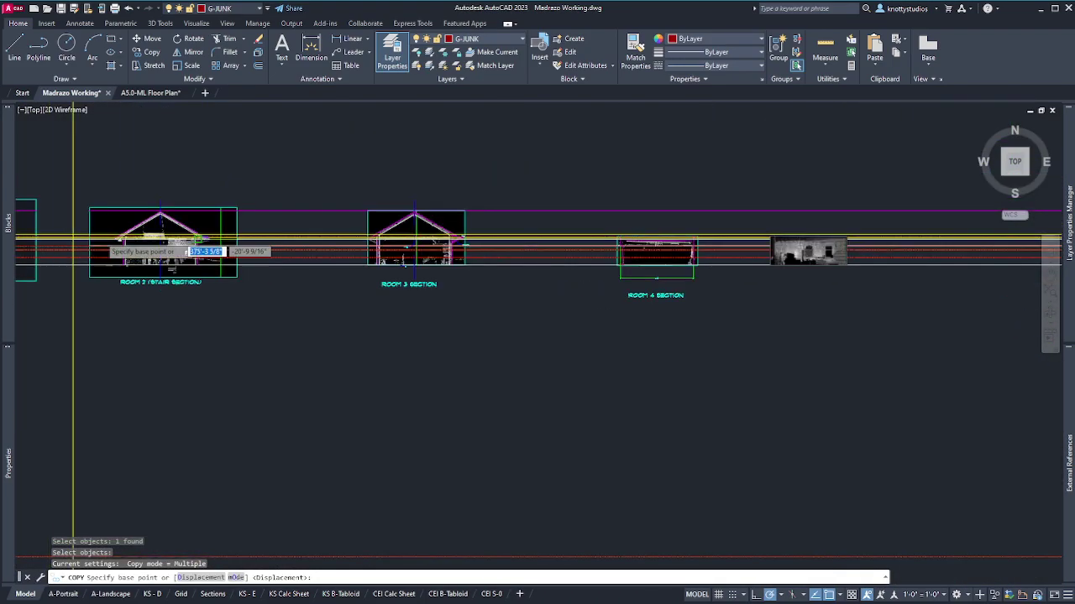
pyautogui.scroll(14, 156, 239)
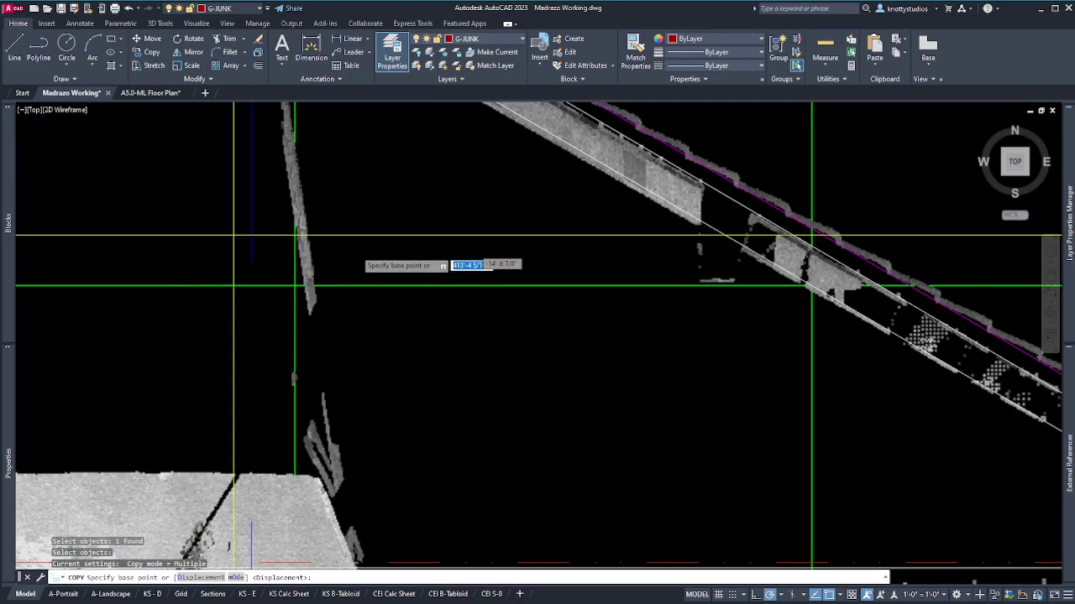
pyautogui.scroll(-10, 848, 324)
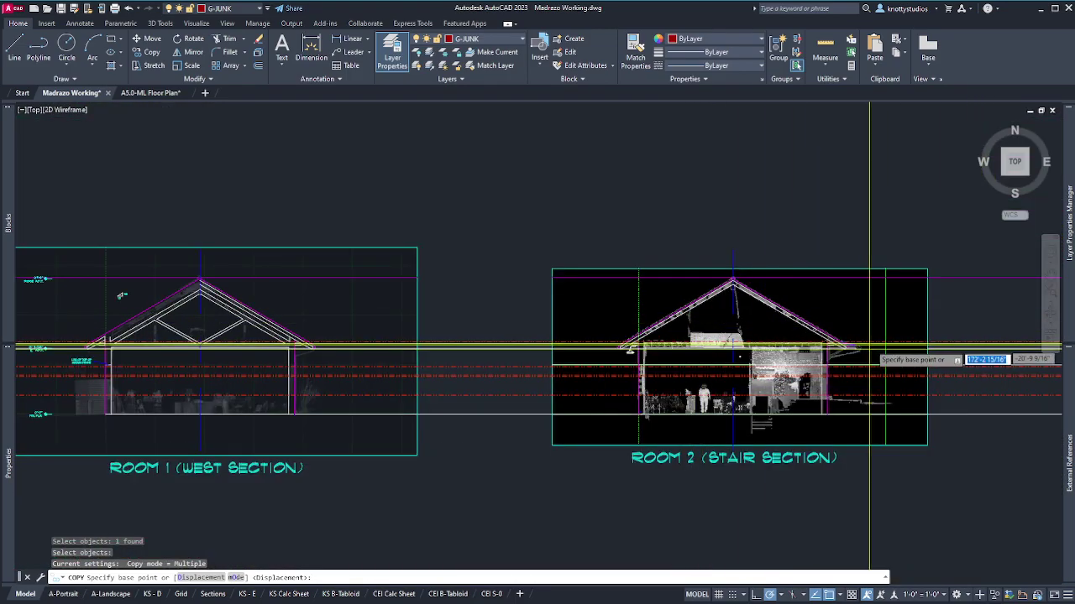
pyautogui.scroll(8, 679, 346)
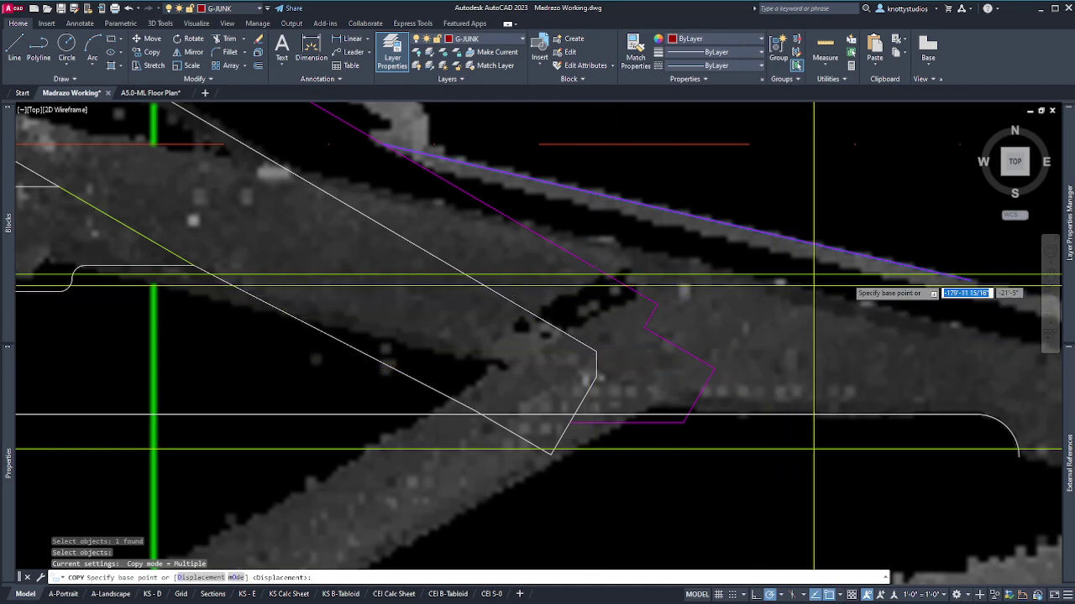
pyautogui.press('Escape')
pyautogui.press('Escape')
pyautogui.press('Escape')
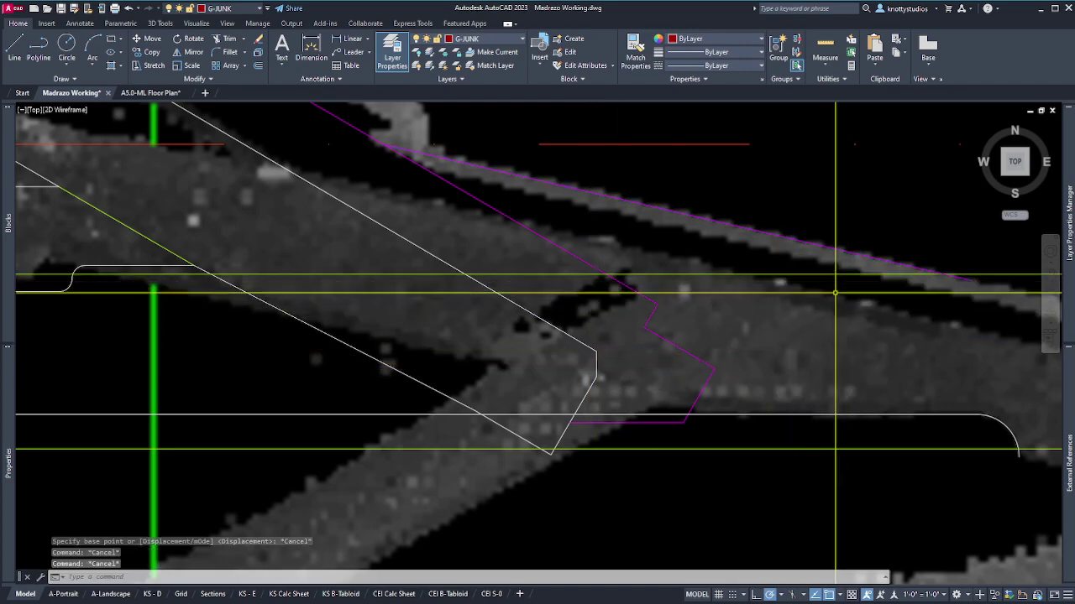
# Copy the magenta roof line about 2 11/16 inch down onto the rafter's lower edge
pyautogui.press('Return')
pyautogui.click(836, 253)
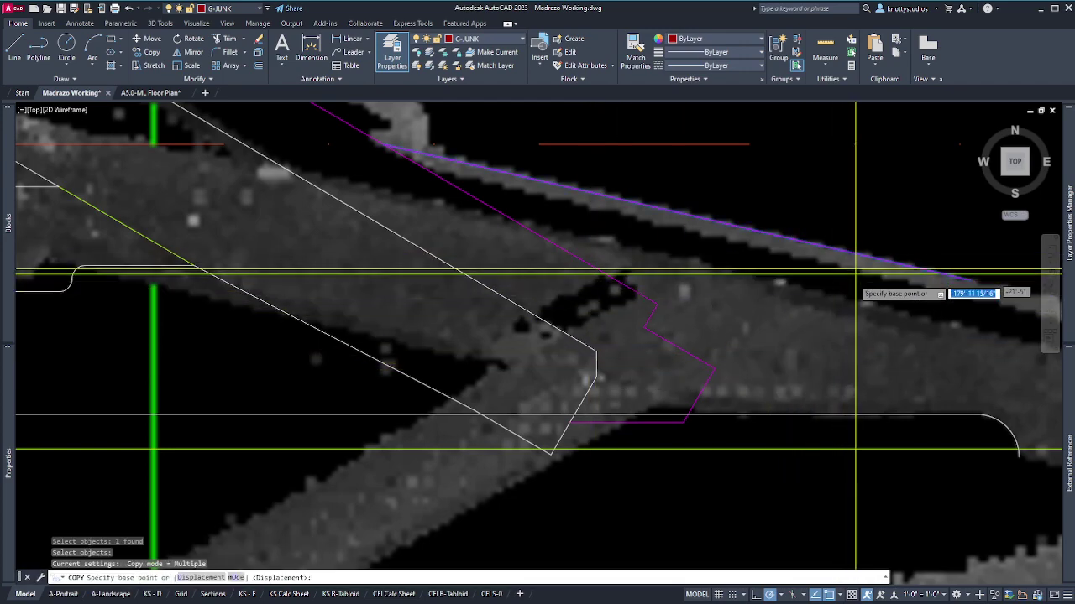
pyautogui.press('Return')
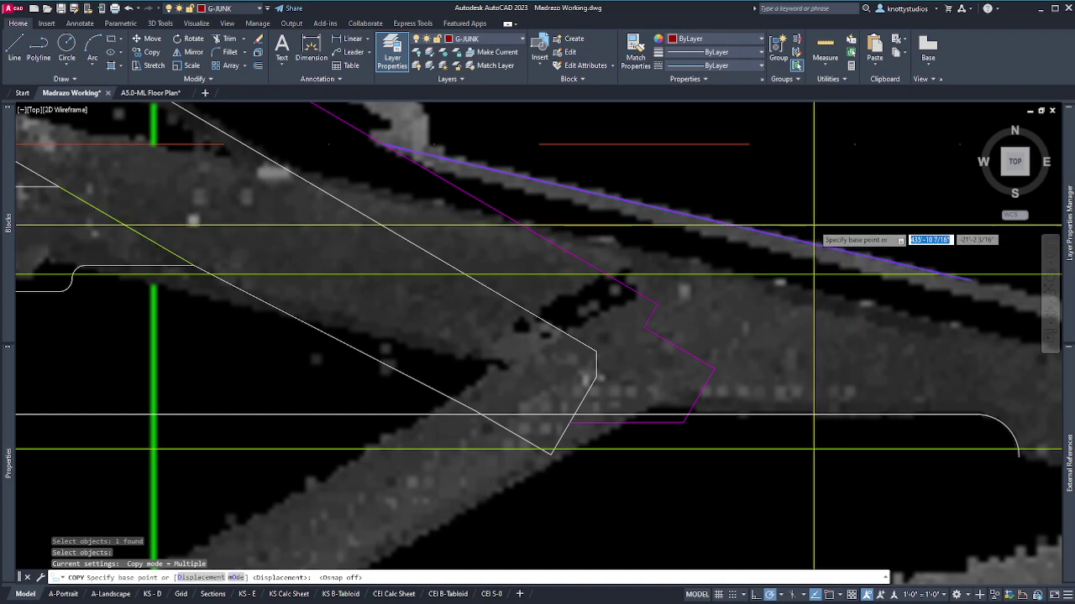
pyautogui.click(855, 149)
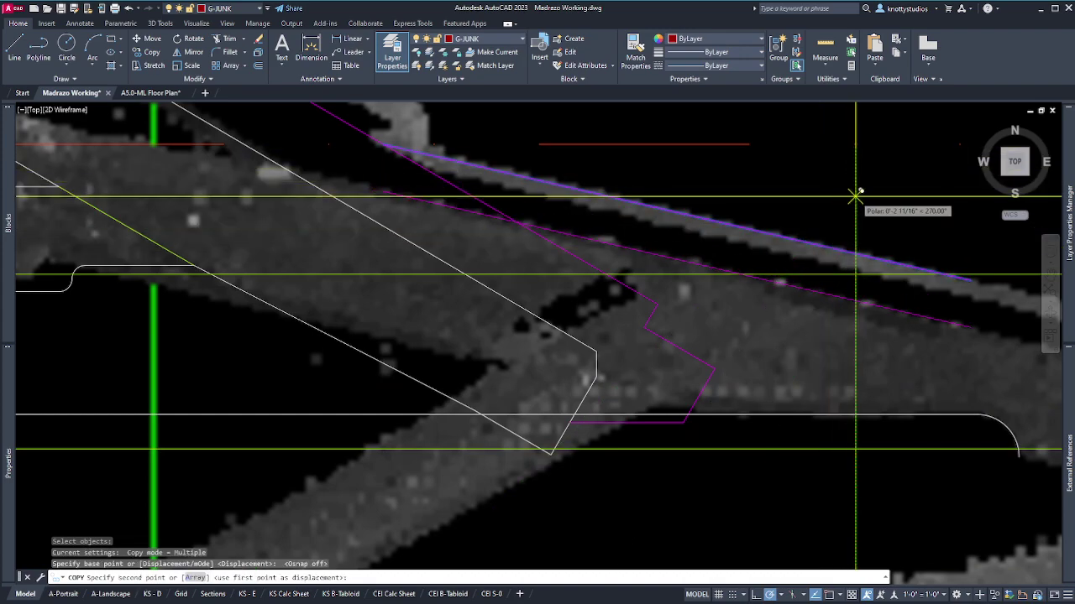
pyautogui.click(856, 195)
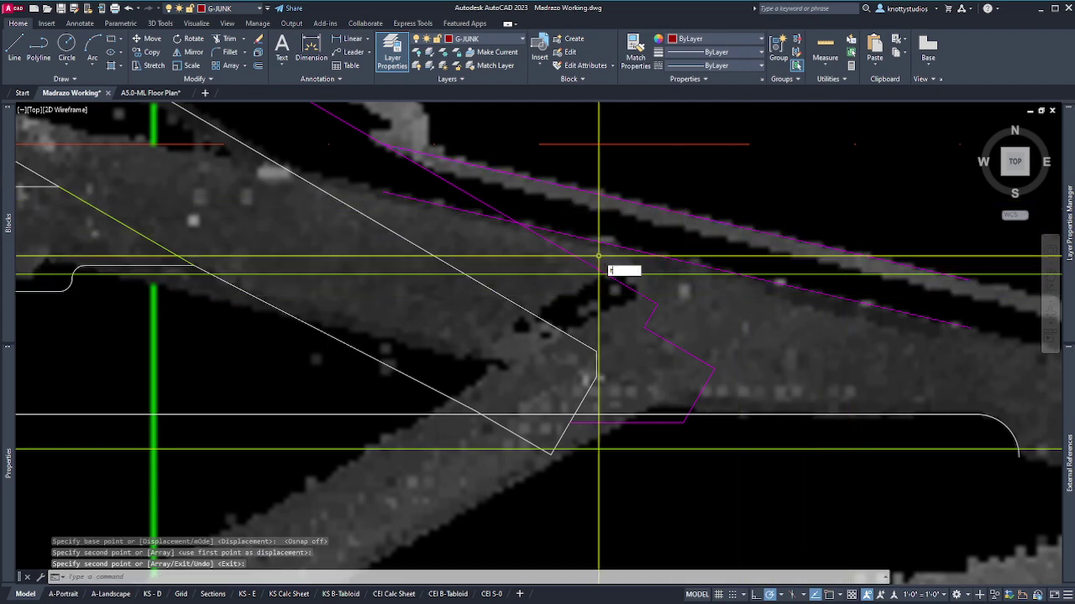
pyautogui.press('Escape')
pyautogui.write('tr')
pyautogui.press('Return')
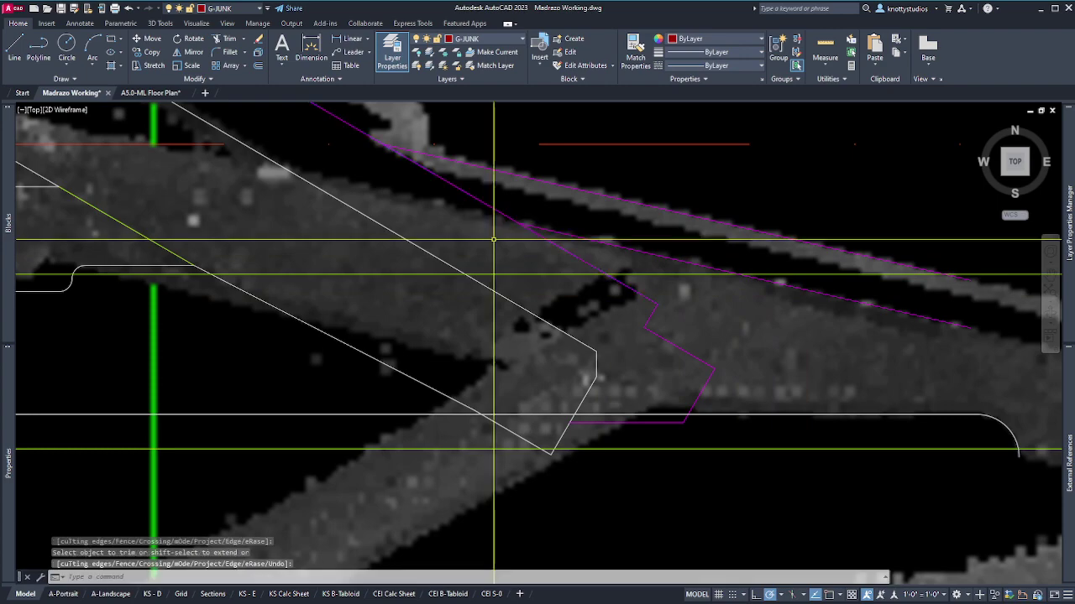
# Use MATCHPROP to give the copied magenta roof line the white brace line's properties
pyautogui.write('m')
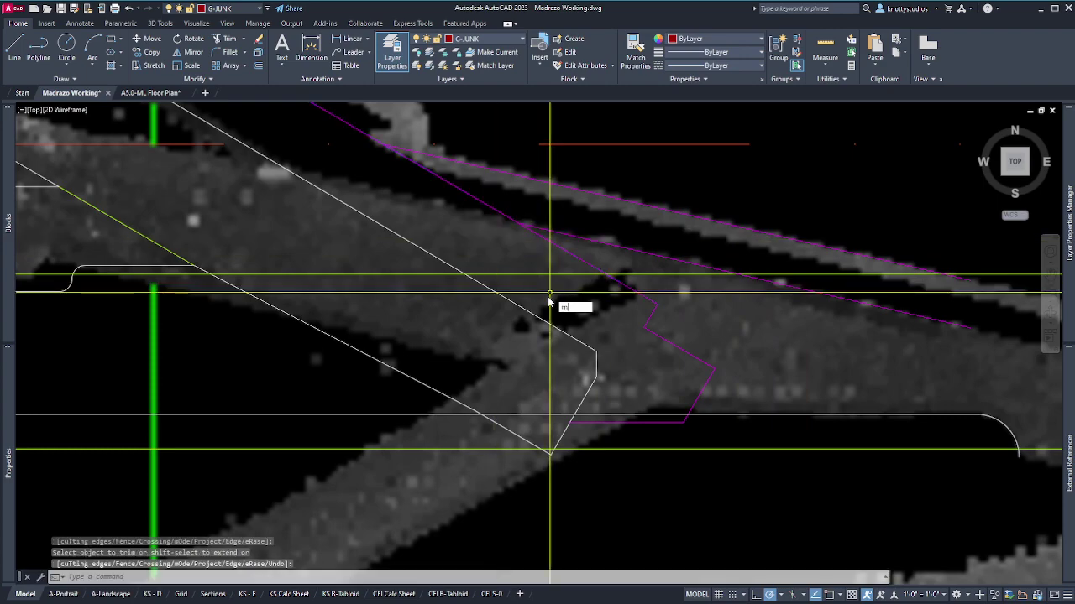
pyautogui.write('a')
pyautogui.press('Return')
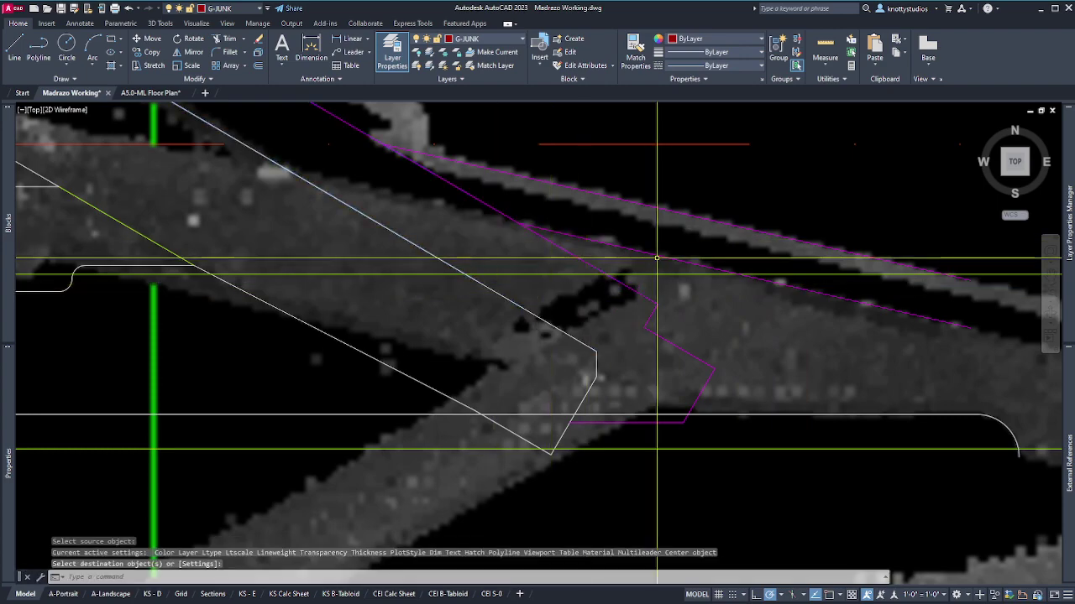
pyautogui.click(521, 312)
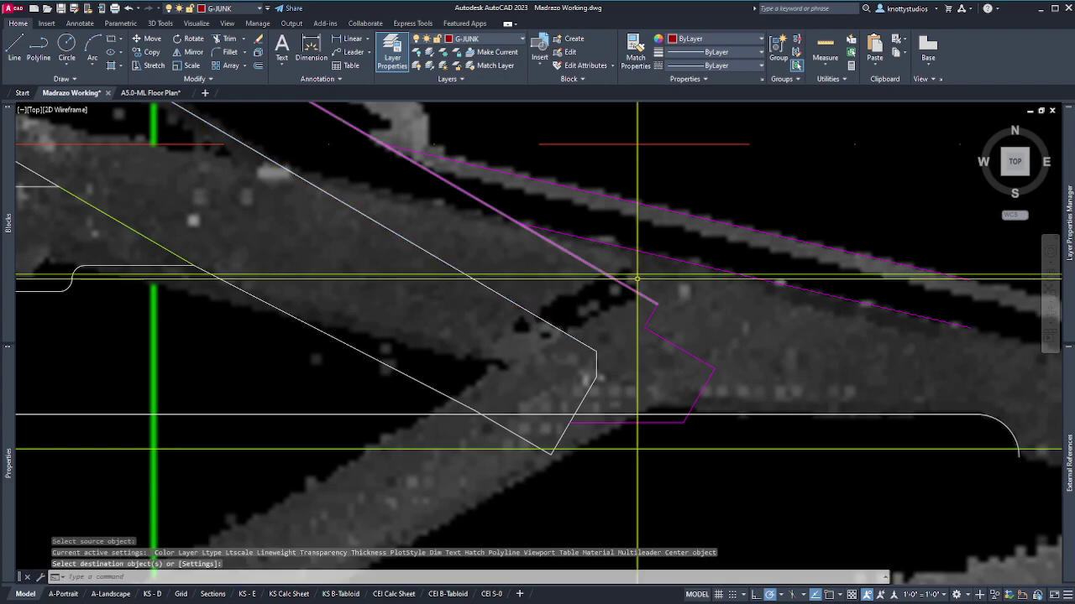
pyautogui.press('Return')
pyautogui.press('Return')
pyautogui.click(523, 311)
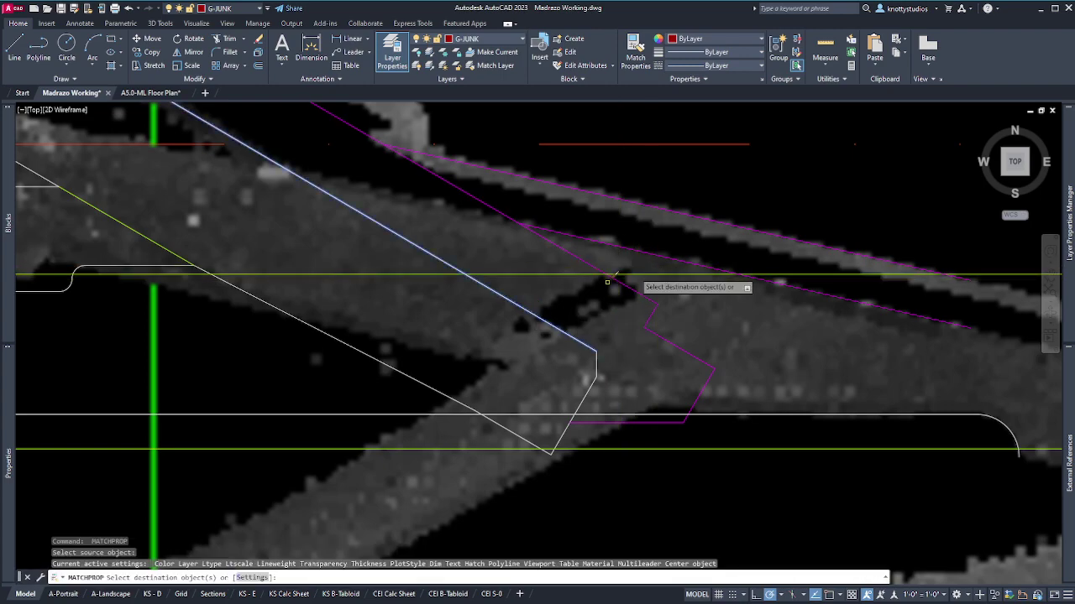
pyautogui.click(664, 255)
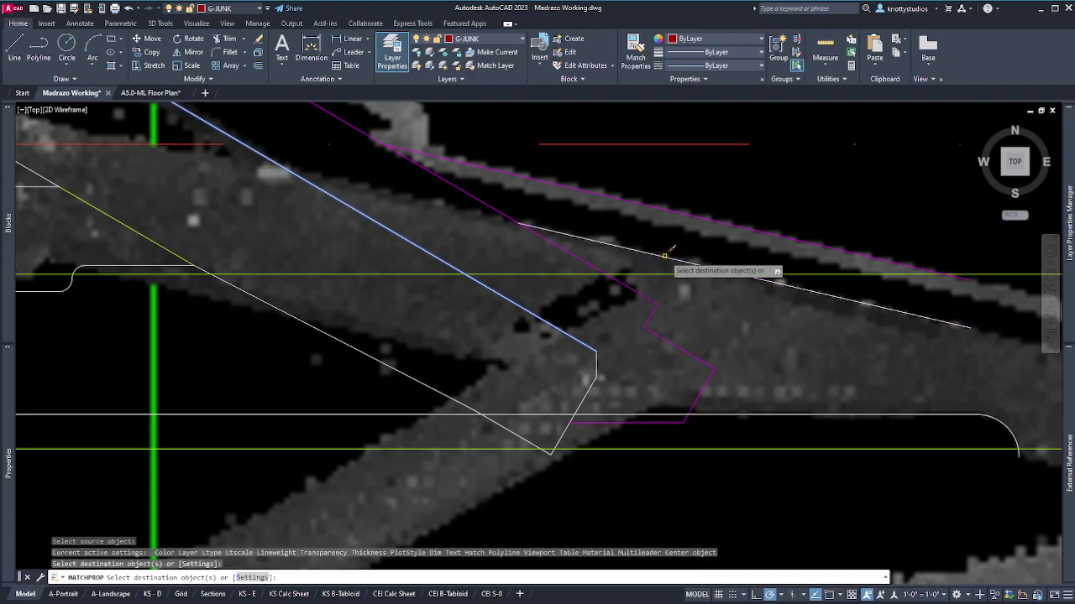
pyautogui.press('Return')
pyautogui.scroll(-3, 664, 255)
pyautogui.scroll(4, 445, 227)
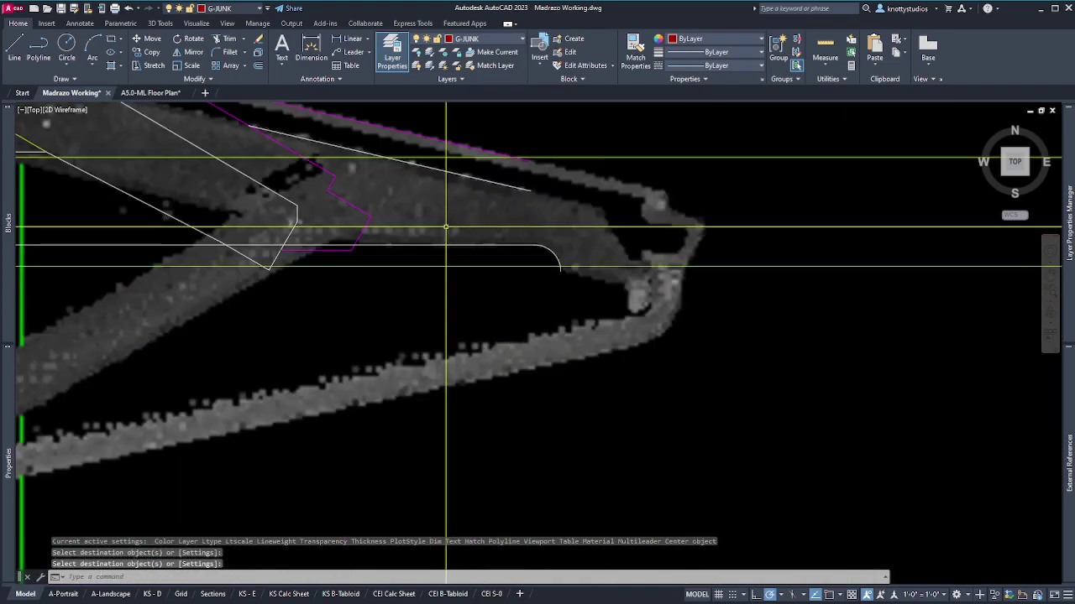
# Draw a short temporary guide line across the eave tip
pyautogui.scroll(2, 446, 227)
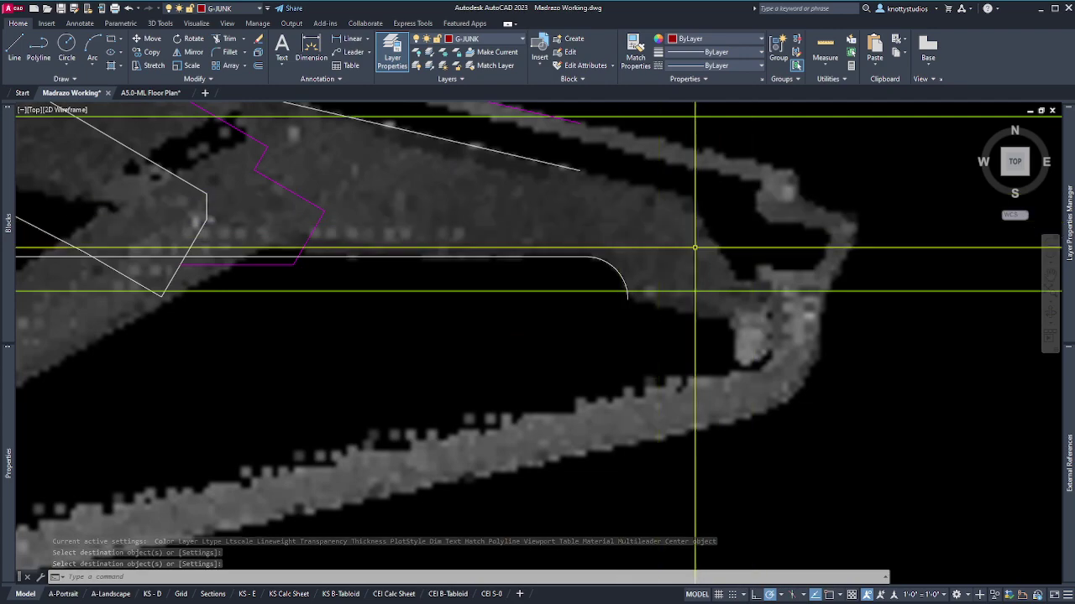
pyautogui.write('l')
pyautogui.press('Return')
pyautogui.click(750, 173)
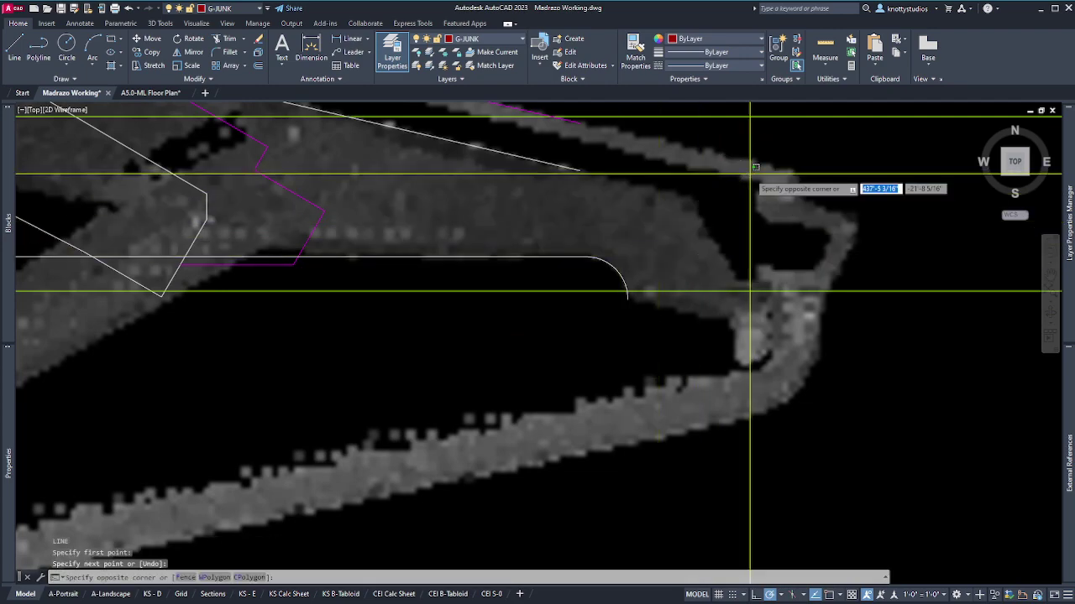
pyautogui.press('Escape')
pyautogui.press('Escape')
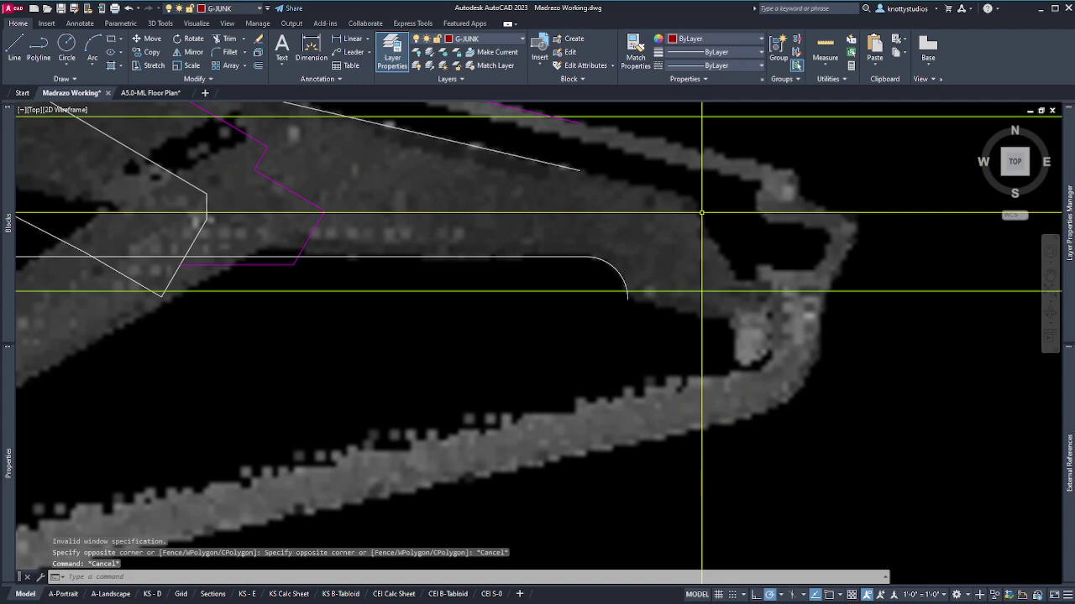
pyautogui.press('Return')
pyautogui.click(710, 249)
pyautogui.click(774, 154)
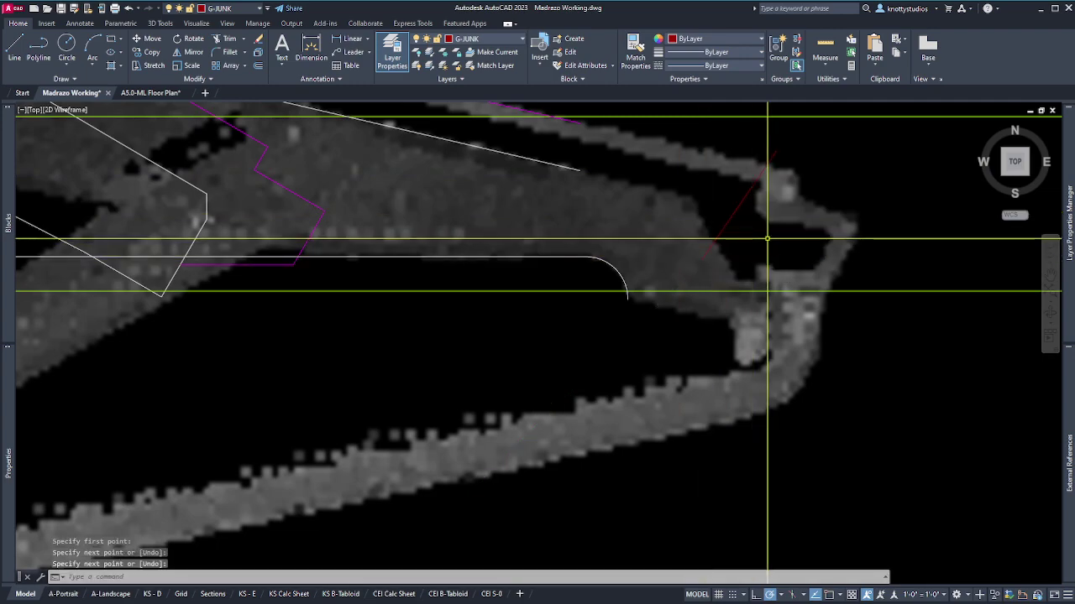
pyautogui.press('Escape')
pyautogui.click(763, 236)
pyautogui.click(713, 192)
pyautogui.press('Escape')
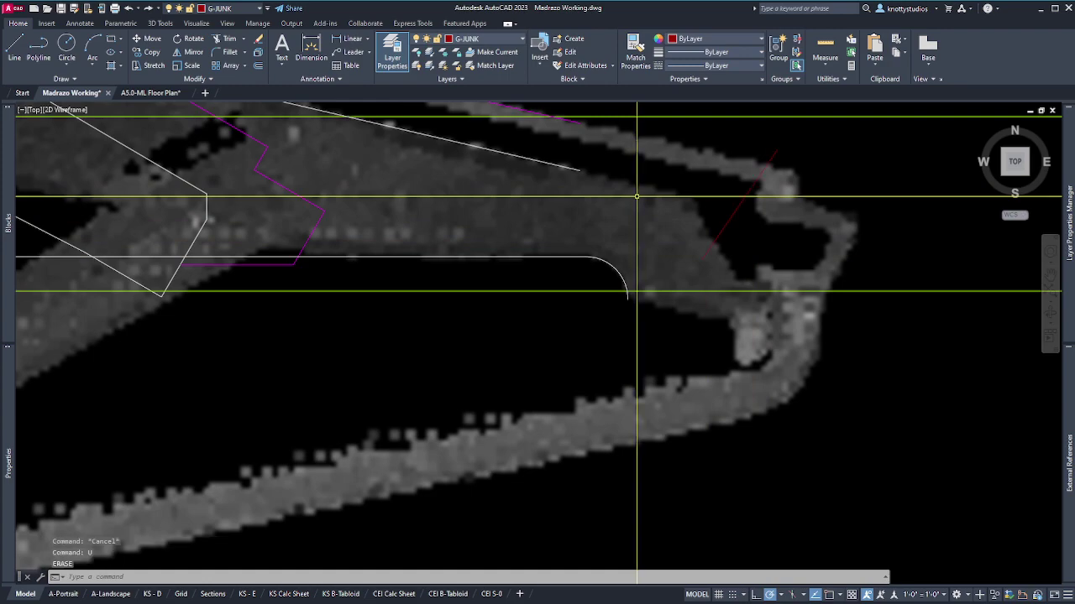
# Extend the copied white rafter line out to the red guide line
pyautogui.write('ex')
pyautogui.press('Return')
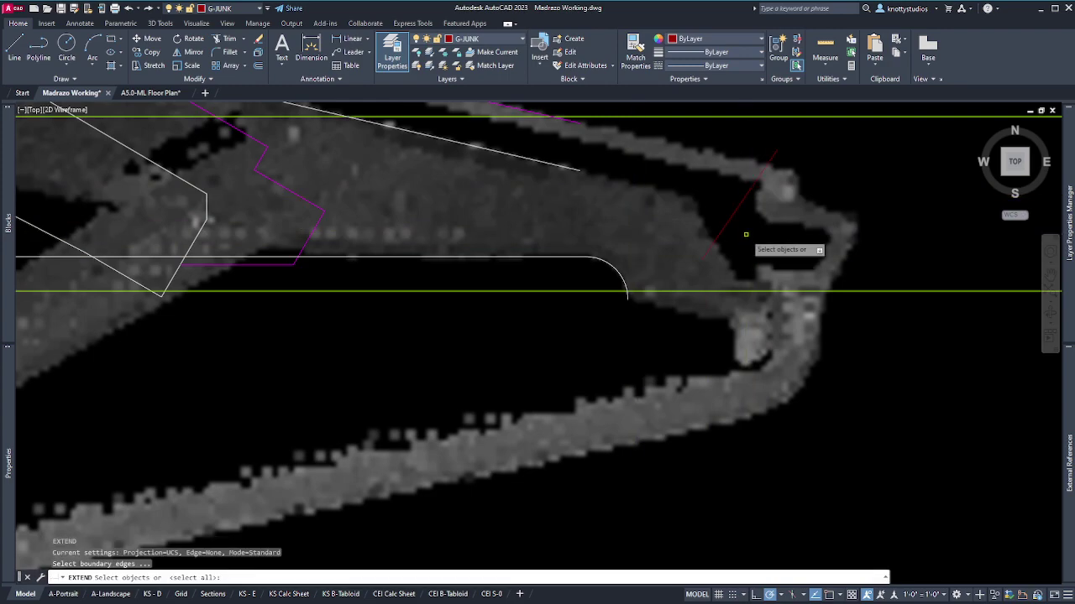
pyautogui.click(760, 239)
pyautogui.click(714, 204)
pyautogui.press('Return')
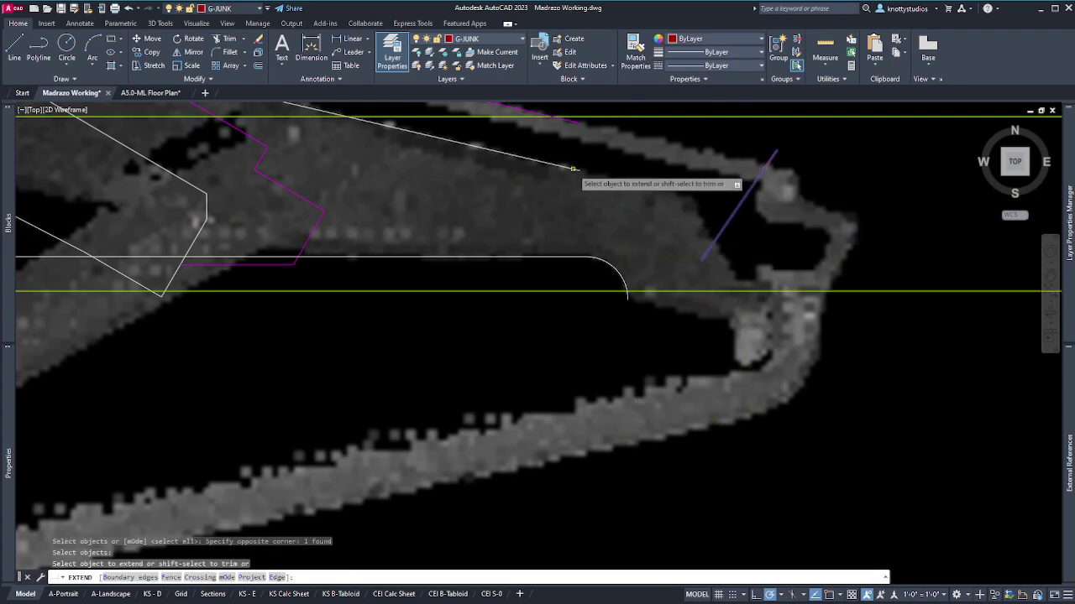
pyautogui.click(573, 168)
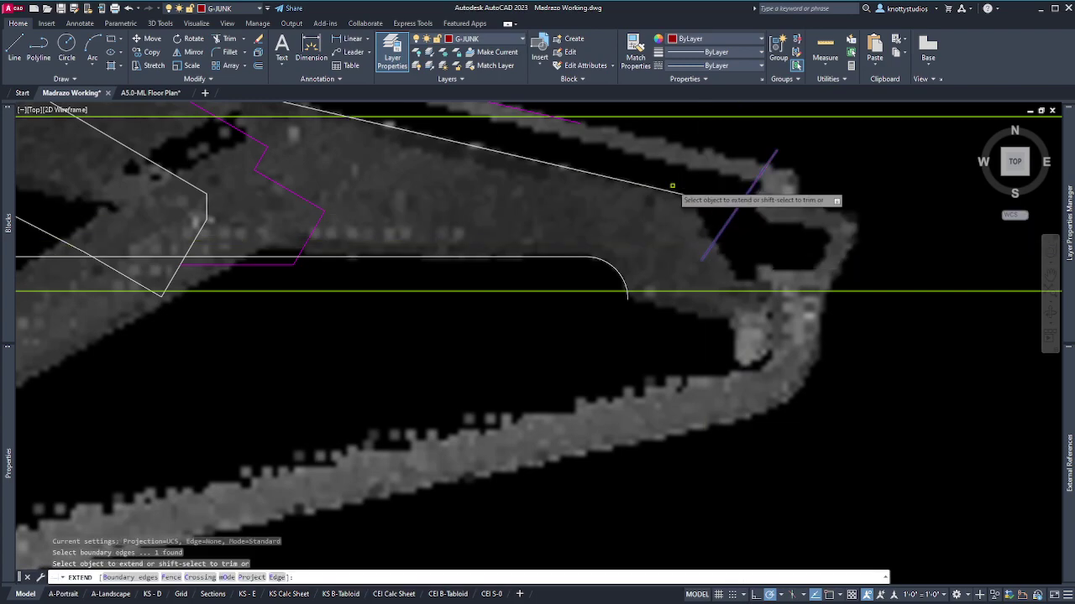
pyautogui.press('Escape')
# Erase the temporary red guide line
pyautogui.write('e')
pyautogui.press('Return')
pyautogui.click(739, 180)
pyautogui.click(731, 240)
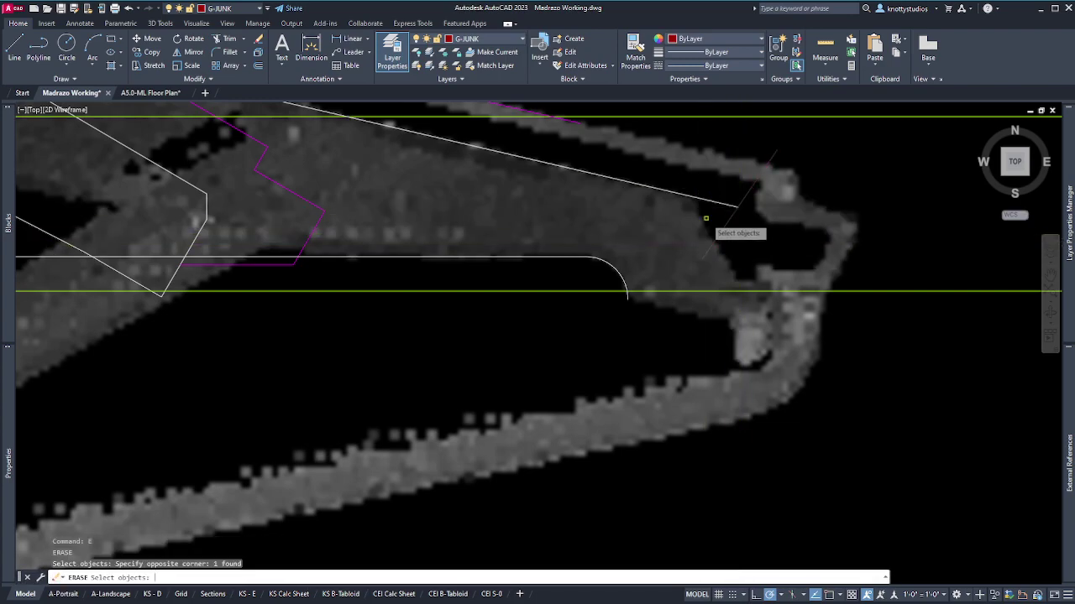
pyautogui.press('Return')
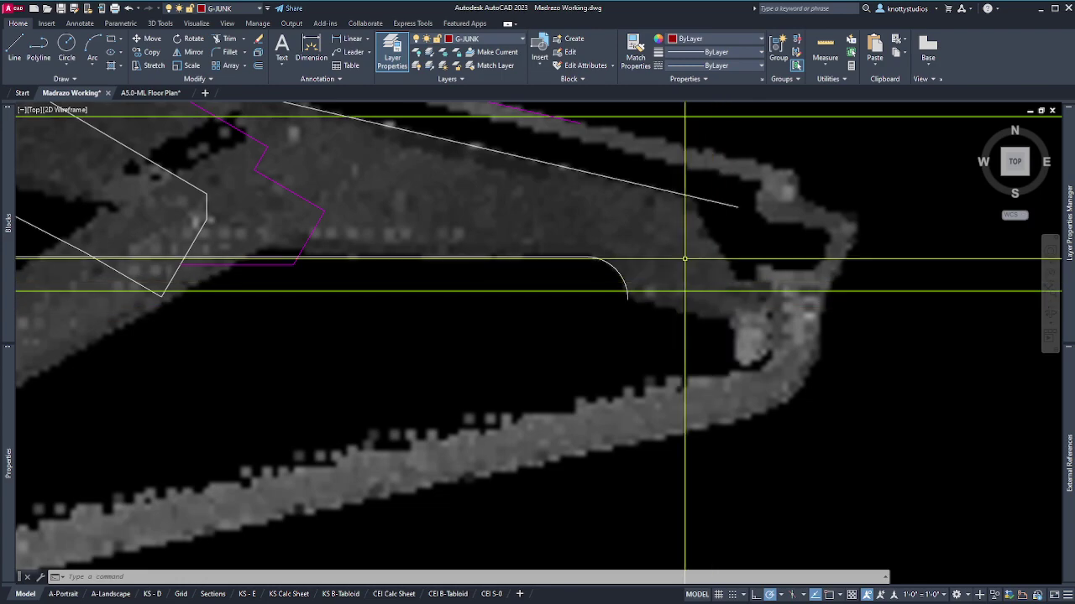
# Draw a short red line ending perpendicular on the upper white line
pyautogui.press('l')
pyautogui.press('Return')
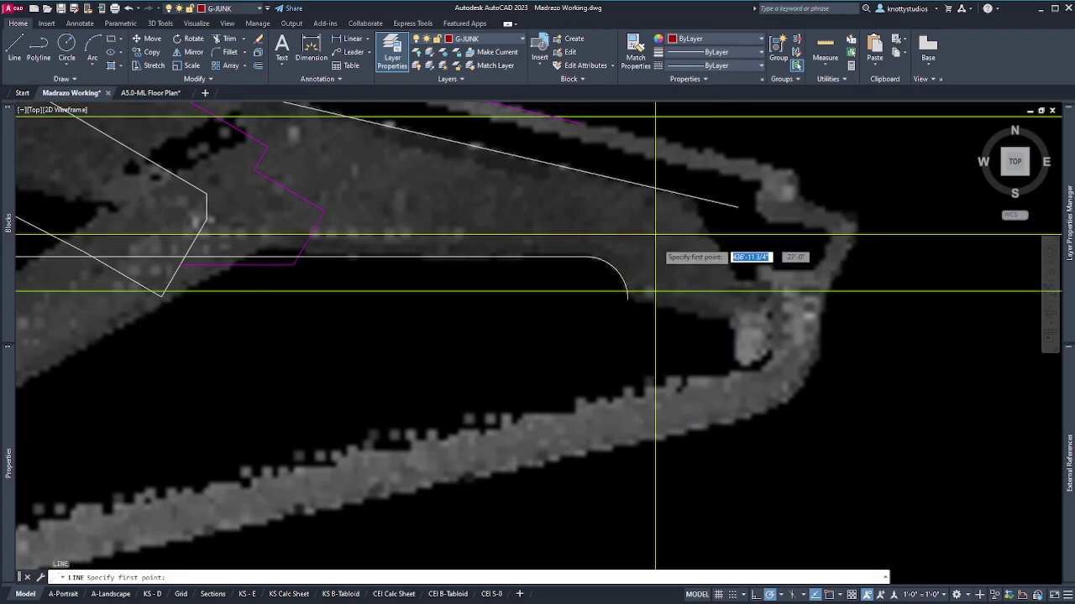
pyautogui.click(662, 254)
pyautogui.write('re')
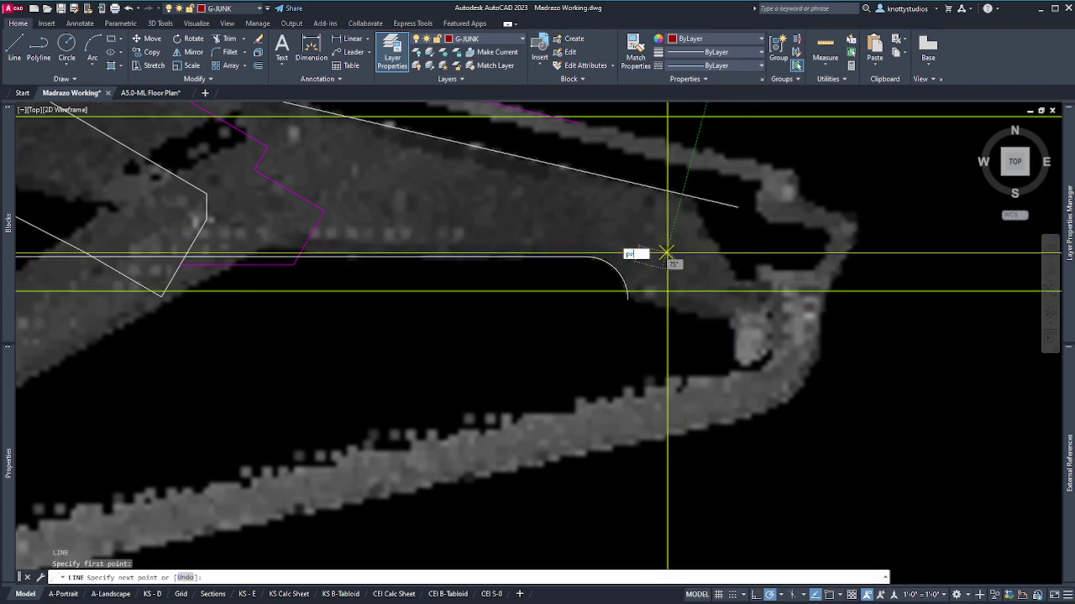
pyautogui.write('r')
pyautogui.press('Return')
pyautogui.click(687, 200)
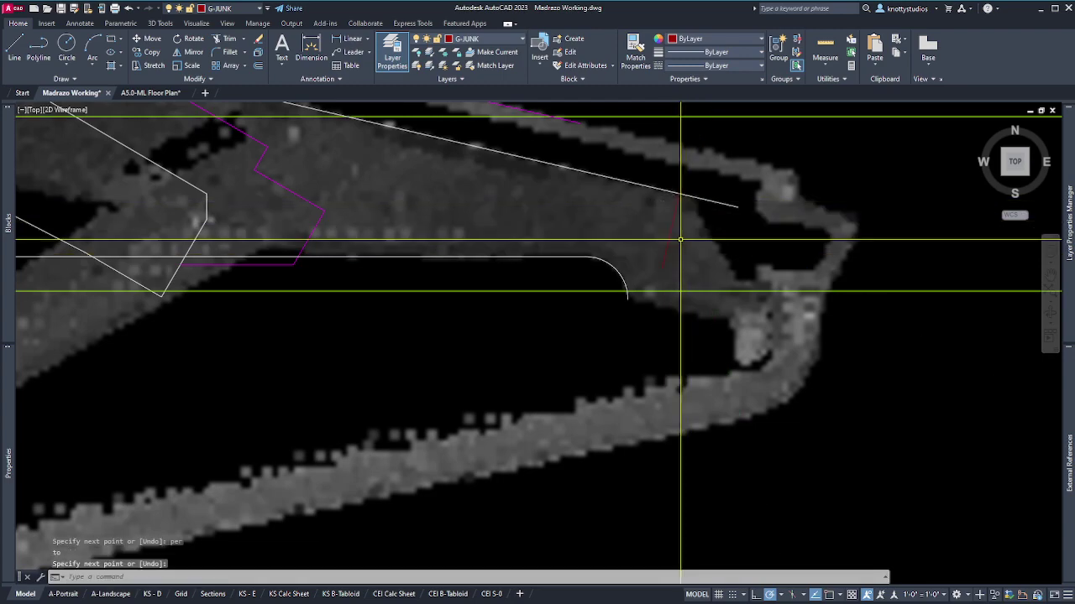
pyautogui.press('Escape')
# Move the new red line down onto the post at the eave's lower end
pyautogui.write('m')
pyautogui.press('Return')
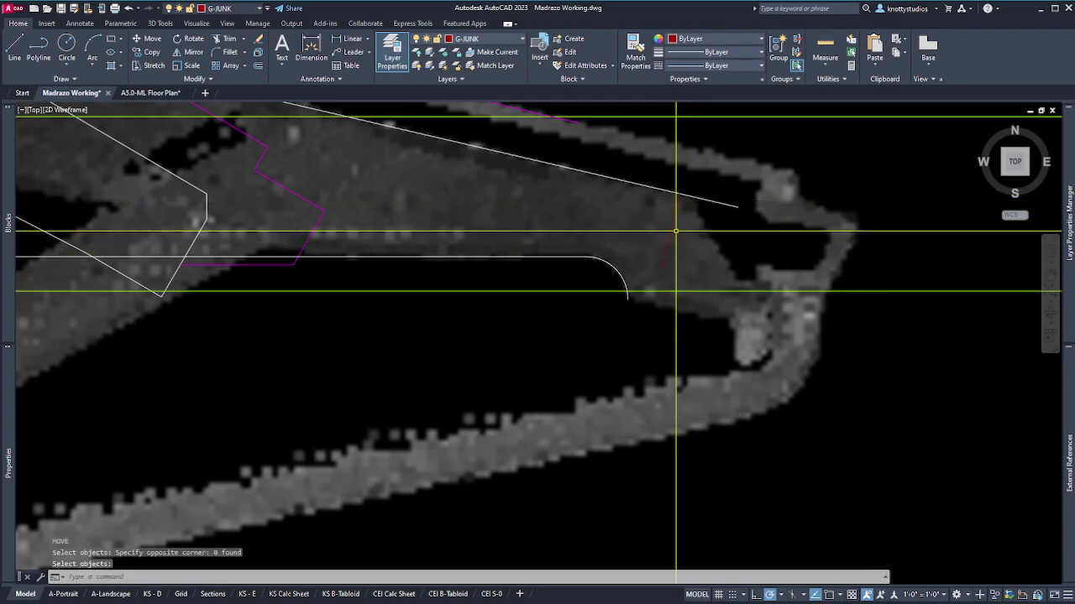
pyautogui.moveTo(725, 233); pyautogui.dragTo(667, 239)
pyautogui.press('Return')
pyautogui.click(674, 239)
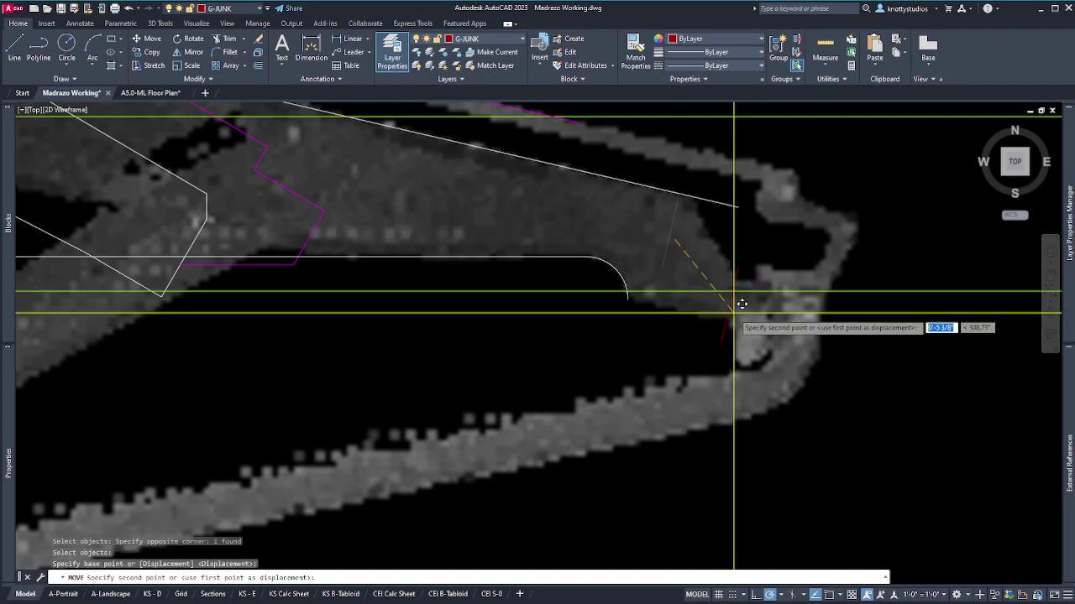
pyautogui.click(735, 313)
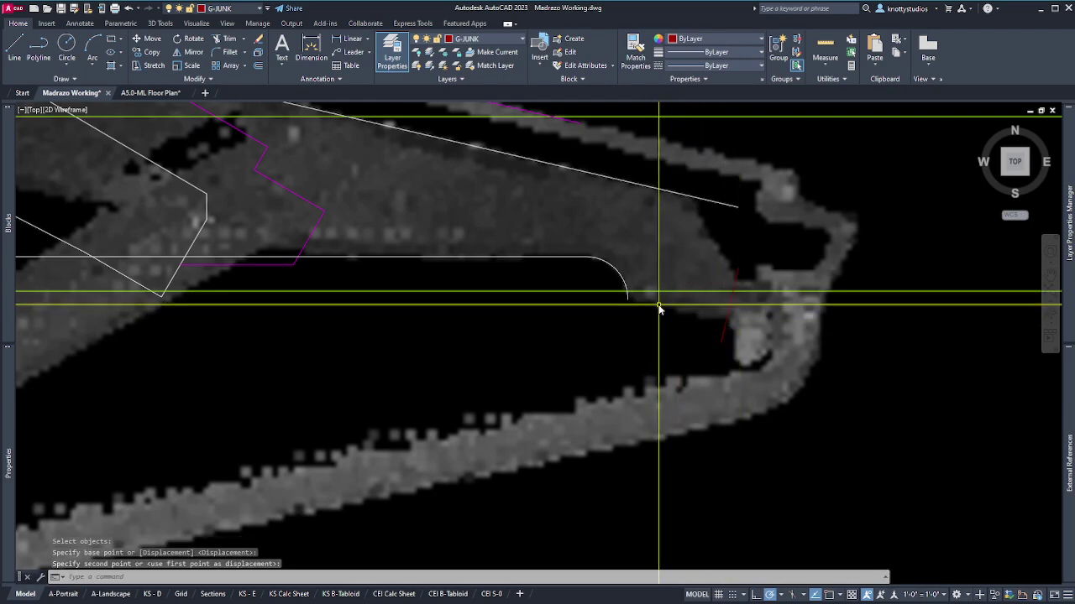
pyautogui.write('l')
pyautogui.press('Return')
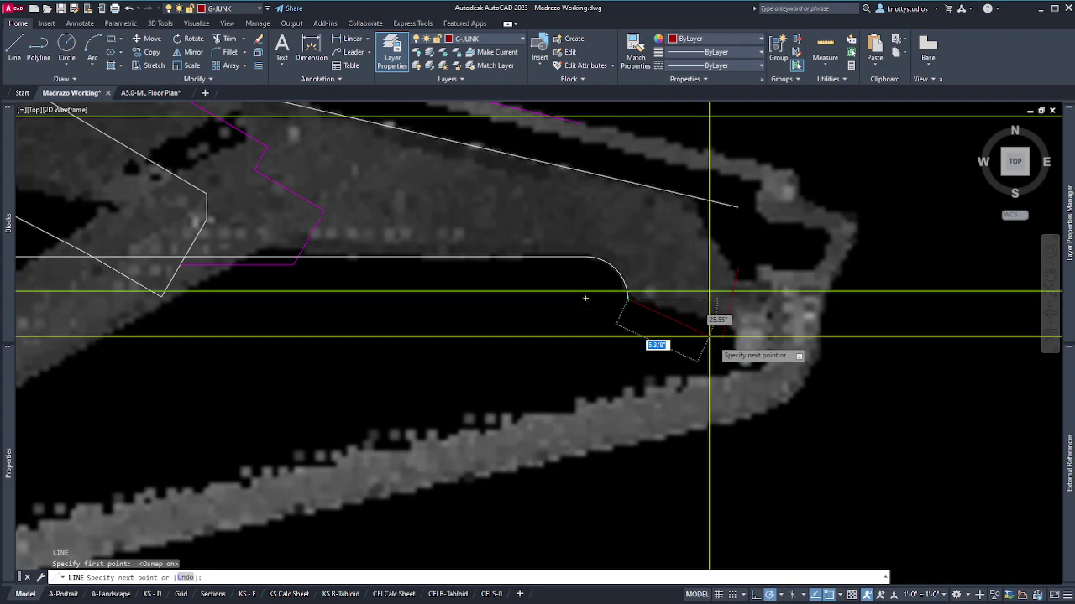
# End the red brace line at the post and chamfer it to the post line
pyautogui.click(915, 364)
pyautogui.press('Return')
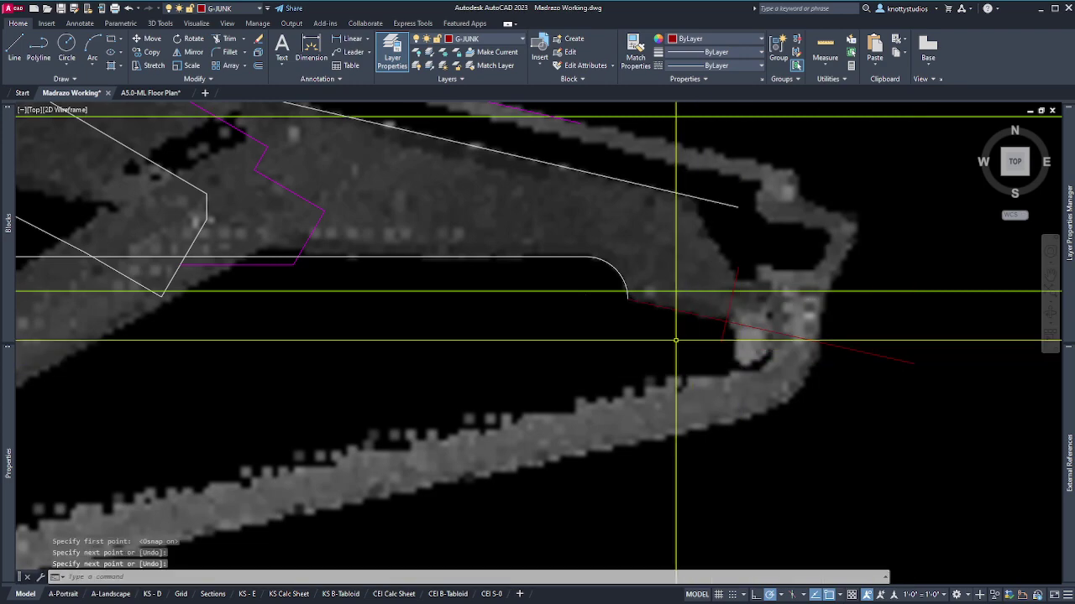
pyautogui.write('cha')
pyautogui.press('Return')
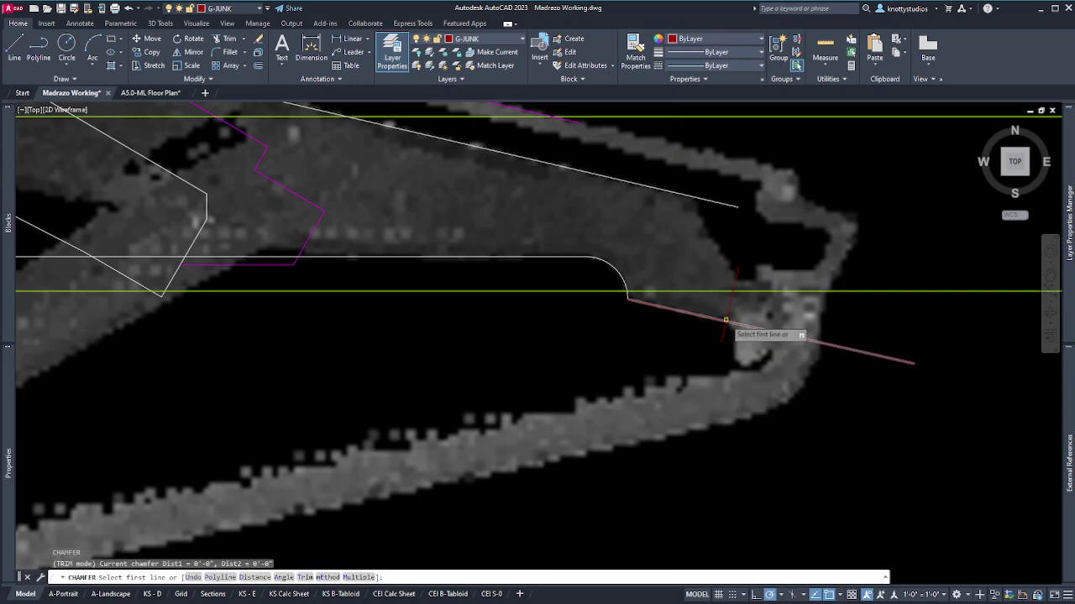
pyautogui.click(723, 319)
pyautogui.click(728, 312)
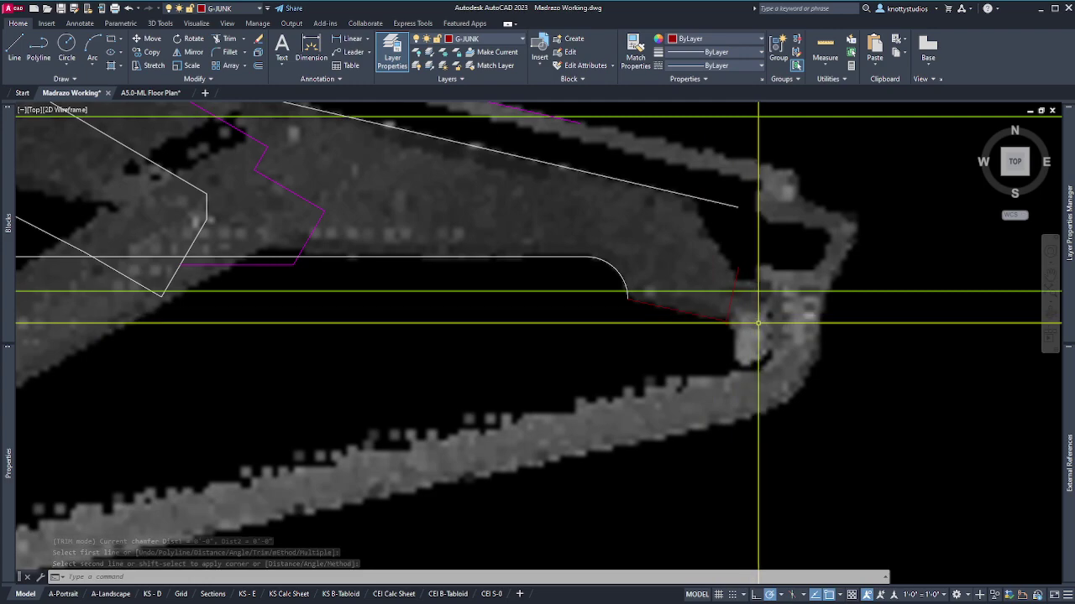
pyautogui.press('Return')
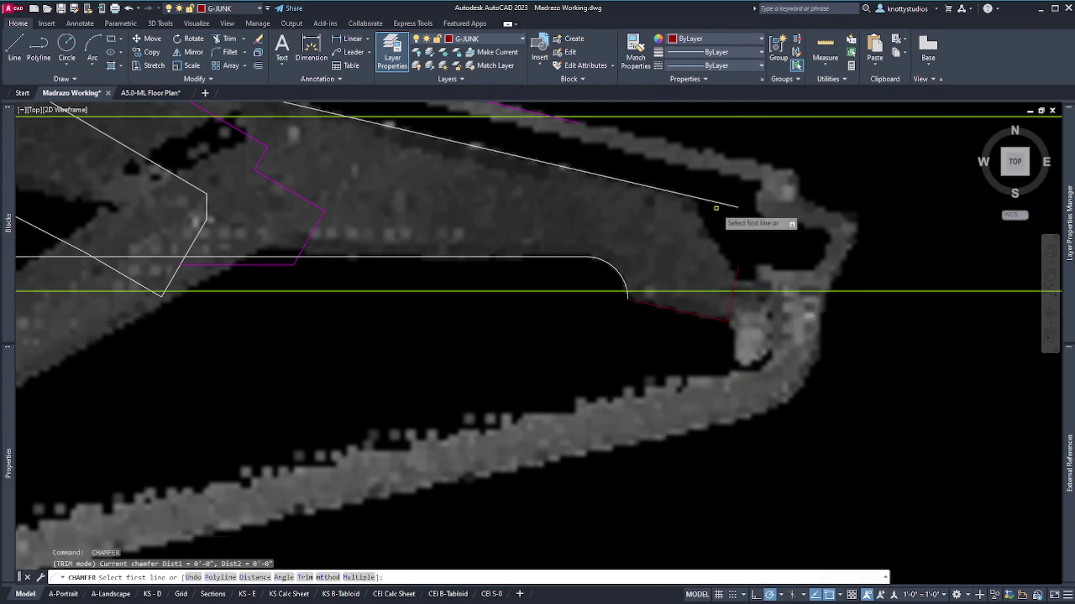
pyautogui.press('Escape')
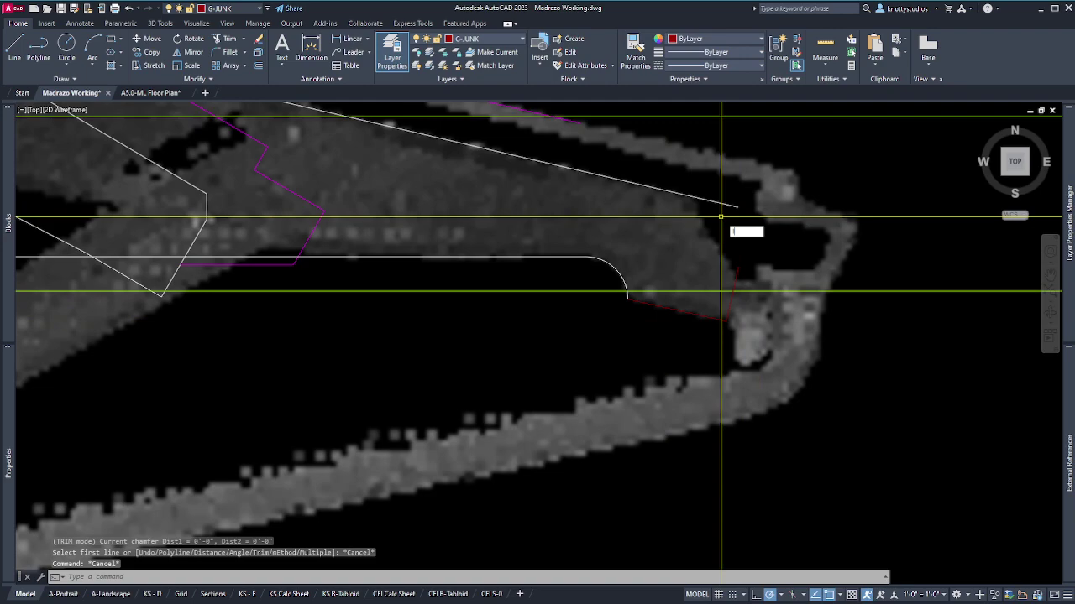
# Draw a slanted edge from the white top line to the red edge with Nearest snaps
pyautogui.write('l')
pyautogui.press('Return')
pyautogui.write('nea')
pyautogui.press('Return')
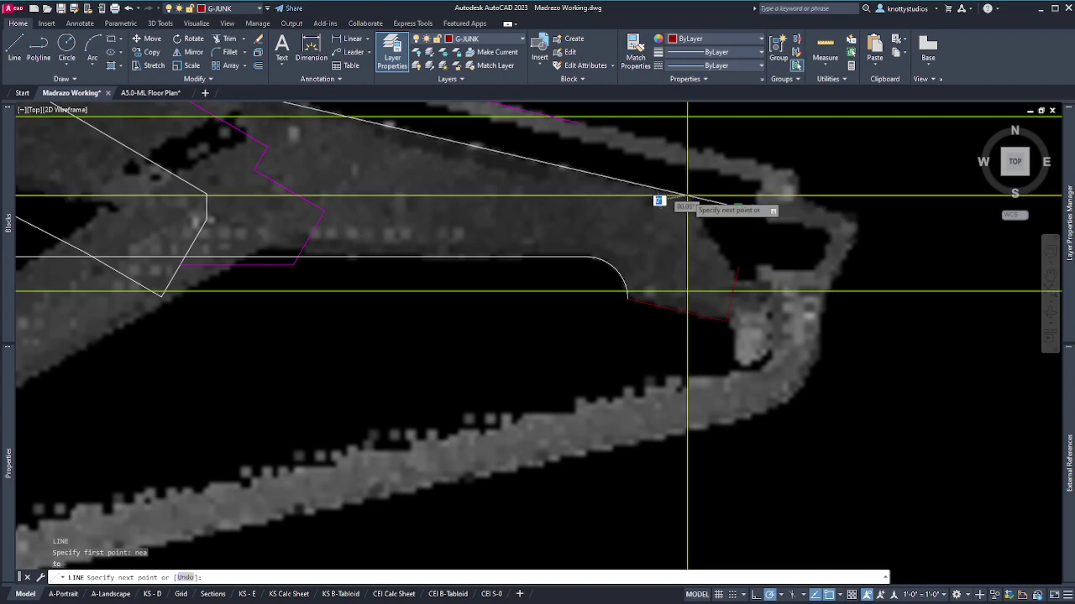
pyautogui.click(687, 196)
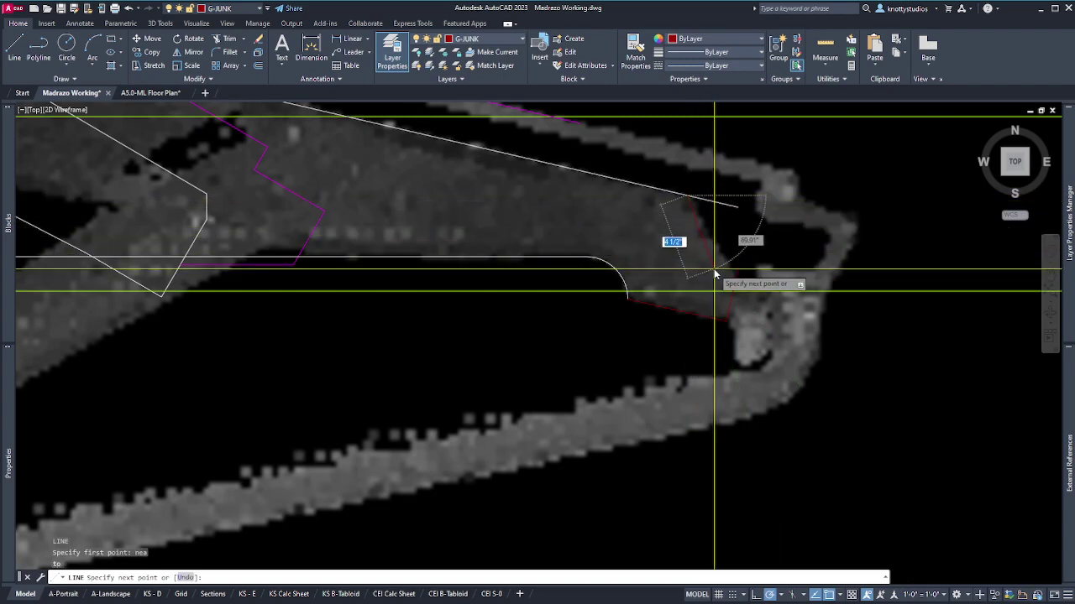
pyautogui.write('nea')
pyautogui.press('Return')
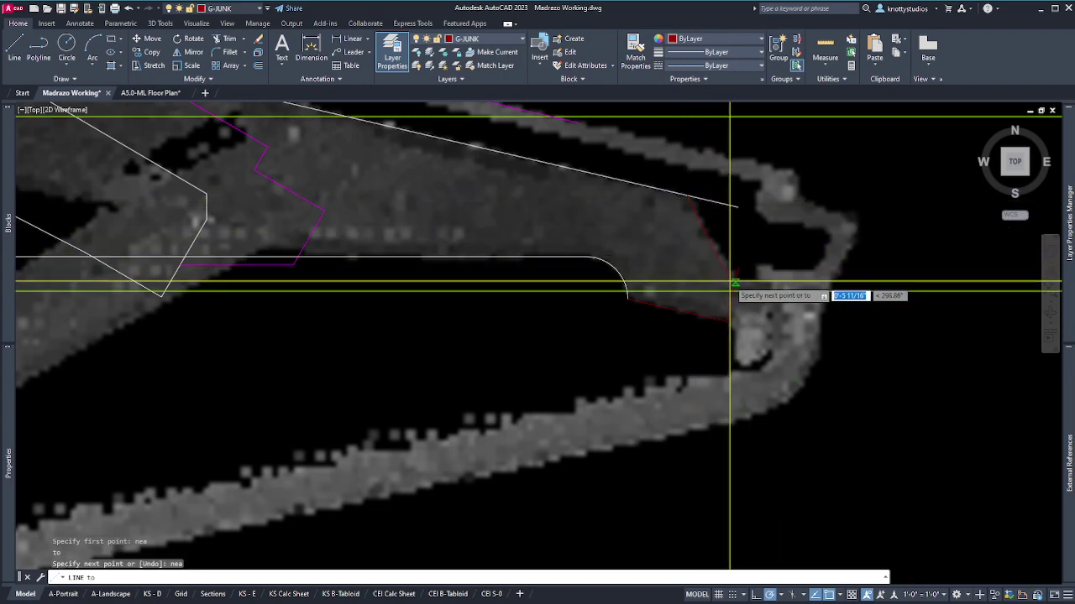
pyautogui.click(734, 277)
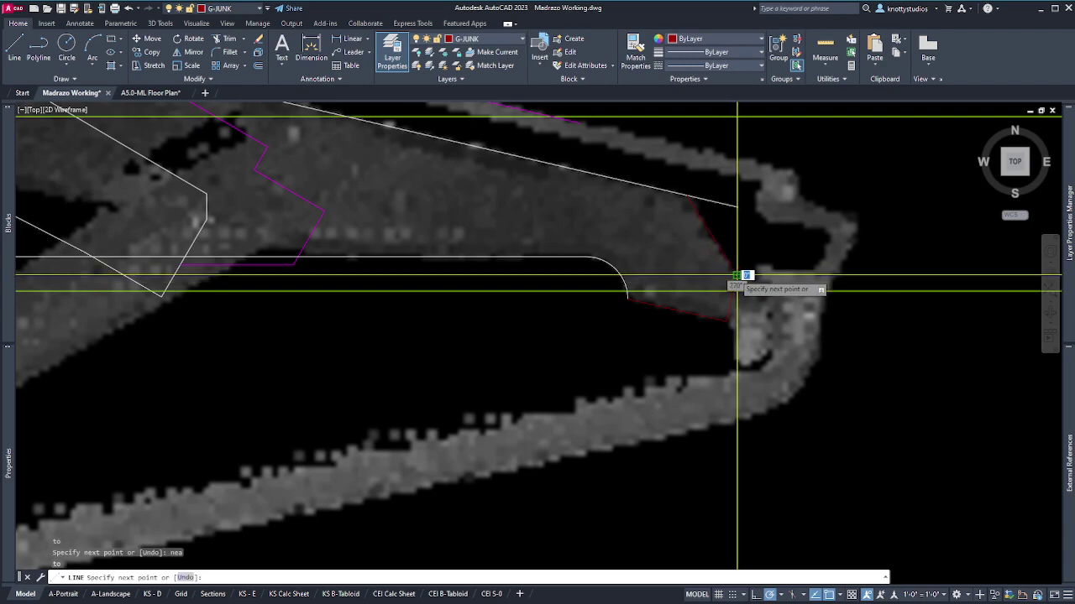
pyautogui.press('Return')
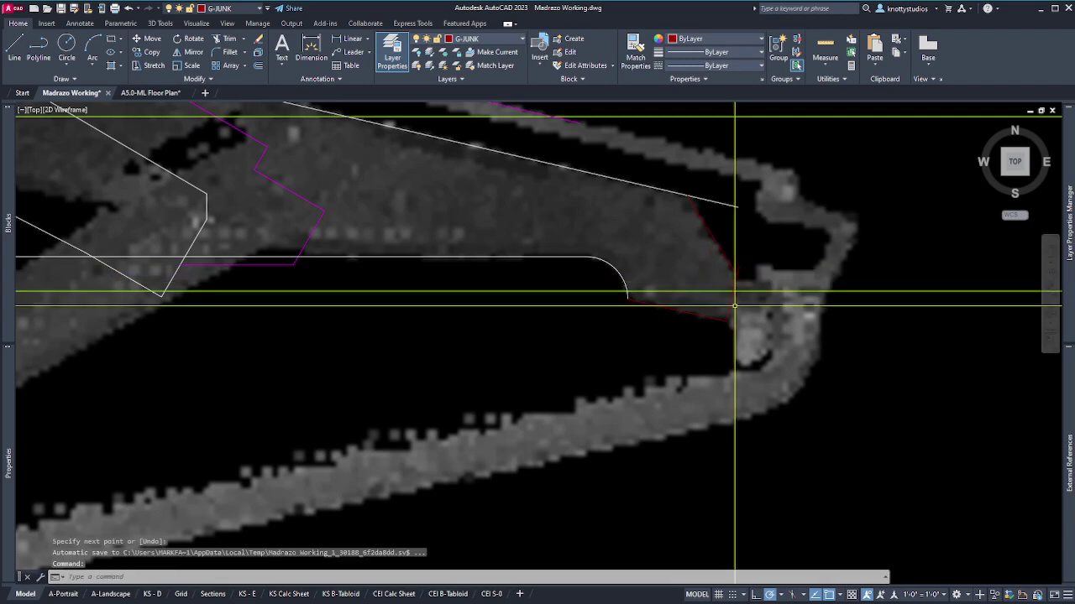
# Chamfer the slanted edge's ends to the red edge and the white top line
pyautogui.write('cha')
pyautogui.press('Return')
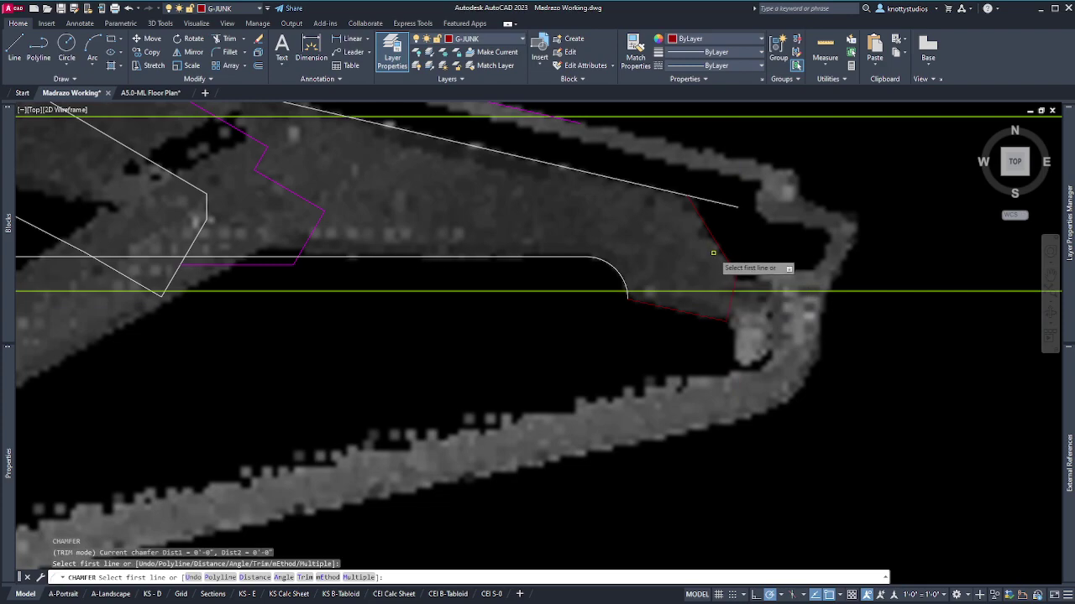
pyautogui.click(734, 283)
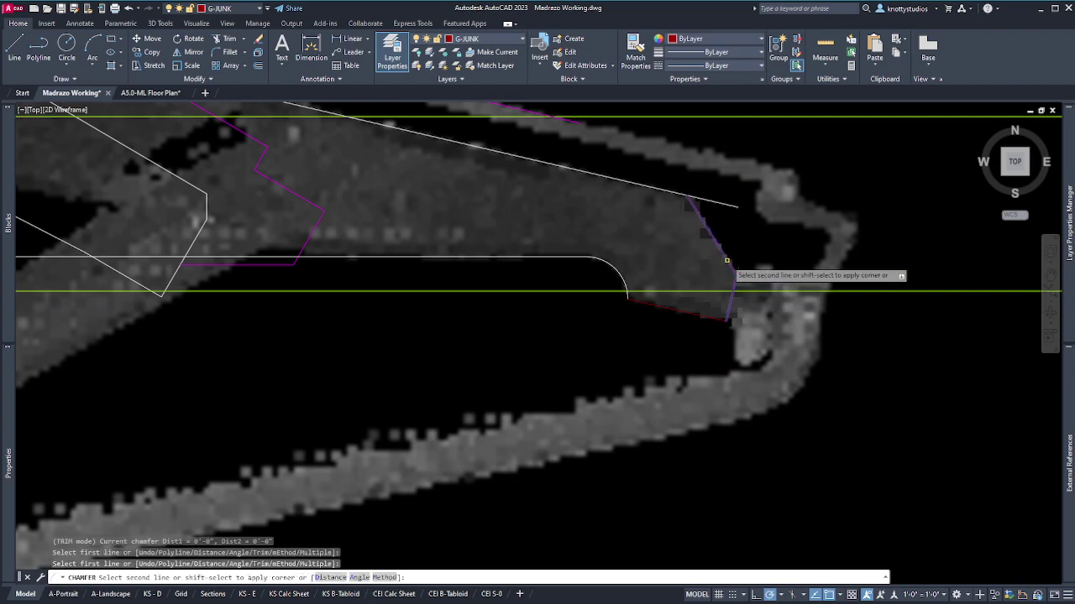
pyautogui.click(726, 260)
pyautogui.press('Return')
pyautogui.click(707, 227)
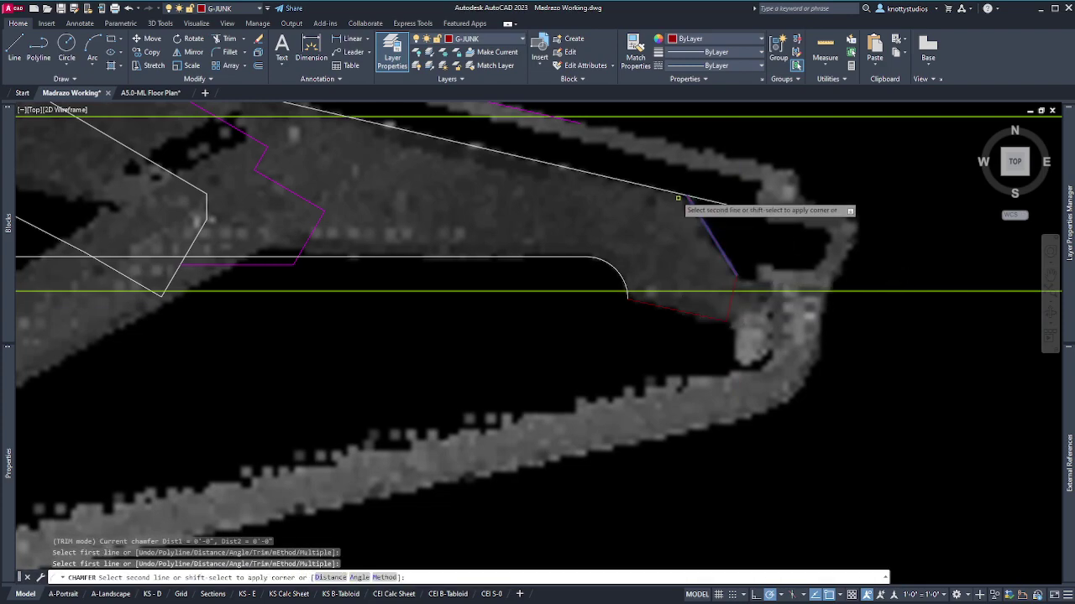
pyautogui.click(678, 198)
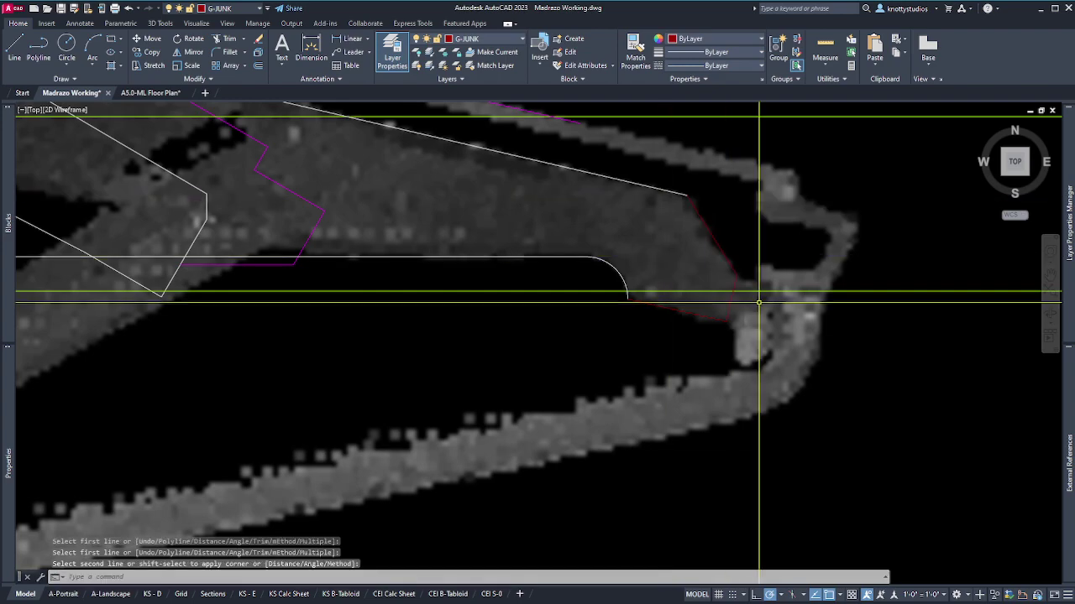
# Match the red lines to the white top line, then undo that change
pyautogui.write('ma')
pyautogui.press('Return')
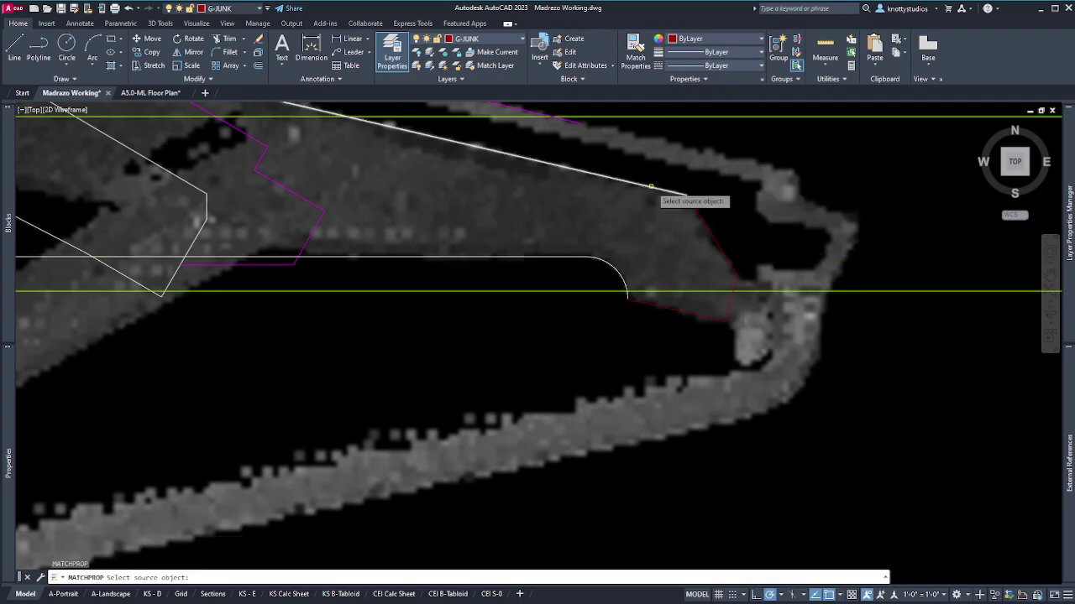
pyautogui.click(671, 192)
pyautogui.click(760, 243)
pyautogui.click(667, 335)
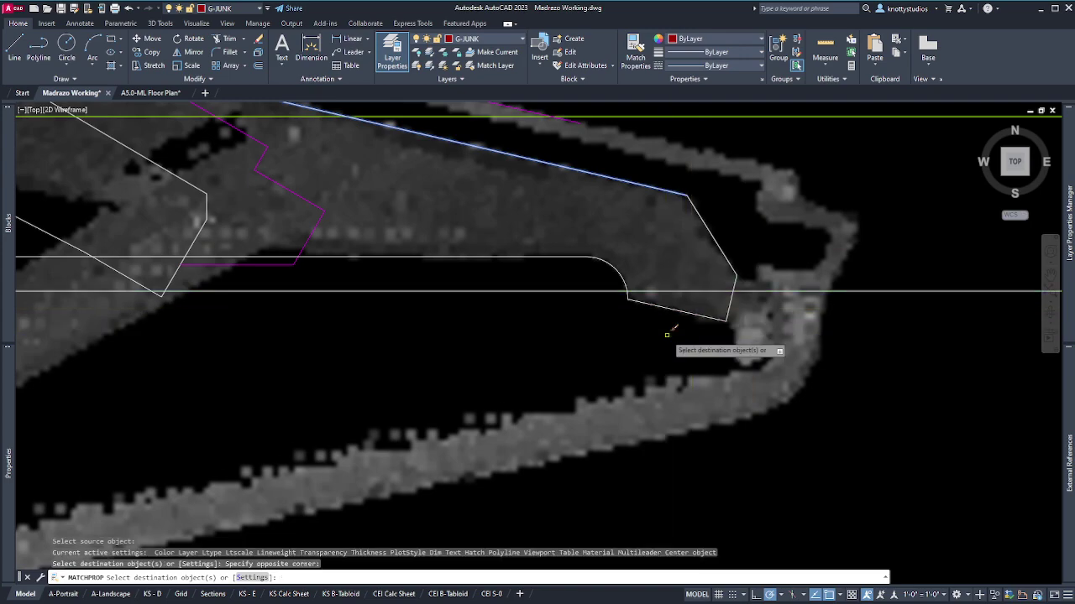
pyautogui.press('Escape')
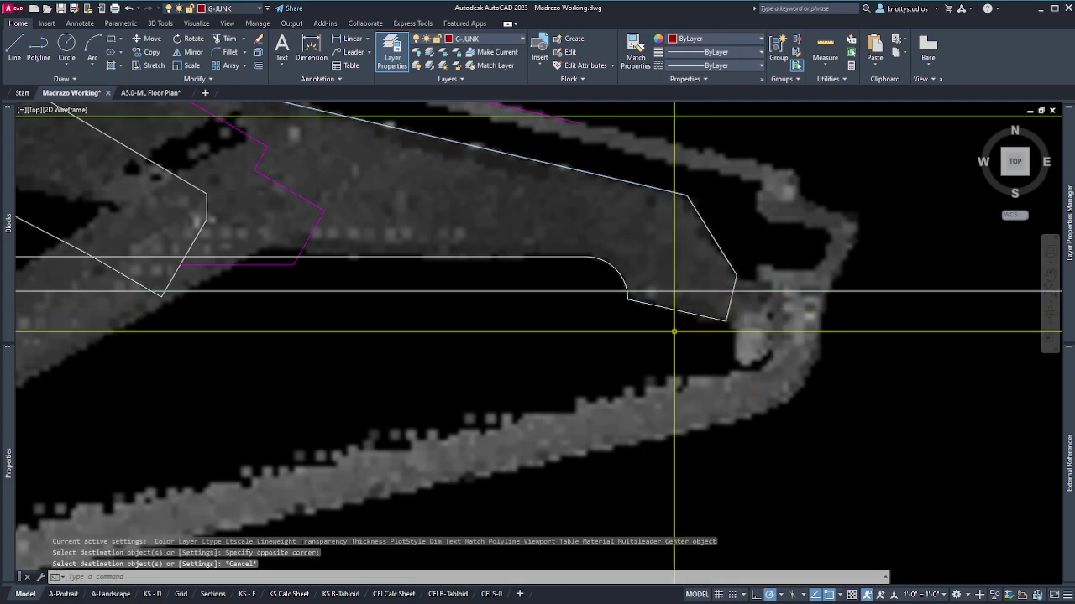
pyautogui.write('u')
pyautogui.press('Return')
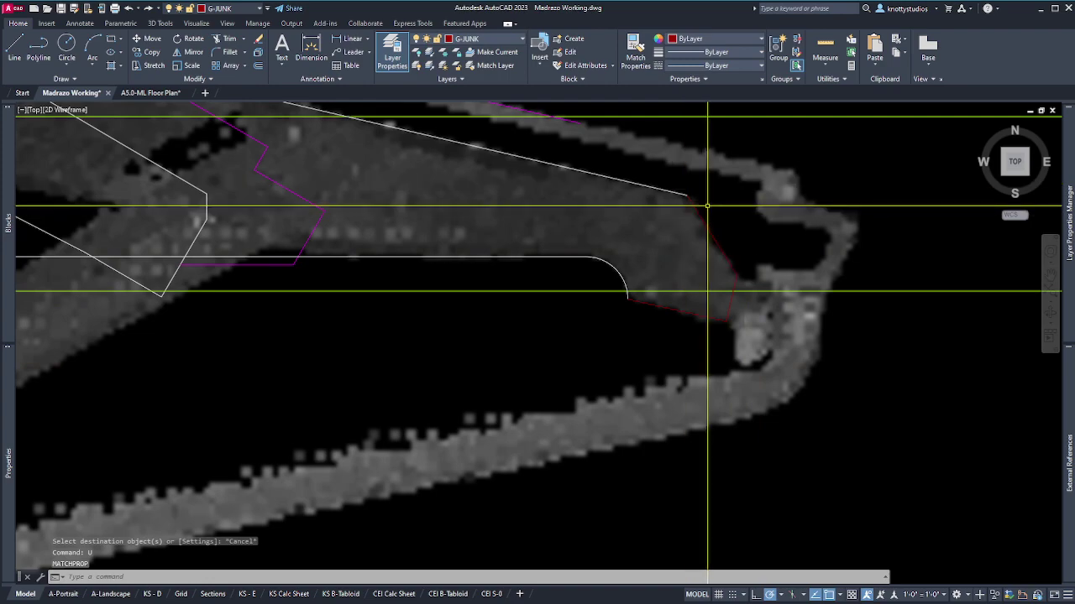
pyautogui.rightClick(710, 216)
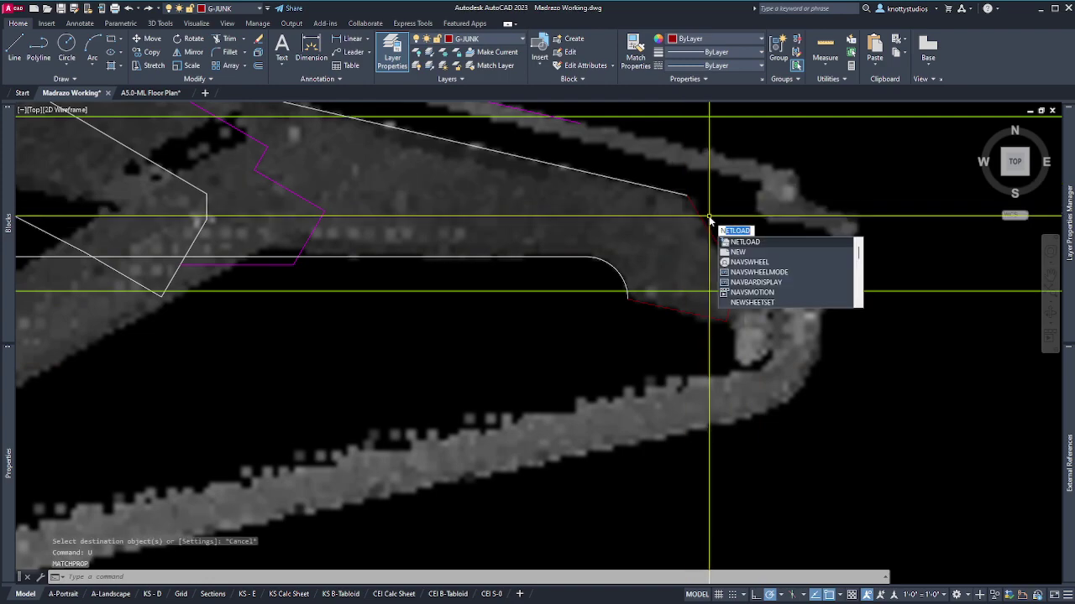
pyautogui.press('Escape')
# Reapply MATCHPROP from the white top line to the red end segments
pyautogui.write('ma')
pyautogui.press('Return')
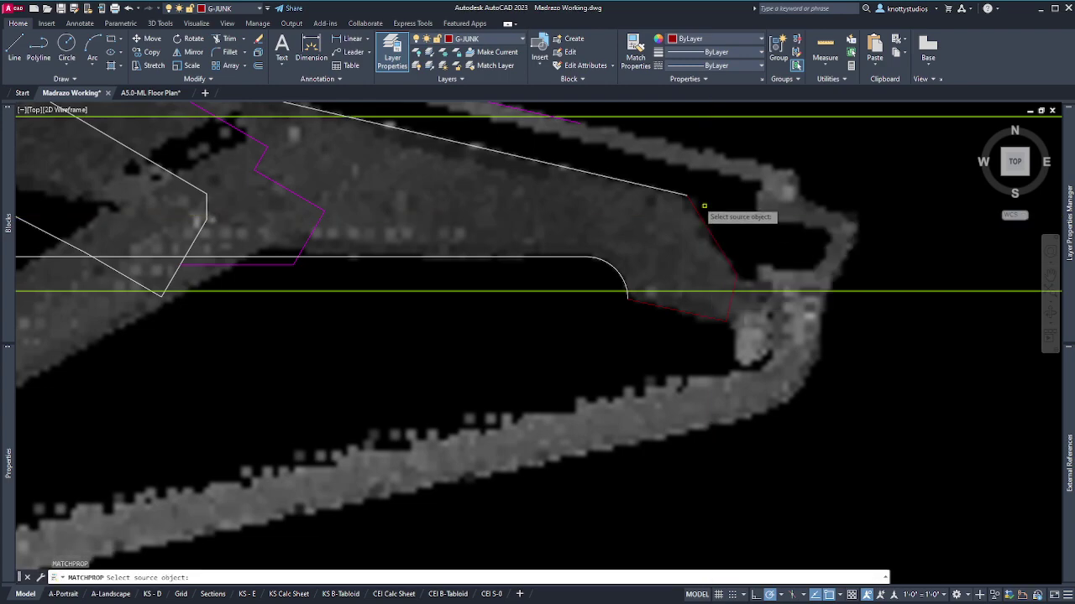
pyautogui.click(674, 193)
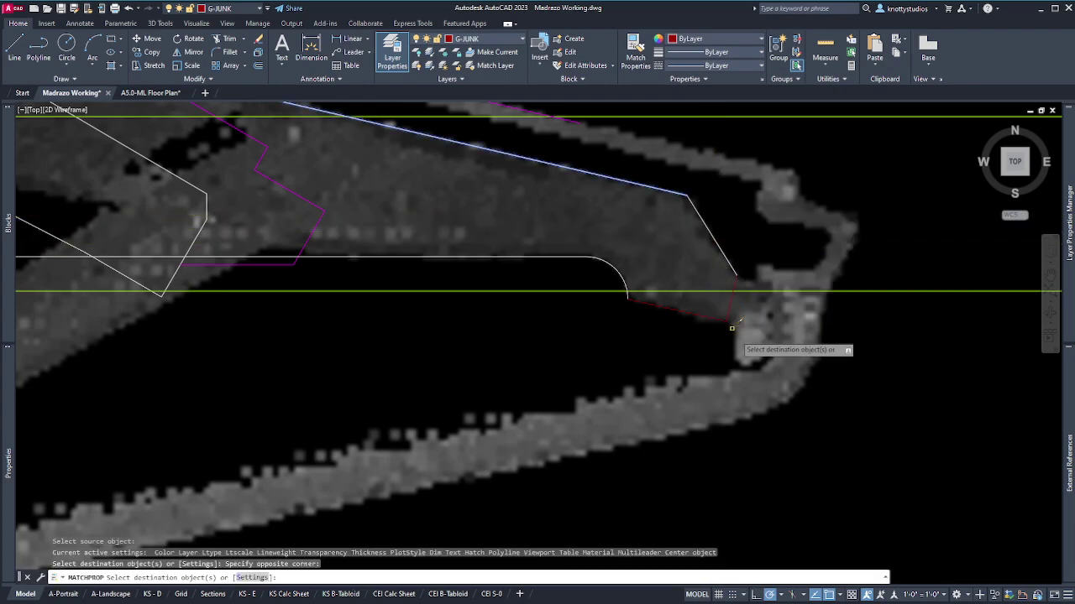
pyautogui.click(728, 331)
pyautogui.click(703, 300)
pyautogui.press('Return')
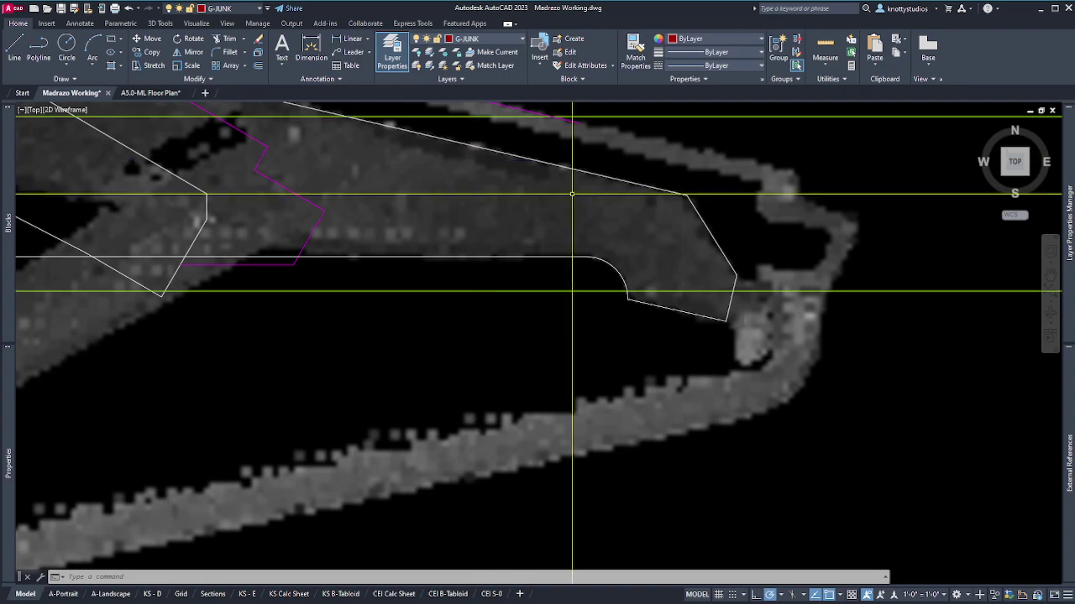
# Zoom out and select the bracket's upper edge line for copying
pyautogui.scroll(-2, 572, 194)
pyautogui.scroll(-2, 683, 372)
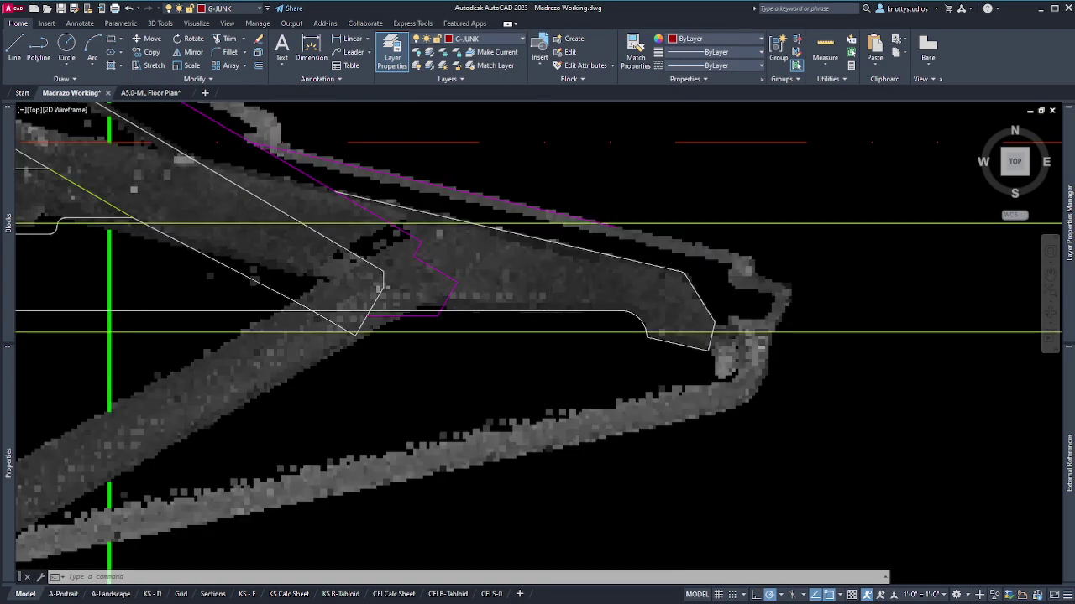
pyautogui.scroll(-3, 683, 372)
pyautogui.scroll(3, 619, 407)
pyautogui.scroll(-1, 617, 407)
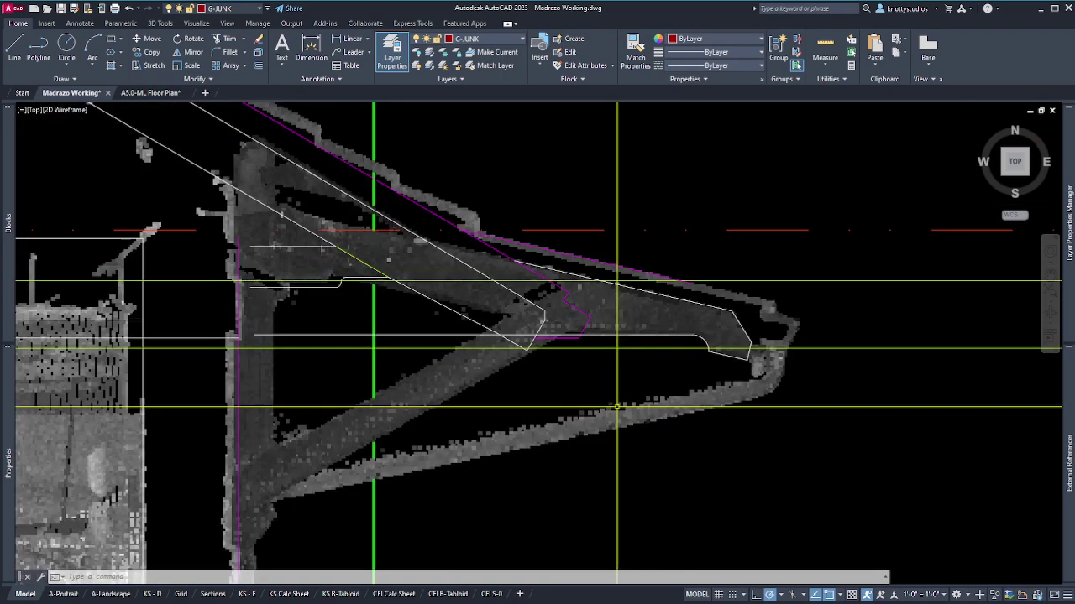
pyautogui.scroll(2, 369, 336)
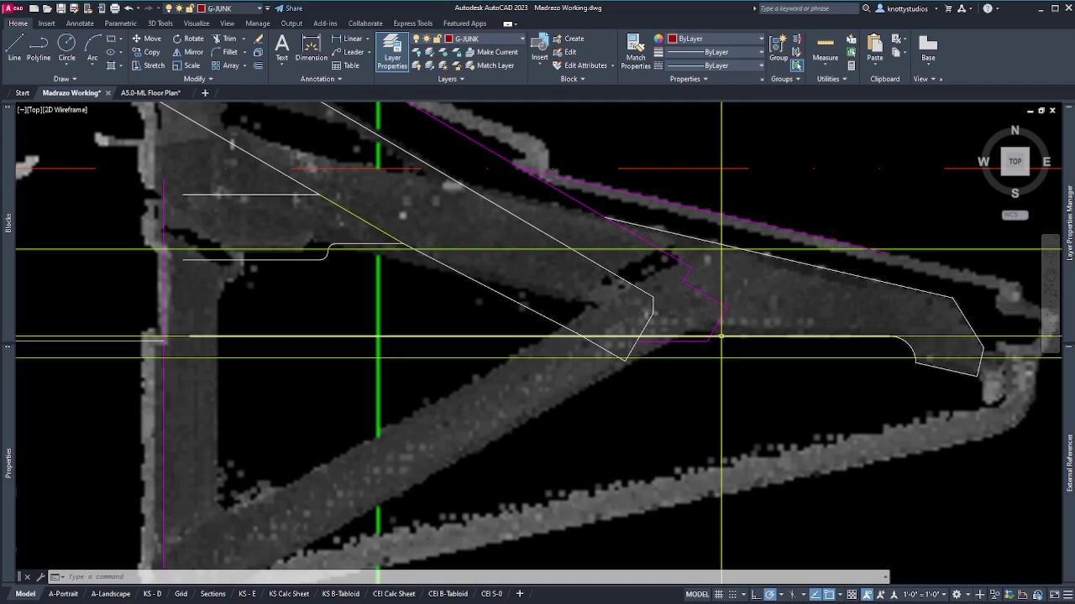
pyautogui.moveTo(721, 336); pyautogui.dragTo(768, 257)
pyautogui.write('c')
pyautogui.press('Return')
pyautogui.click(768, 256)
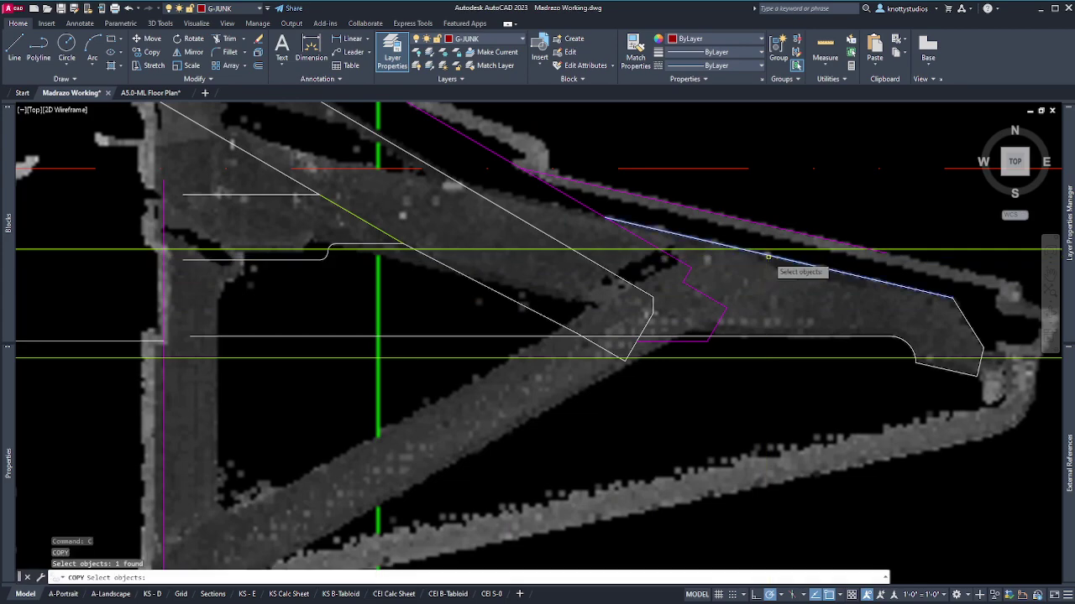
pyautogui.press('Return')
# Place the copy along the lower diagonal brace with Osnap turned off
pyautogui.click(777, 280)
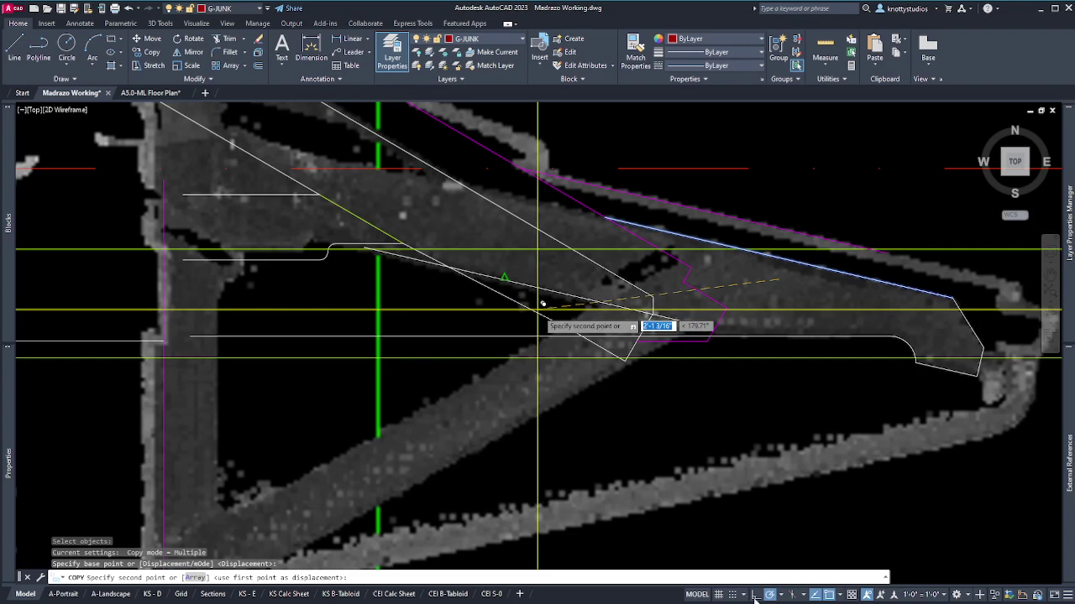
pyautogui.click(828, 595)
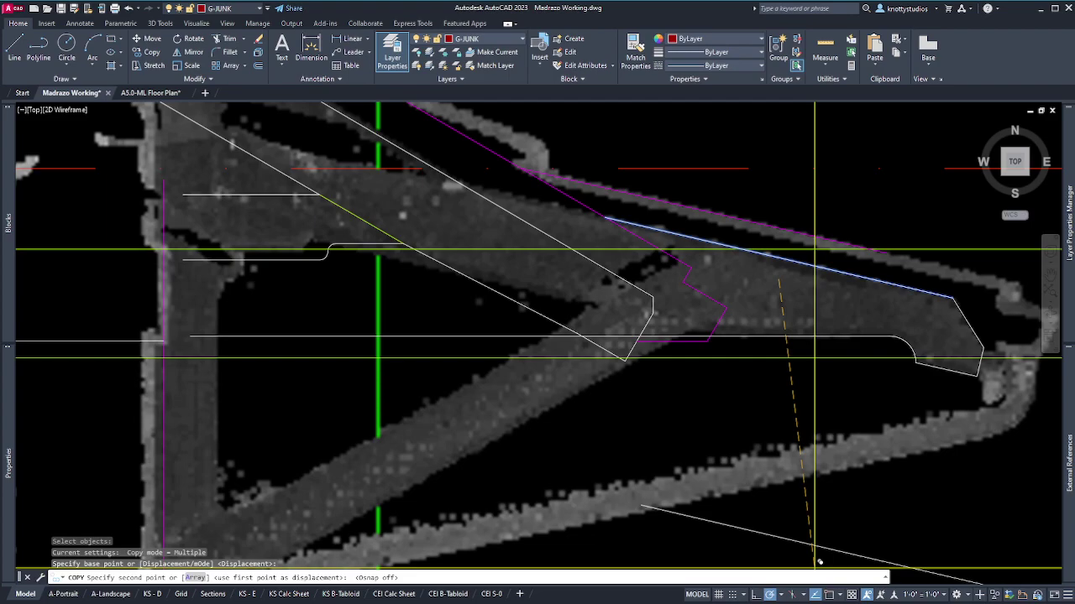
pyautogui.click(529, 310)
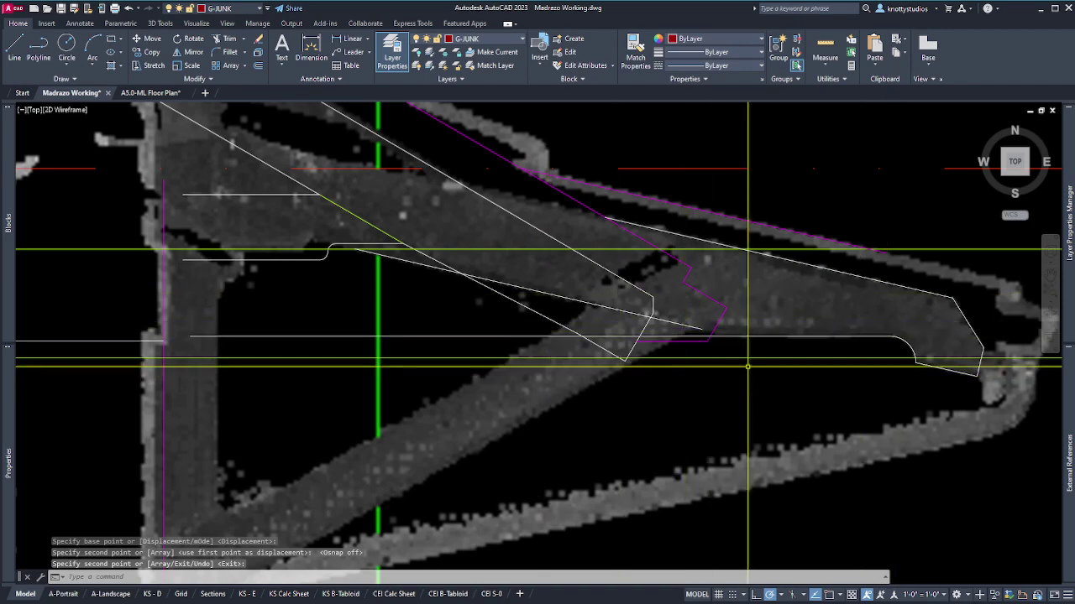
pyautogui.press('Escape')
pyautogui.write('cha')
pyautogui.press('Return')
# Chamfer the horizontal bracket line to the brace line for a sharp corner
pyautogui.click(691, 337)
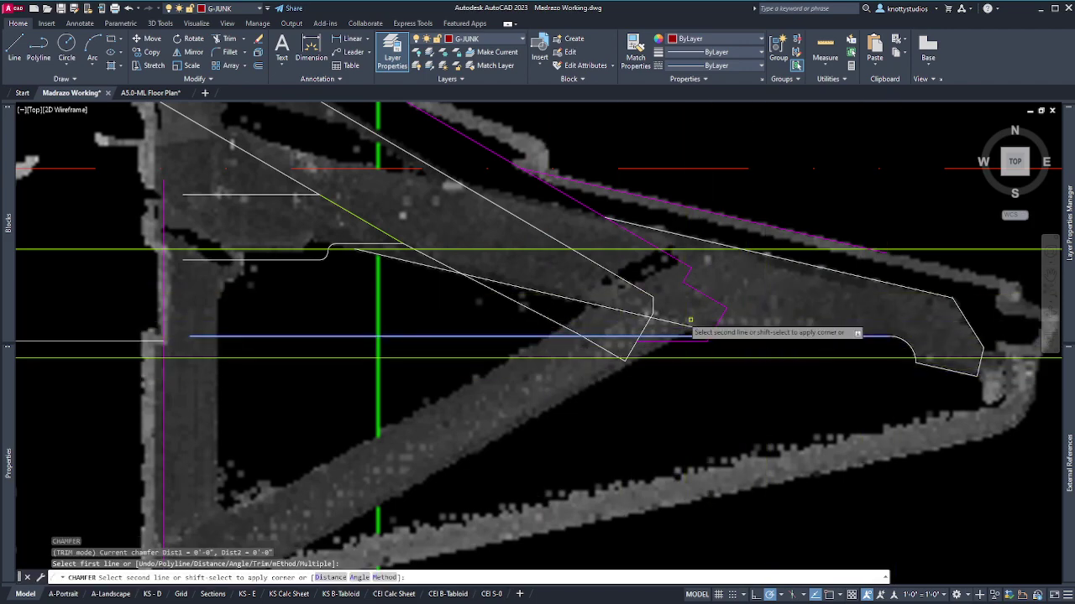
pyautogui.click(673, 321)
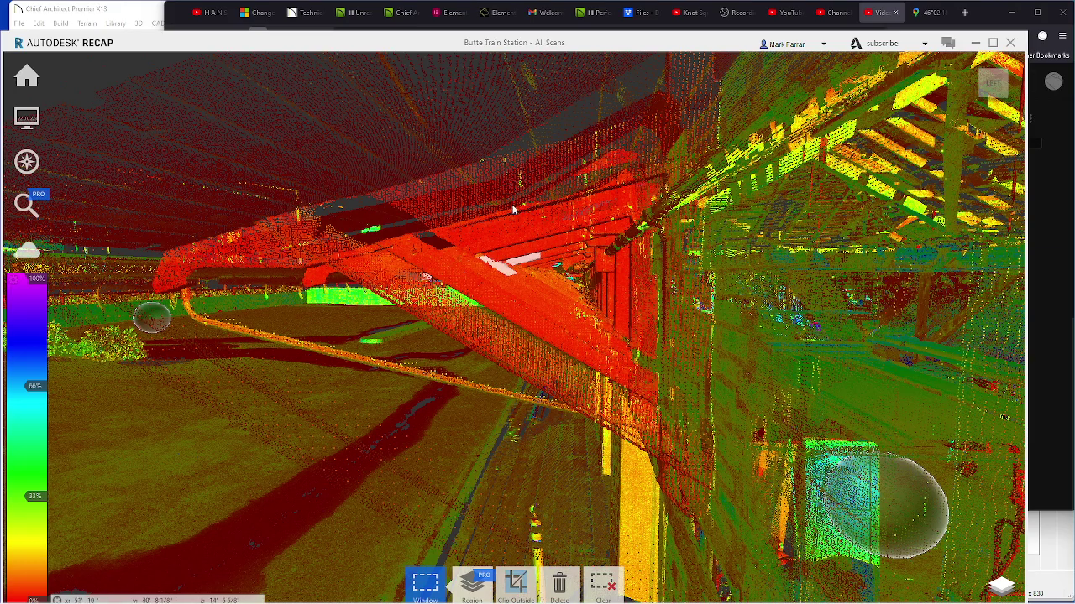
# Orbit the Butte Train Station scan to view the eave bracket from another angle
pyautogui.moveTo(27, 161)
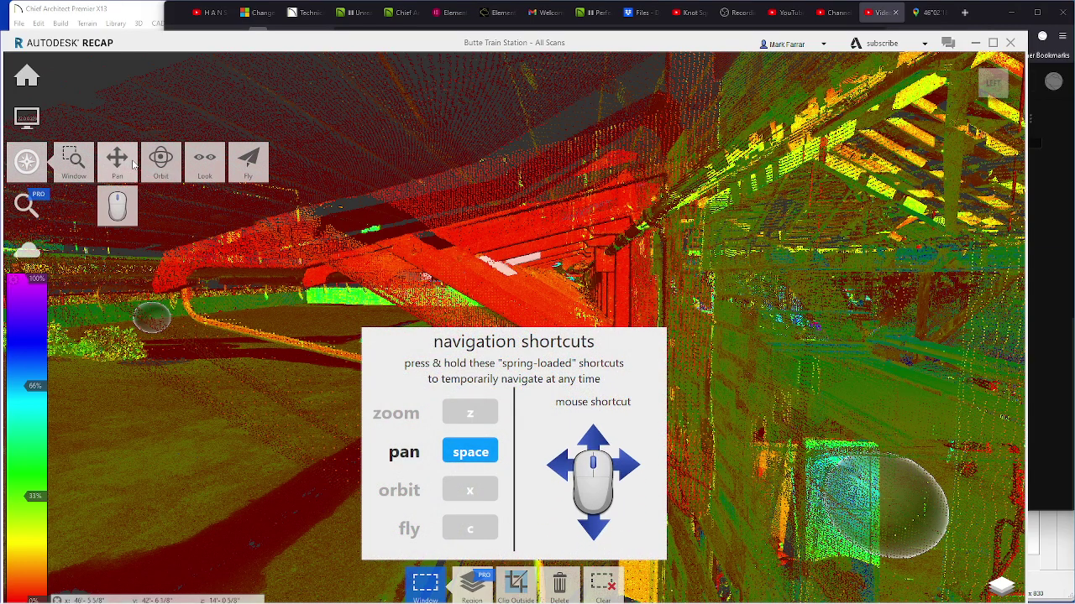
pyautogui.click(155, 165)
pyautogui.moveTo(398, 257); pyautogui.dragTo(795, 312)
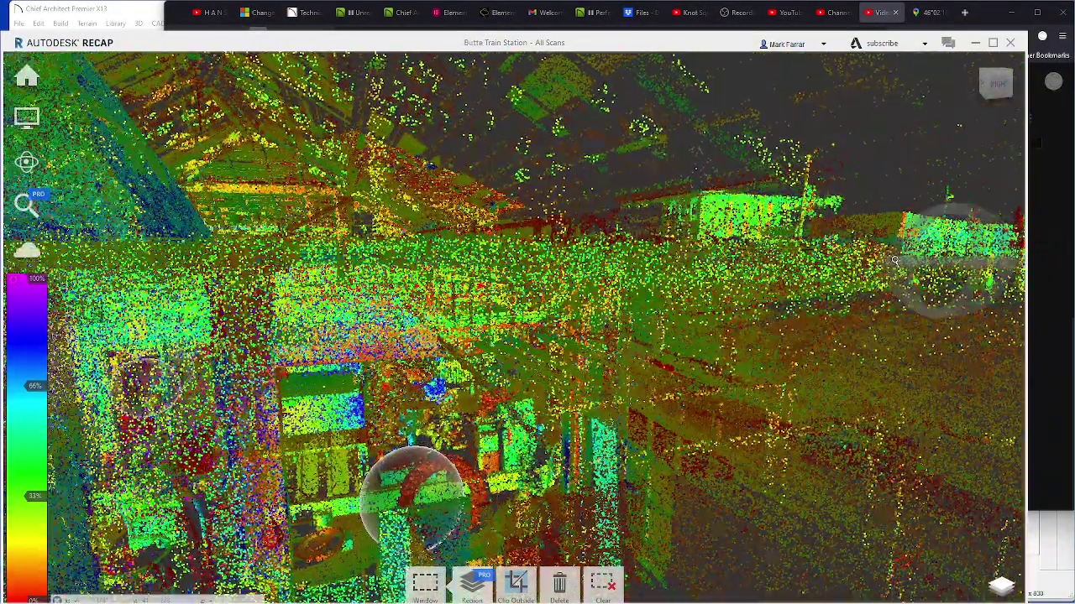
# Zoom in toward the porch beside the station house in the ReCap scan
pyautogui.scroll(3, 895, 260)
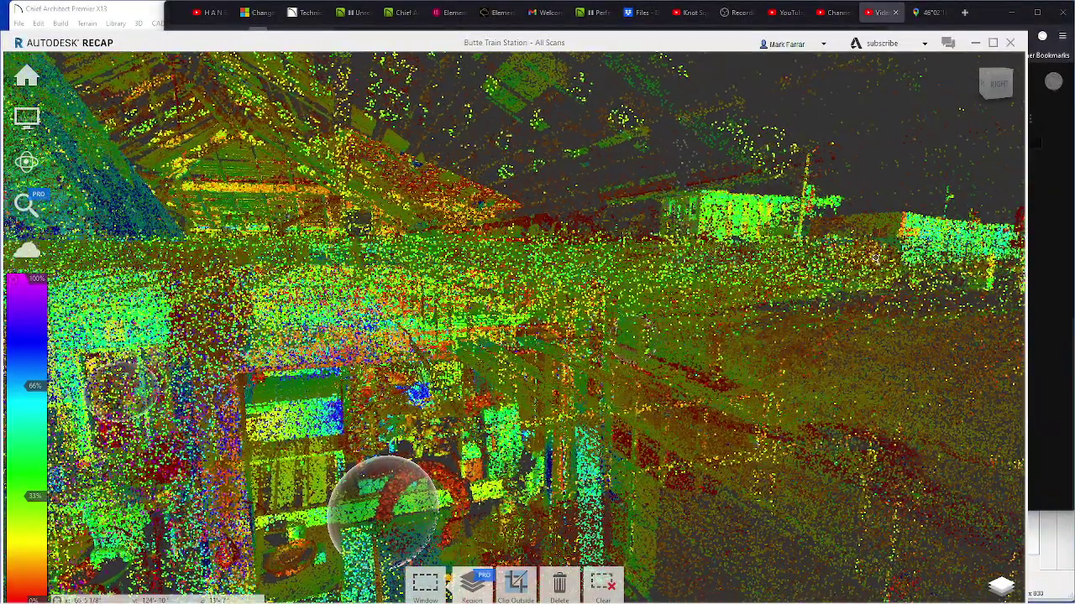
pyautogui.scroll(2, 876, 258)
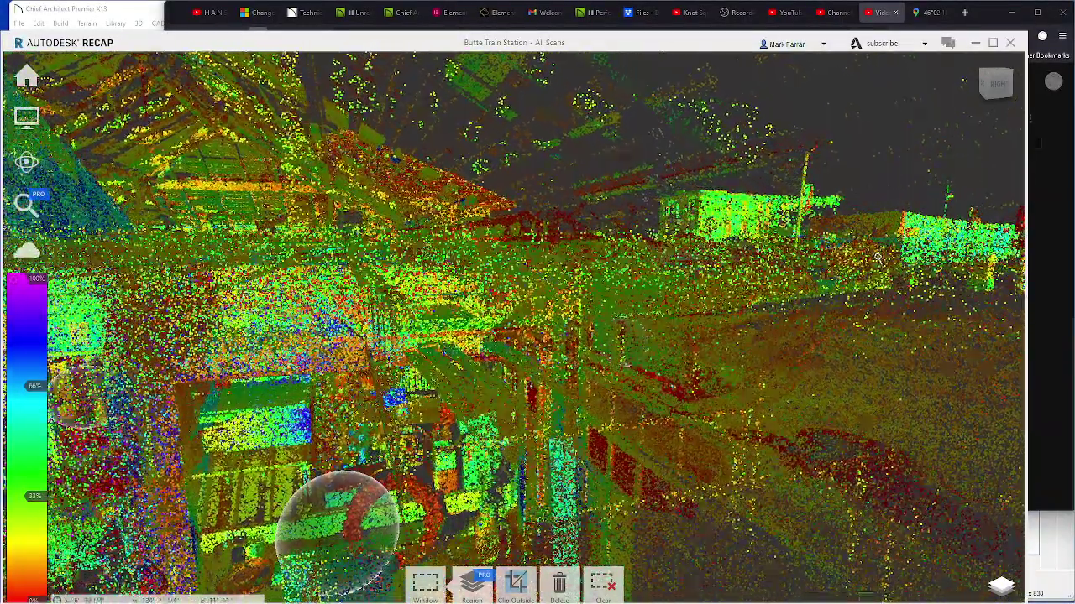
pyautogui.scroll(2, 860, 273)
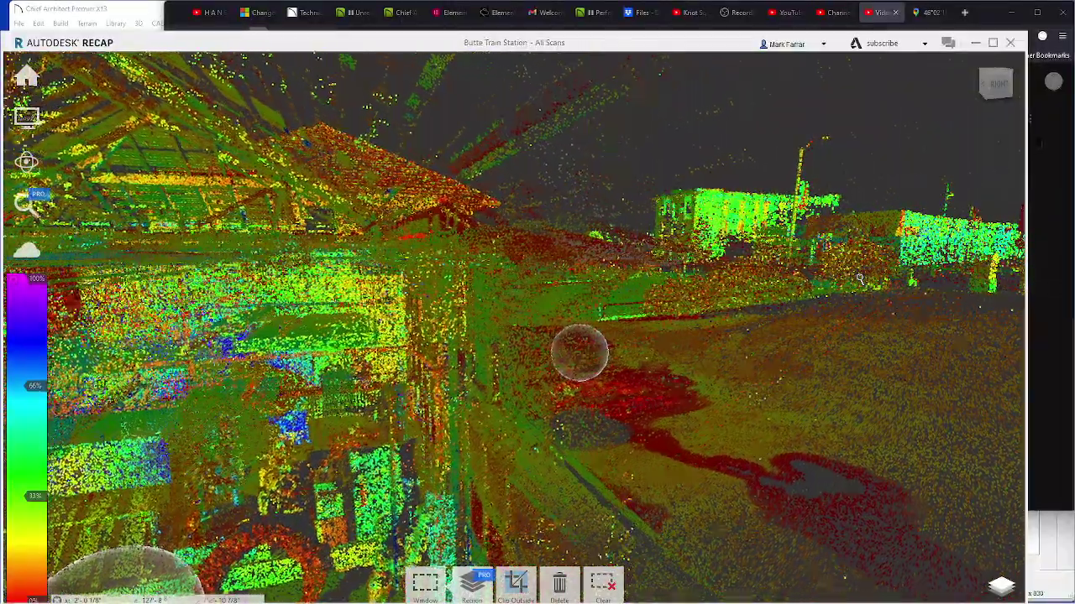
pyautogui.scroll(2, 860, 278)
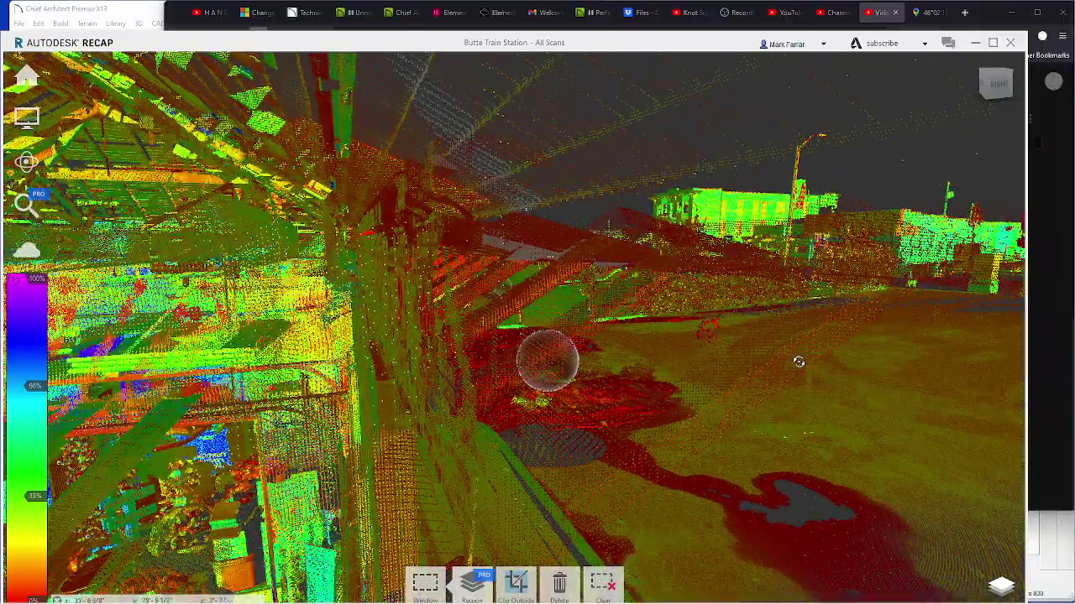
pyautogui.scroll(-5, 786, 363)
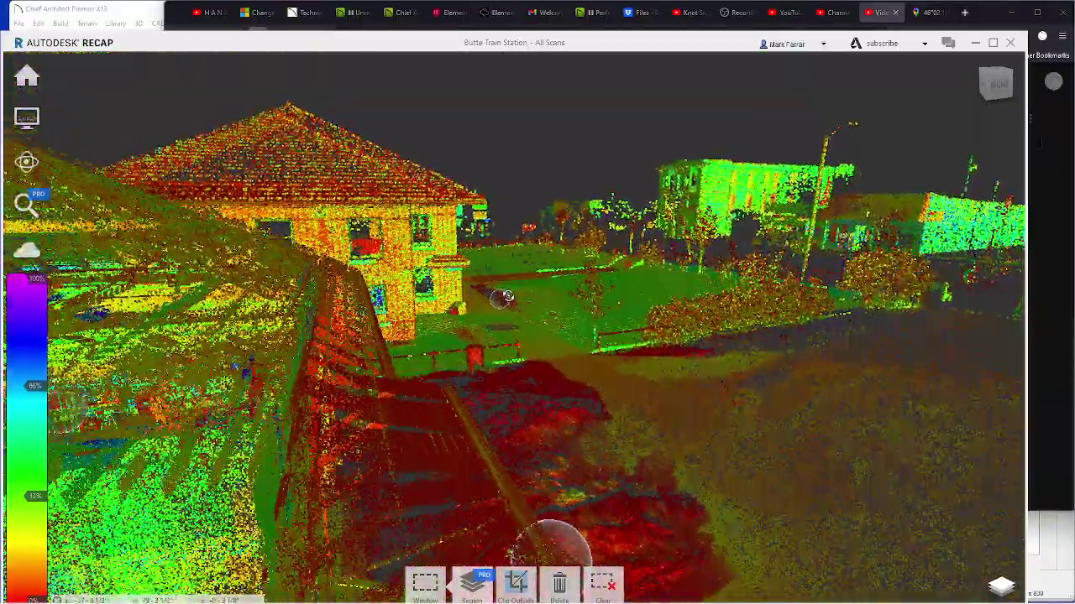
pyautogui.scroll(-5, 507, 297)
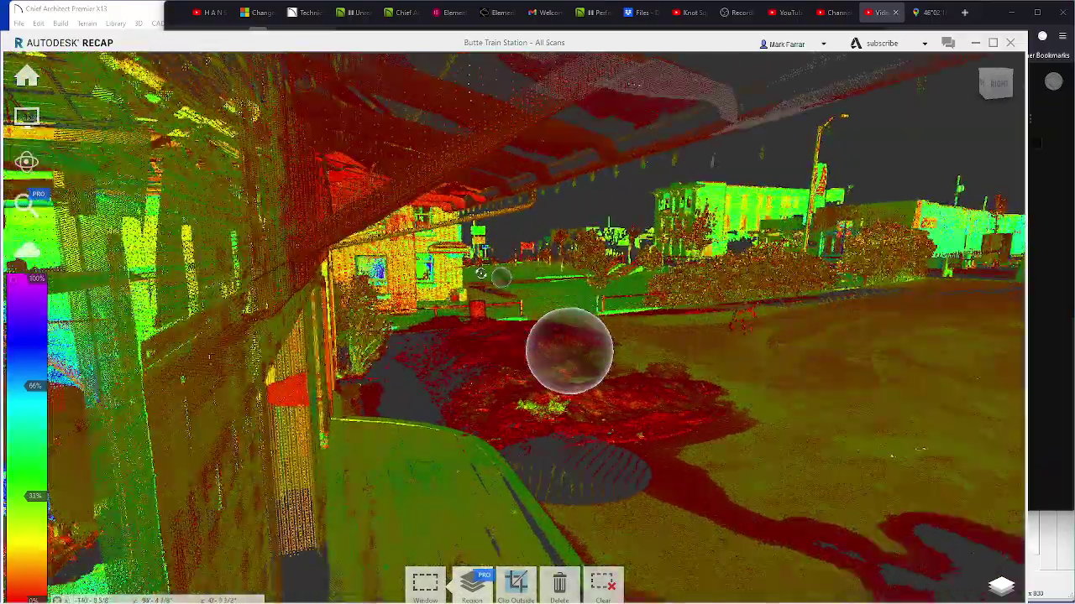
pyautogui.scroll(-5, 306, 203)
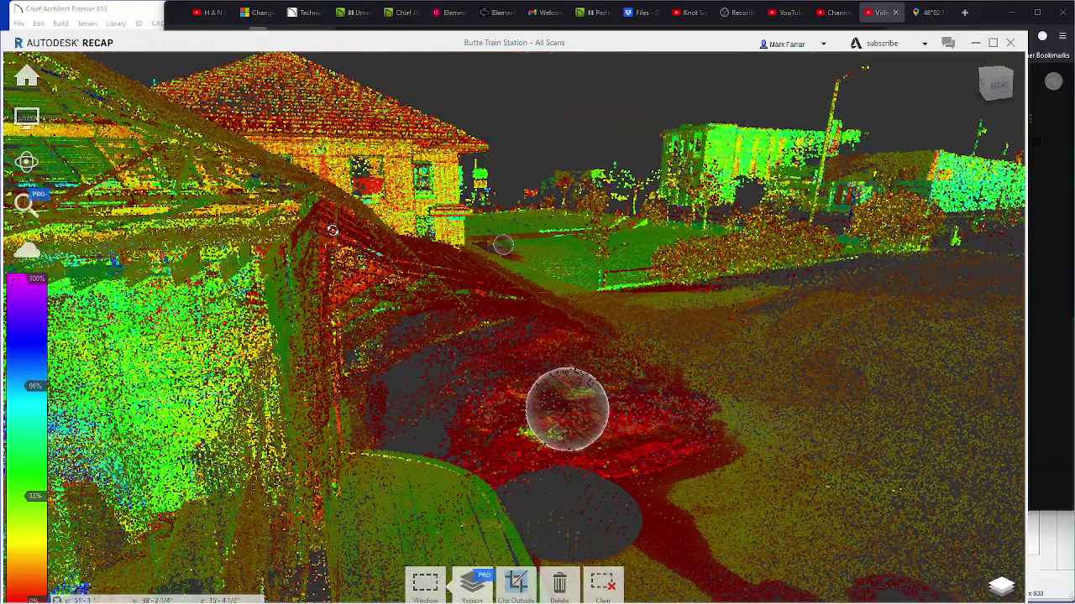
pyautogui.scroll(2, 333, 224)
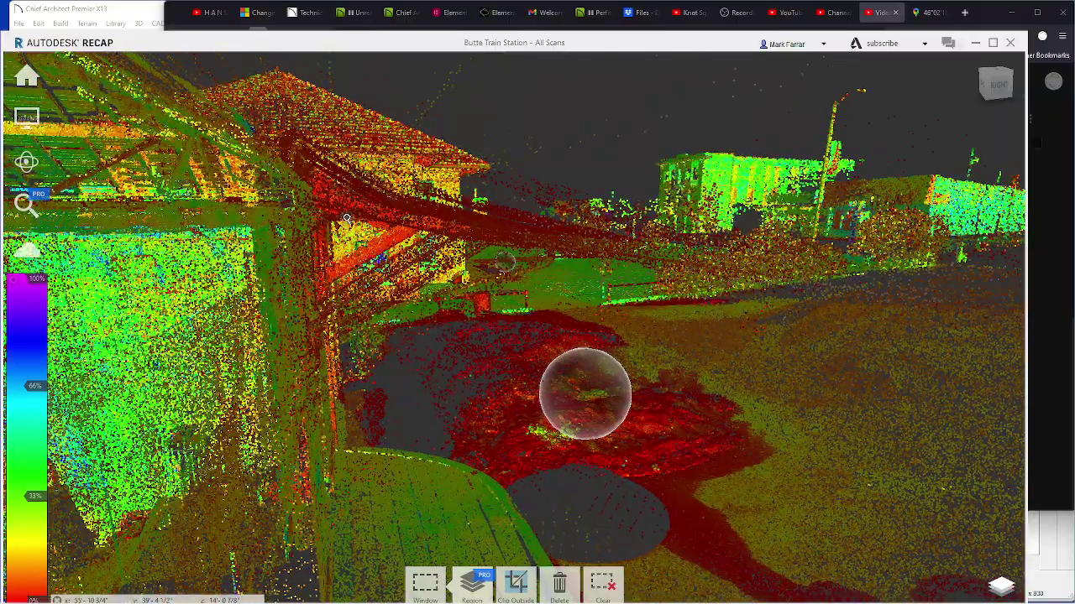
pyautogui.scroll(3, 345, 218)
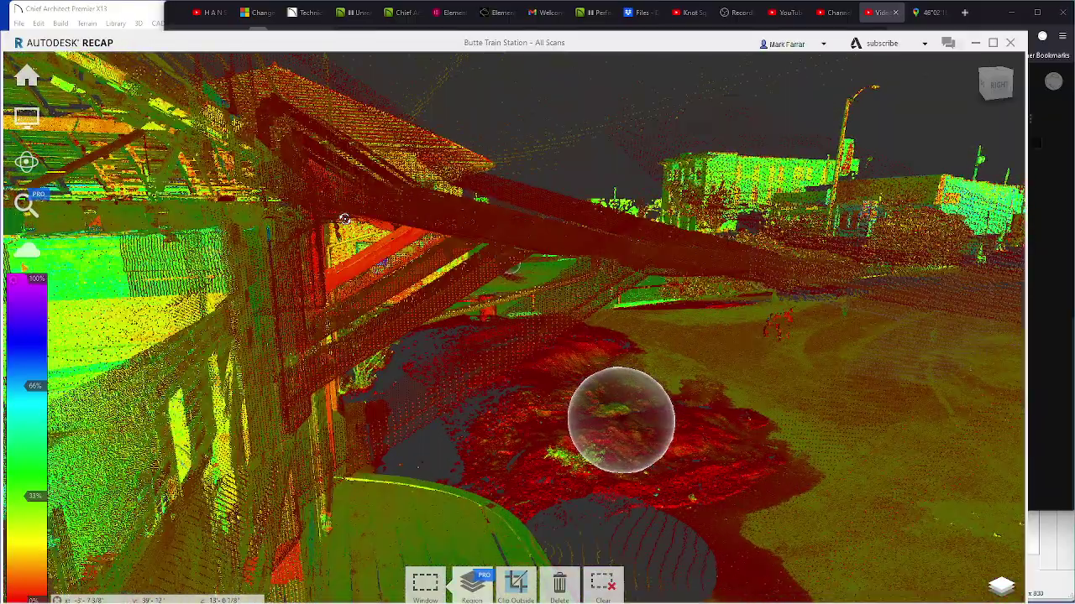
pyautogui.scroll(-5, 344, 218)
pyautogui.scroll(-5, 347, 216)
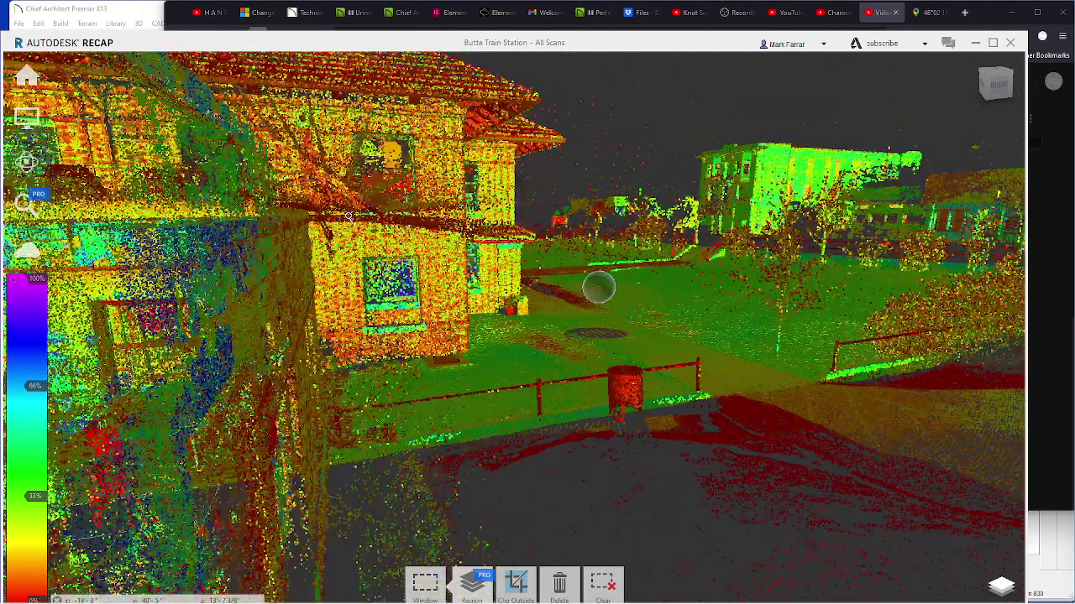
pyautogui.scroll(2, 347, 216)
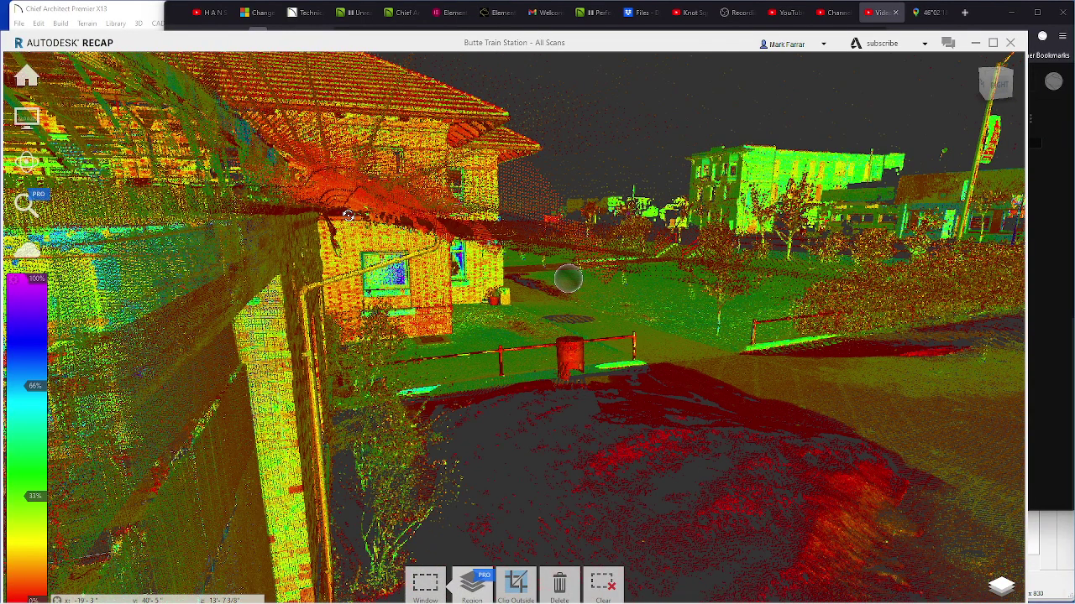
pyautogui.scroll(3, 348, 216)
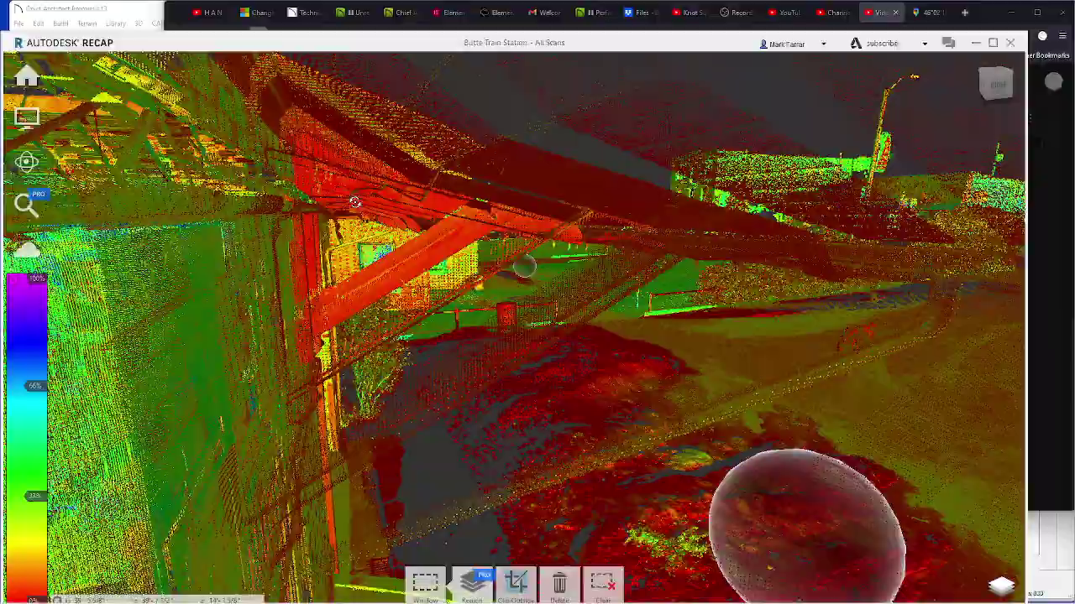
pyautogui.scroll(-5, 366, 227)
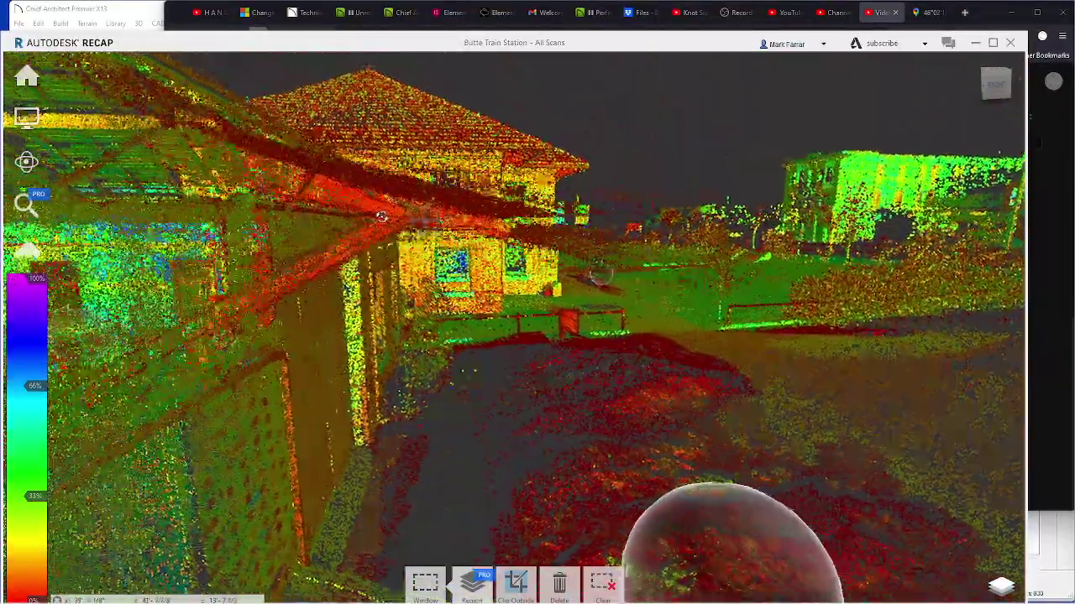
# Orbit and tilt the view until the red eave brackets fill the upper left
pyautogui.moveTo(381, 217); pyautogui.dragTo(347, 188)
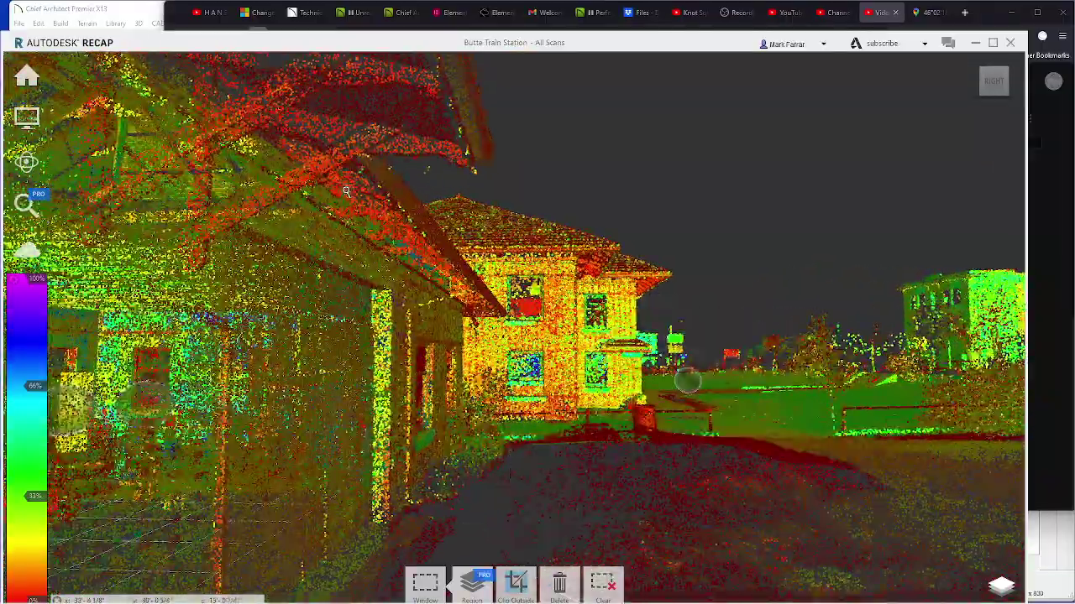
pyautogui.scroll(3, 345, 195)
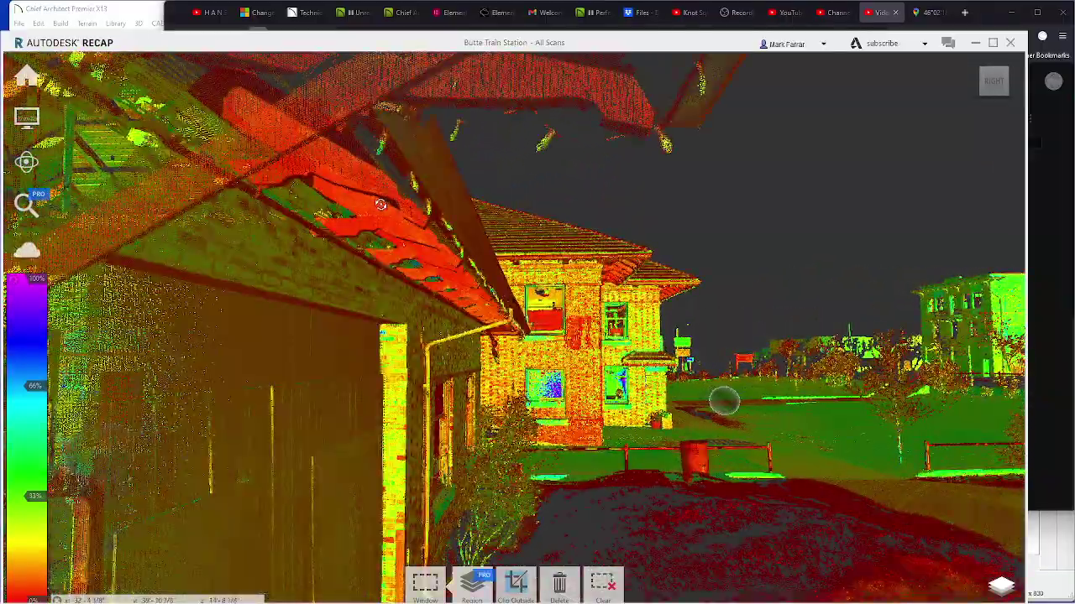
pyautogui.moveTo(381, 204); pyautogui.dragTo(377, 192)
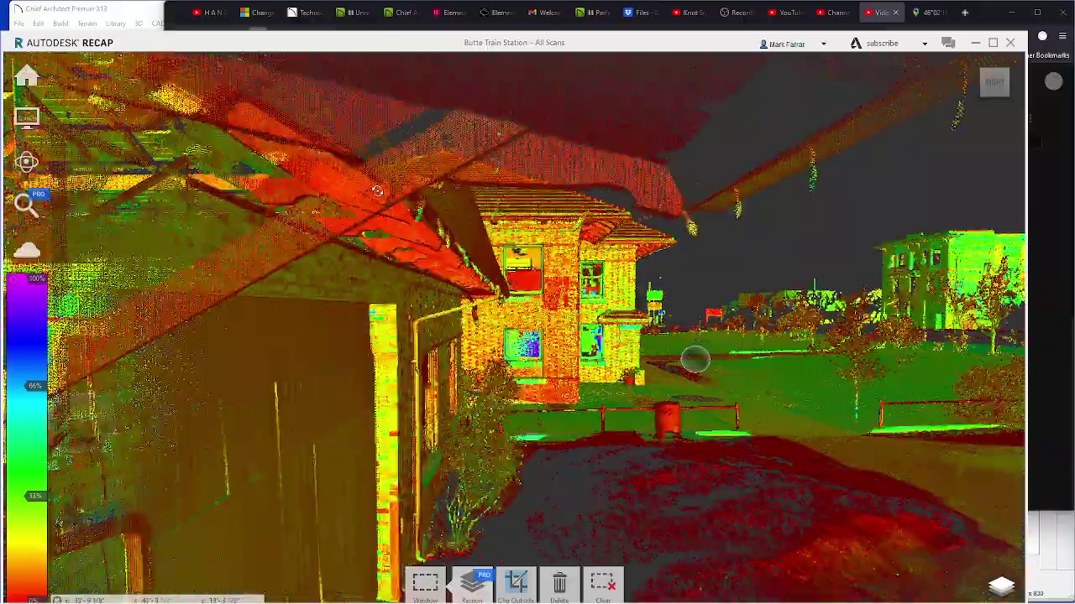
pyautogui.scroll(-3, 404, 179)
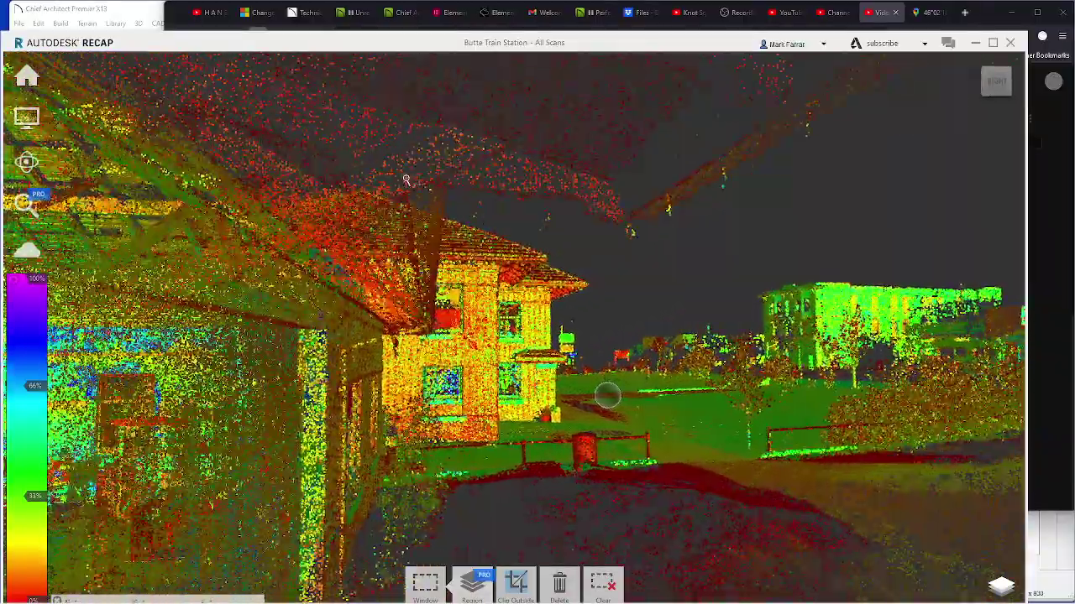
pyautogui.moveTo(405, 180); pyautogui.dragTo(409, 190)
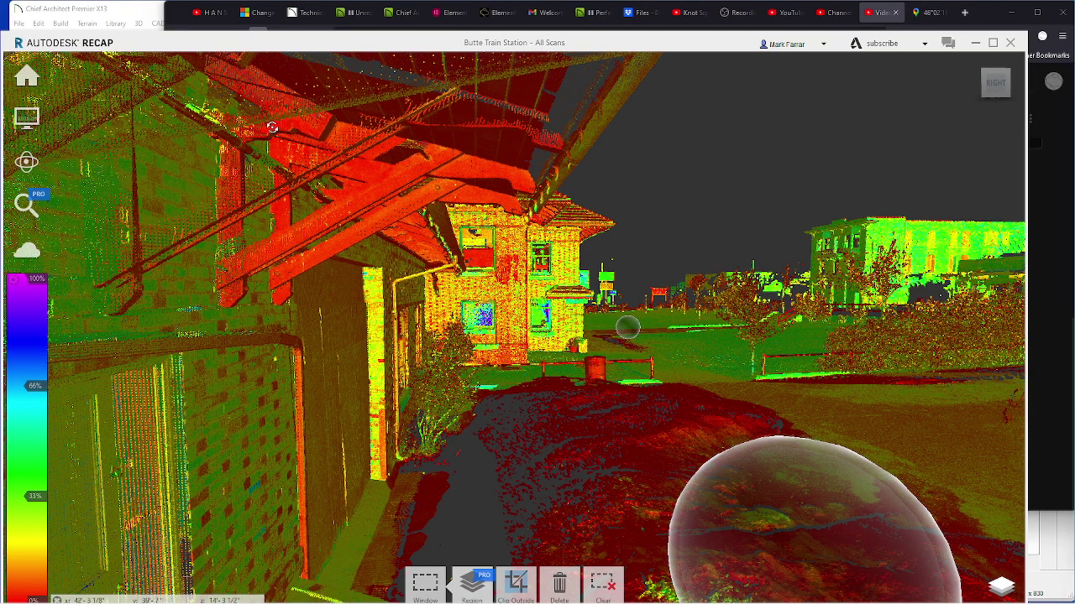
# Orbit closer to the roof beams with the house on the right
pyautogui.moveTo(244, 98); pyautogui.dragTo(280, 140)
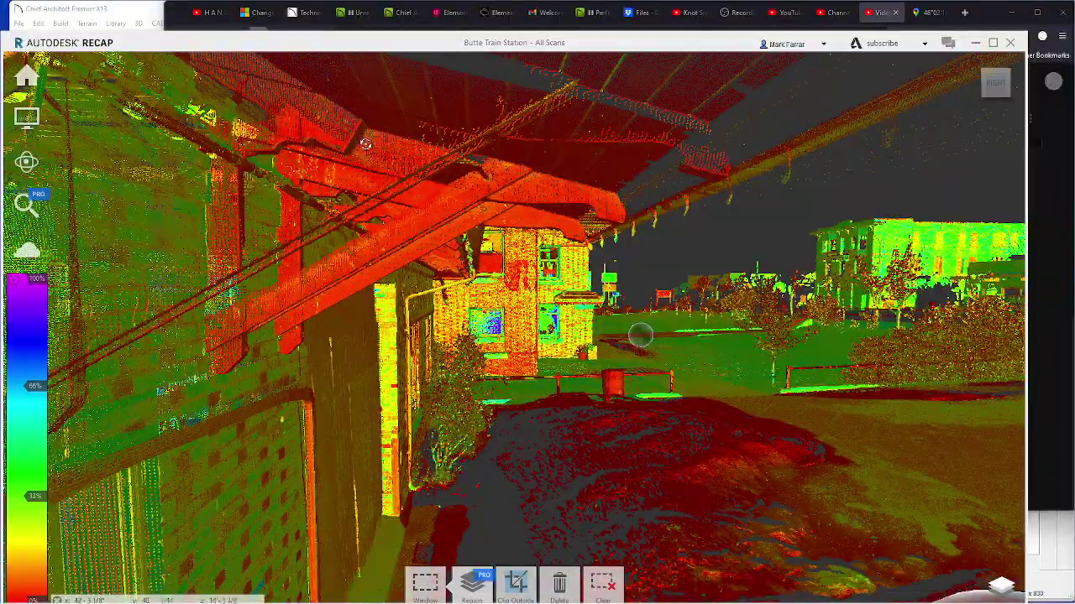
pyautogui.moveTo(370, 136); pyautogui.dragTo(274, 153)
pyautogui.scroll(10, 219, 152)
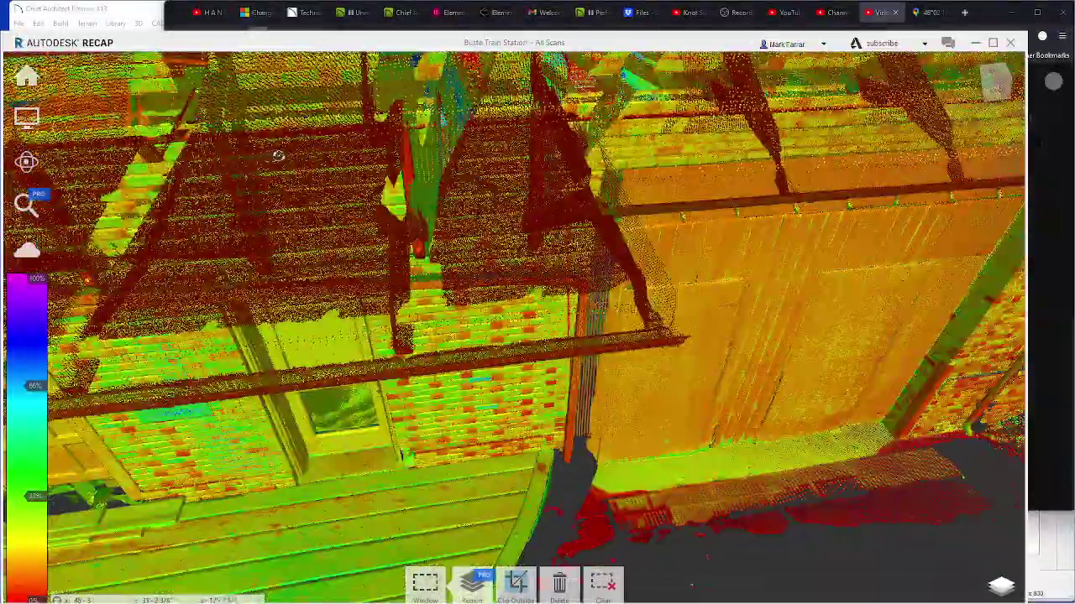
pyautogui.scroll(5, 278, 156)
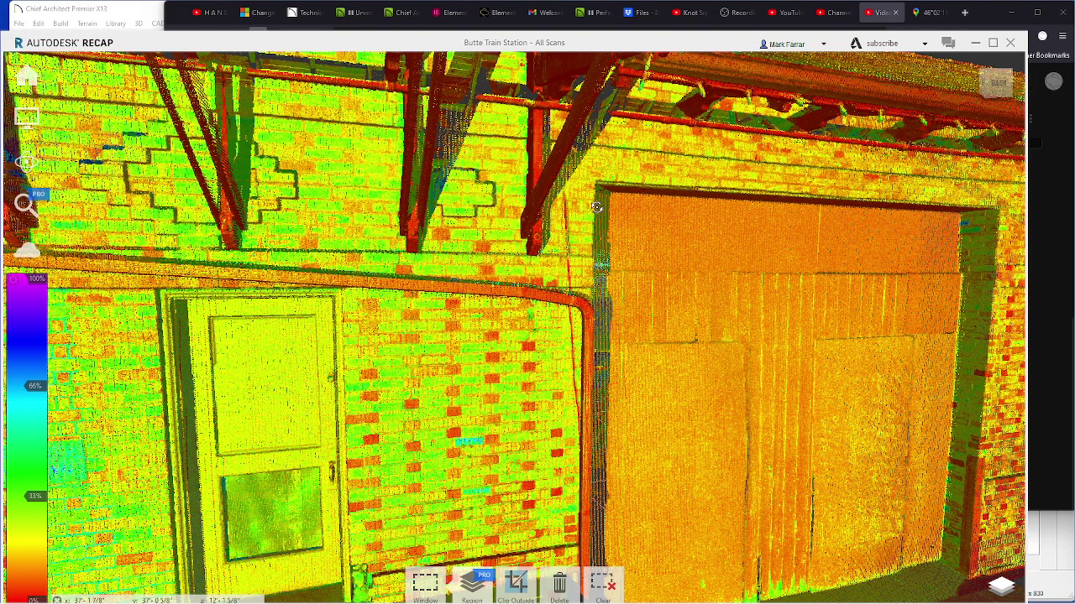
# Orbit around the porch's brick wall, doors and platform wall
pyautogui.moveTo(549, 178); pyautogui.dragTo(597, 86)
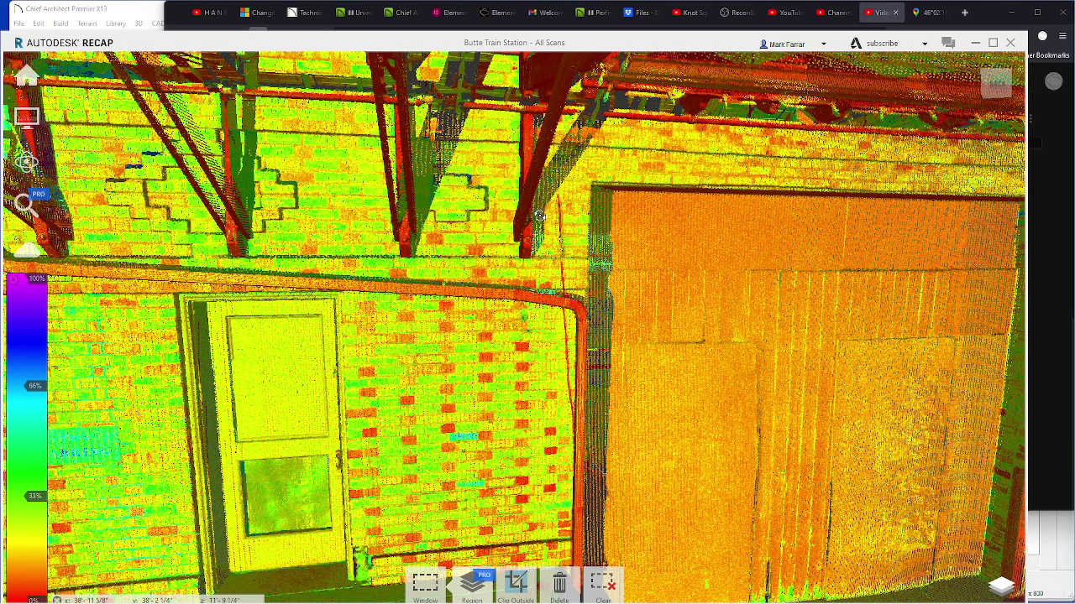
pyautogui.moveTo(406, 146); pyautogui.dragTo(452, 182)
pyautogui.moveTo(460, 220); pyautogui.dragTo(462, 232)
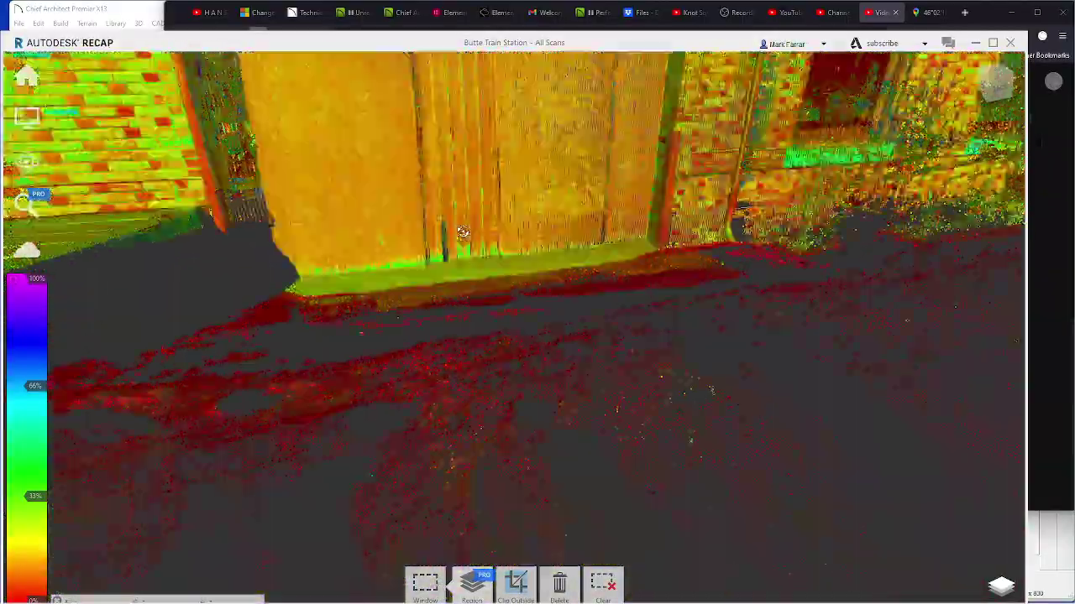
pyautogui.moveTo(481, 185); pyautogui.dragTo(189, 74)
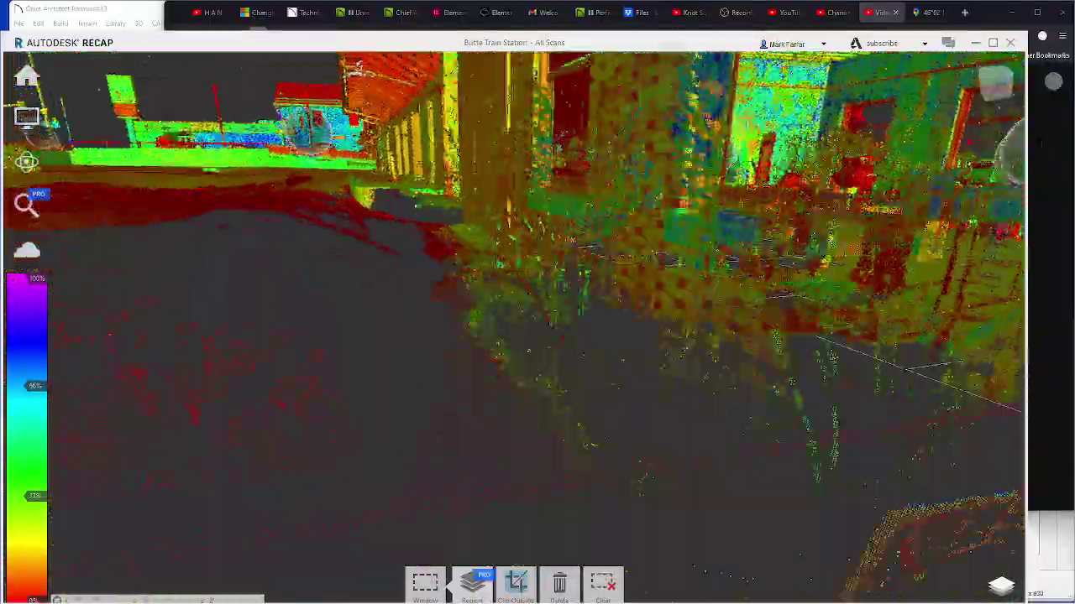
pyautogui.moveTo(354, 71); pyautogui.dragTo(453, 130)
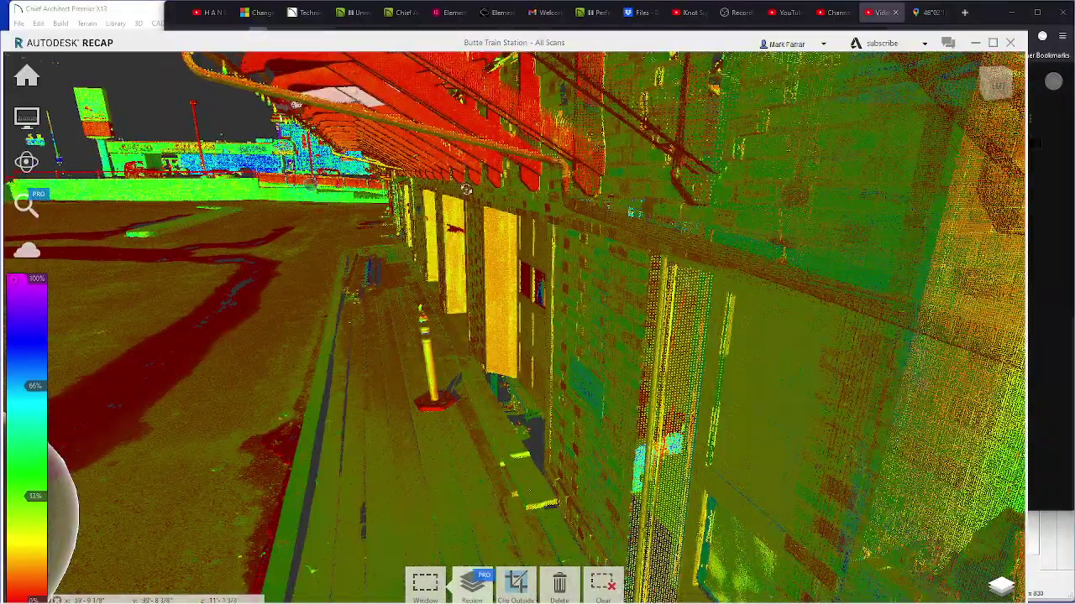
pyautogui.moveTo(466, 190); pyautogui.dragTo(508, 71)
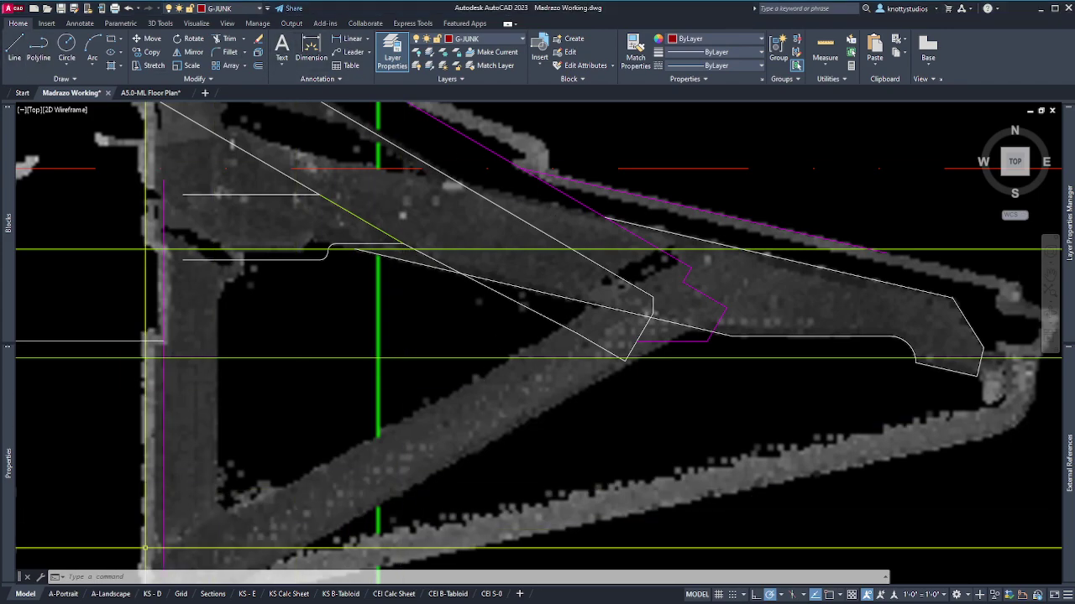
# Draw a red line from the post at 30° along the brace's upper edge, about 4'-5 5/8" long
pyautogui.write('m')
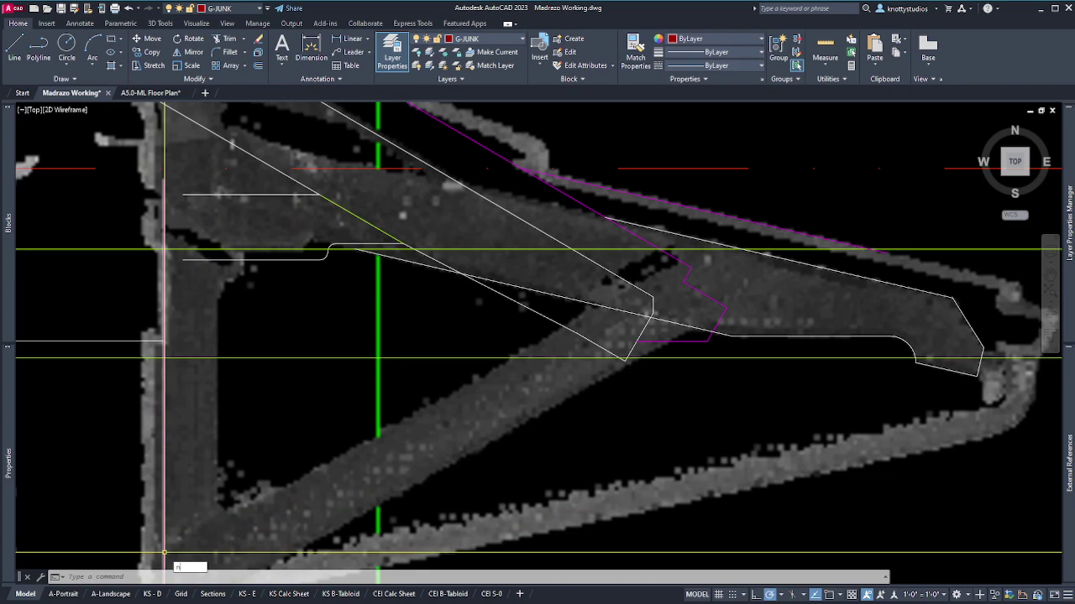
pyautogui.write('li')
pyautogui.press('Return')
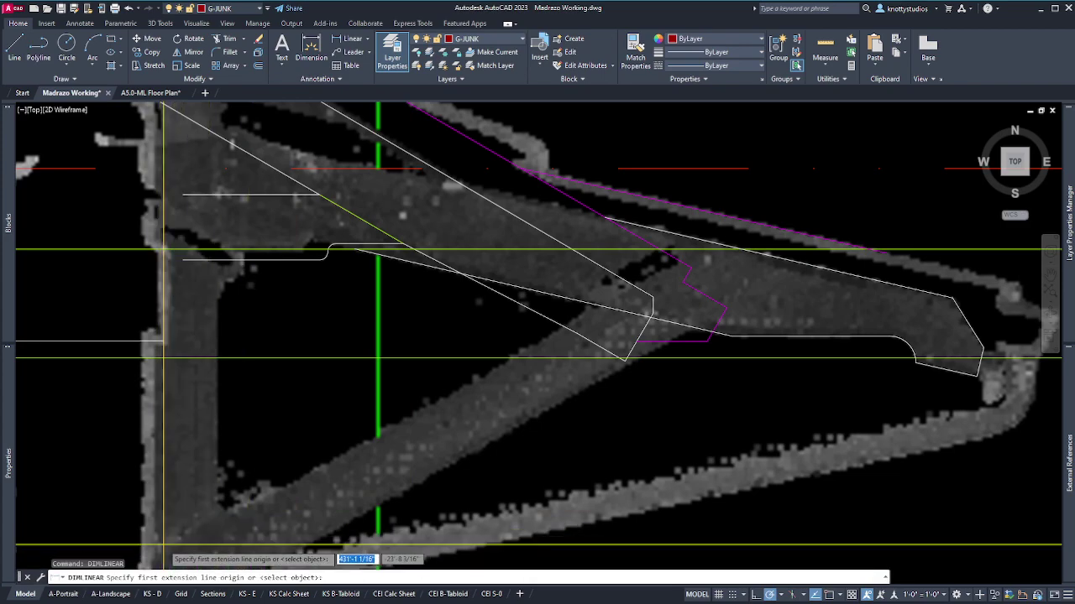
pyautogui.press('Escape')
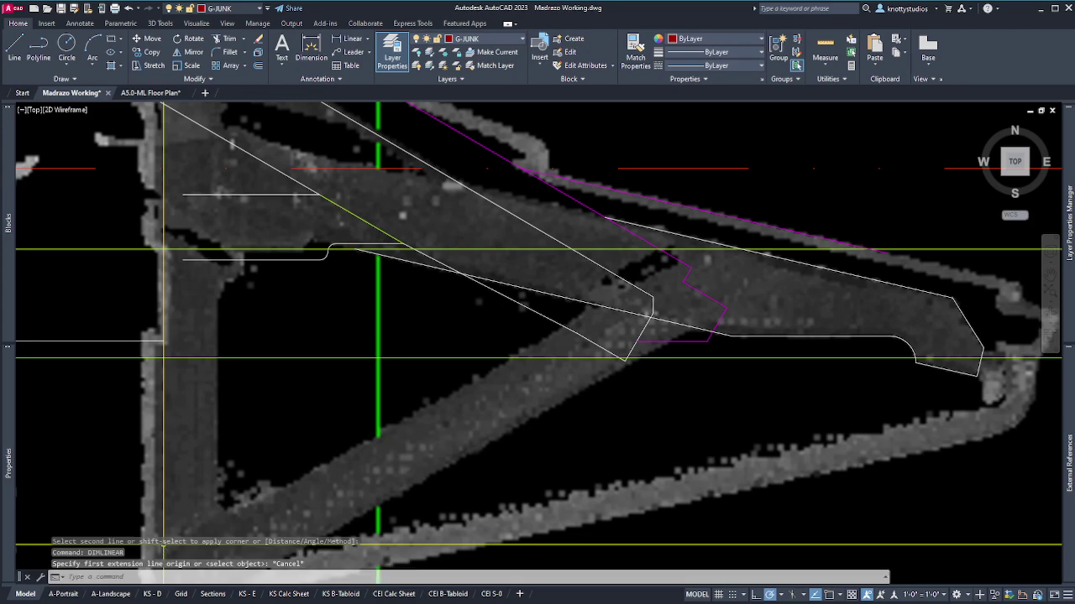
pyautogui.write('l')
pyautogui.press('Return')
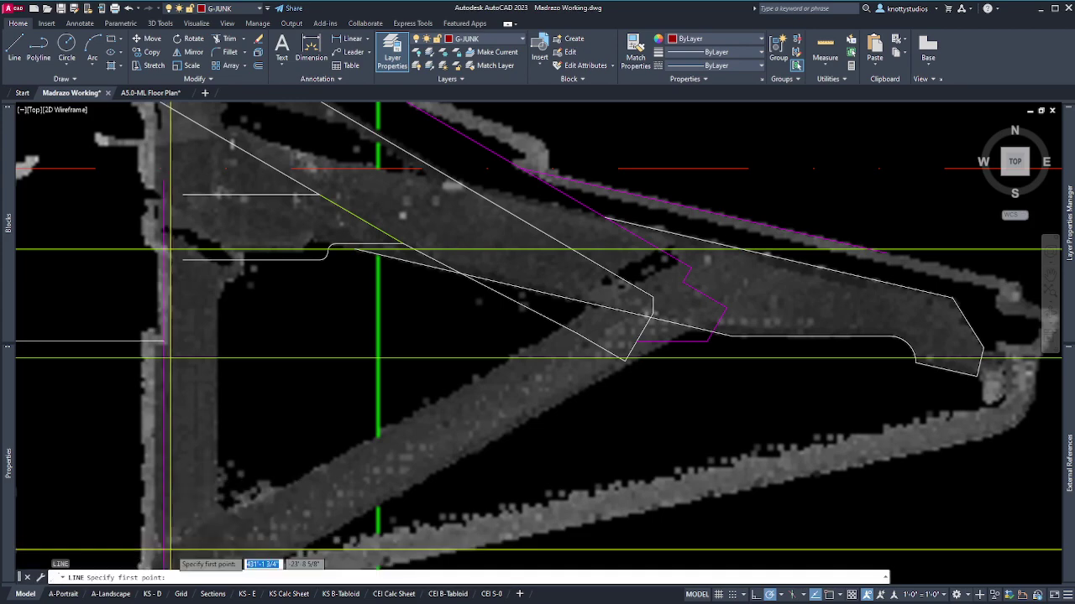
pyautogui.write('nea')
pyautogui.press('Return')
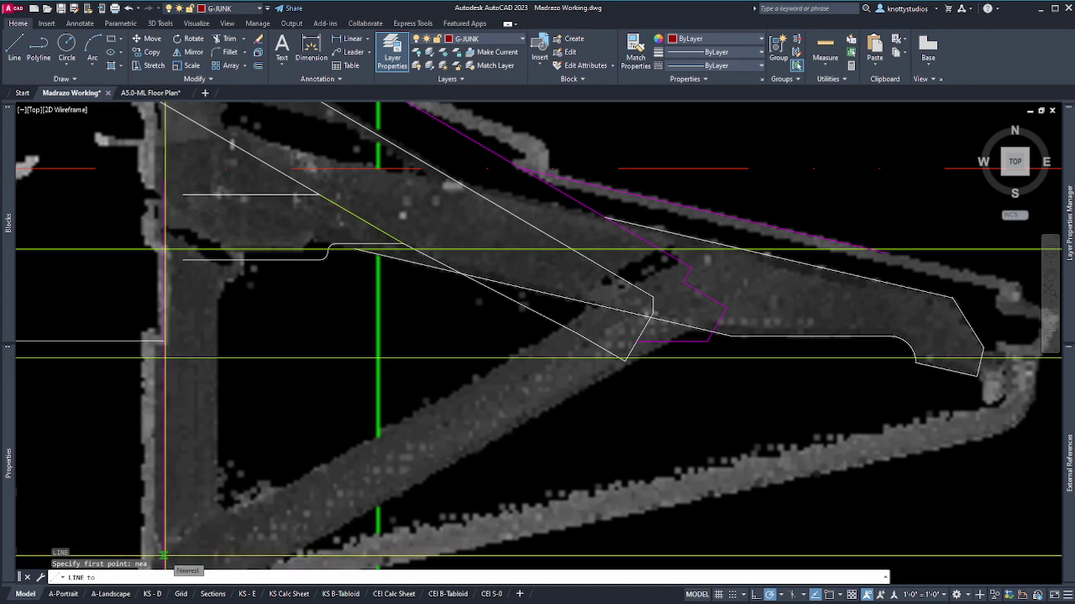
pyautogui.click(164, 555)
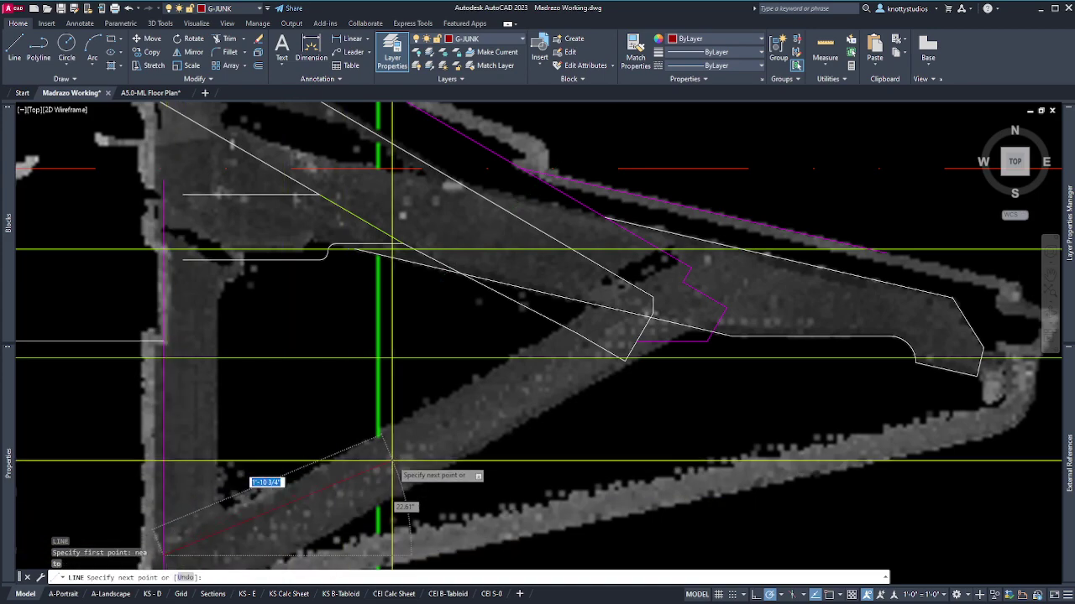
pyautogui.click(671, 262)
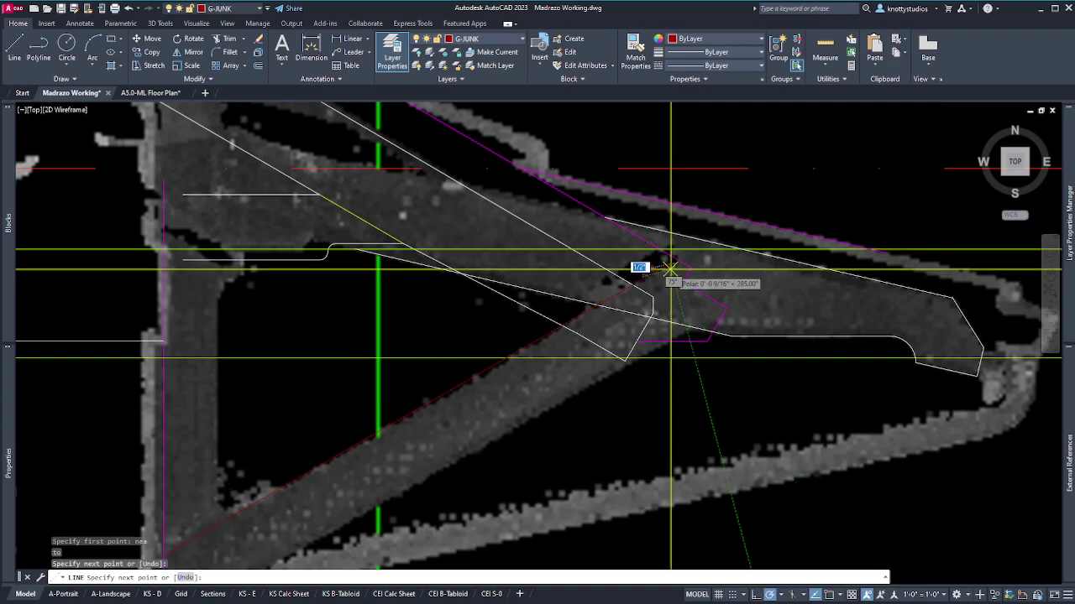
pyautogui.press('Return')
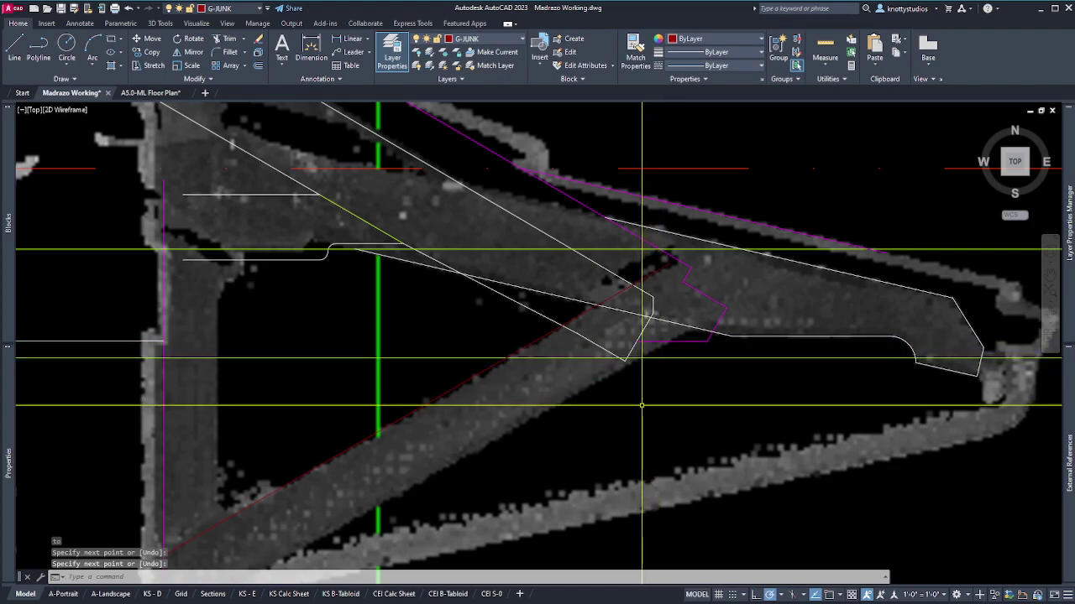
# Measure the brace width with DIST
pyautogui.scroll(-3, 224, 260)
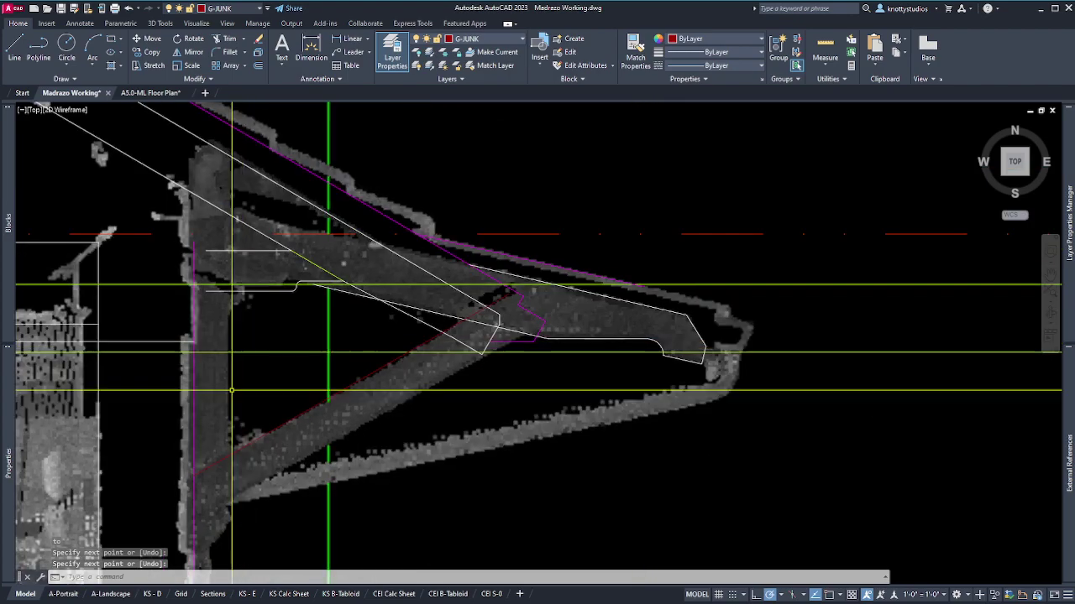
pyautogui.scroll(10, 220, 484)
pyautogui.scroll(-4, 220, 484)
pyautogui.write('dist')
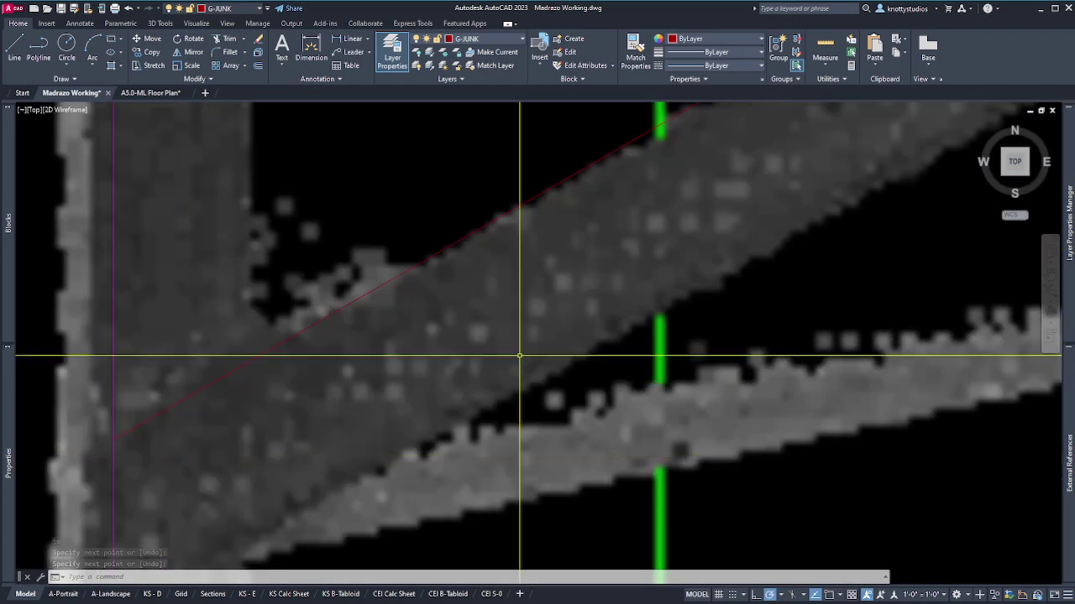
pyautogui.press('Return')
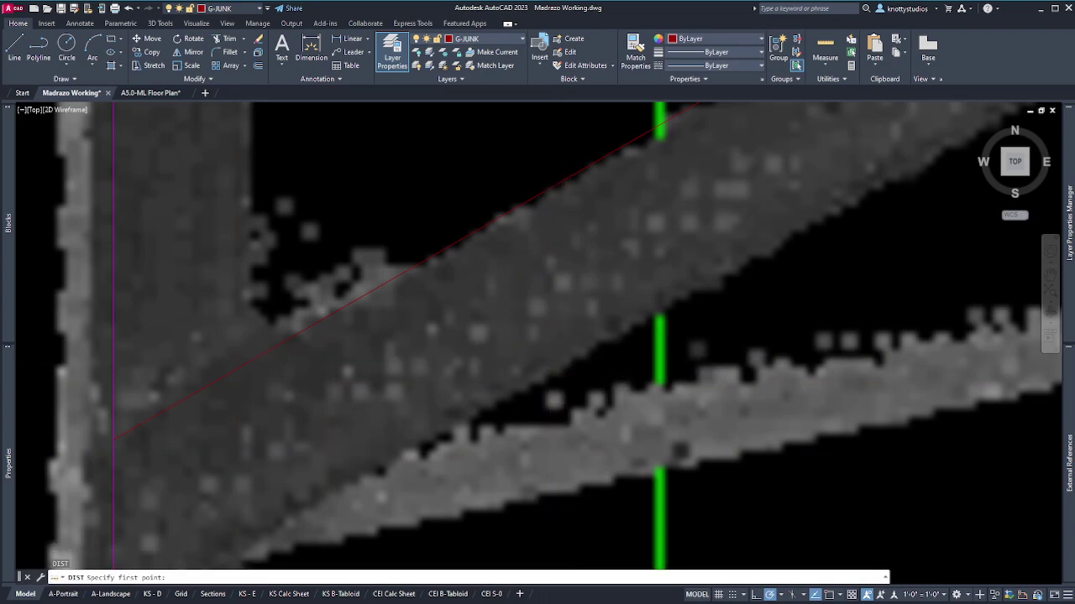
pyautogui.click(547, 369)
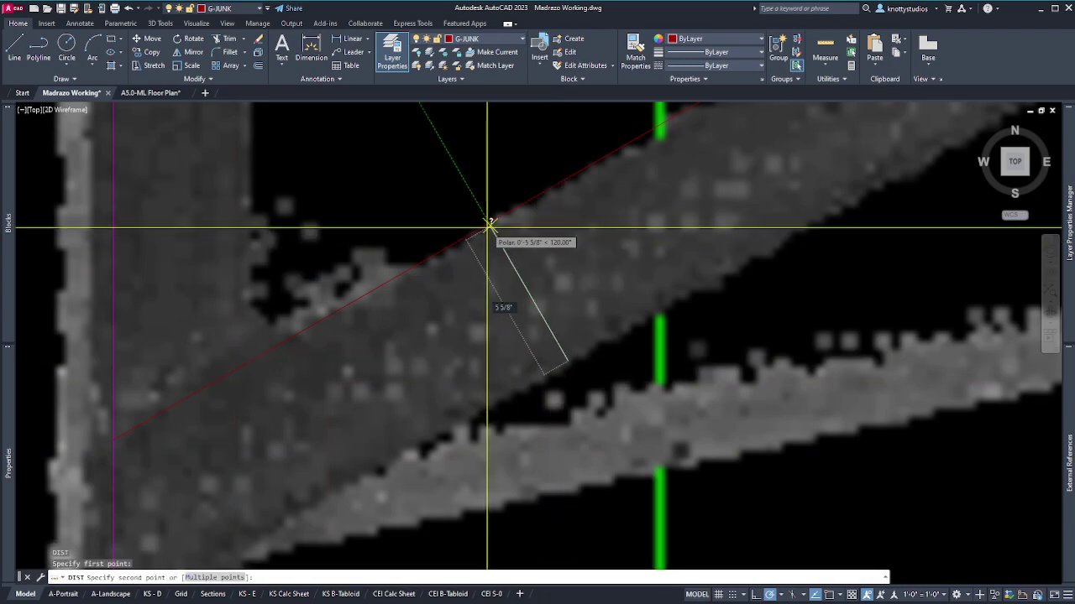
pyautogui.press('Escape')
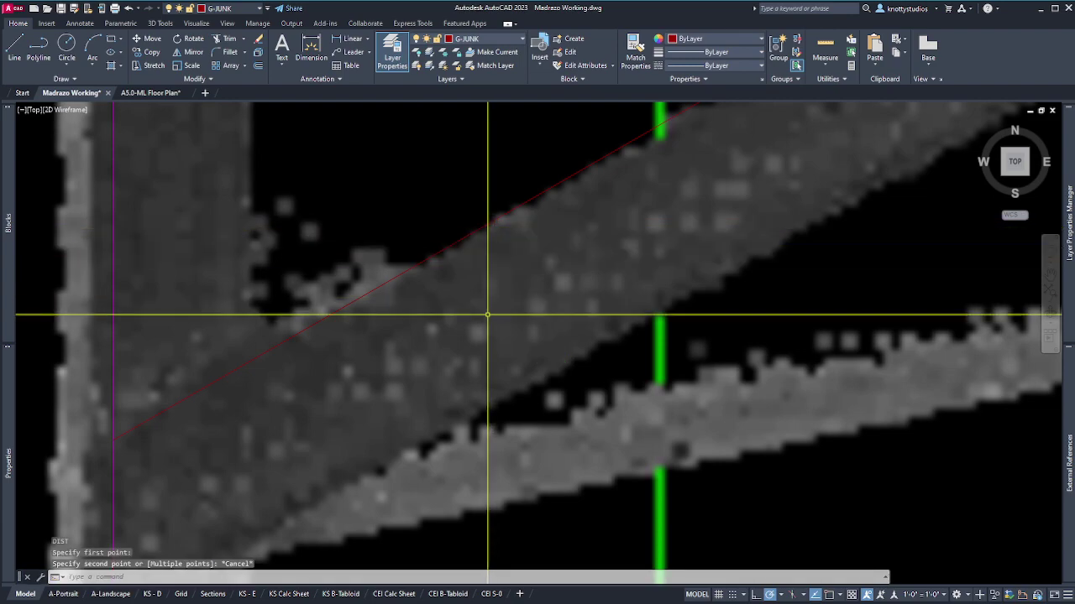
# Offset the red brace line 5.5 to the brace's lower side
pyautogui.write('o')
pyautogui.press('Return')
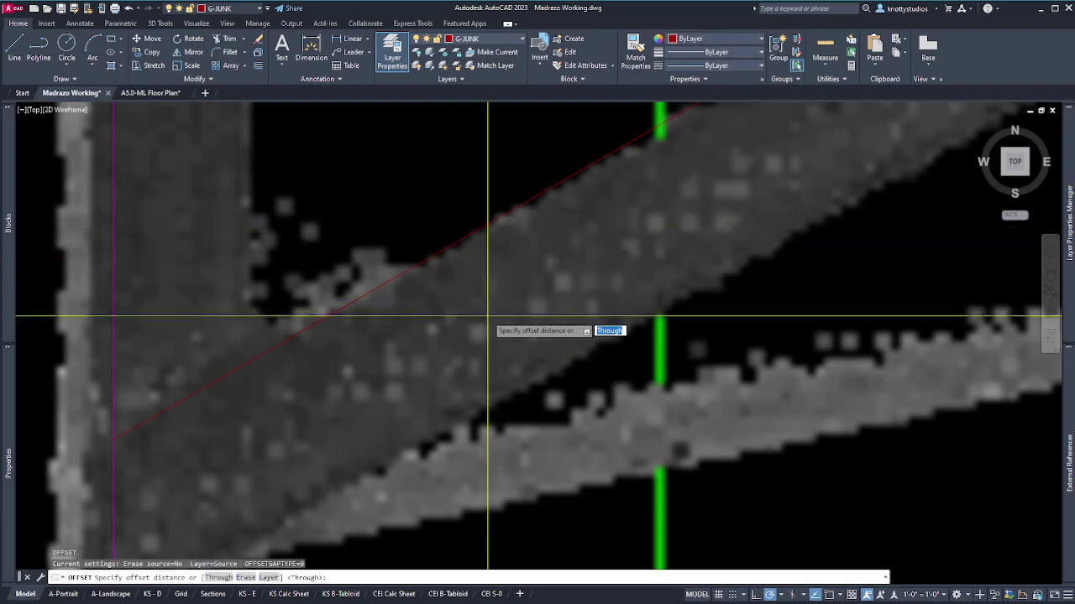
pyautogui.write('5.5')
pyautogui.press('Return')
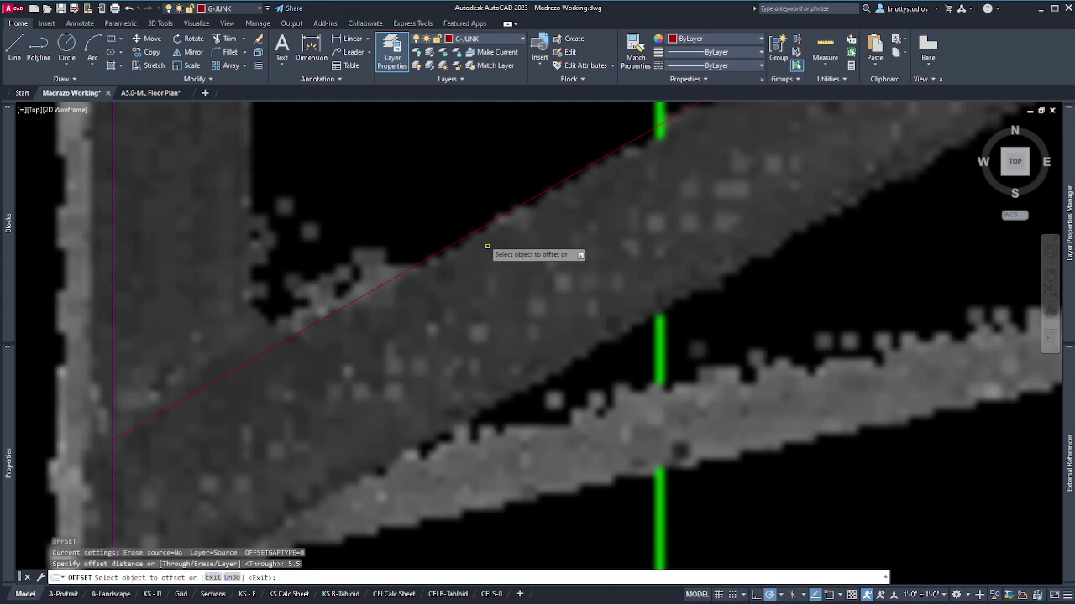
pyautogui.click(484, 228)
pyautogui.click(498, 281)
pyautogui.press('Return')
pyautogui.scroll(-4, 498, 294)
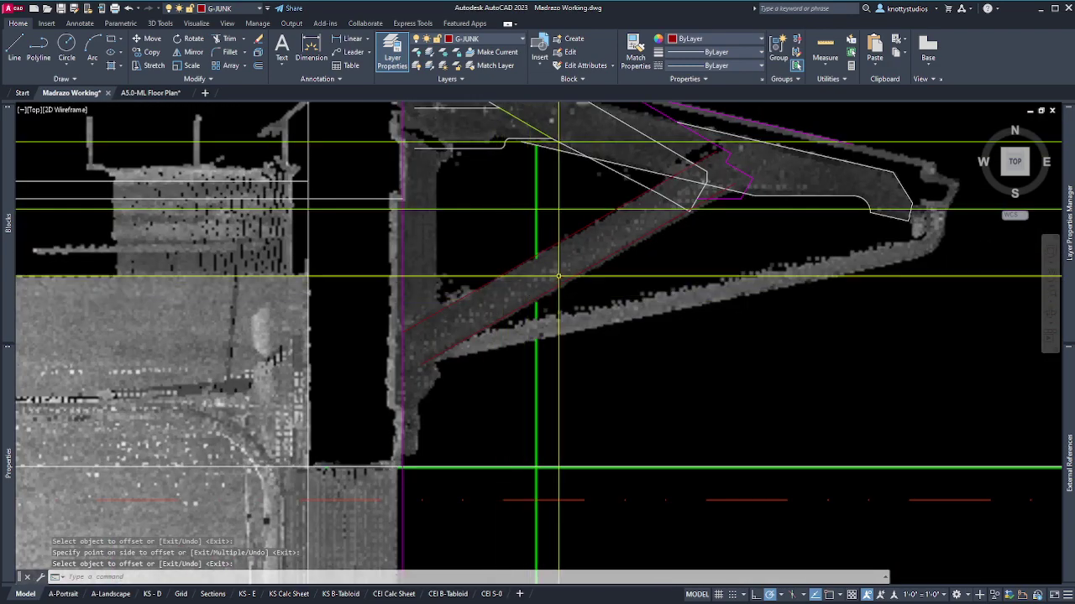
pyautogui.scroll(4, 554, 268)
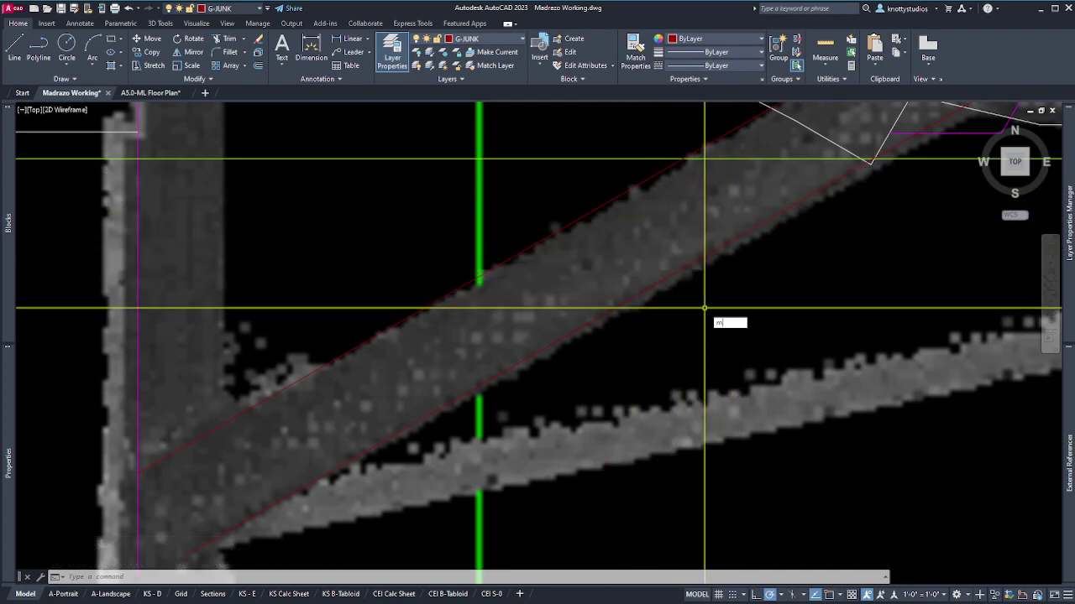
# Nudge both red brace lines with MOVE so they fit the point-cloud brace edges
pyautogui.press('Return')
pyautogui.click(659, 244)
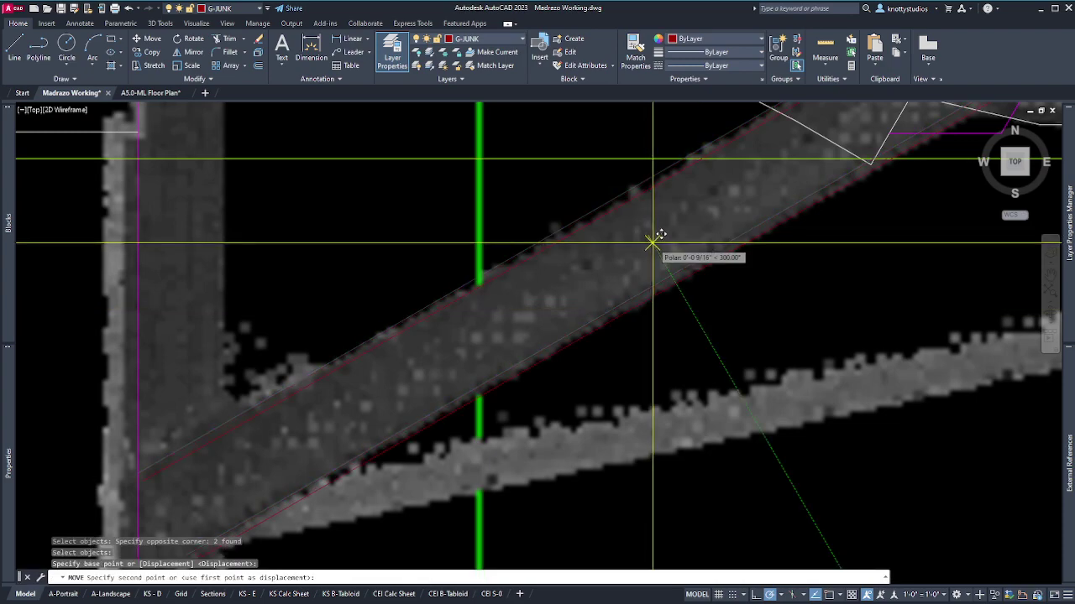
pyautogui.click(652, 243)
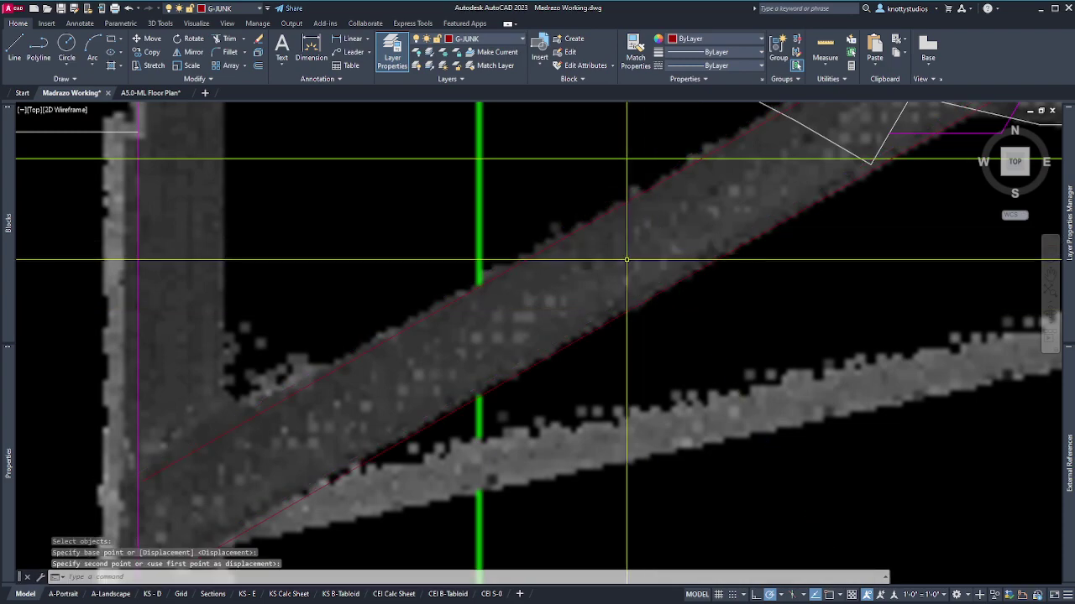
pyautogui.press('Return')
pyautogui.click(696, 320)
pyautogui.click(590, 194)
pyautogui.press('Return')
pyautogui.click(727, 309)
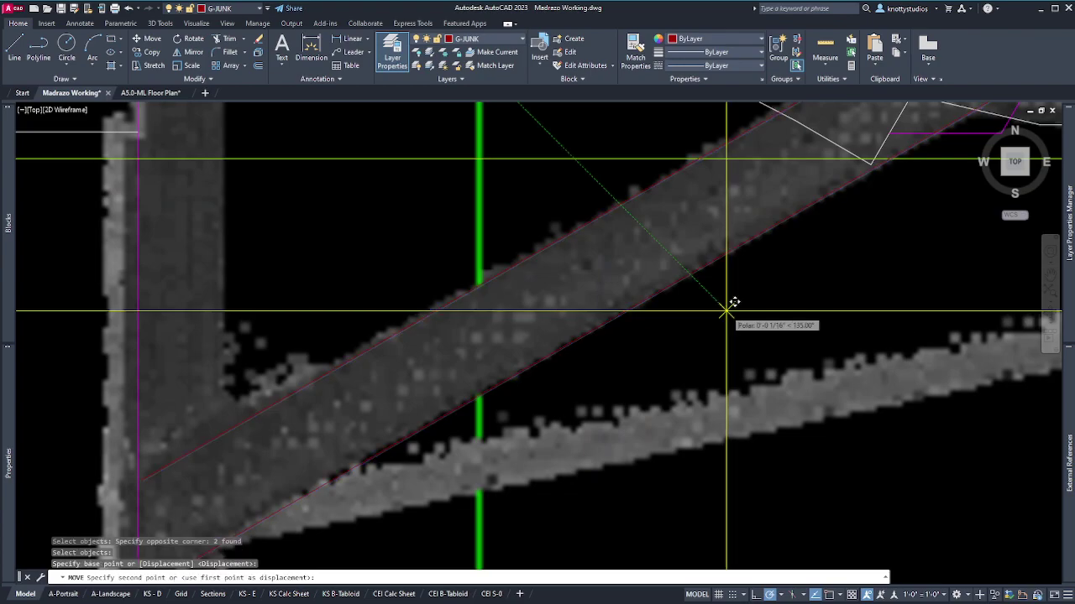
pyautogui.click(725, 310)
pyautogui.press('Return')
pyautogui.scroll(-3, 643, 353)
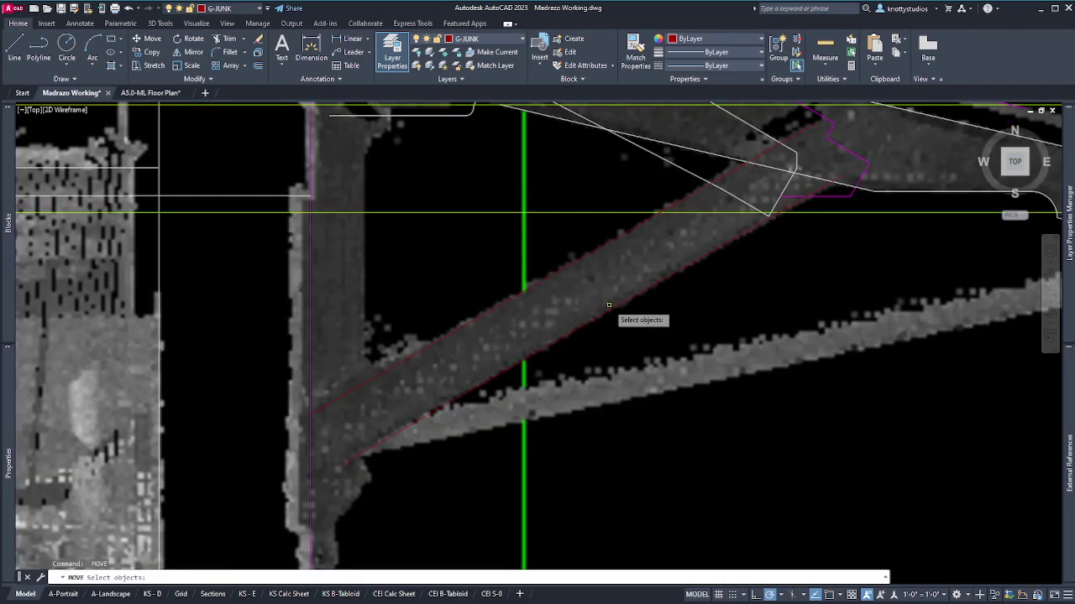
pyautogui.press('Escape')
pyautogui.scroll(3, 736, 190)
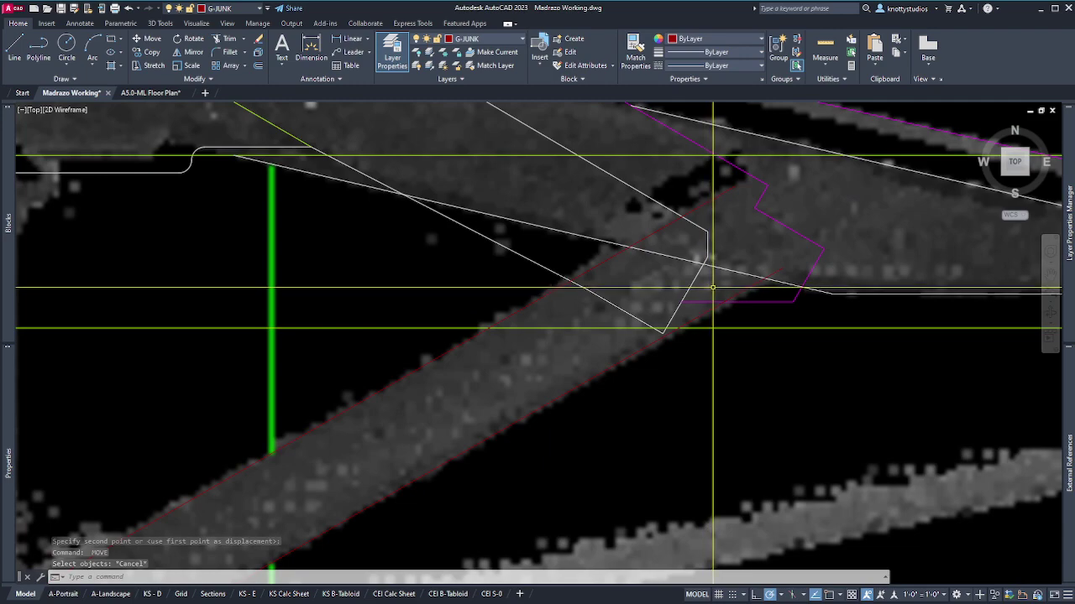
pyautogui.scroll(-2, 713, 287)
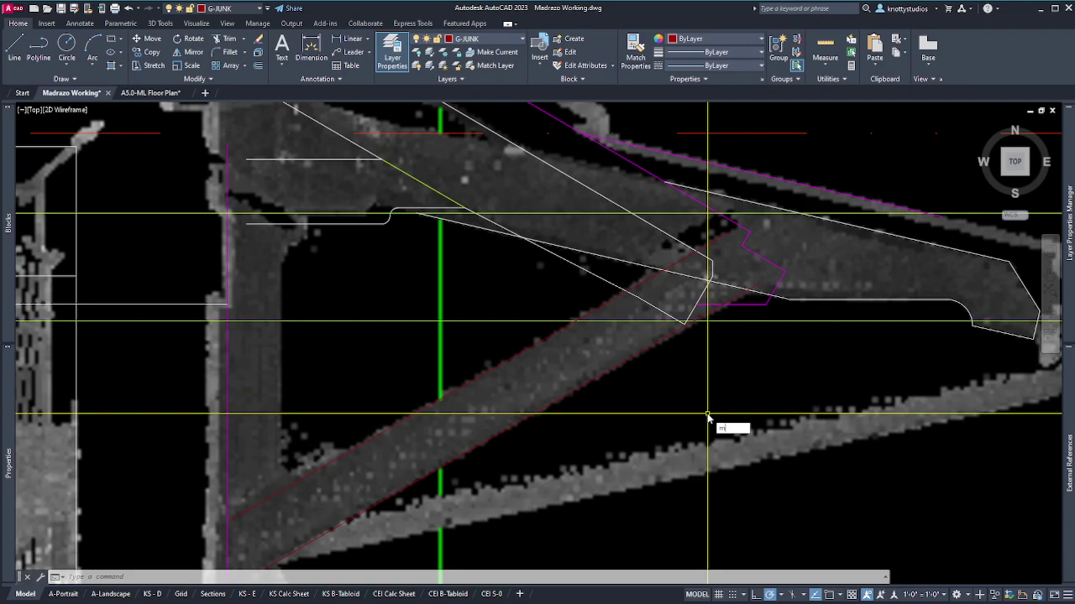
# Match both red brace lines to a white line's properties
pyautogui.write('a')
pyautogui.press('Return')
pyautogui.click(828, 298)
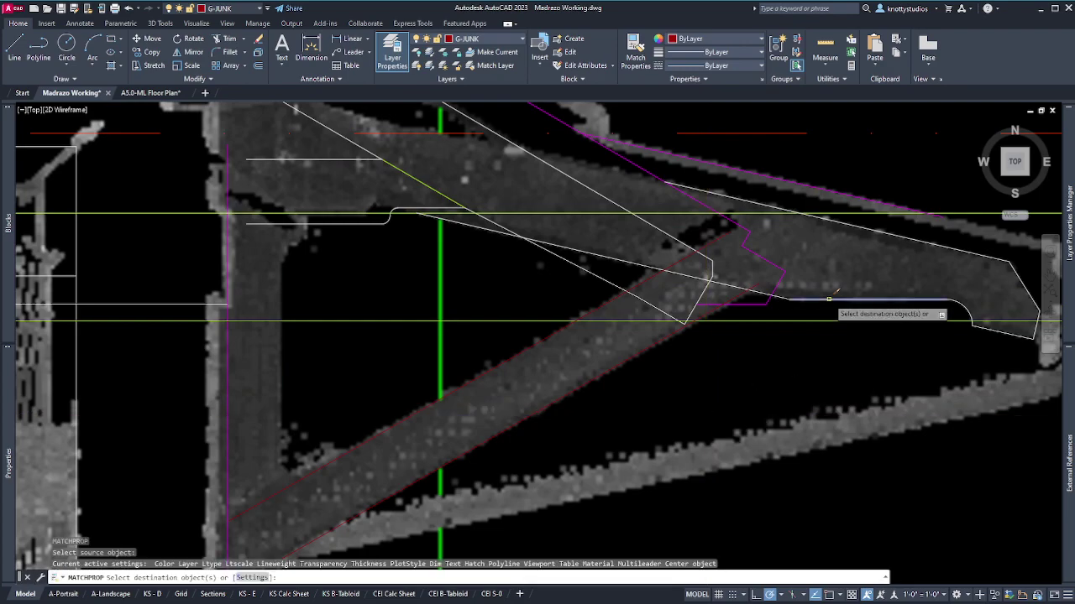
pyautogui.click(567, 422)
pyautogui.click(508, 363)
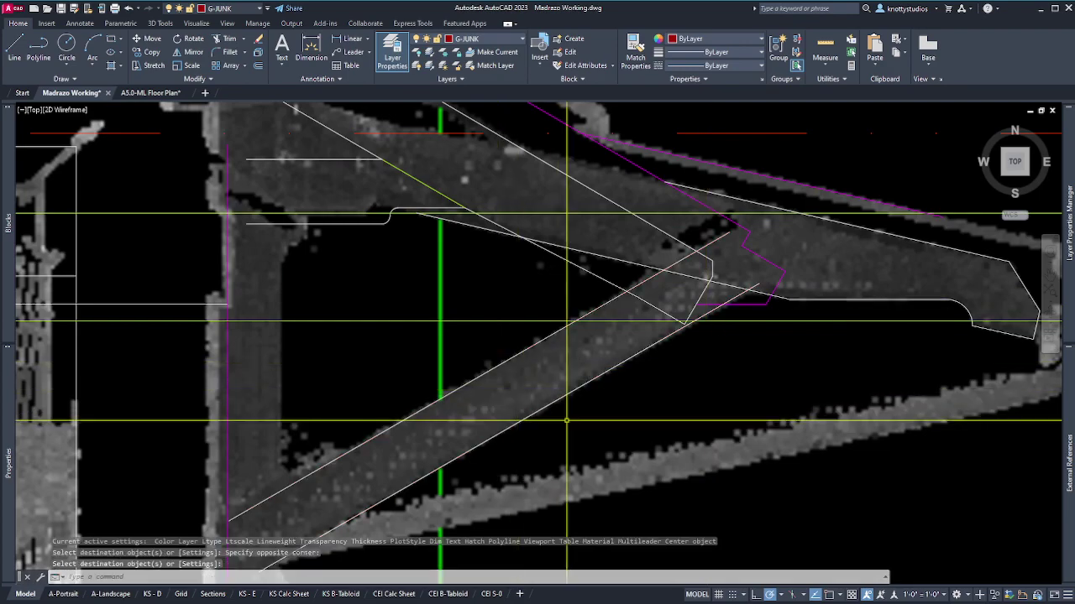
pyautogui.scroll(-2, 568, 421)
pyautogui.scroll(5, 511, 450)
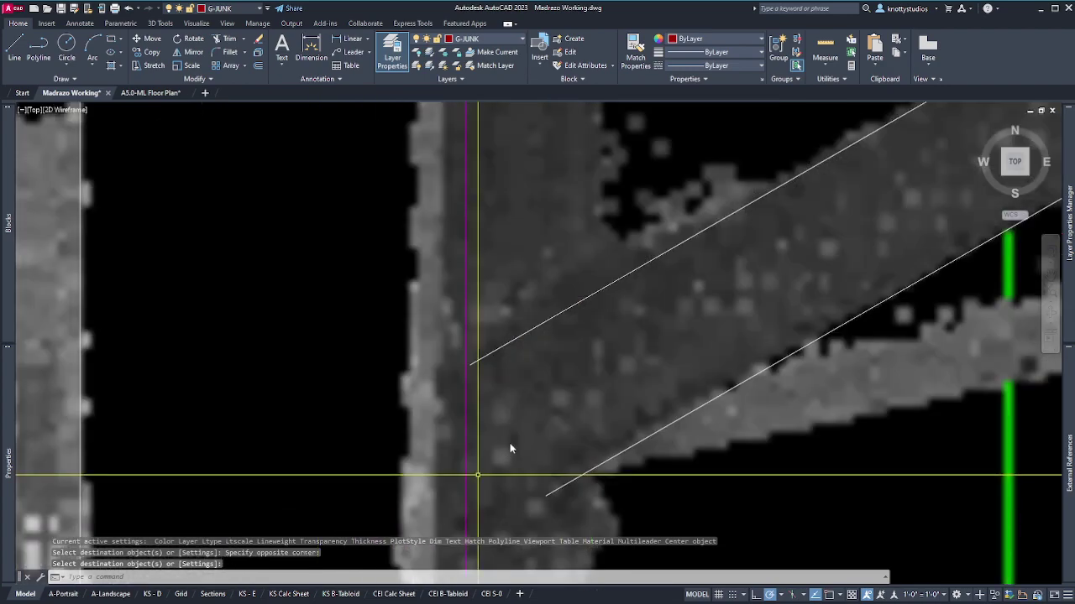
pyautogui.press('Escape')
# Extend the lower ends of both brace lines to the magenta post line
pyautogui.write('ex')
pyautogui.press('Return')
pyautogui.click(487, 439)
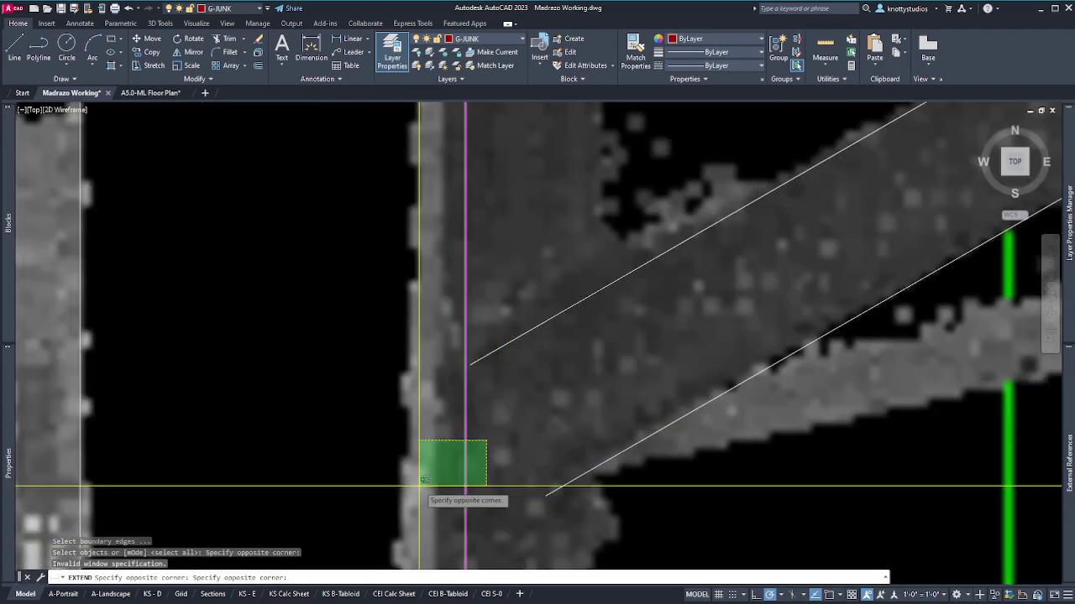
pyautogui.click(424, 479)
pyautogui.click(629, 528)
pyautogui.click(523, 288)
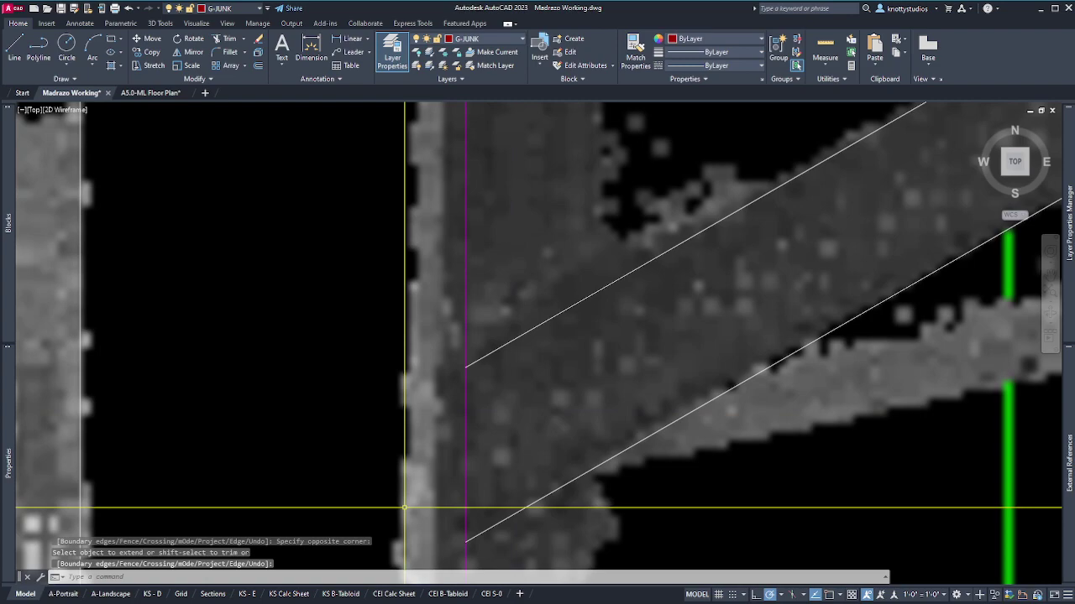
pyautogui.scroll(-3, 404, 508)
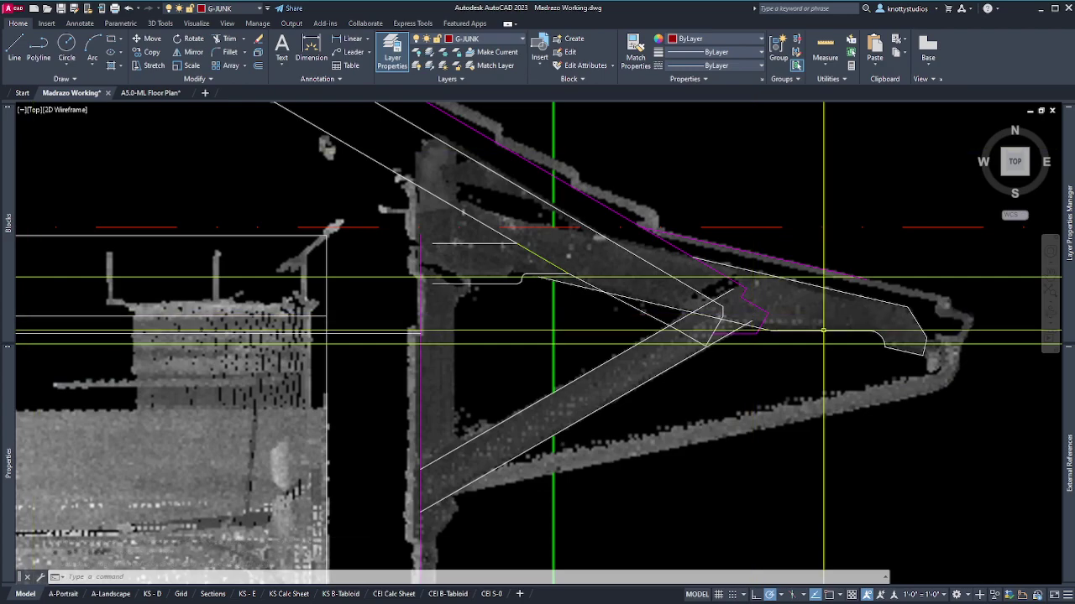
# Extend the upper ends of both diagonal brace lines to the blue roof line at the eave
pyautogui.scroll(4, 784, 290)
pyautogui.write('ex')
pyautogui.press('Return')
pyautogui.click(785, 267)
pyautogui.click(760, 243)
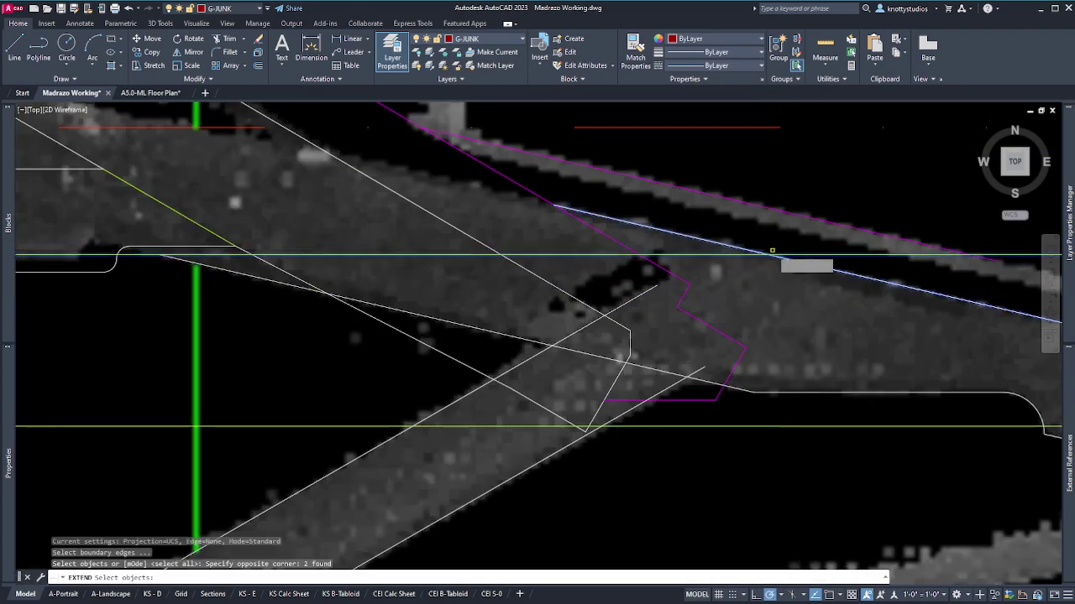
pyautogui.press('Return')
pyautogui.click(633, 296)
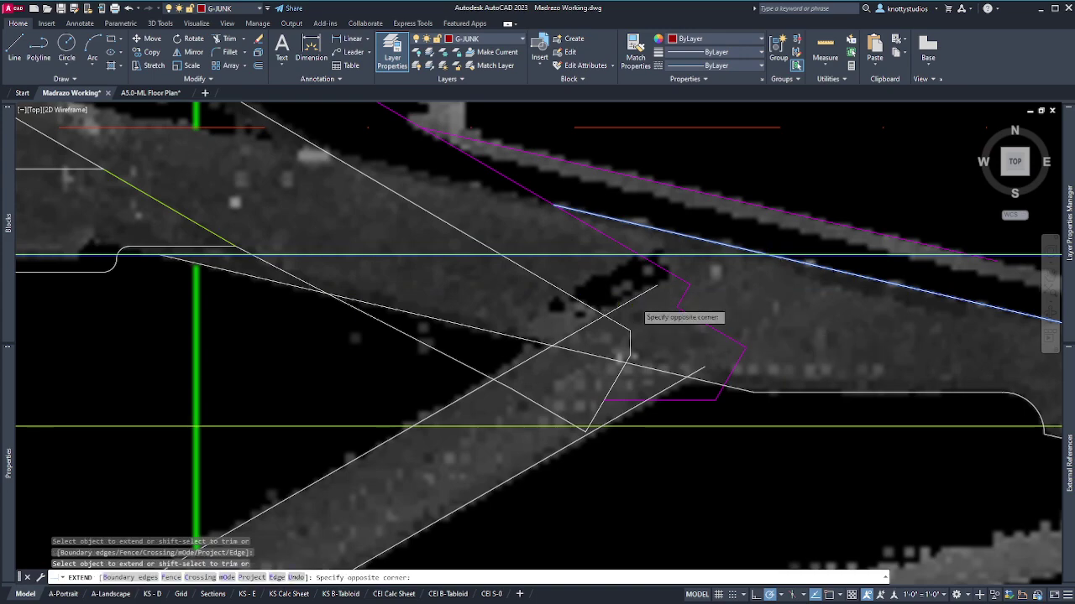
pyautogui.click(649, 298)
pyautogui.click(709, 259)
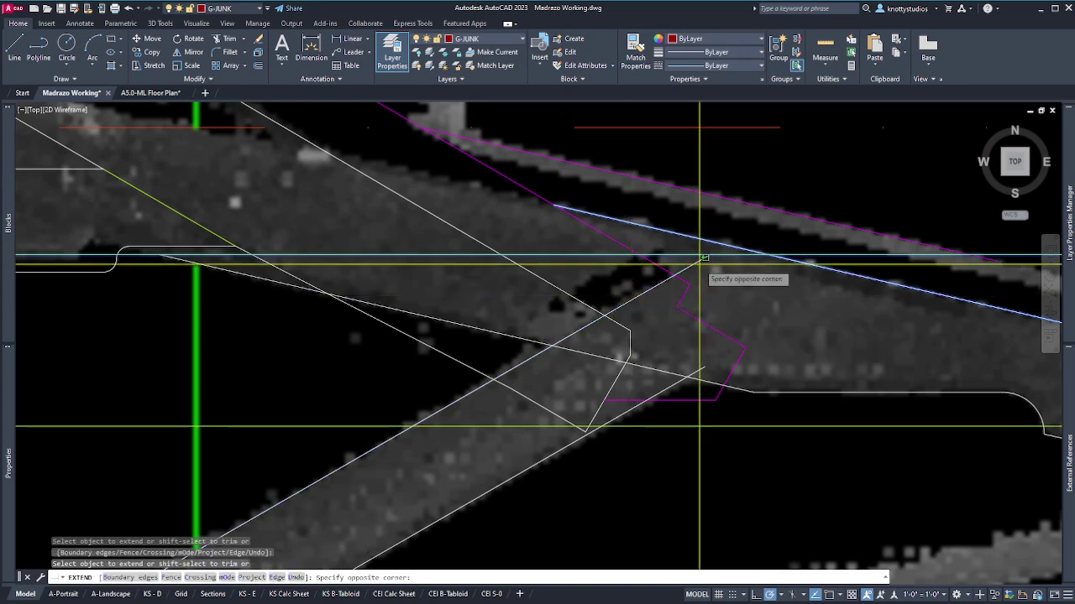
pyautogui.click(697, 258)
pyautogui.click(690, 277)
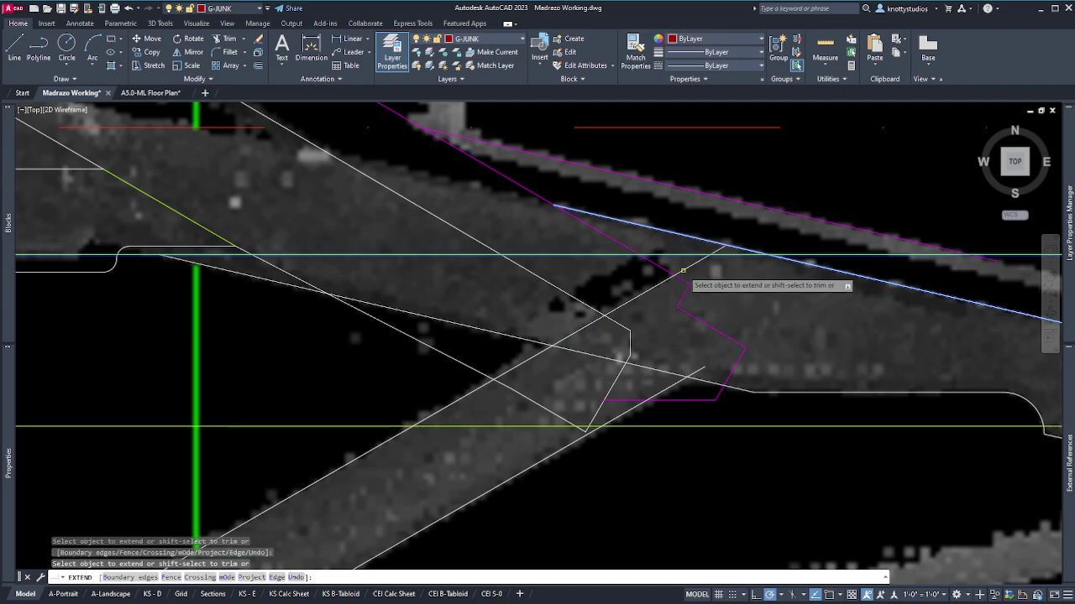
pyautogui.click(696, 381)
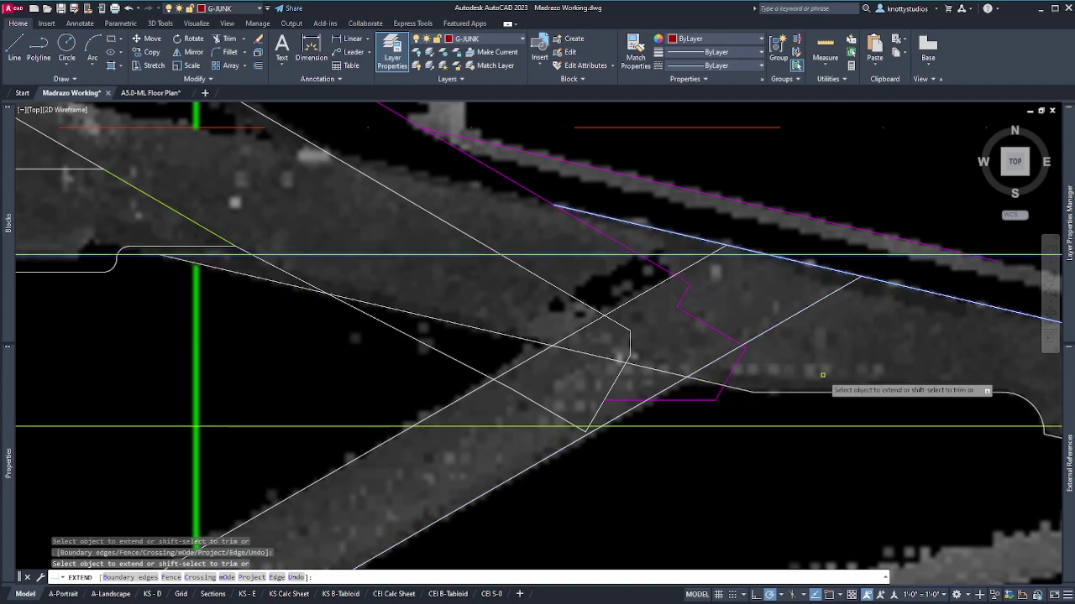
pyautogui.press('Return')
pyautogui.scroll(-5, 601, 300)
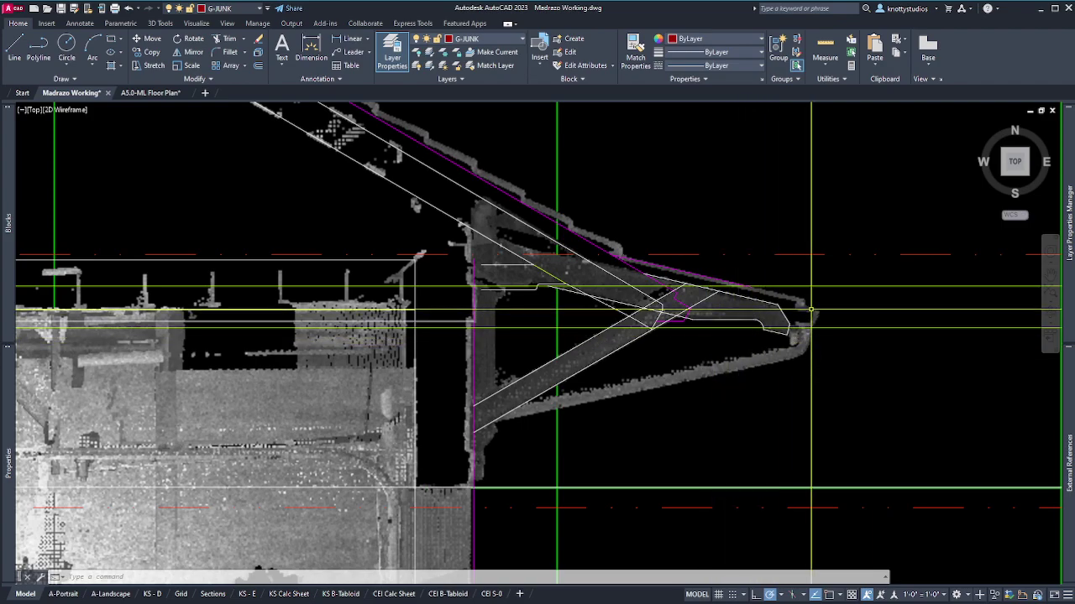
pyautogui.scroll(6, 820, 303)
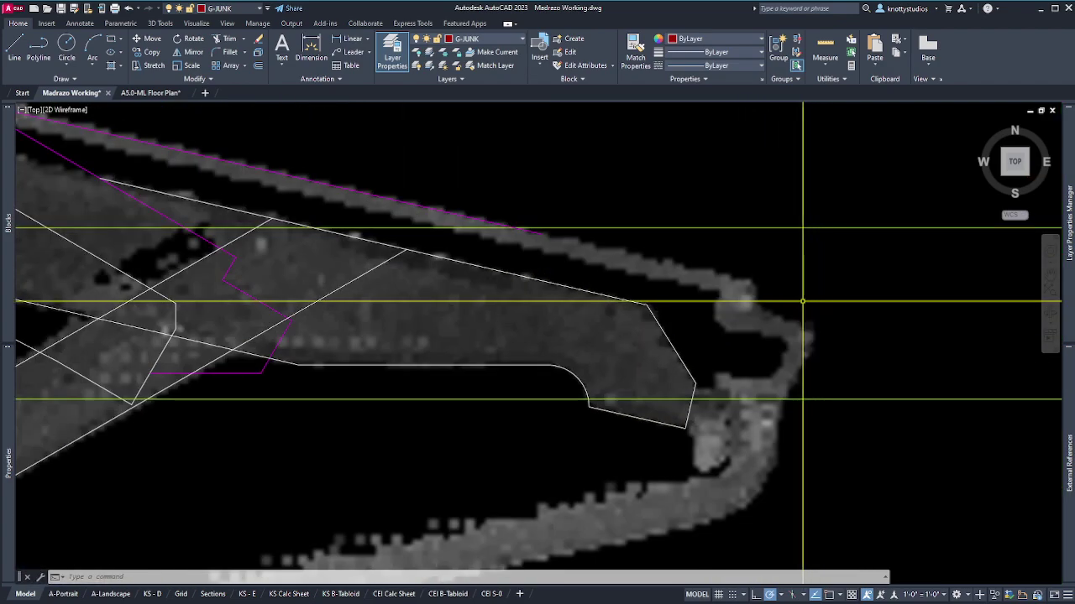
# Draw a temporary guide line at the eave tip
pyautogui.press('l')
pyautogui.press('Return')
pyautogui.click(777, 260)
pyautogui.click(736, 349)
pyautogui.press('Return')
# Extend the magenta roof line to the guide line
pyautogui.write('ex')
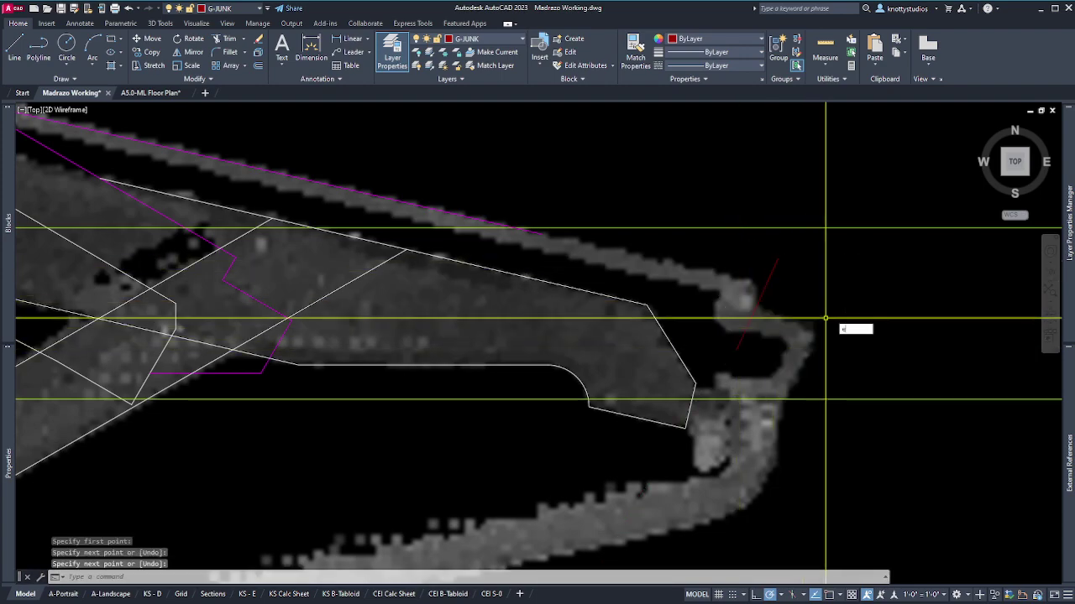
pyautogui.press('Return')
pyautogui.click(840, 293)
pyautogui.click(767, 259)
pyautogui.click(826, 300)
pyautogui.click(783, 261)
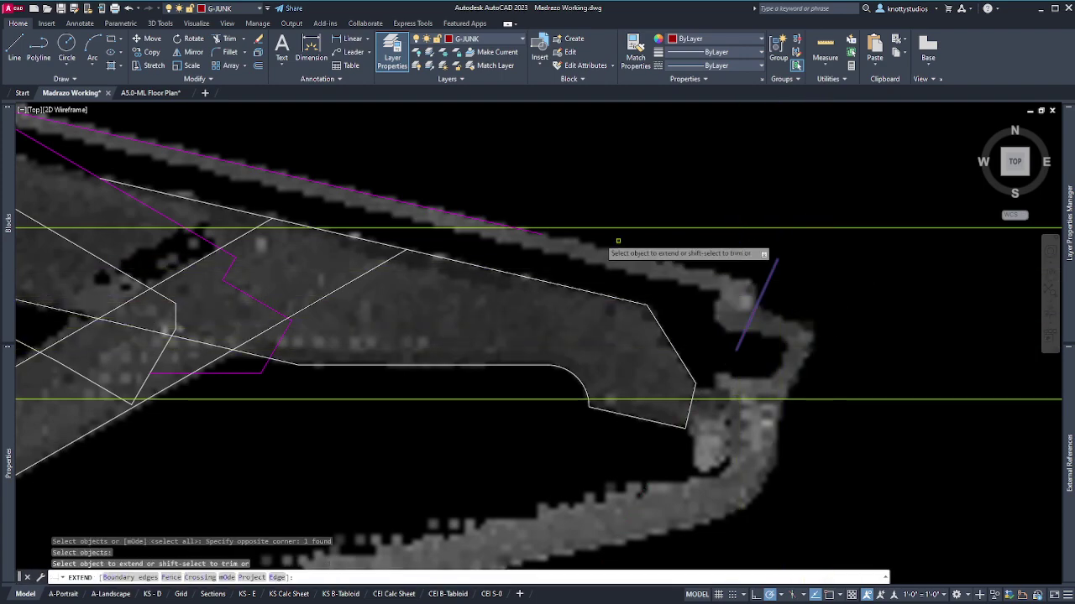
pyautogui.press('Return')
pyautogui.click(542, 234)
pyautogui.press('Escape')
# Erase the temporary guide line
pyautogui.write('e')
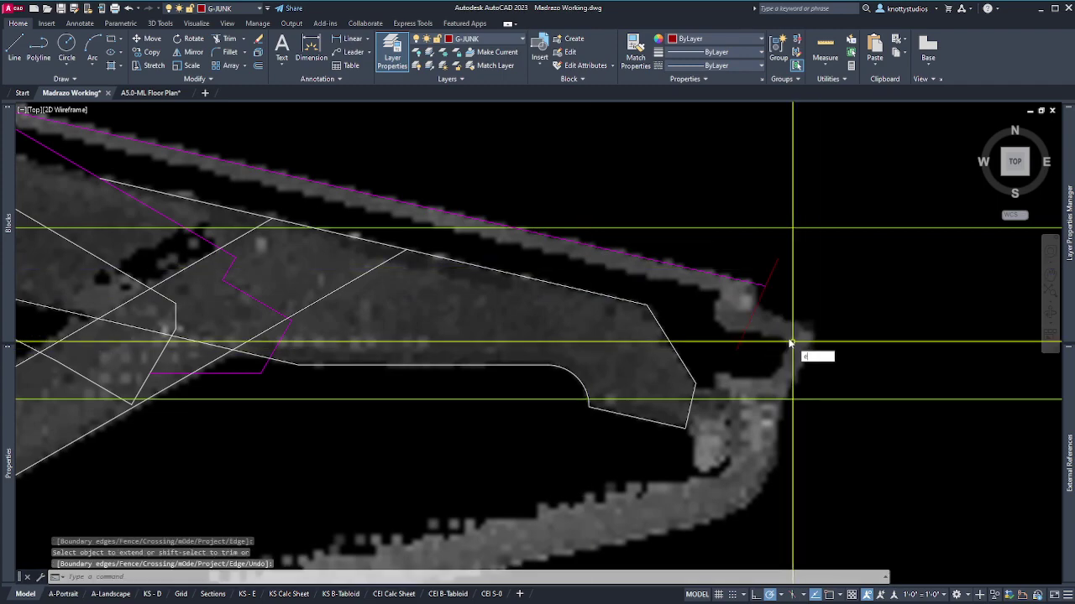
pyautogui.press('Return')
pyautogui.click(731, 326)
pyautogui.click(792, 312)
pyautogui.scroll(-2, 894, 359)
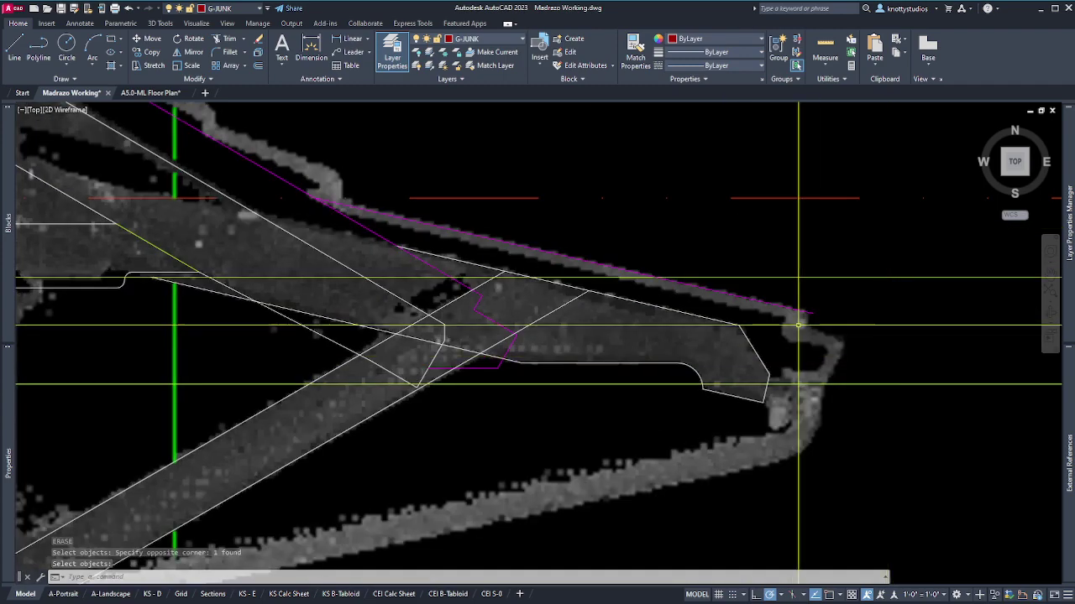
pyautogui.scroll(-2, 814, 354)
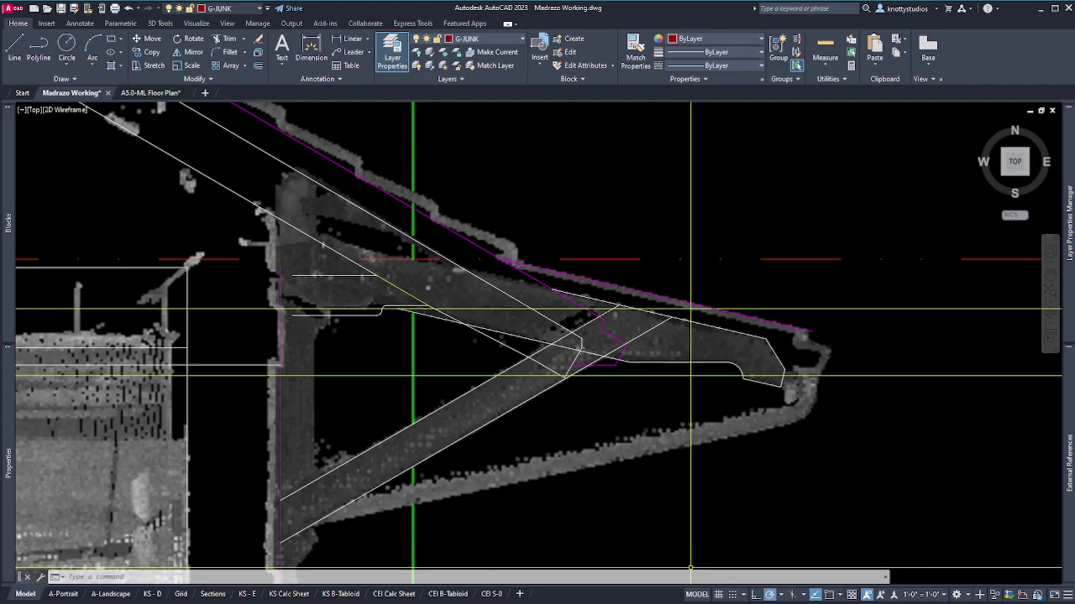
# Chamfer the vertical magenta post line to the magenta roof line, forming a sharp corner
pyautogui.moveTo(690, 568); pyautogui.dragTo(668, 575, button='middle')
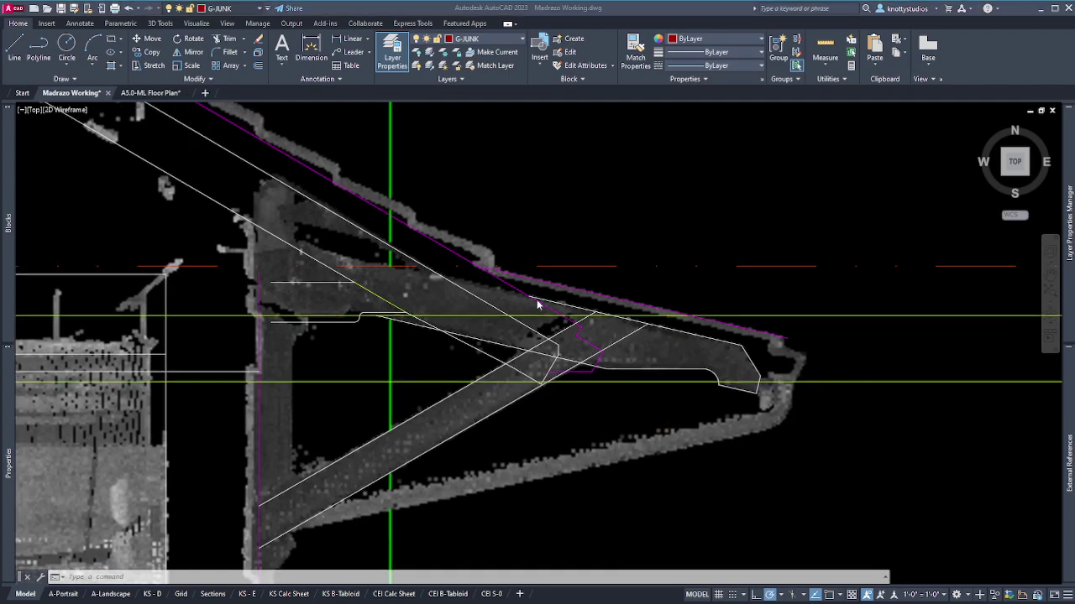
pyautogui.click(301, 246)
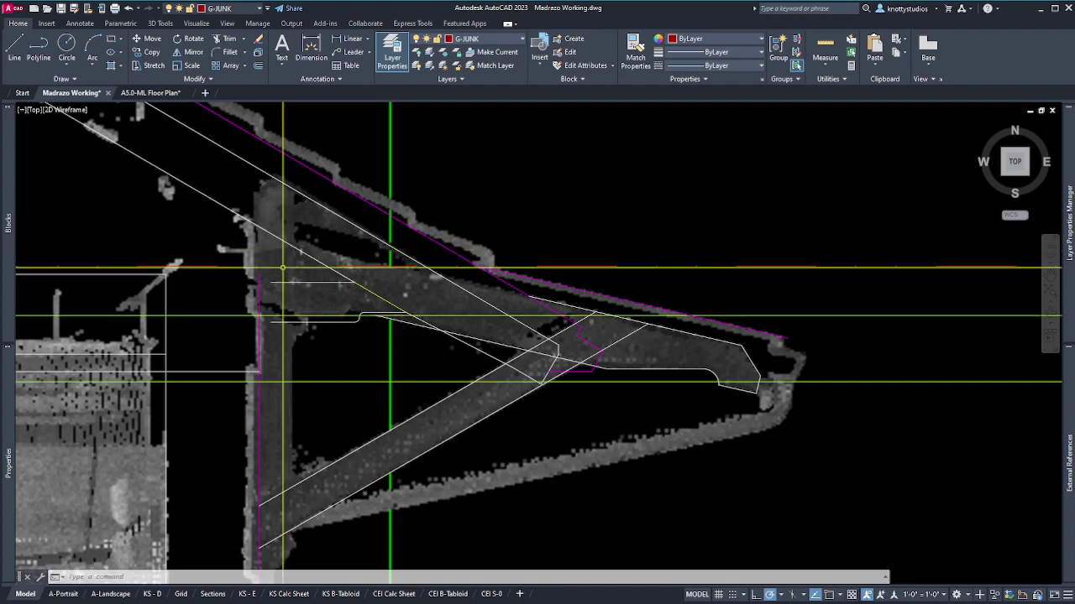
pyautogui.write('cha')
pyautogui.press('Return')
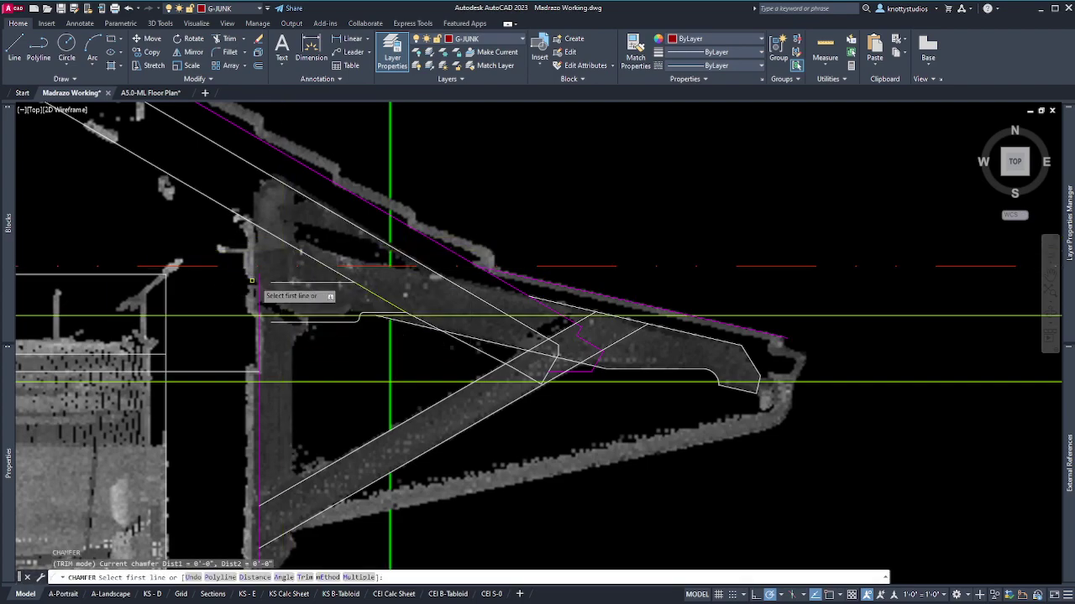
pyautogui.click(259, 281)
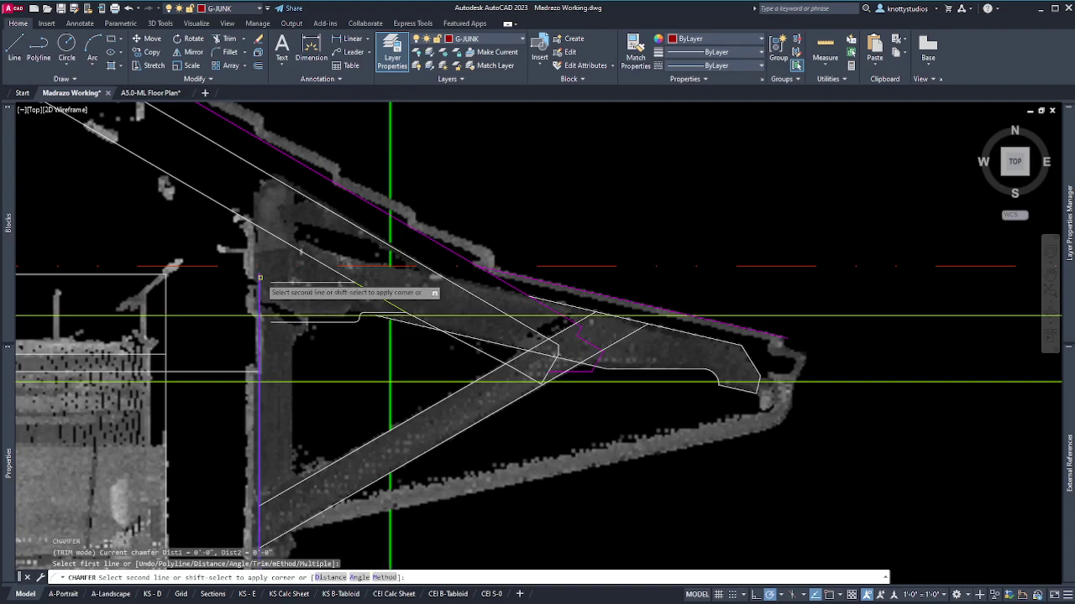
pyautogui.click(550, 303)
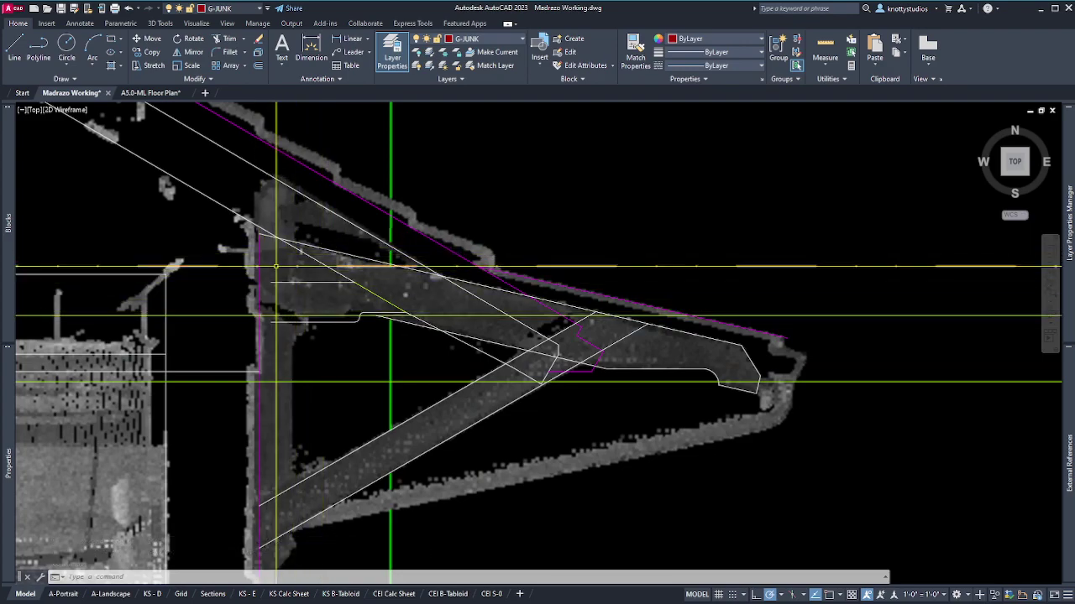
pyautogui.write('z')
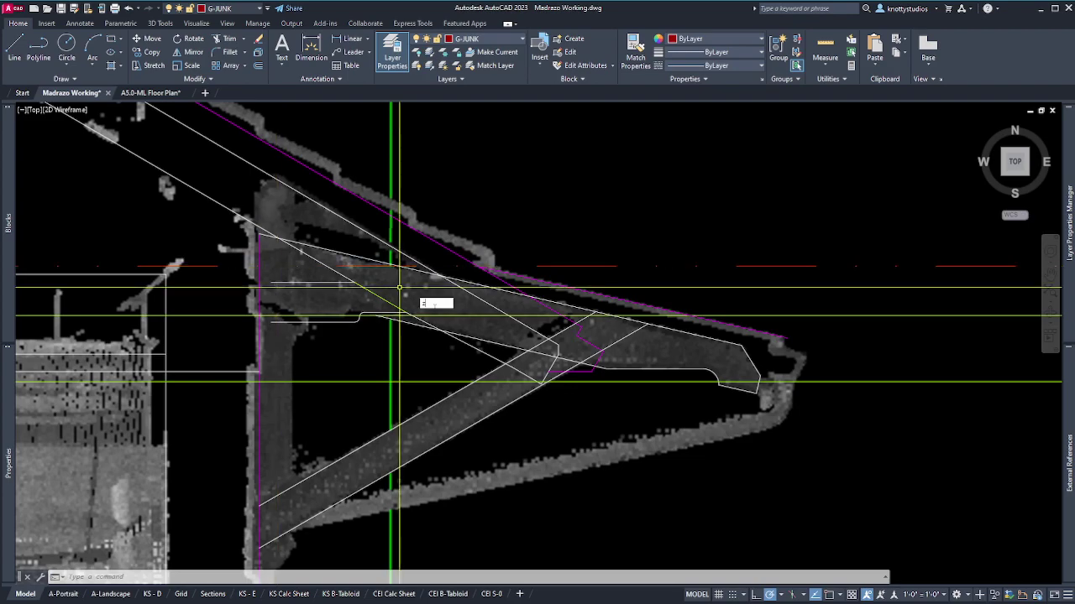
pyautogui.press('Escape')
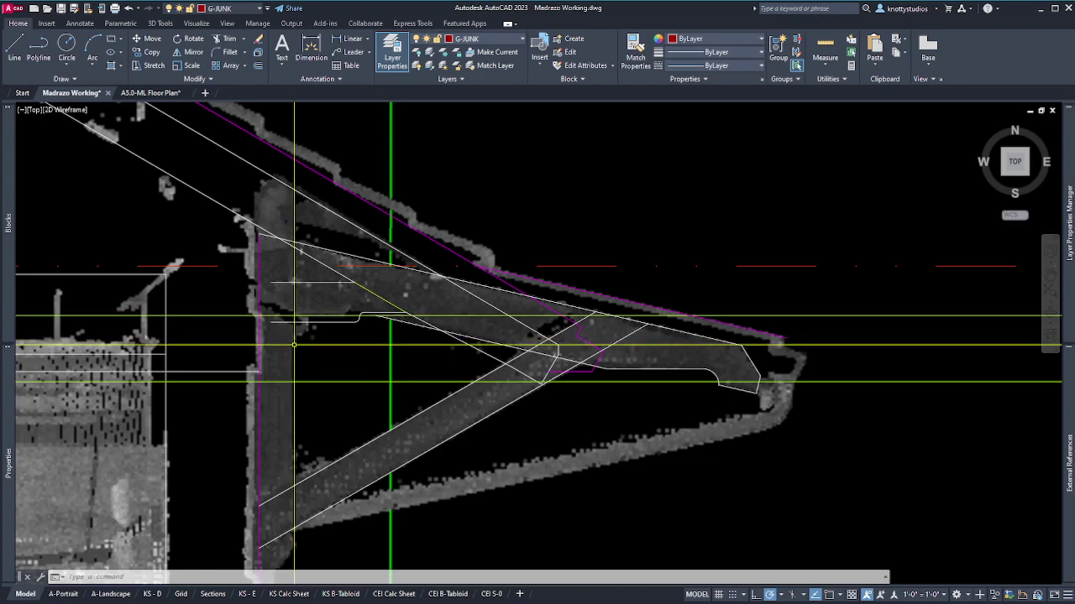
# Extend the sloped brace line left to the vertical magenta post line
pyautogui.write('ex')
pyautogui.press('Return')
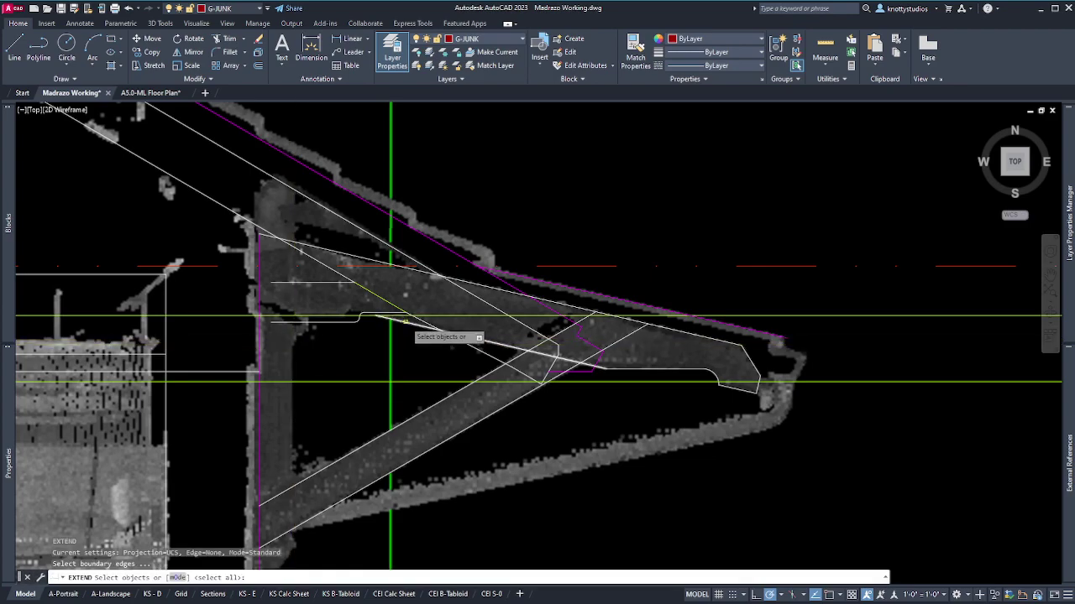
pyautogui.click(260, 273)
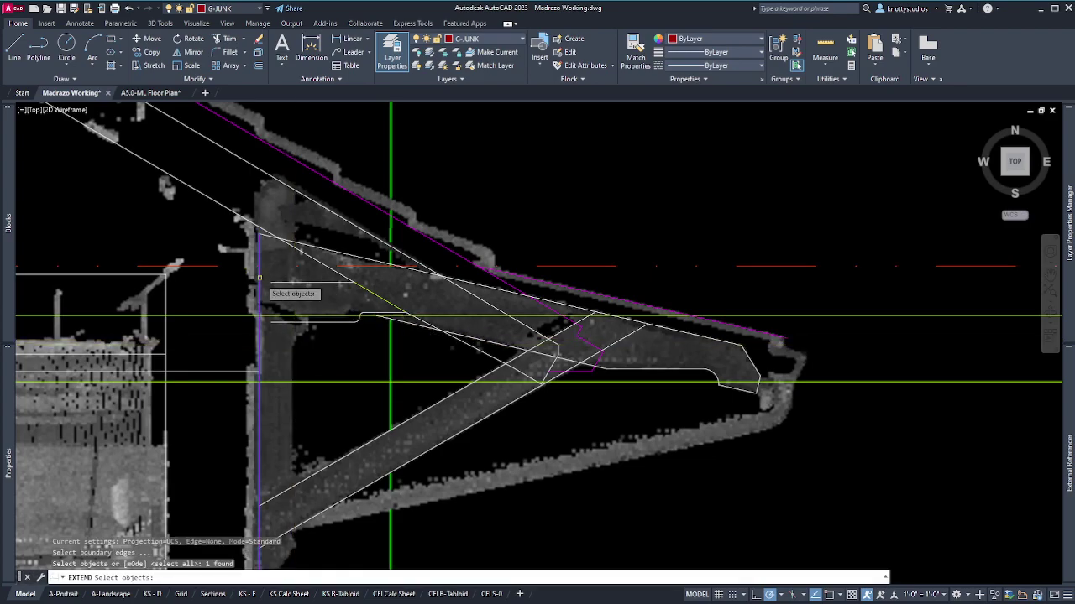
pyautogui.press('Return')
pyautogui.click(399, 322)
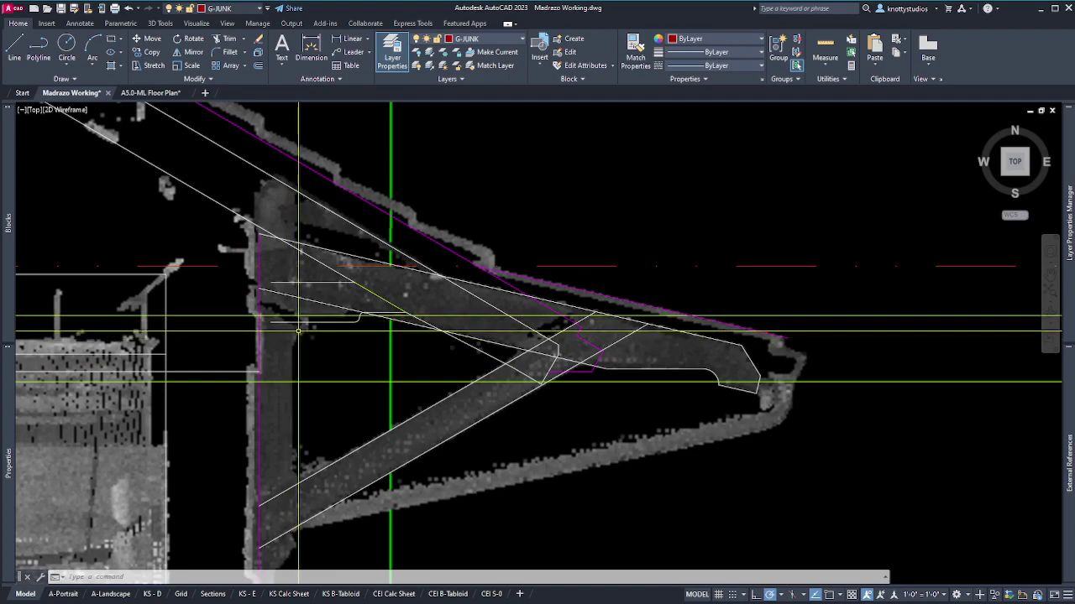
pyautogui.scroll(5, 298, 332)
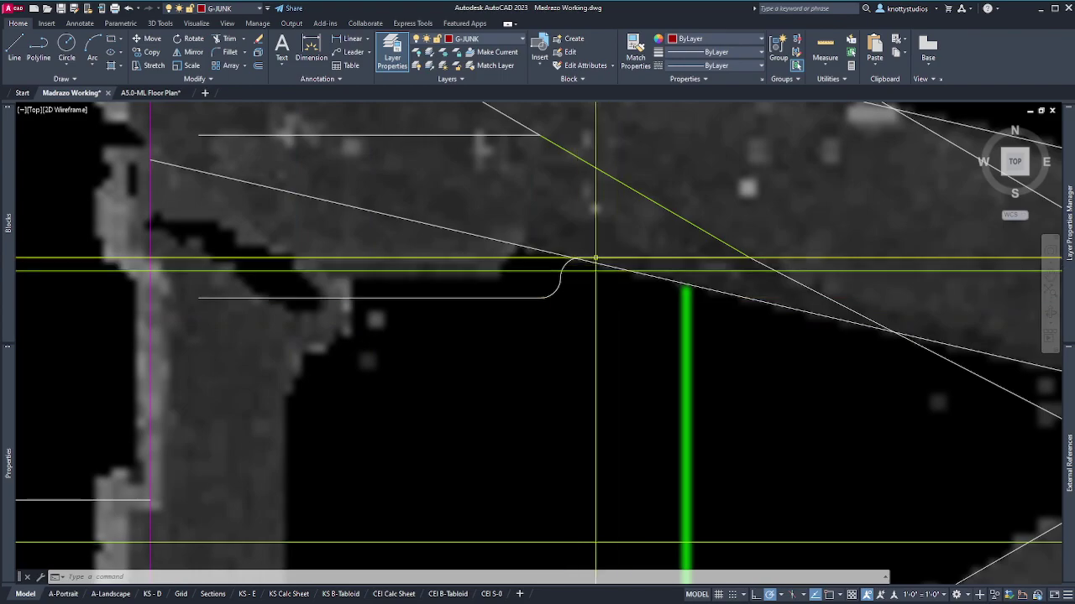
pyautogui.scroll(-4, 532, 286)
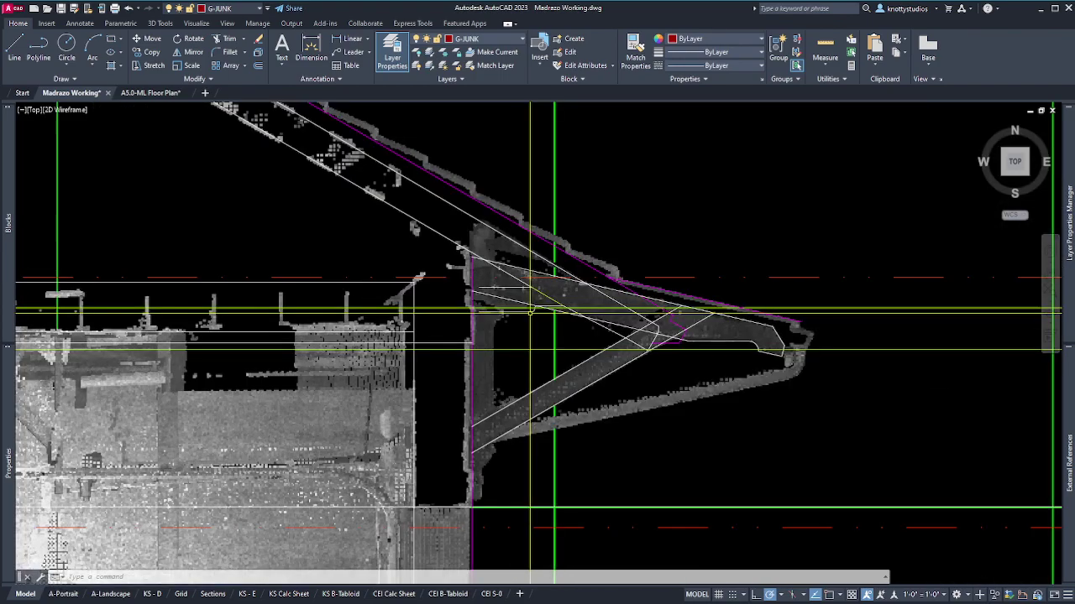
pyautogui.scroll(-8, 532, 313)
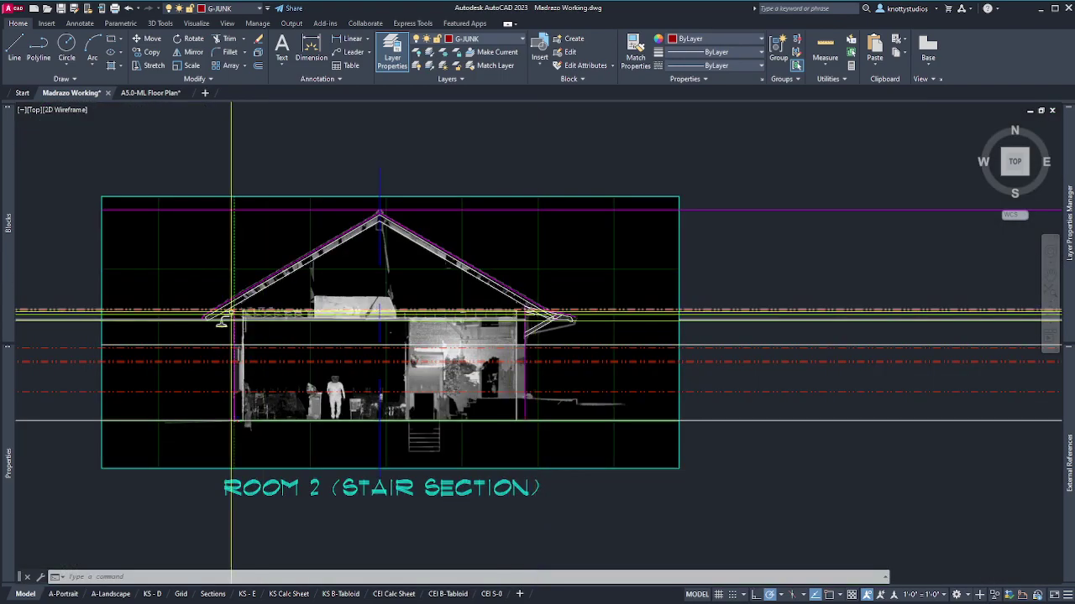
pyautogui.scroll(10, 225, 316)
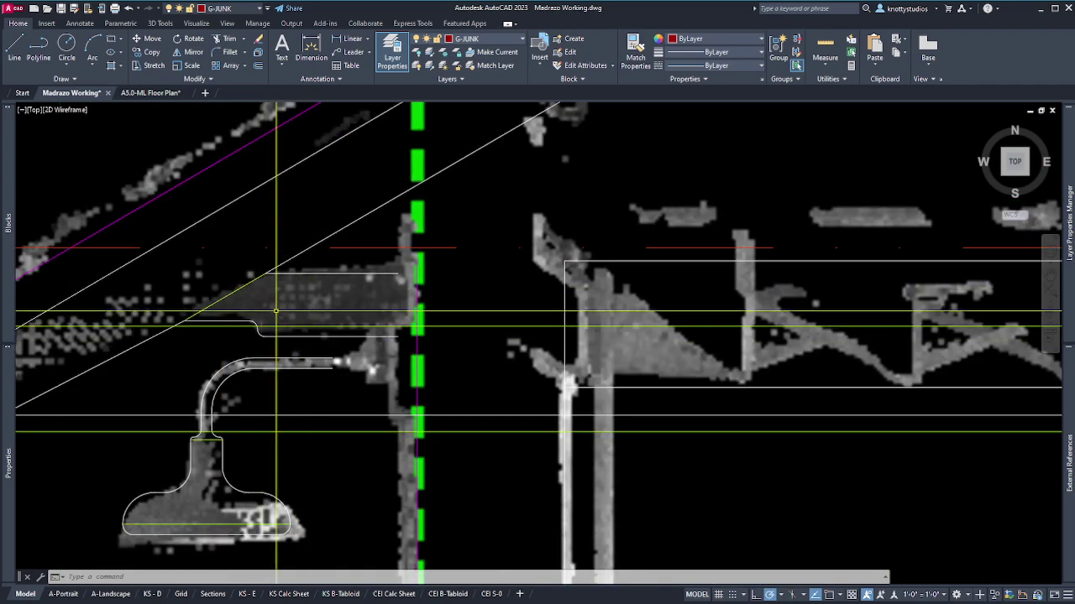
pyautogui.scroll(-9, 225, 310)
pyautogui.scroll(9, 556, 306)
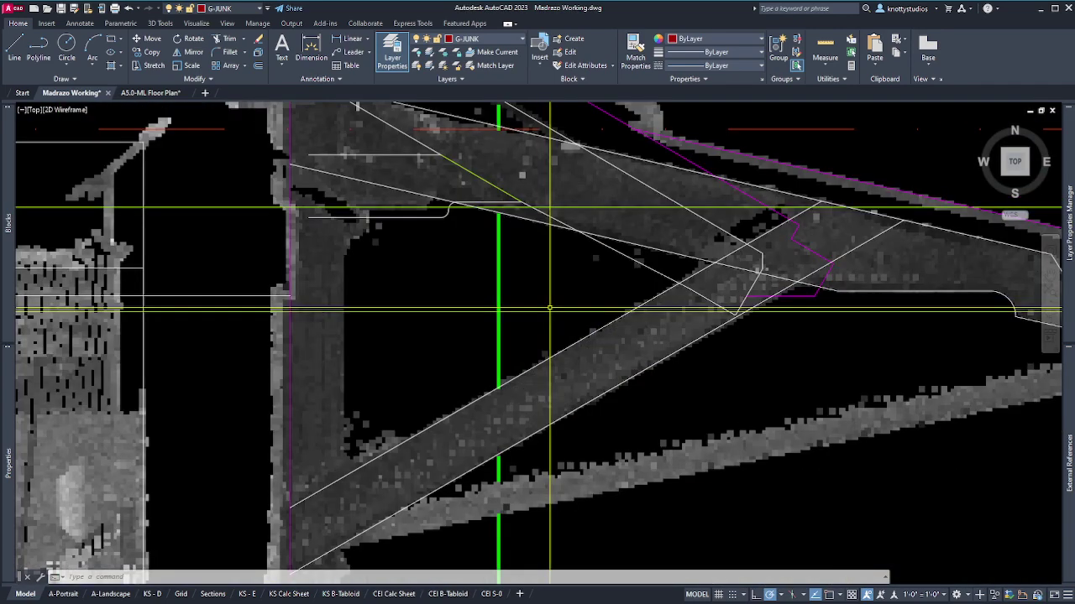
pyautogui.scroll(-2, 547, 308)
pyautogui.scroll(6, 548, 308)
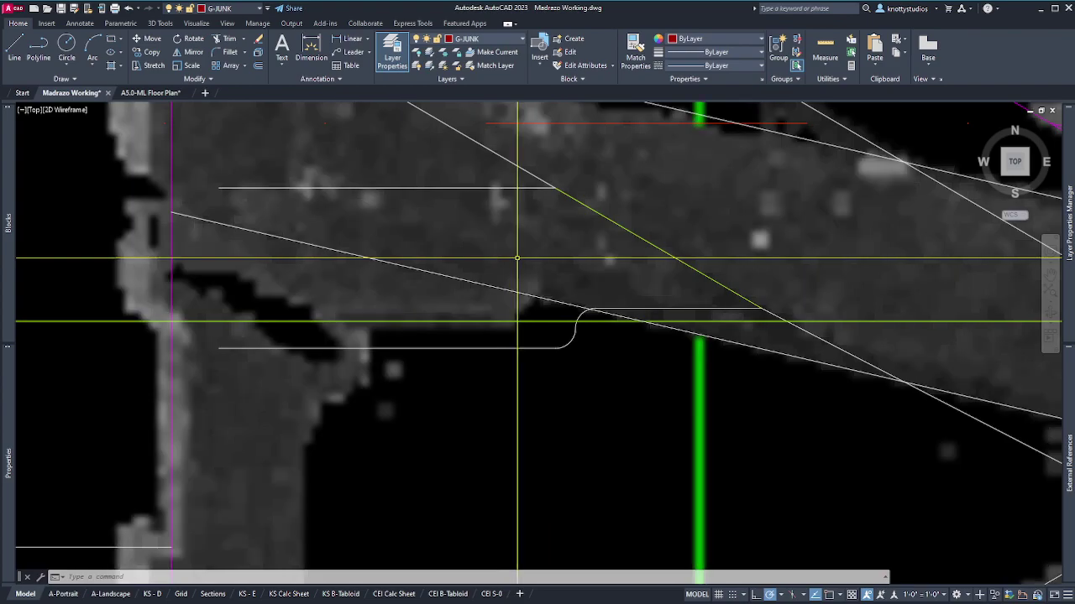
pyautogui.scroll(-7, 554, 311)
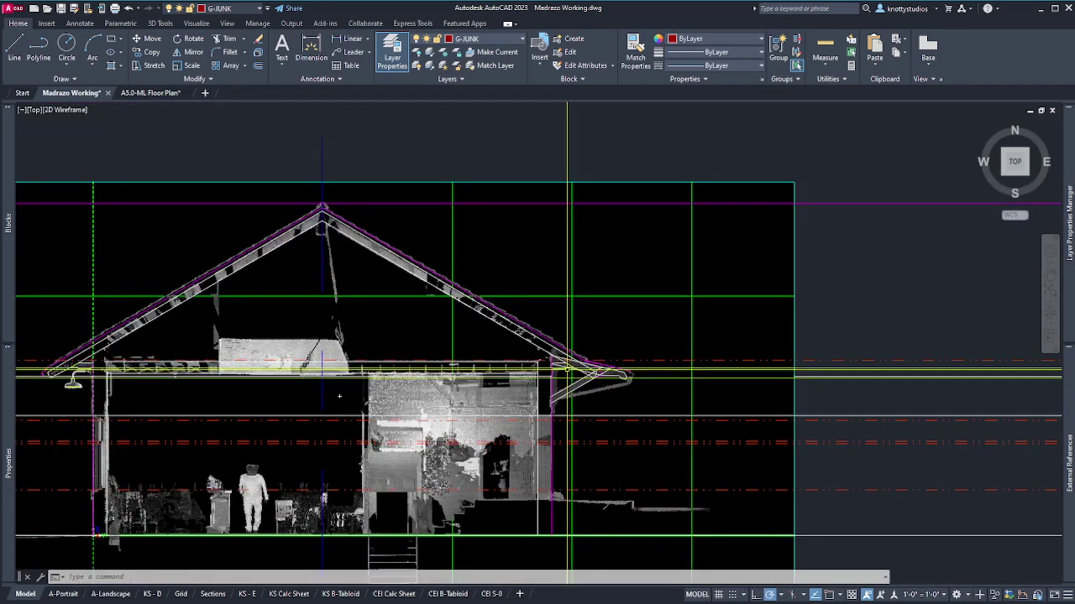
pyautogui.scroll(8, 249, 360)
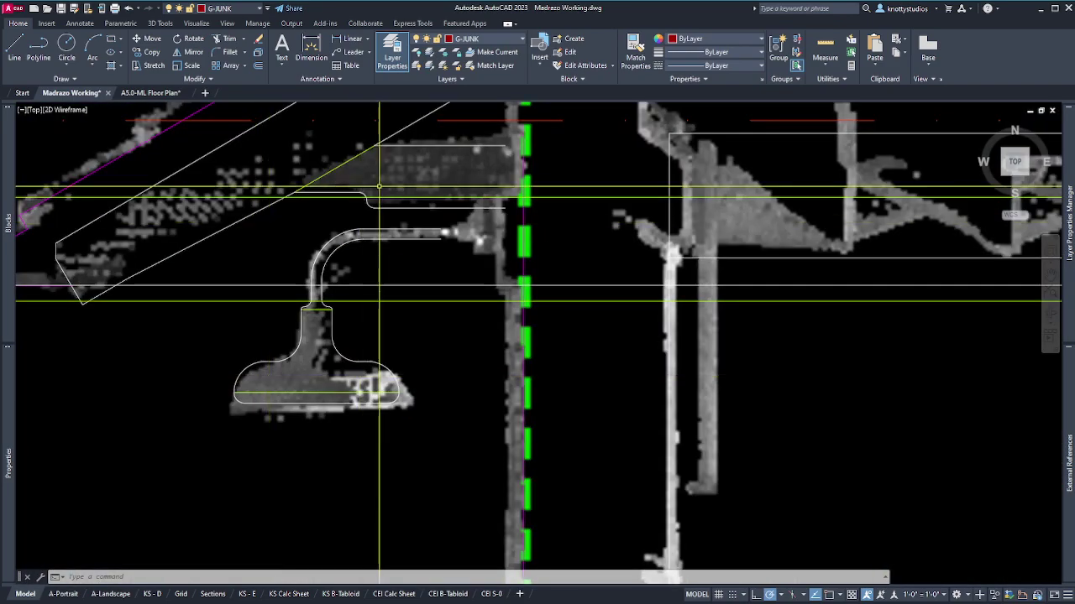
pyautogui.scroll(-3, 379, 186)
pyautogui.scroll(5, 454, 332)
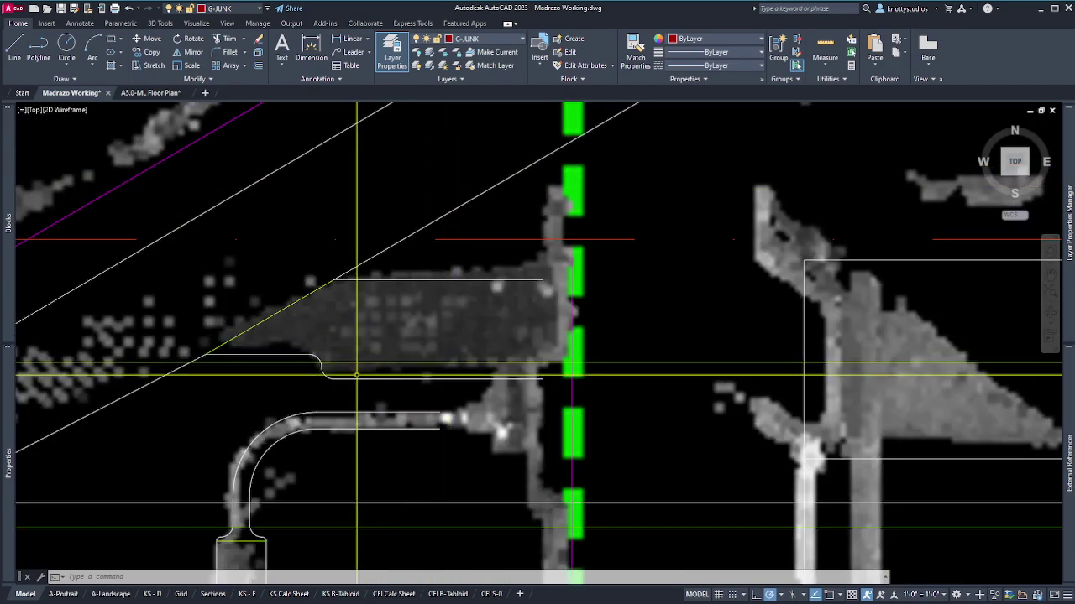
pyautogui.scroll(-6, 186, 355)
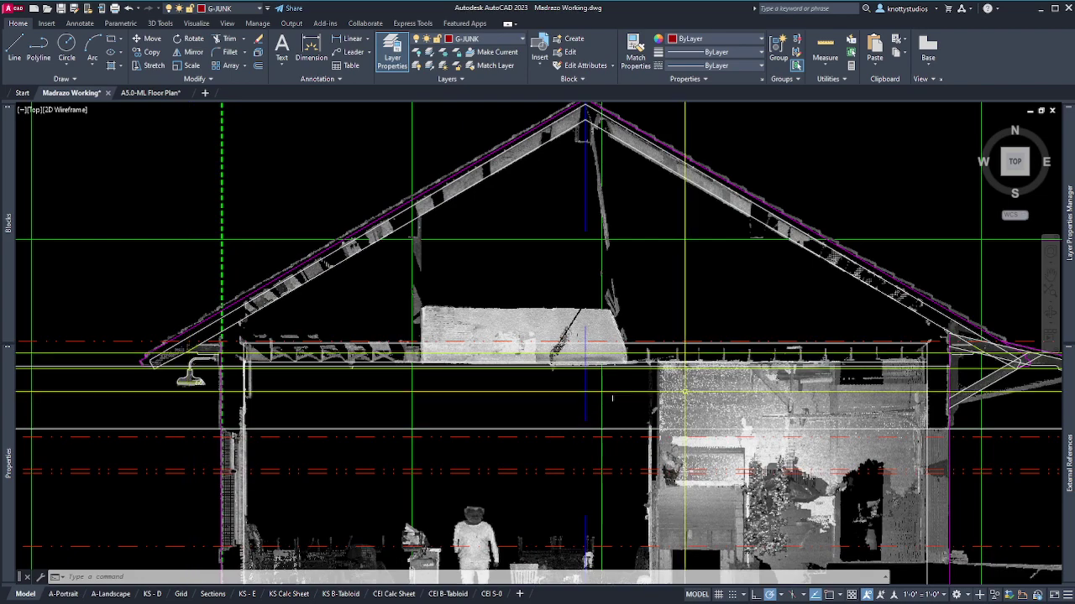
pyautogui.scroll(-4, 685, 393)
pyautogui.scroll(10, 365, 379)
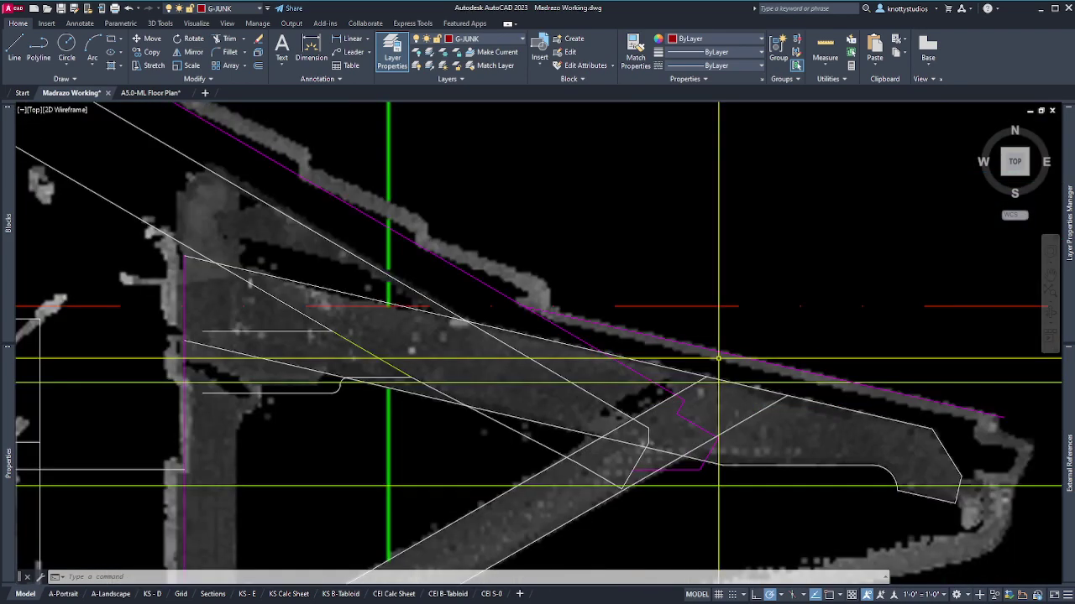
pyautogui.scroll(2, 247, 403)
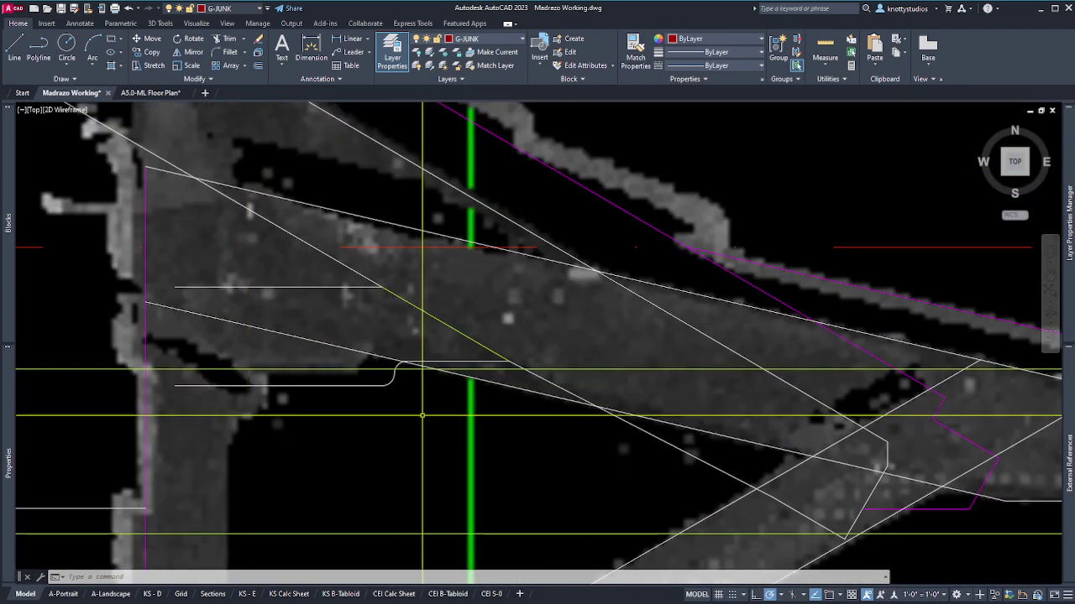
# Move the stepped tail lines and their arc up to the brace crossing, with object snap on
pyautogui.write('m')
pyautogui.press('Return')
pyautogui.click(416, 391)
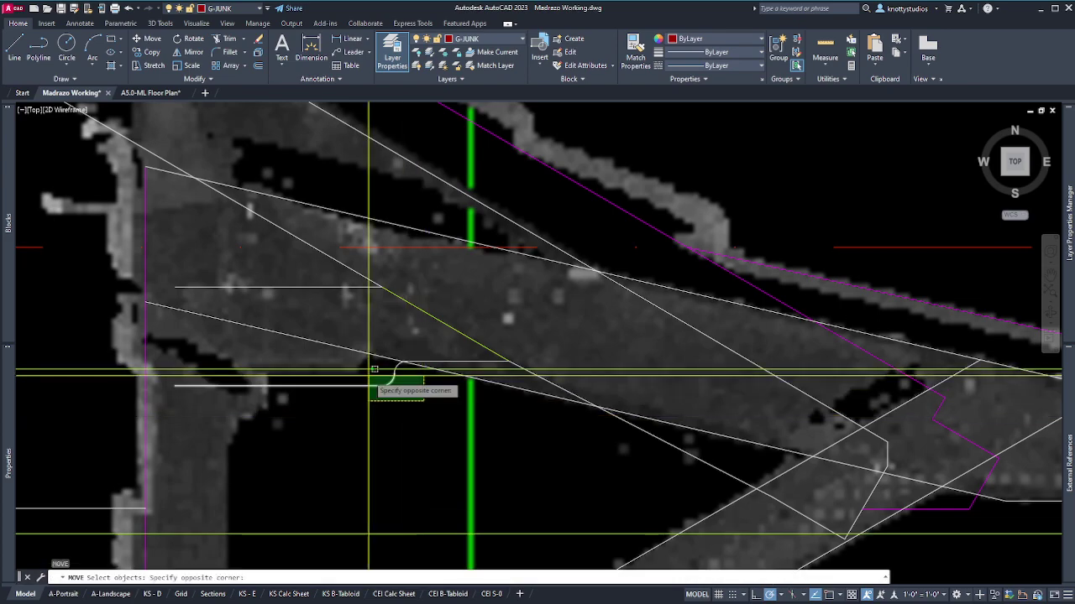
pyautogui.click(369, 375)
pyautogui.click(419, 362)
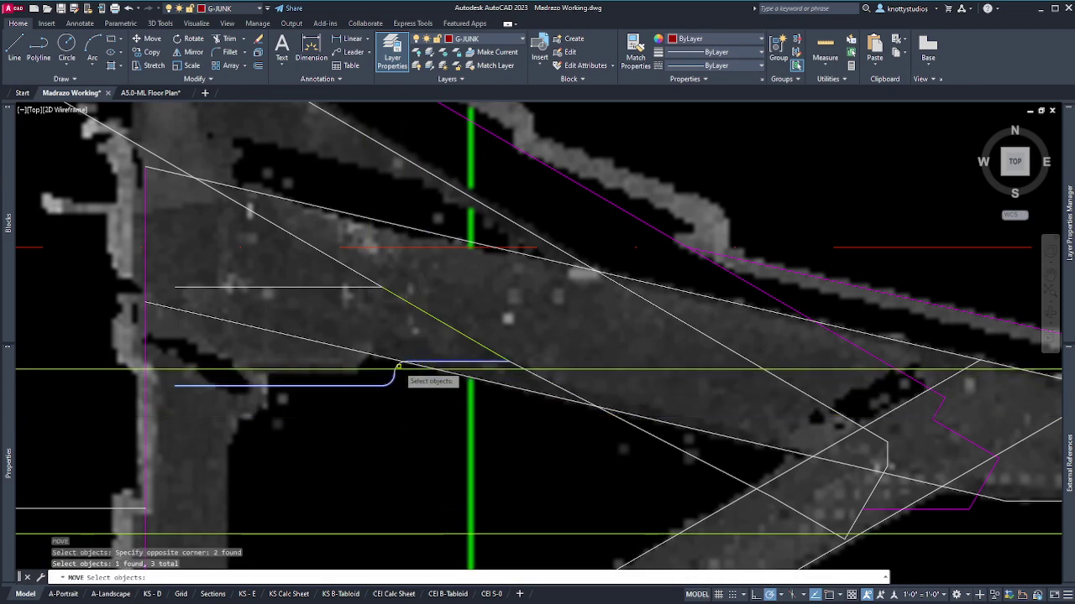
pyautogui.click(399, 366)
pyautogui.click(324, 288)
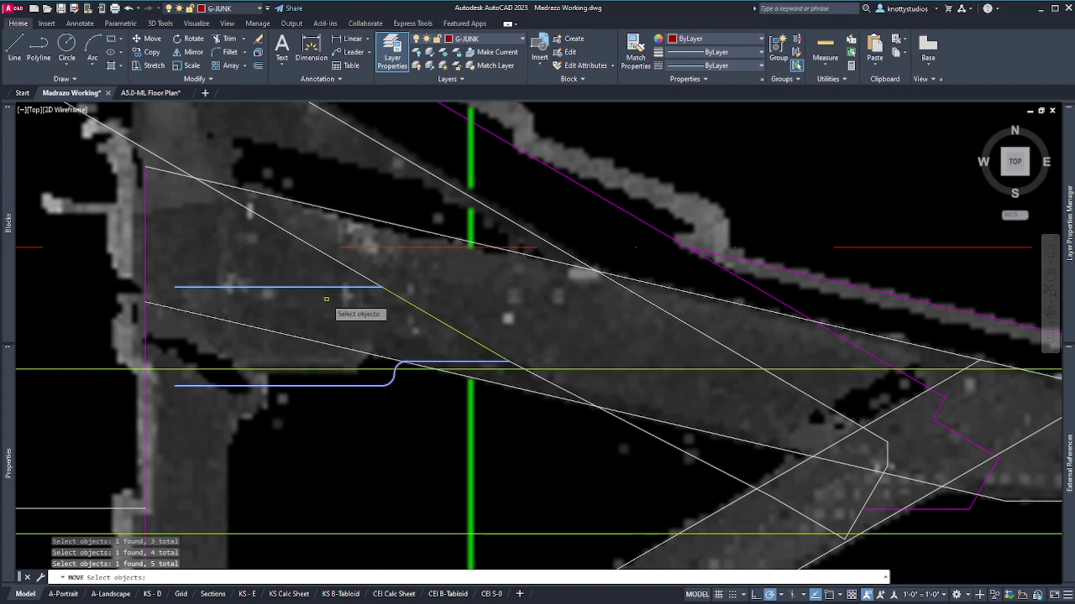
pyautogui.press('Return')
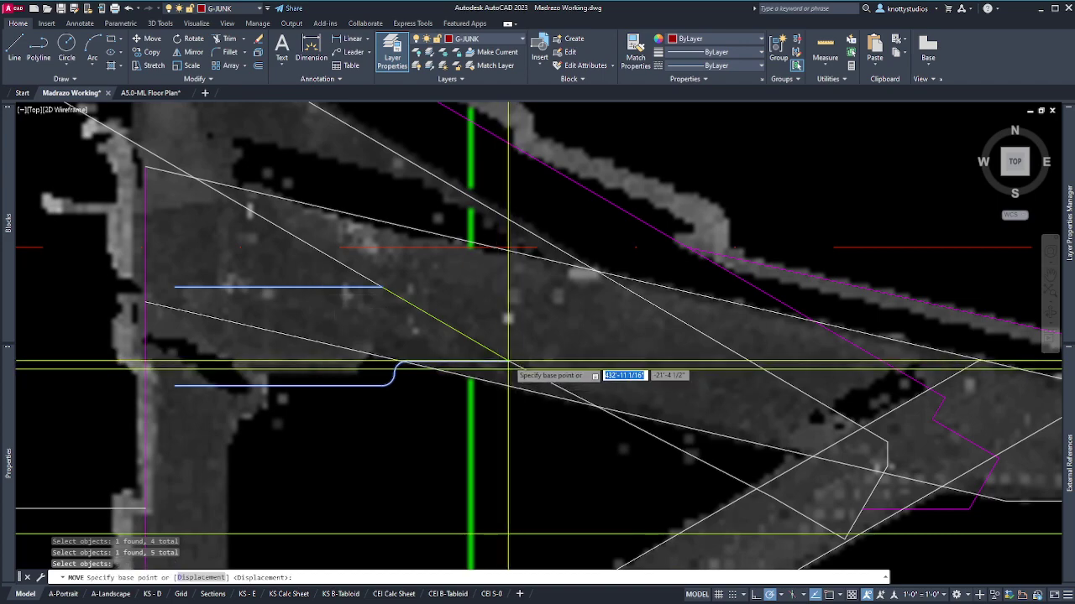
pyautogui.click(829, 595)
pyautogui.click(510, 361)
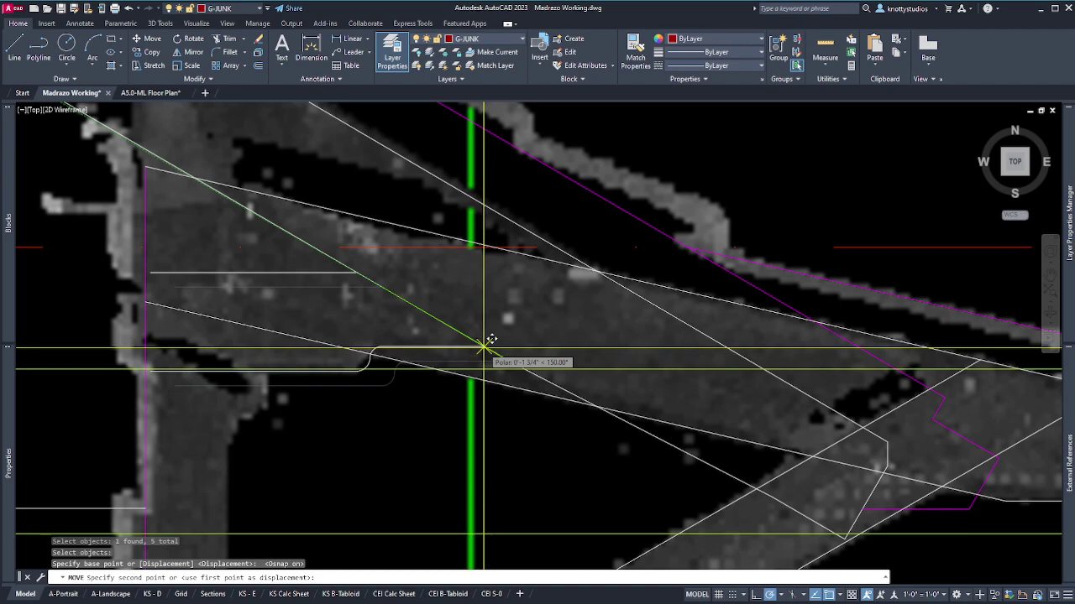
pyautogui.click(485, 345)
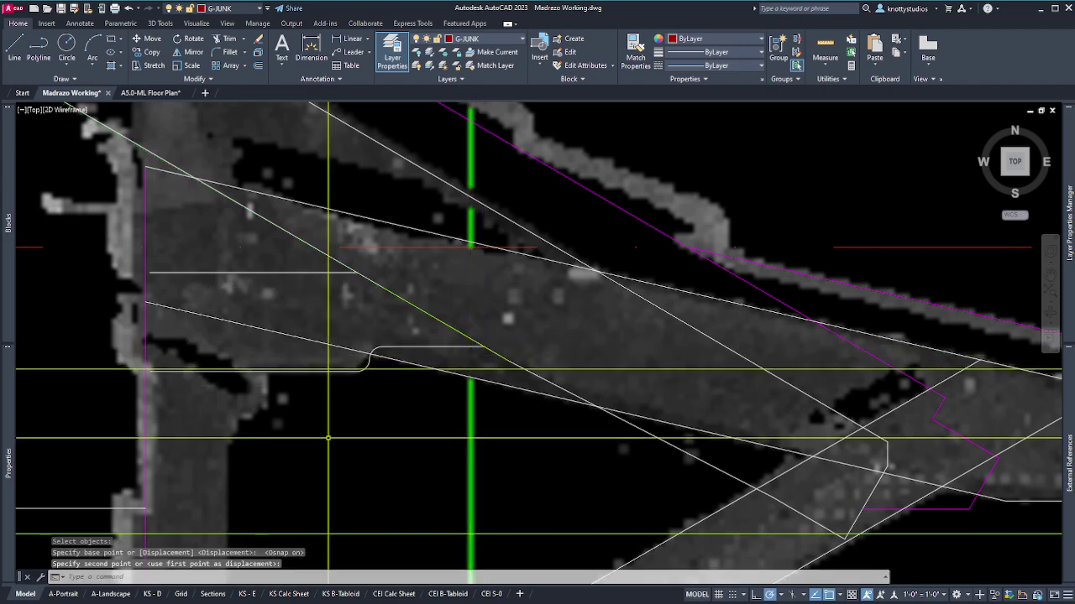
# Extend the short horizontal line and the lower line back to the post line
pyautogui.write('ex')
pyautogui.press('Return')
pyautogui.click(157, 424)
pyautogui.click(134, 363)
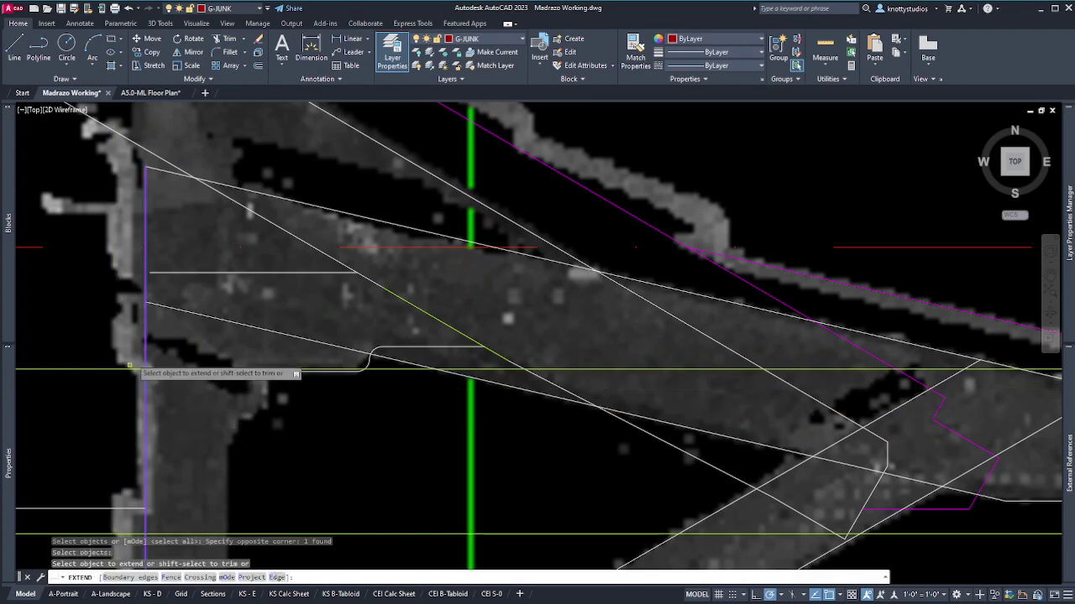
pyautogui.press('Return')
pyautogui.click(166, 268)
pyautogui.click(151, 291)
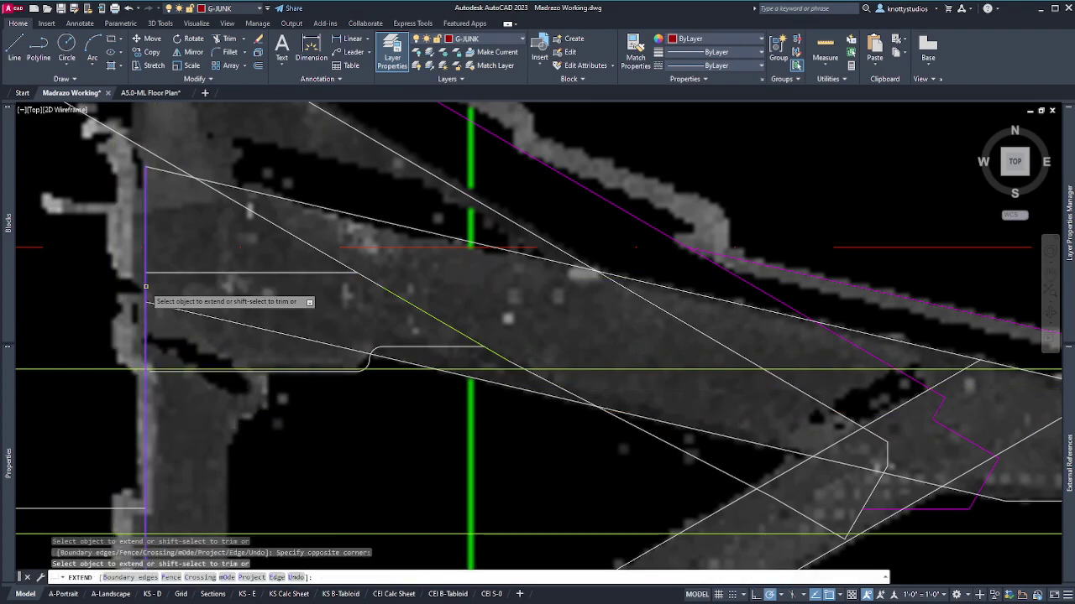
pyautogui.click(172, 371)
pyautogui.press('Return')
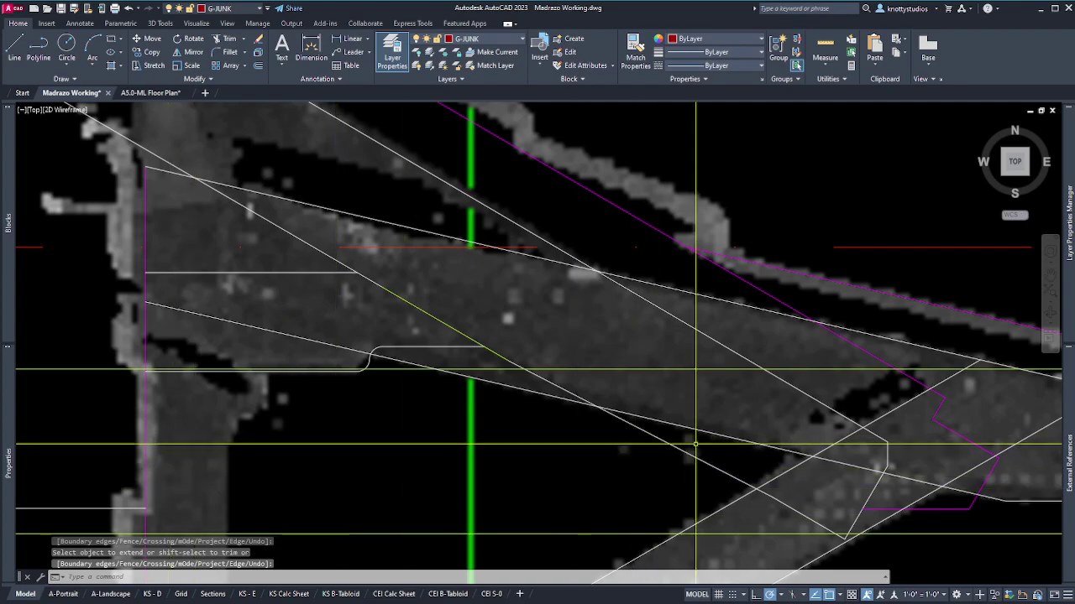
pyautogui.scroll(-2, 583, 445)
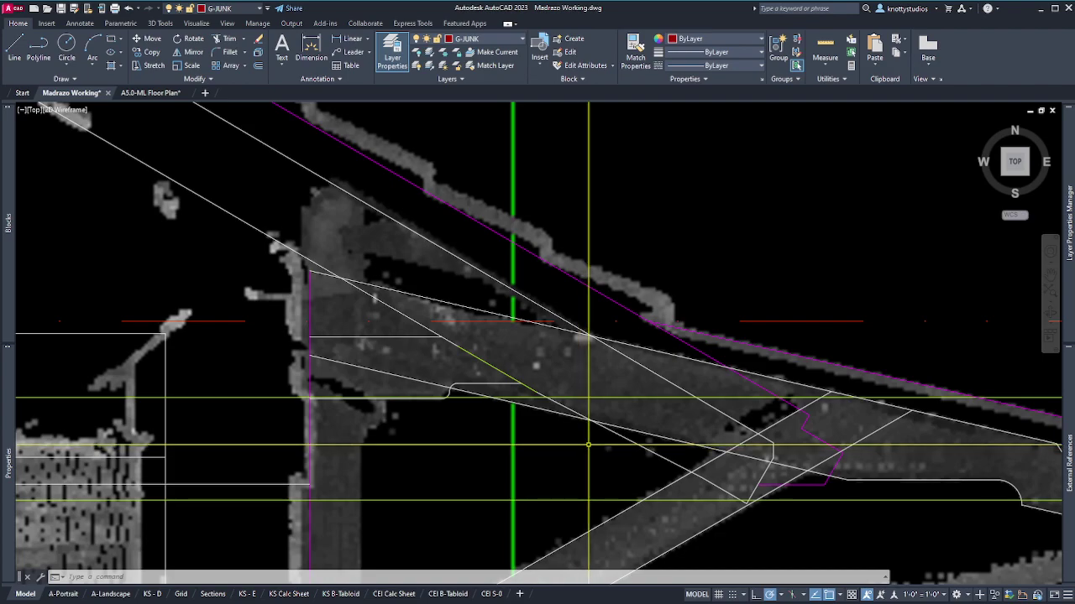
pyautogui.scroll(-2, 588, 445)
pyautogui.scroll(4, 536, 464)
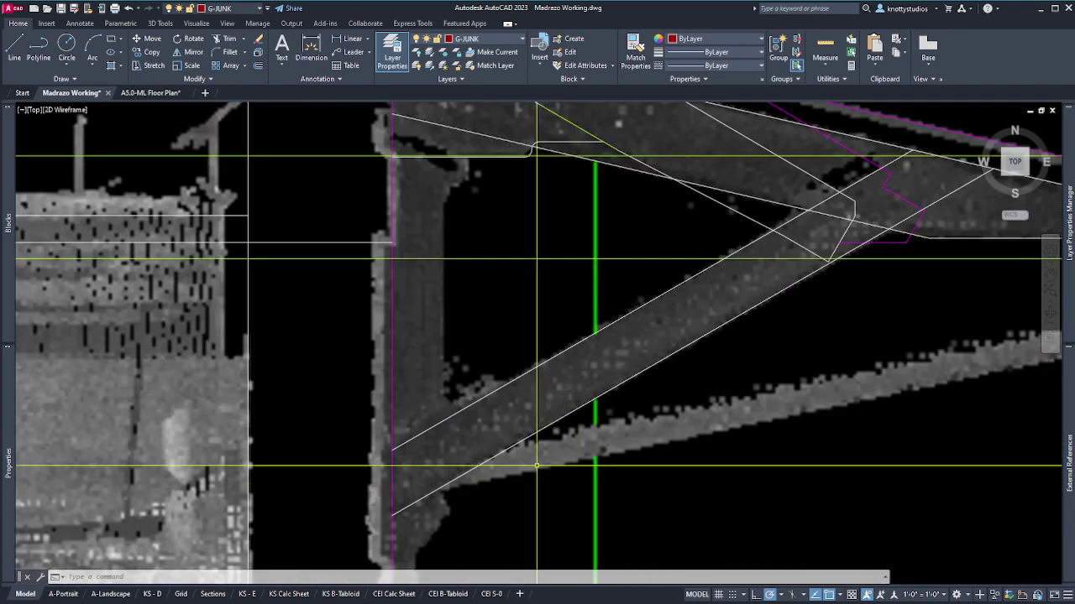
pyautogui.scroll(-3, 537, 465)
pyautogui.scroll(4, 470, 395)
pyautogui.scroll(-2, 588, 387)
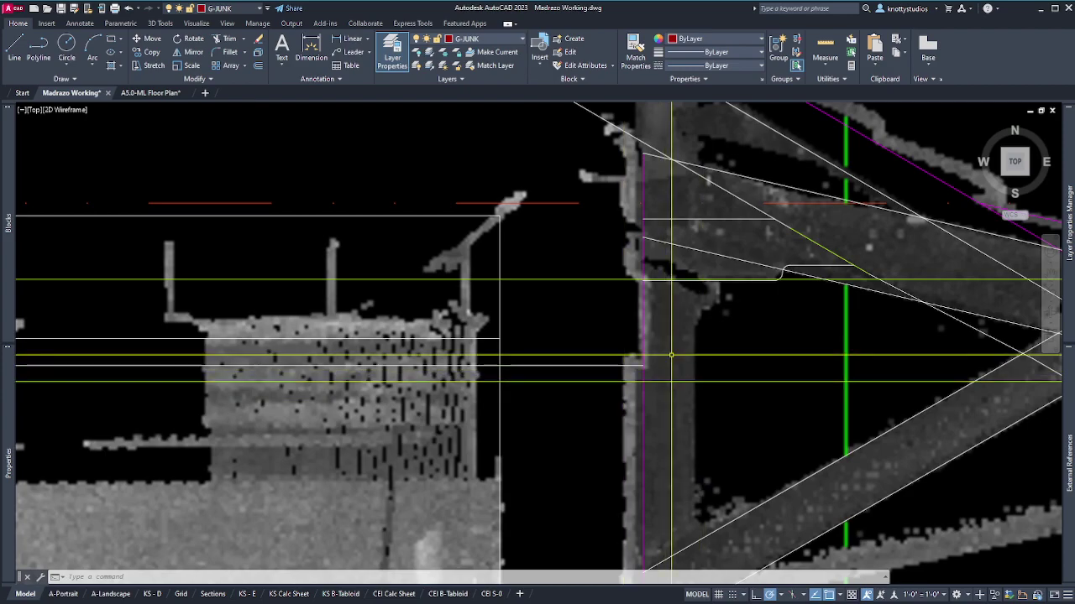
pyautogui.scroll(-2, 671, 355)
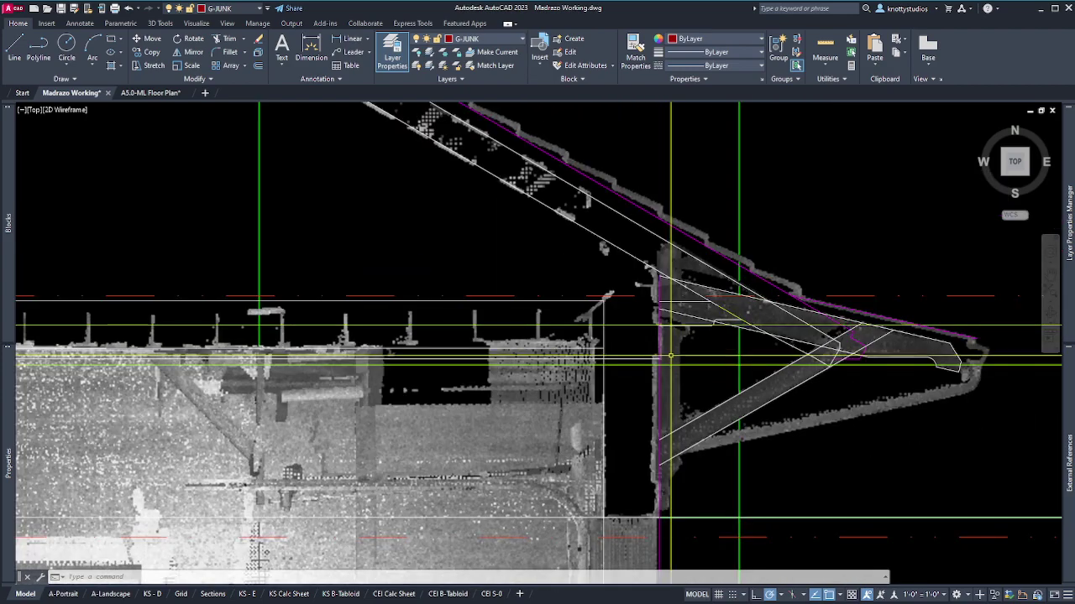
pyautogui.scroll(5, 668, 364)
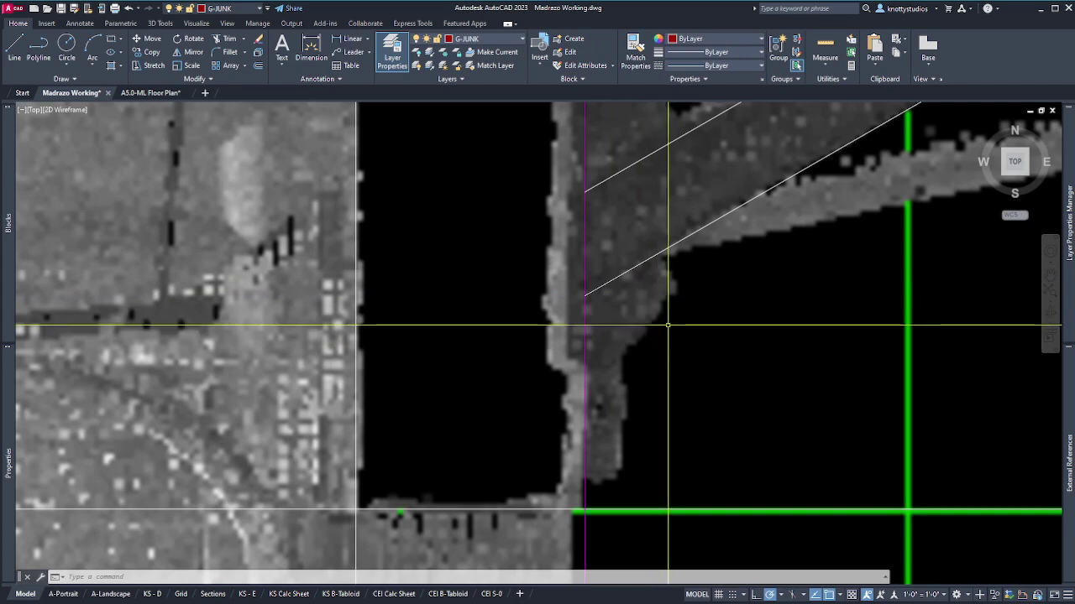
# Close off the lower brace end at the post with a short 45° line
pyautogui.write('l')
pyautogui.press('Return')
pyautogui.click(622, 357)
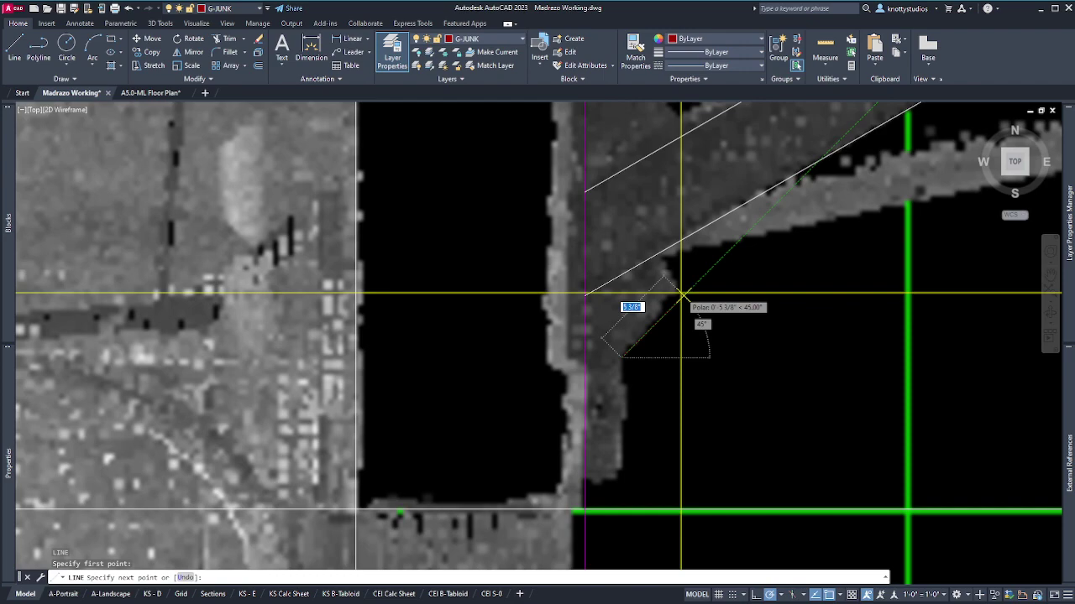
pyautogui.click(681, 296)
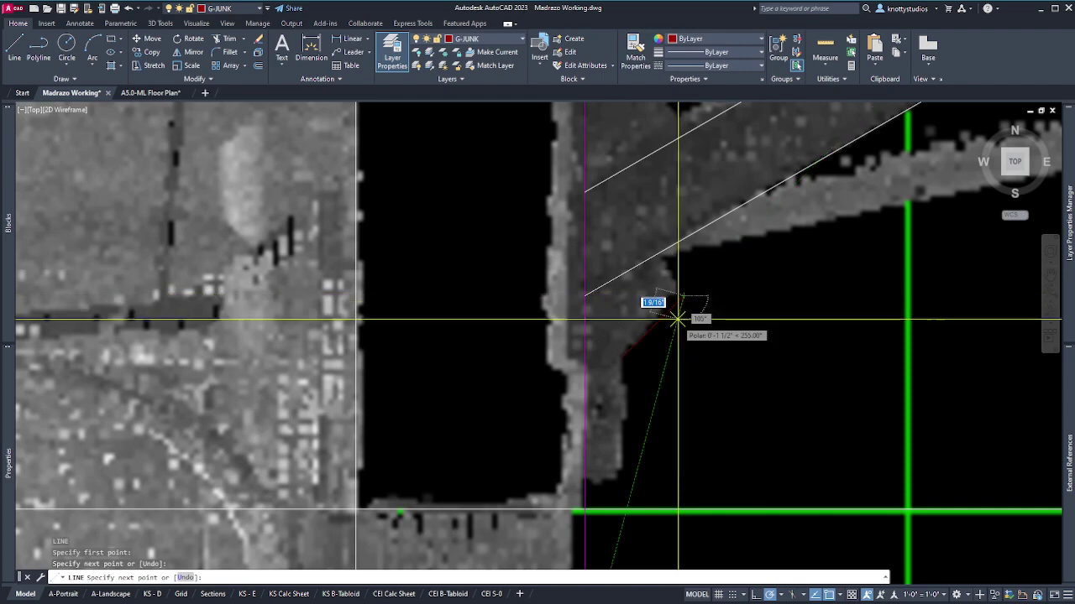
pyautogui.press('Return')
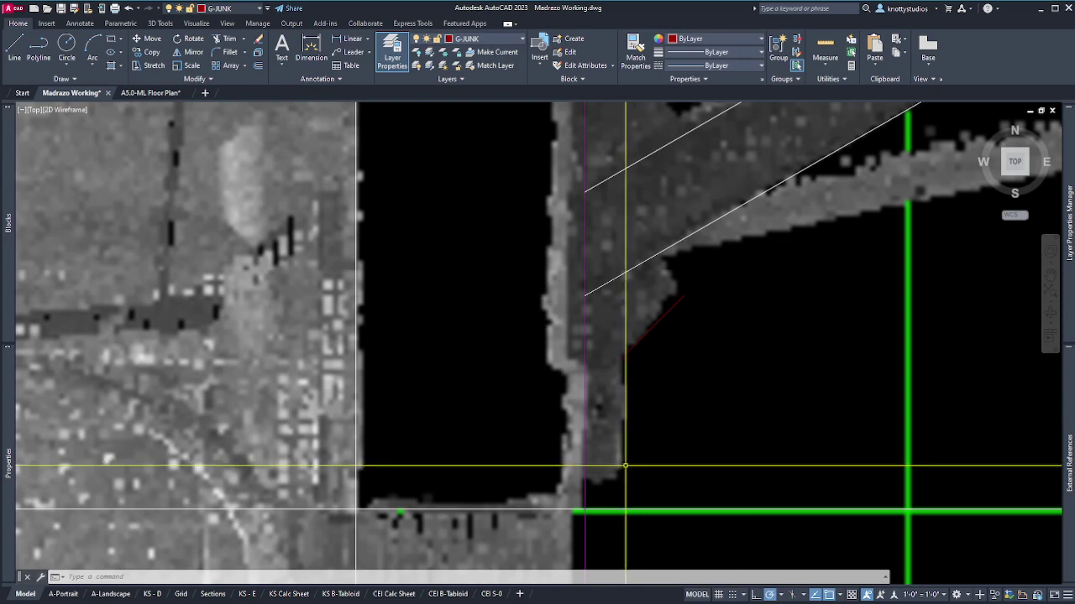
pyautogui.scroll(-5, 623, 460)
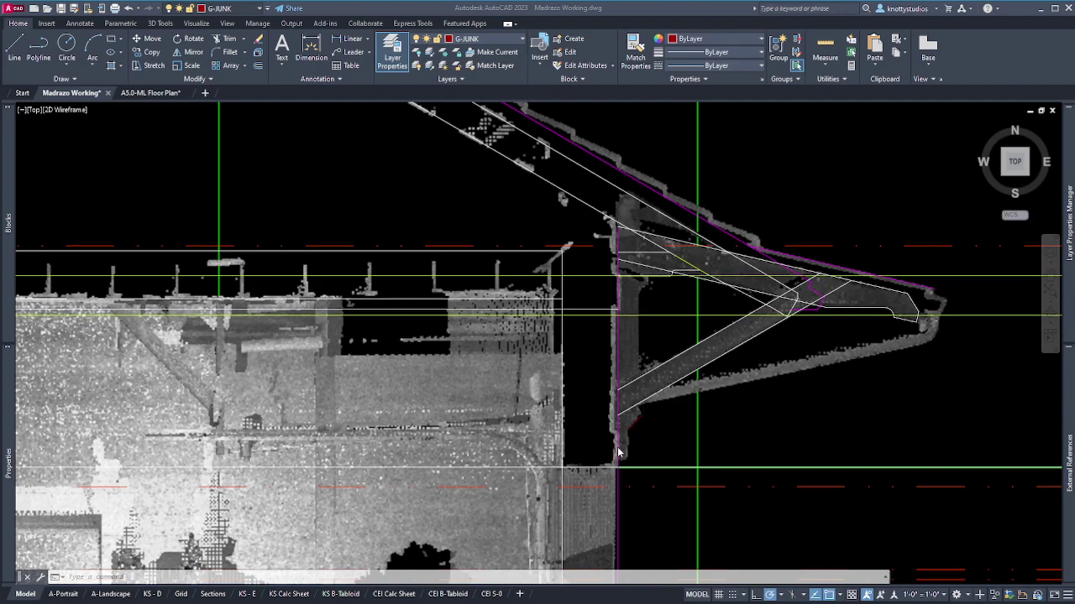
pyautogui.scroll(5, 623, 445)
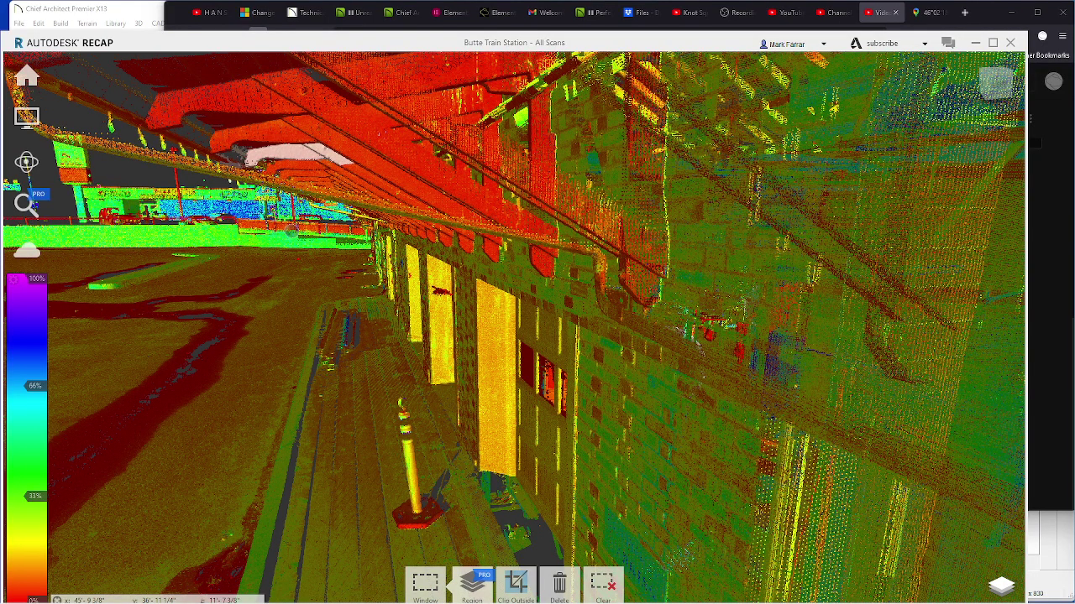
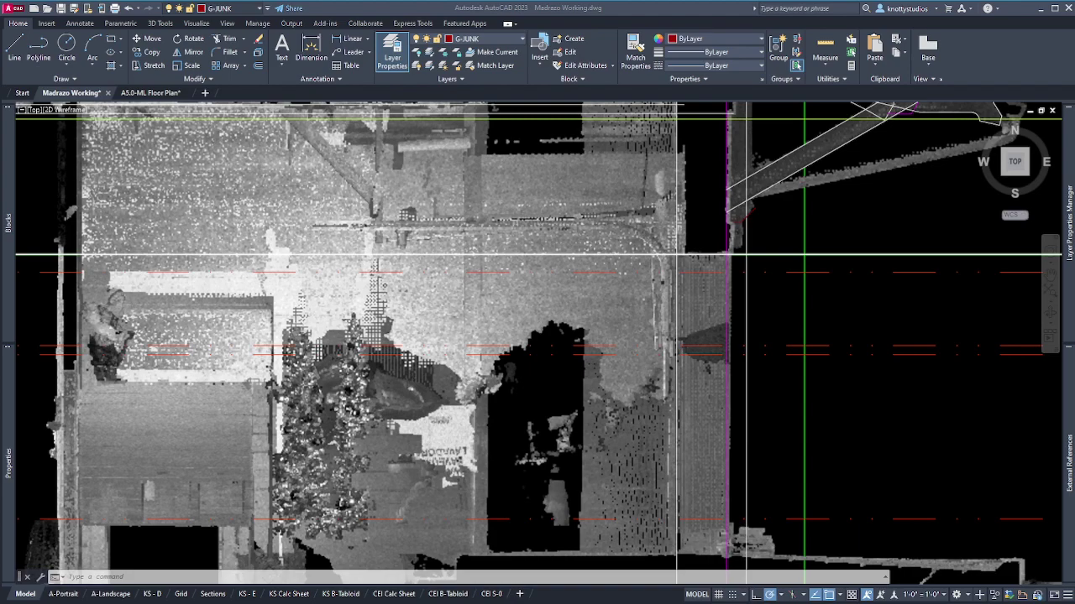
# In the A5.0-ML Floor Plan drawing, start a distance measurement from the wall corner
pyautogui.scroll(-9, 947, 346)
pyautogui.scroll(9, 867, 453)
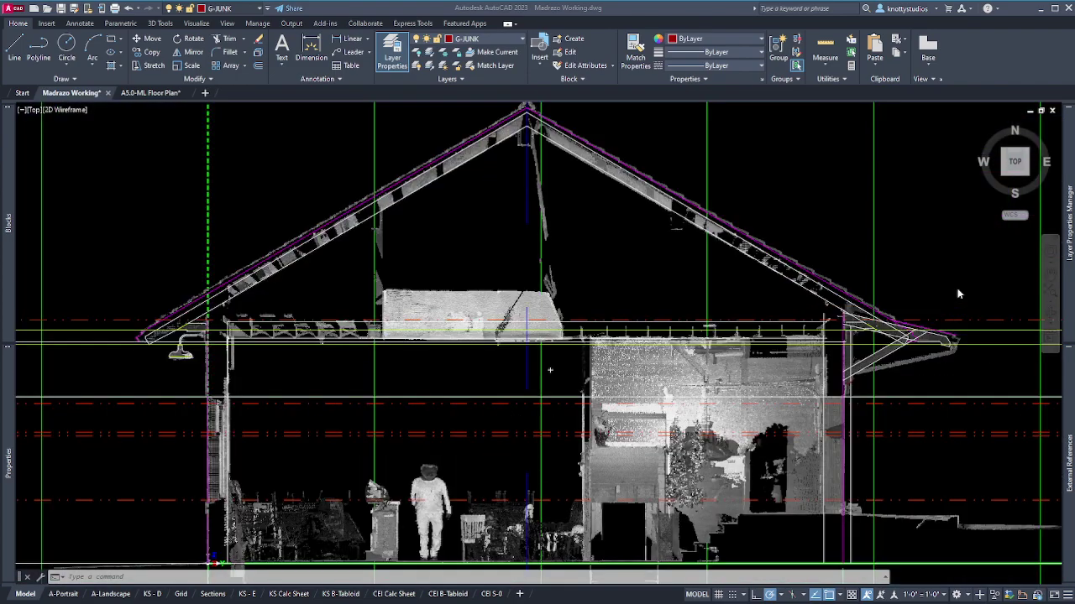
pyautogui.scroll(-1, 771, 516)
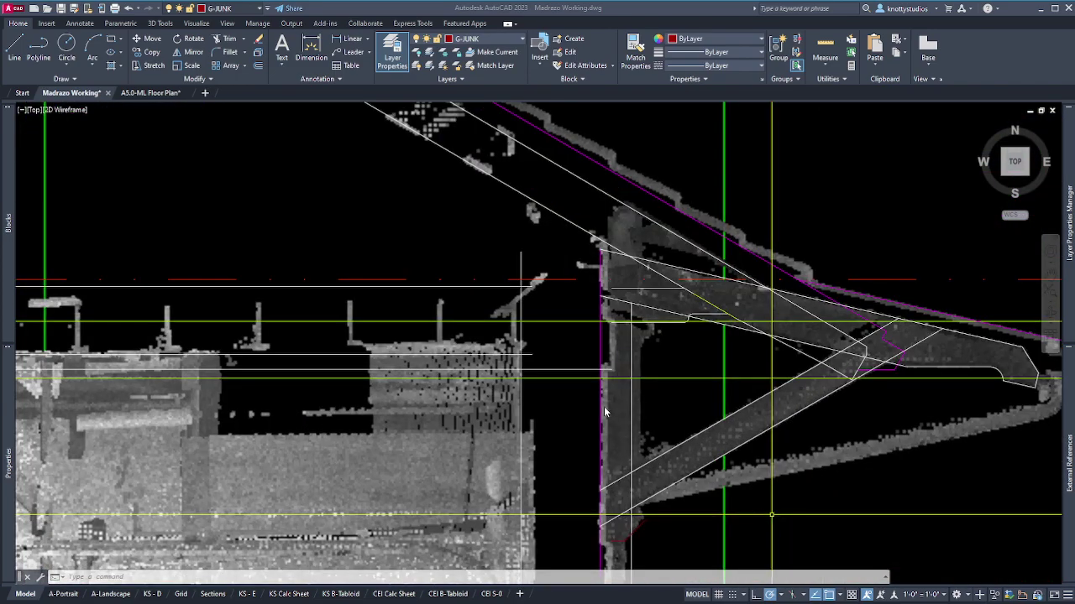
pyautogui.scroll(-2, 732, 325)
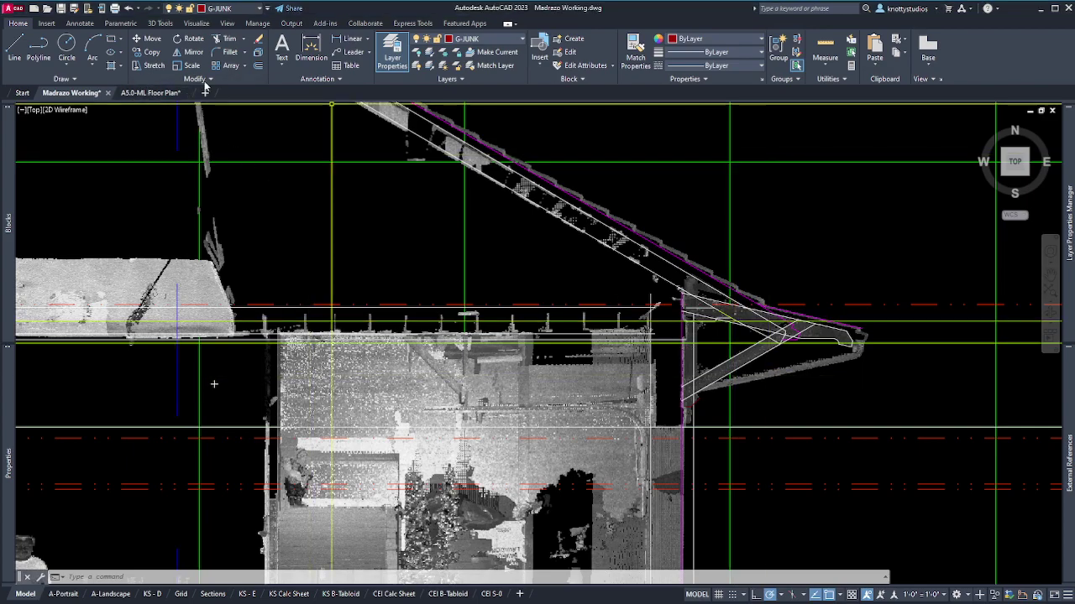
pyautogui.click(174, 92)
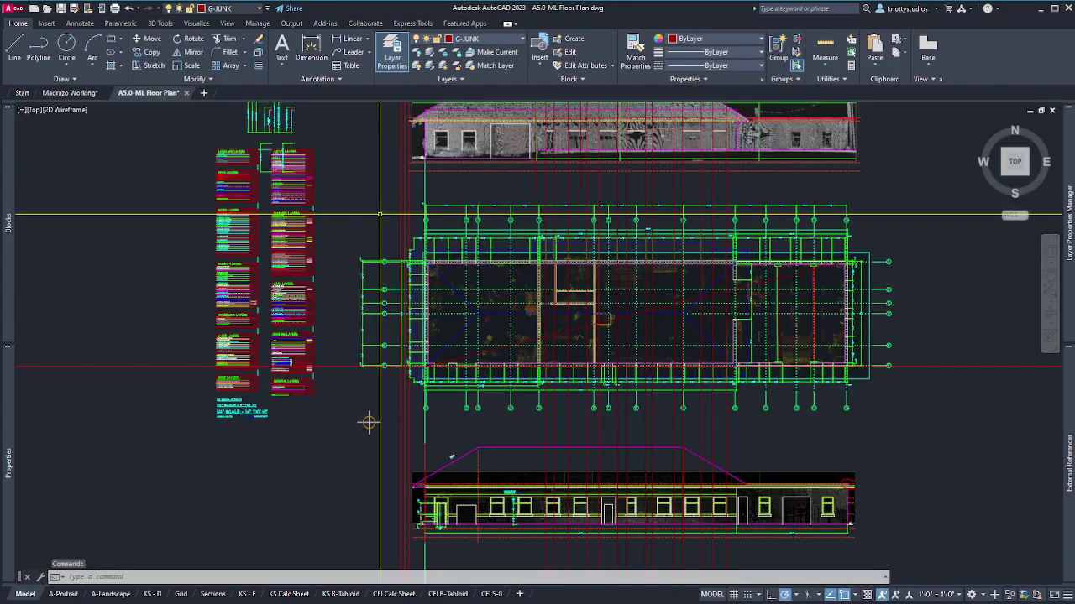
pyautogui.scroll(10, 369, 422)
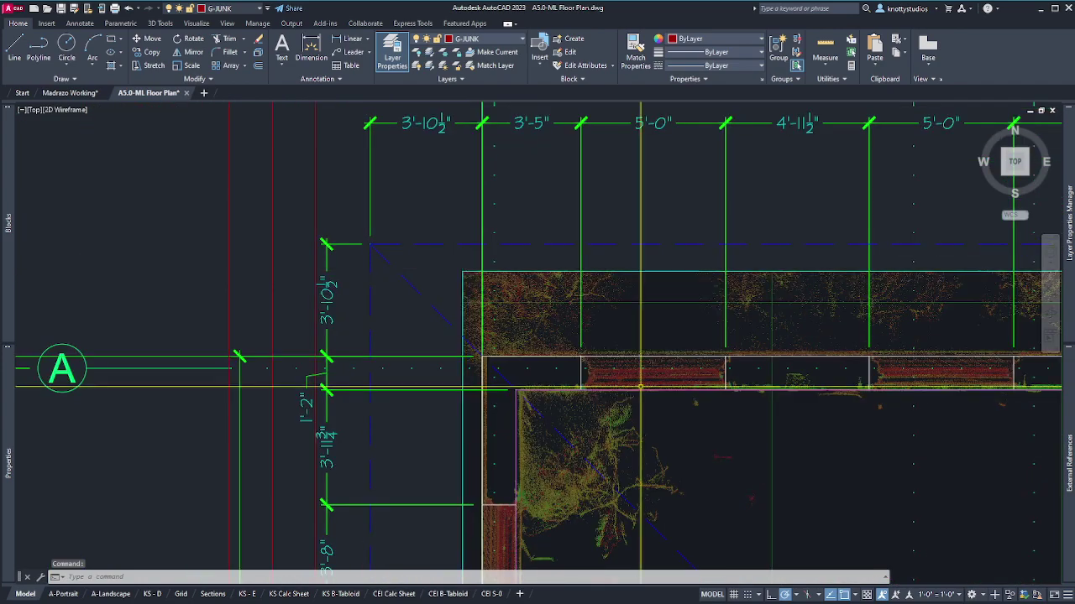
pyautogui.write('i')
pyautogui.press('Return')
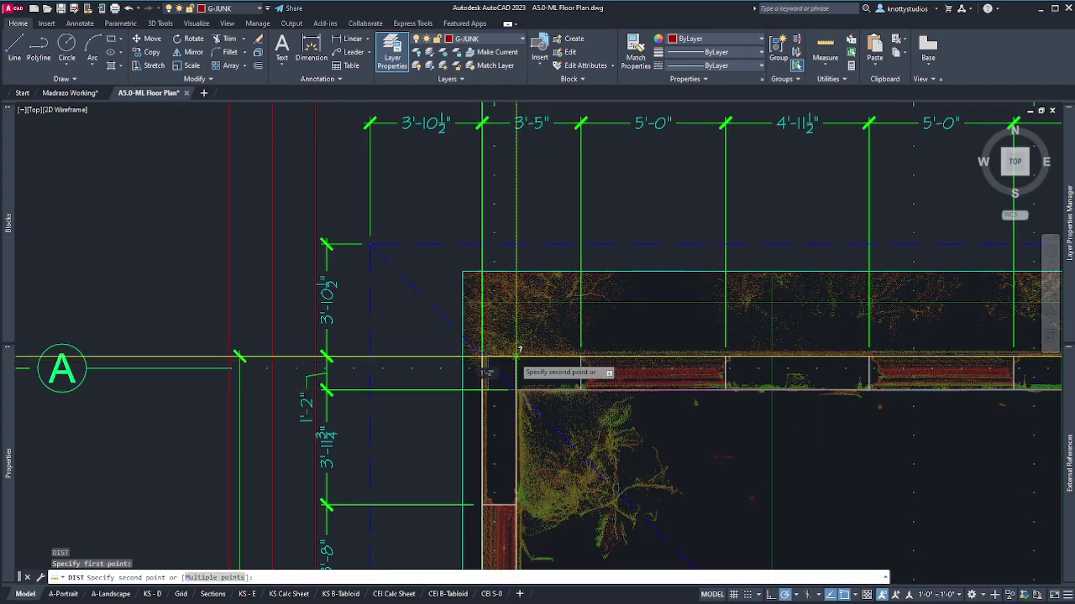
pyautogui.click(512, 374)
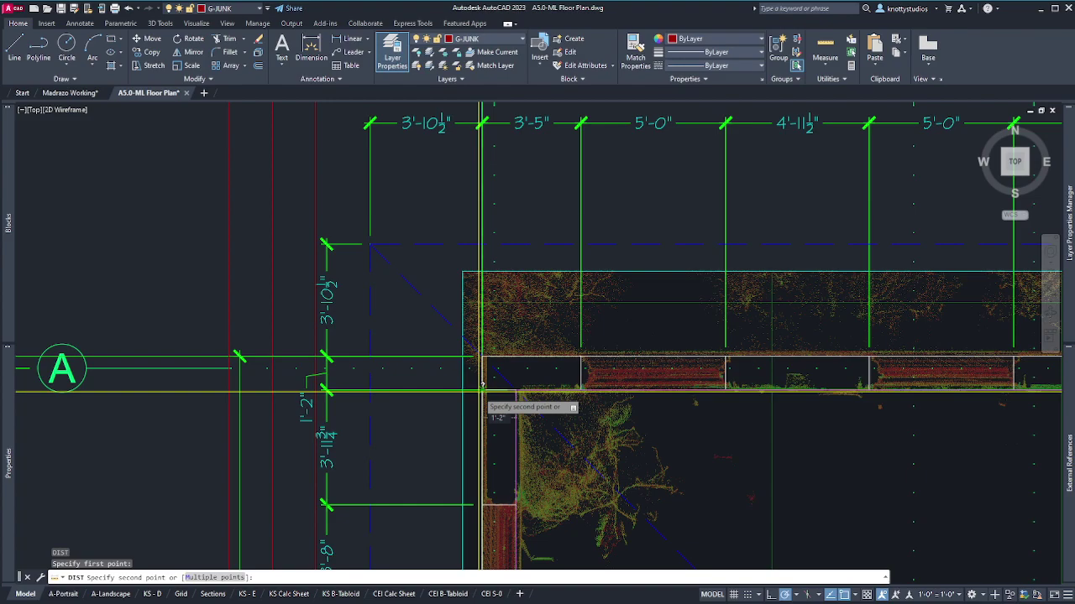
# Return to the Madrazo Working drawing and zoom around the stair section
pyautogui.click(69, 93)
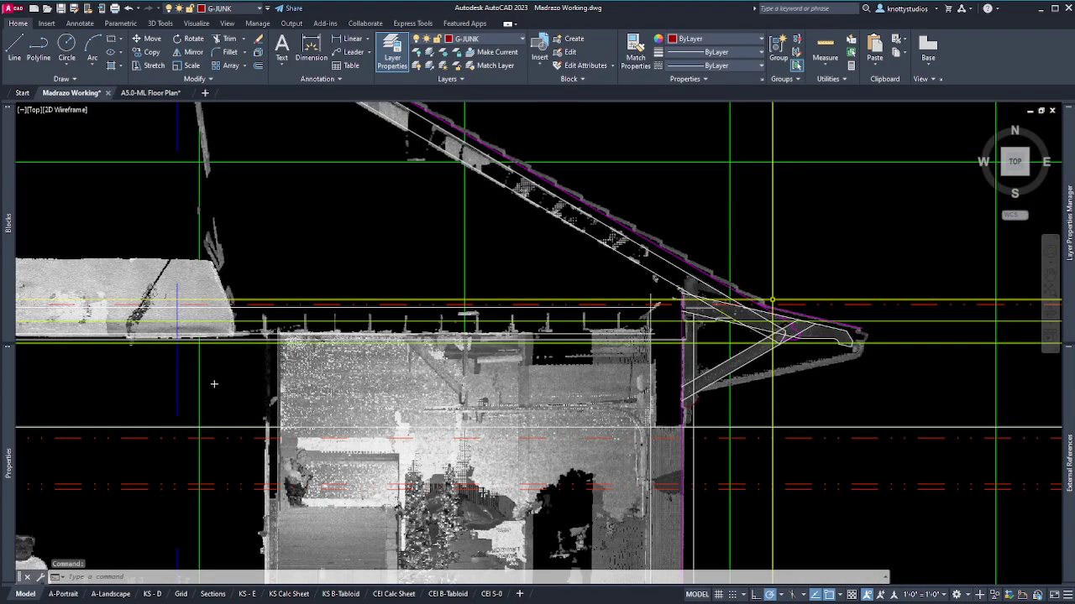
pyautogui.scroll(4, 756, 349)
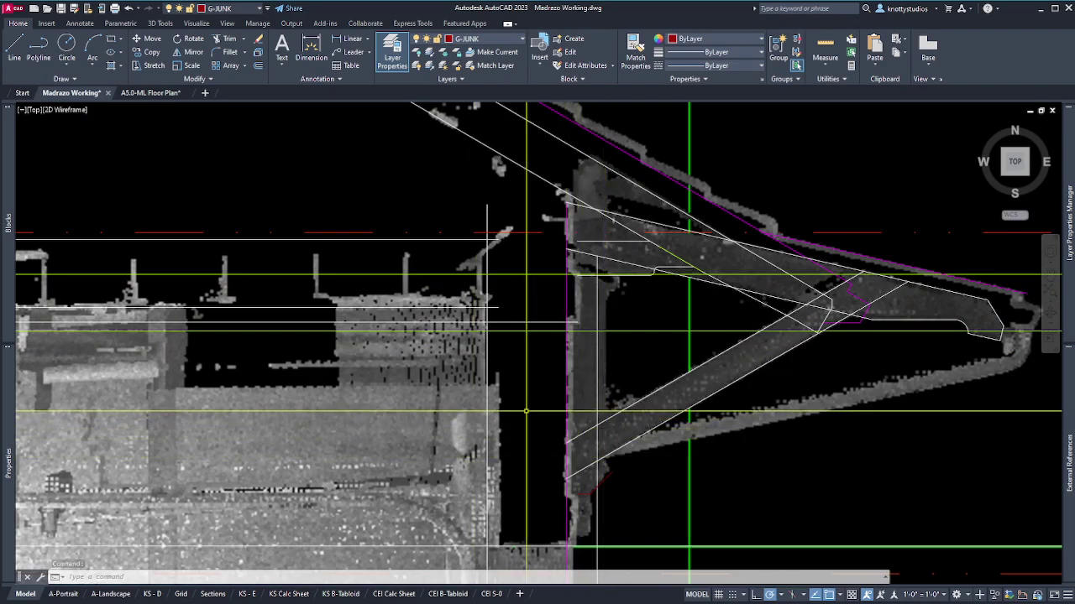
pyautogui.scroll(-8, 470, 432)
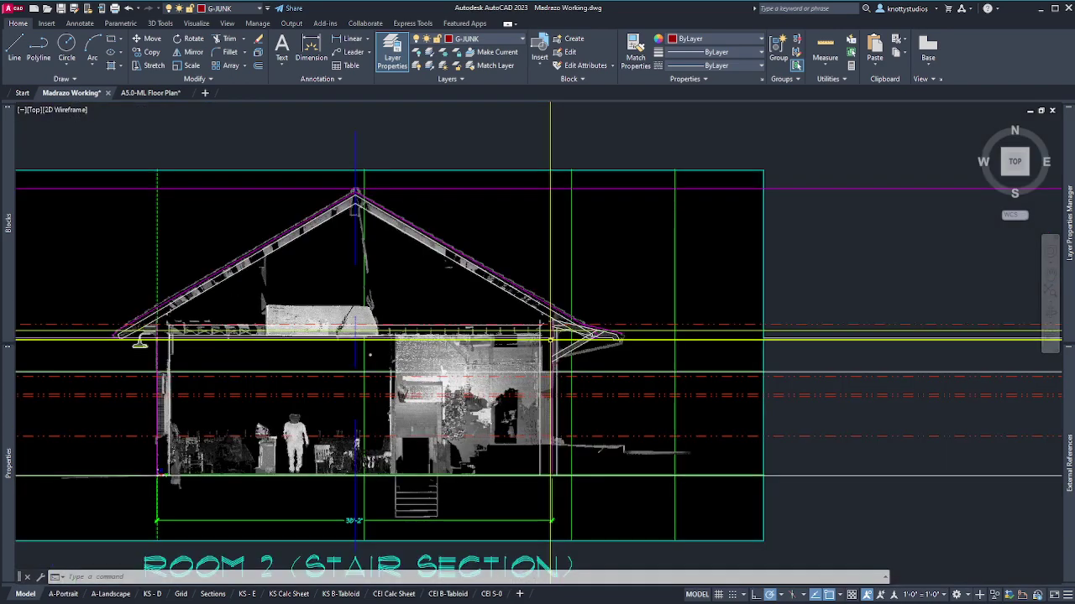
pyautogui.scroll(4, 379, 467)
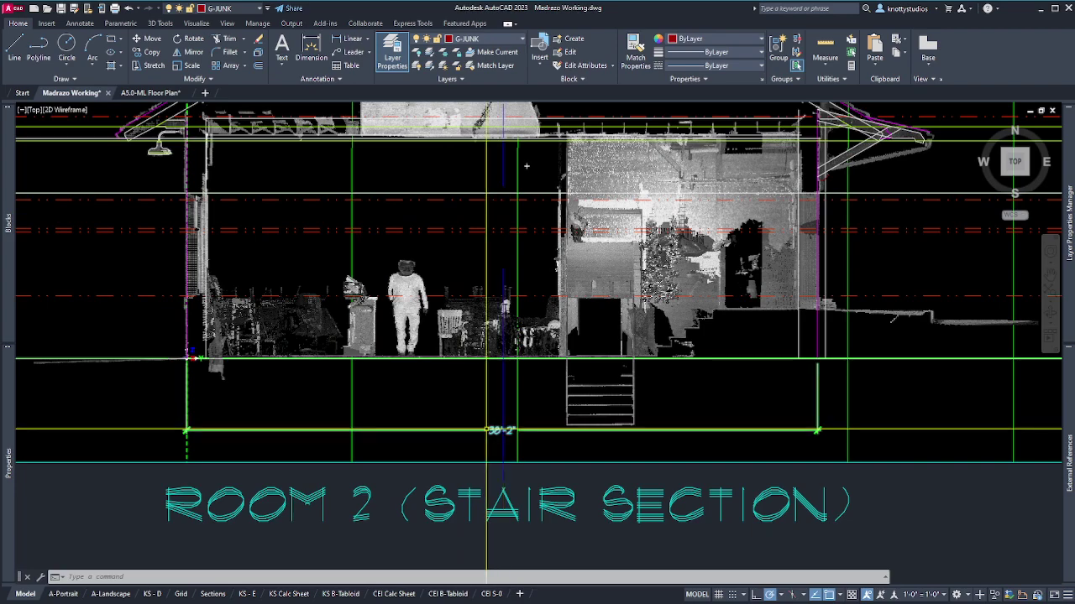
pyautogui.scroll(-4, 514, 433)
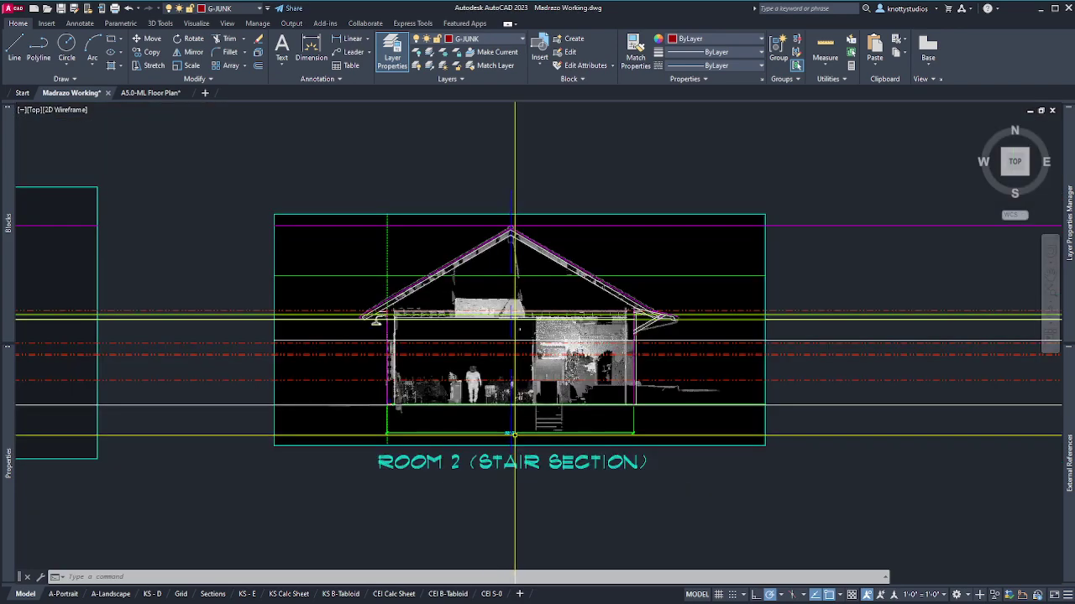
pyautogui.scroll(-4, 520, 391)
pyautogui.scroll(-4, 498, 335)
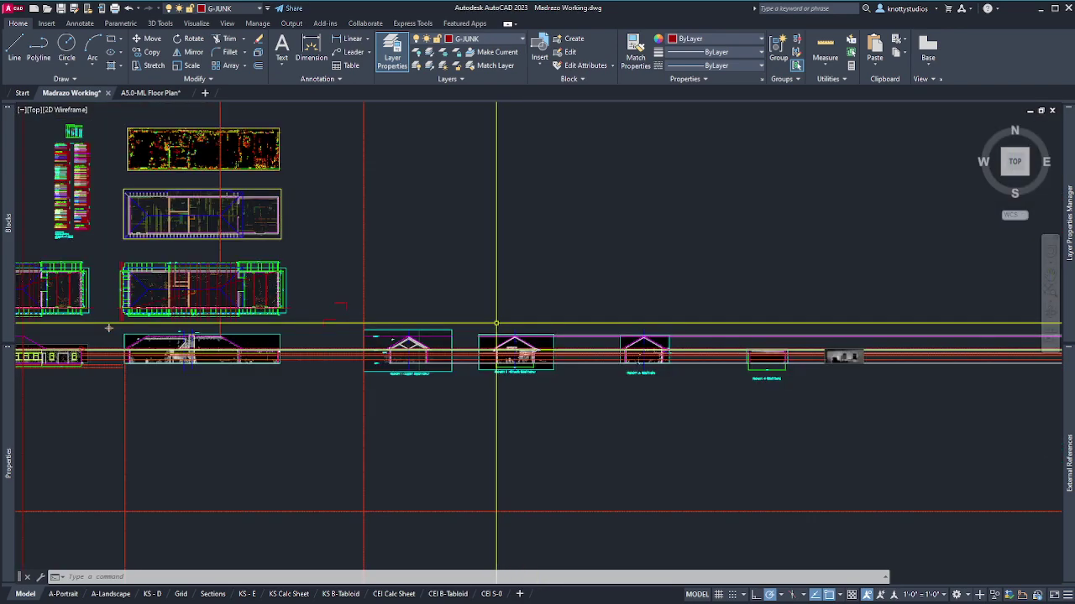
pyautogui.moveTo(8, 223)
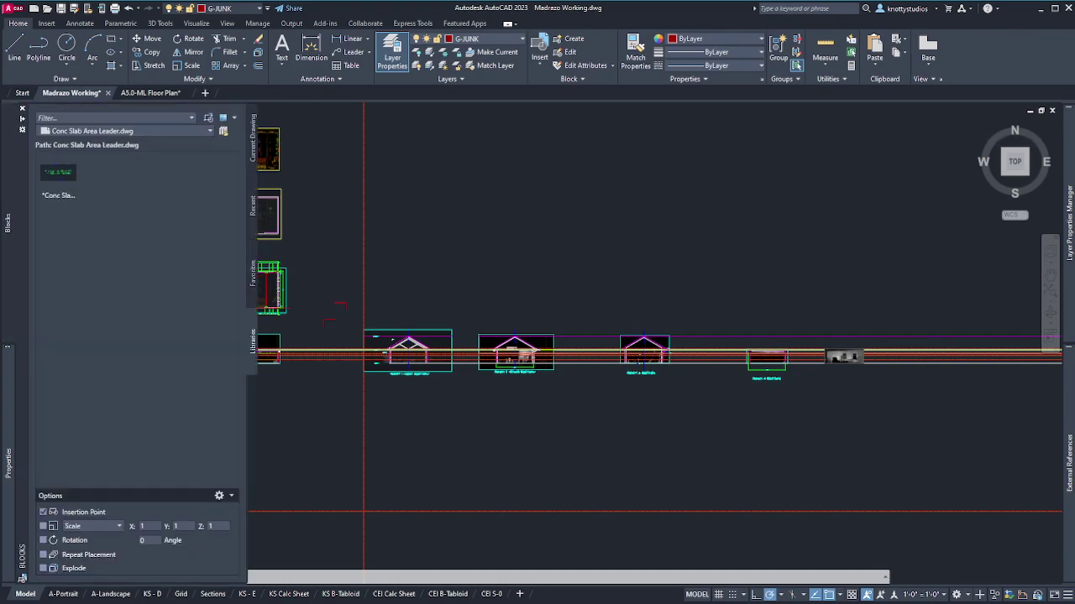
pyautogui.scroll(10, 51, 124)
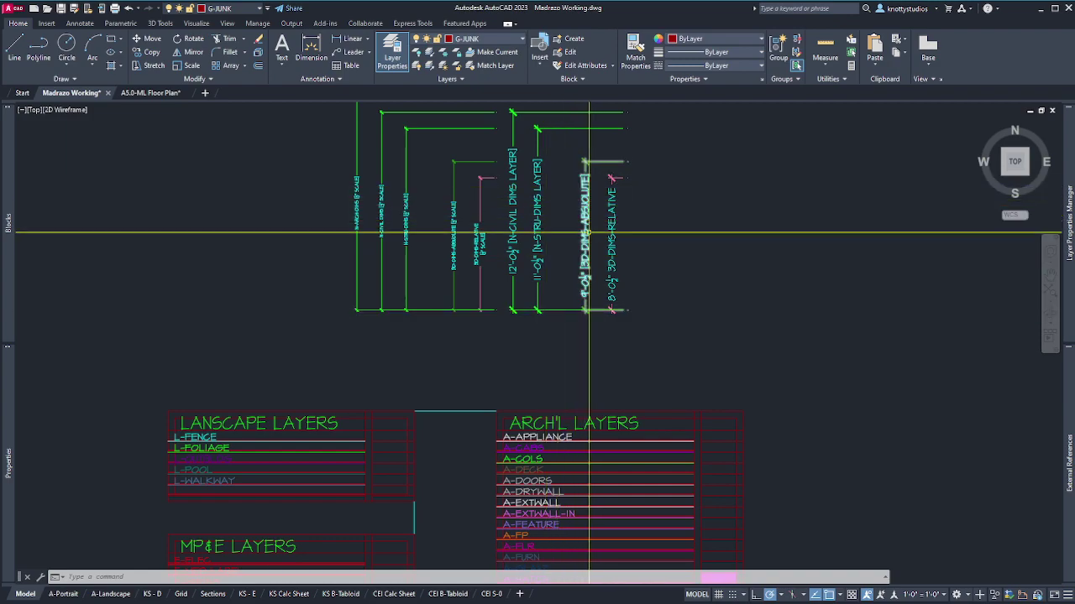
pyautogui.scroll(-8, 520, 220)
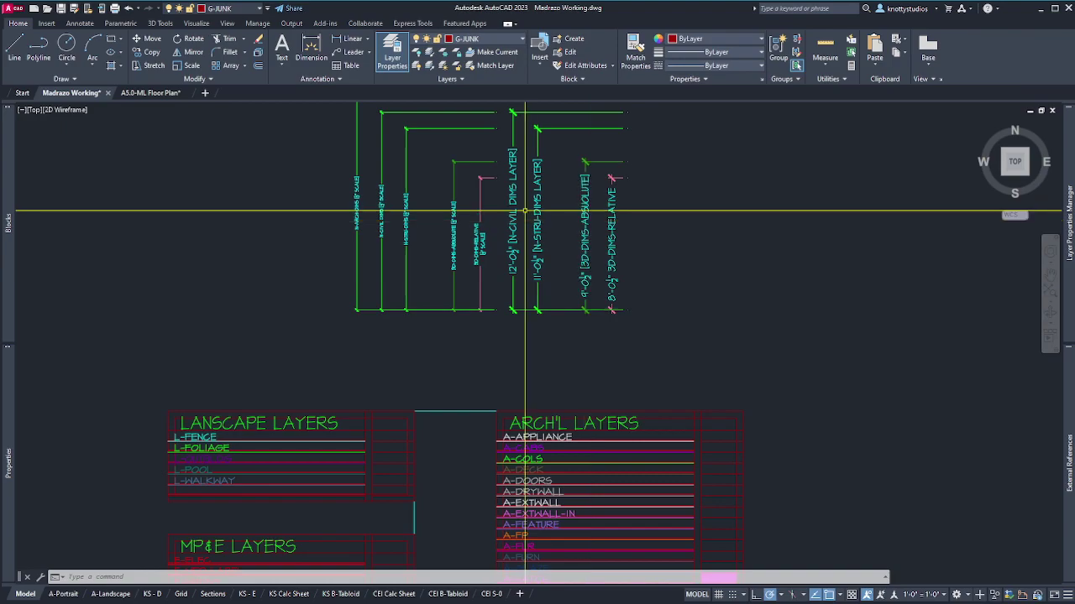
pyautogui.scroll(-3, 518, 210)
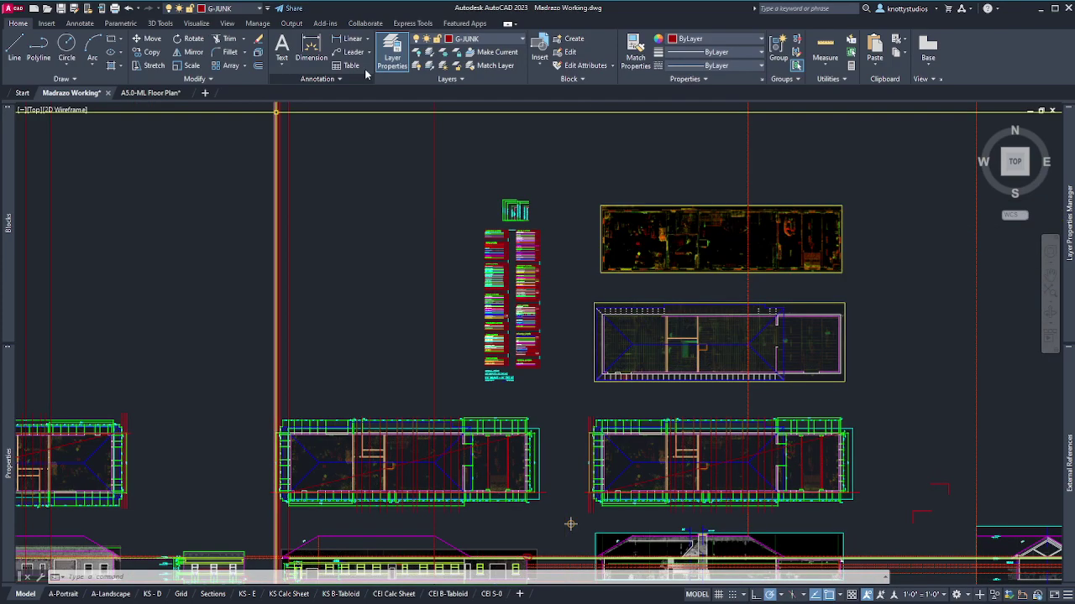
pyautogui.scroll(-4, 724, 379)
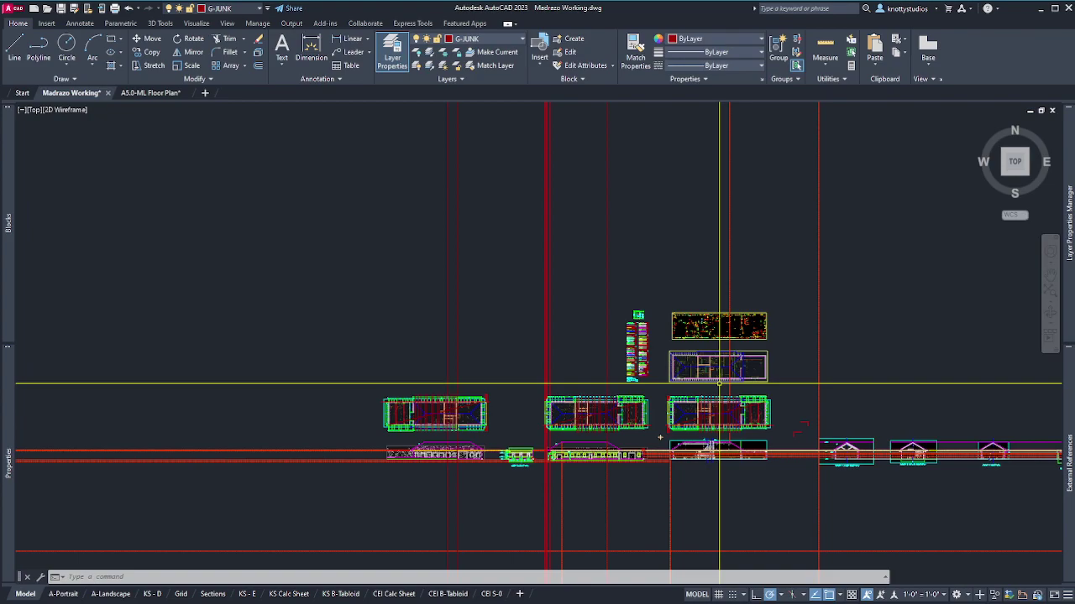
pyautogui.scroll(4, 869, 496)
pyautogui.scroll(2, 886, 508)
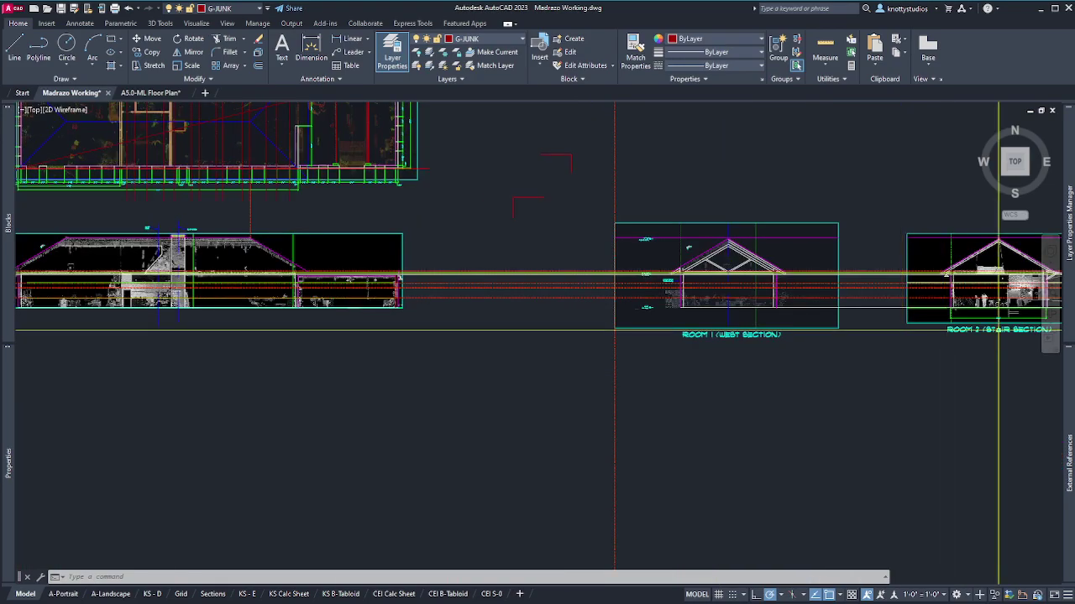
pyautogui.scroll(-5, 970, 295)
pyautogui.scroll(9, 706, 299)
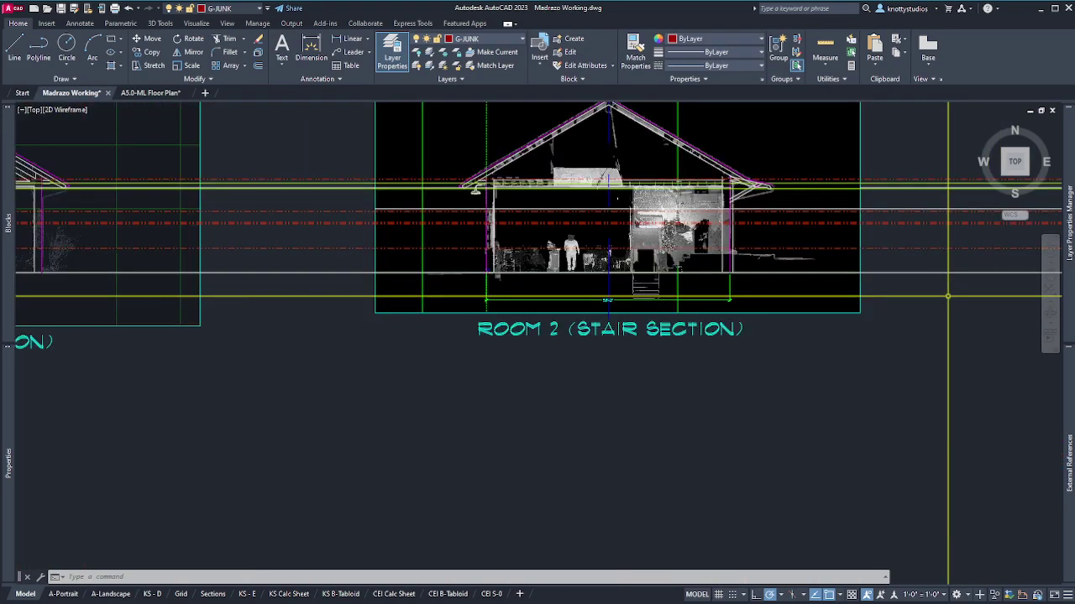
# Select the section's overall width dimension and zoom into the right eave
pyautogui.click(675, 300)
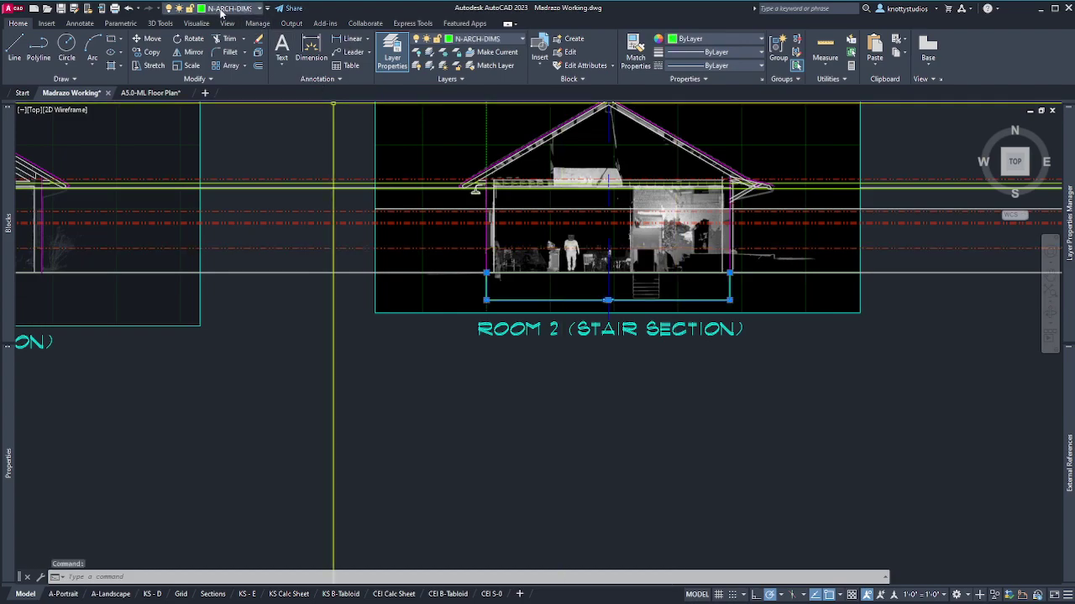
pyautogui.scroll(6, 718, 202)
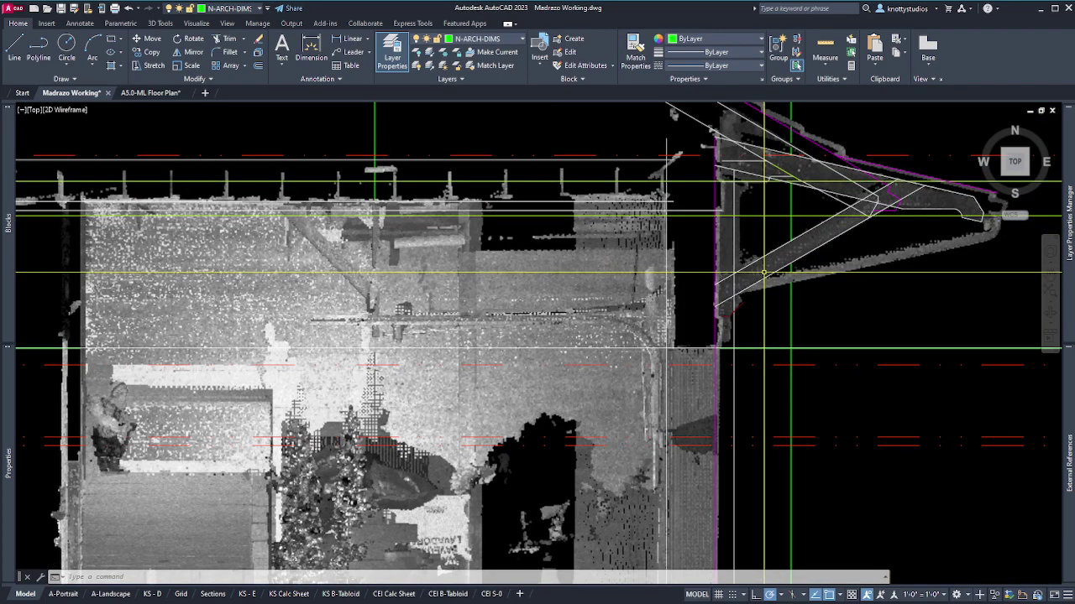
pyautogui.scroll(2, 698, 292)
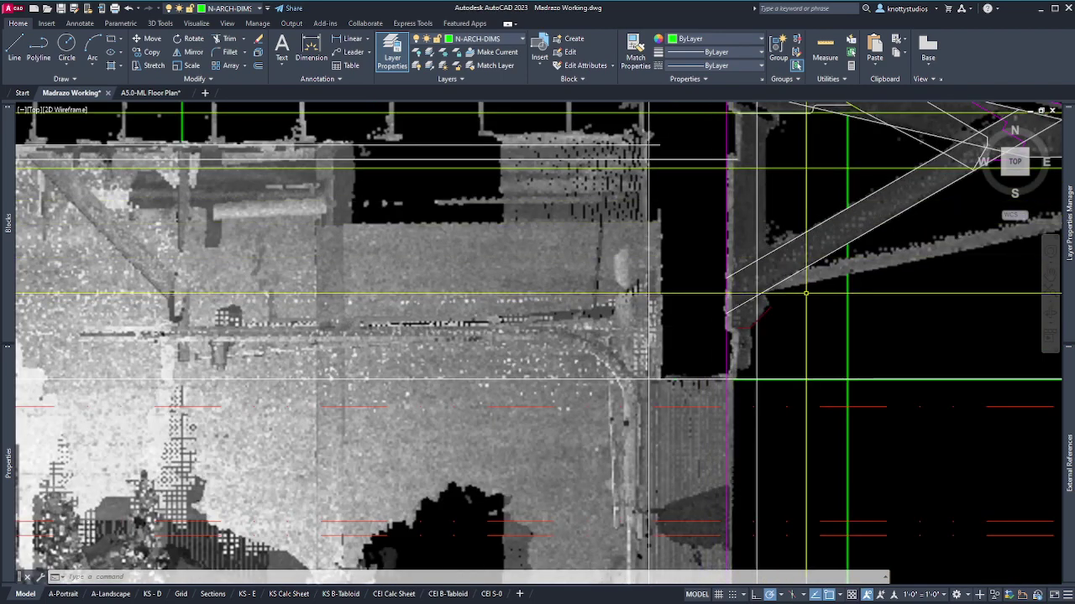
pyautogui.scroll(-8, 459, 305)
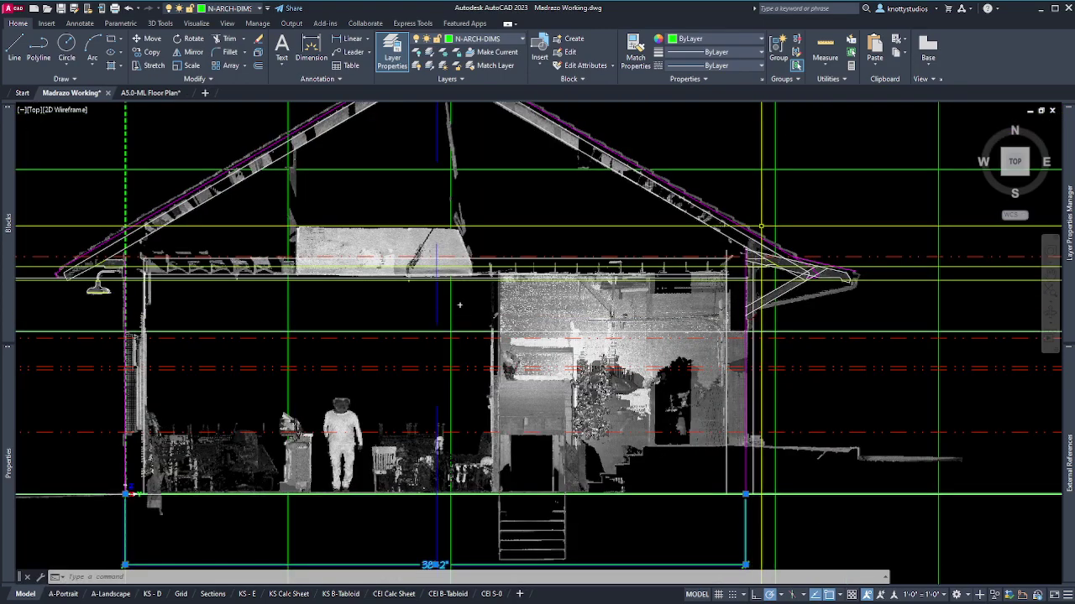
pyautogui.scroll(8, 750, 395)
pyautogui.scroll(-6, 750, 395)
pyautogui.scroll(6, 722, 278)
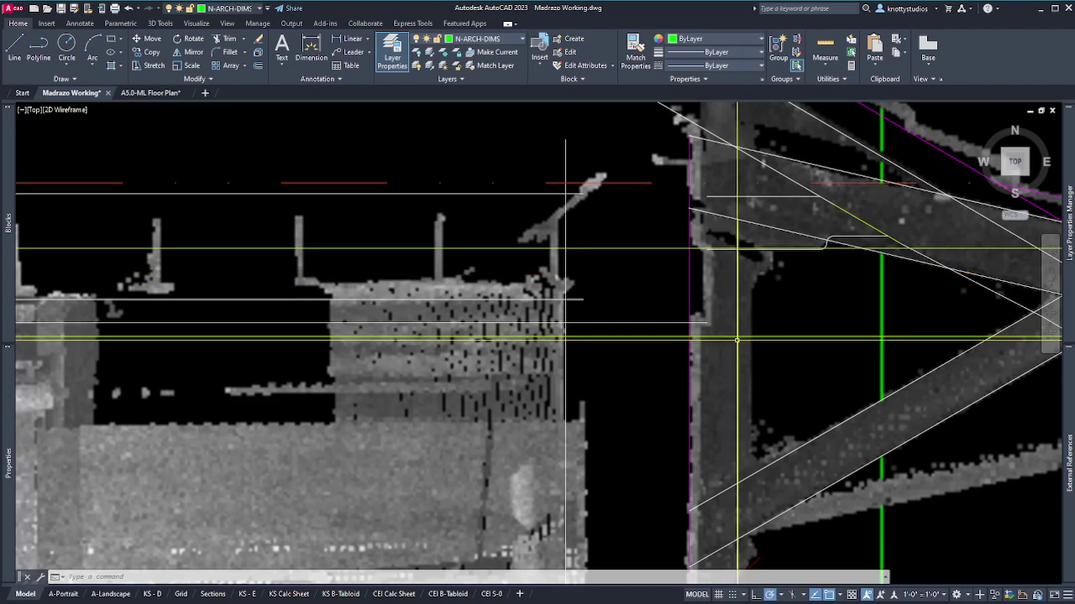
pyautogui.write('di')
pyautogui.press('Return')
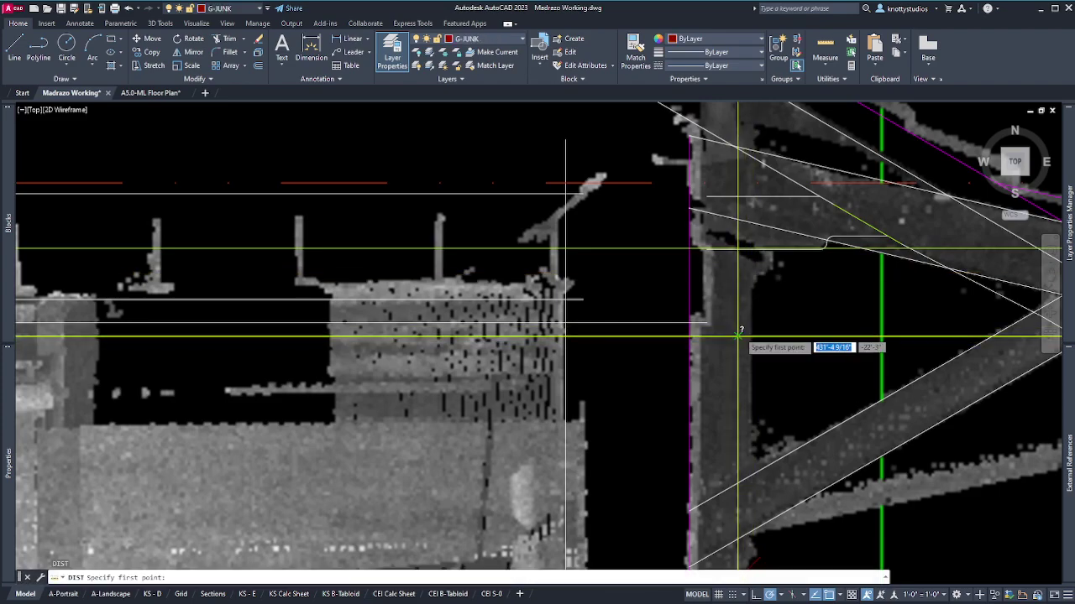
pyautogui.click(738, 335)
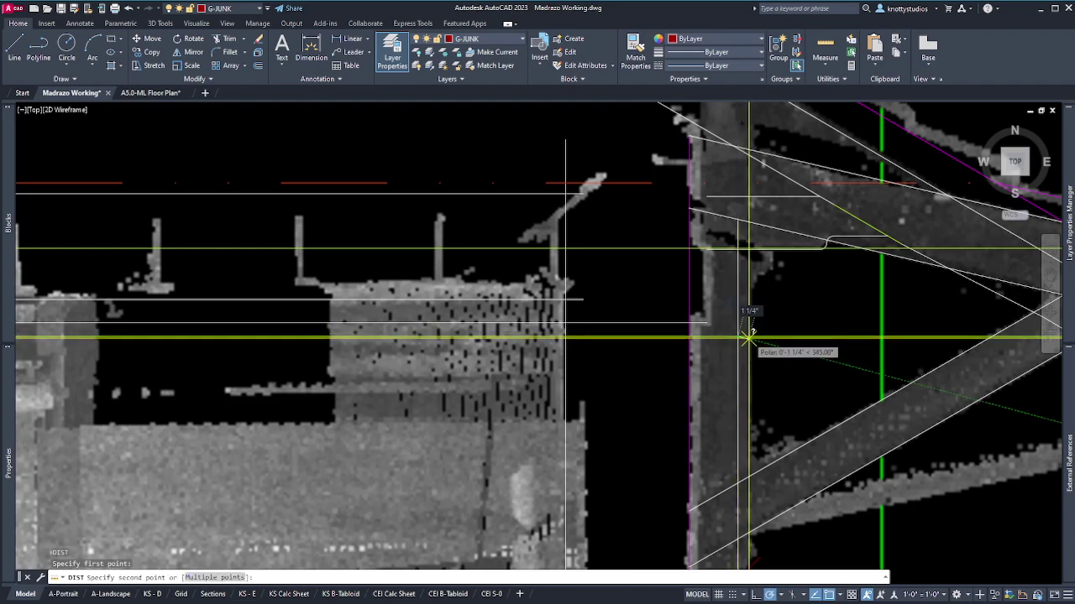
pyautogui.press('Escape')
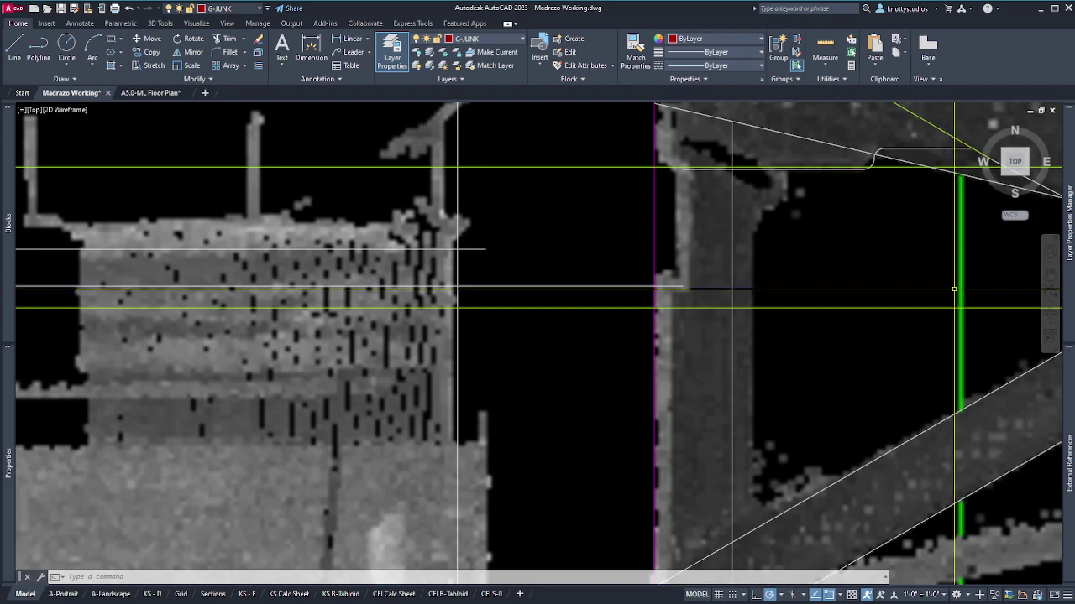
pyautogui.click(906, 294)
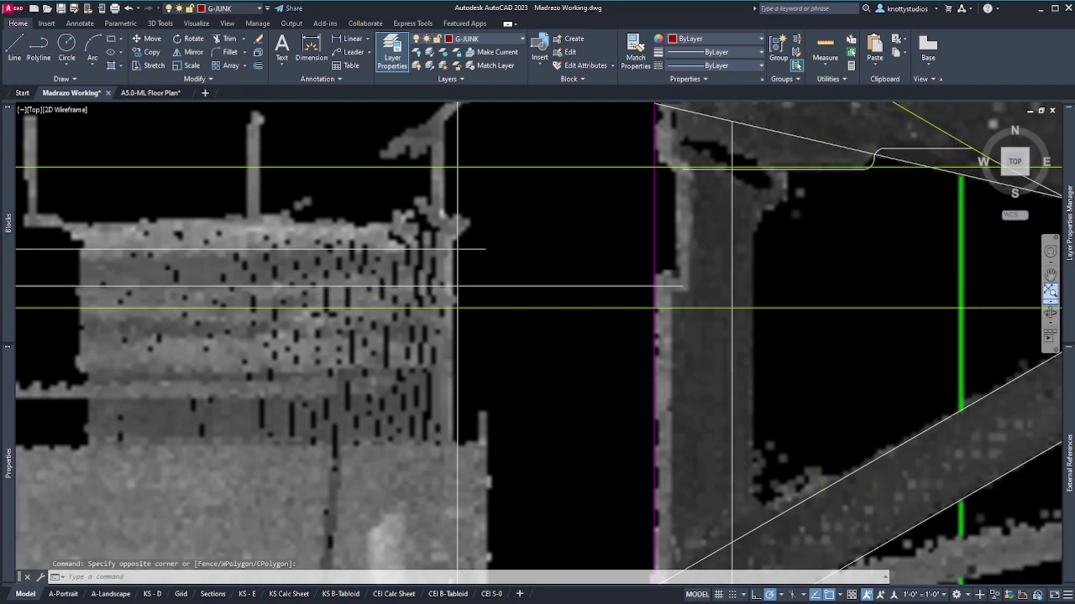
pyautogui.press('Escape')
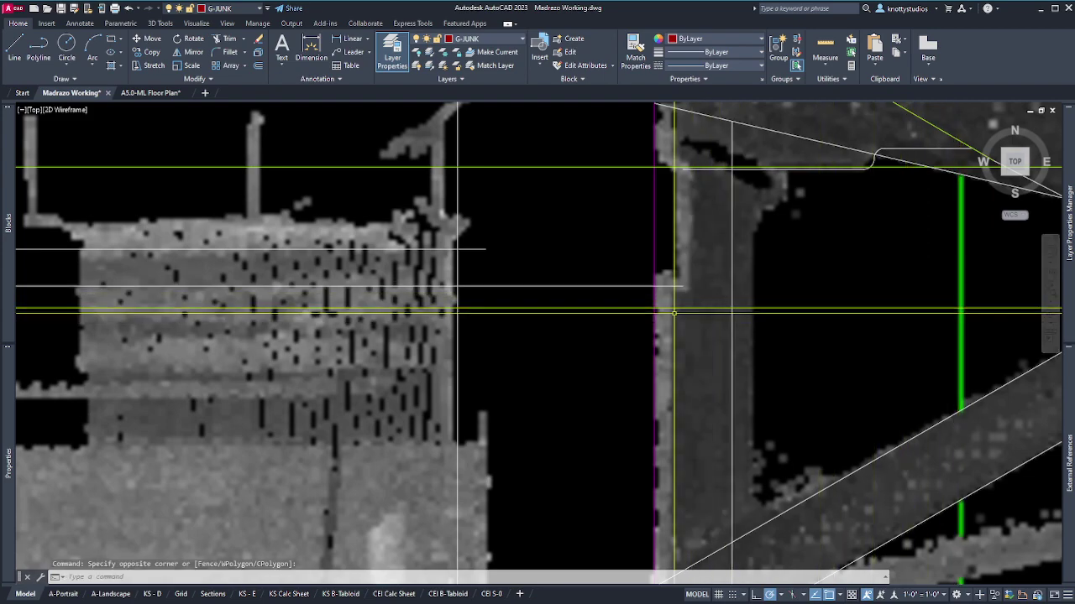
pyautogui.write('dist')
pyautogui.press('Return')
pyautogui.click(658, 308)
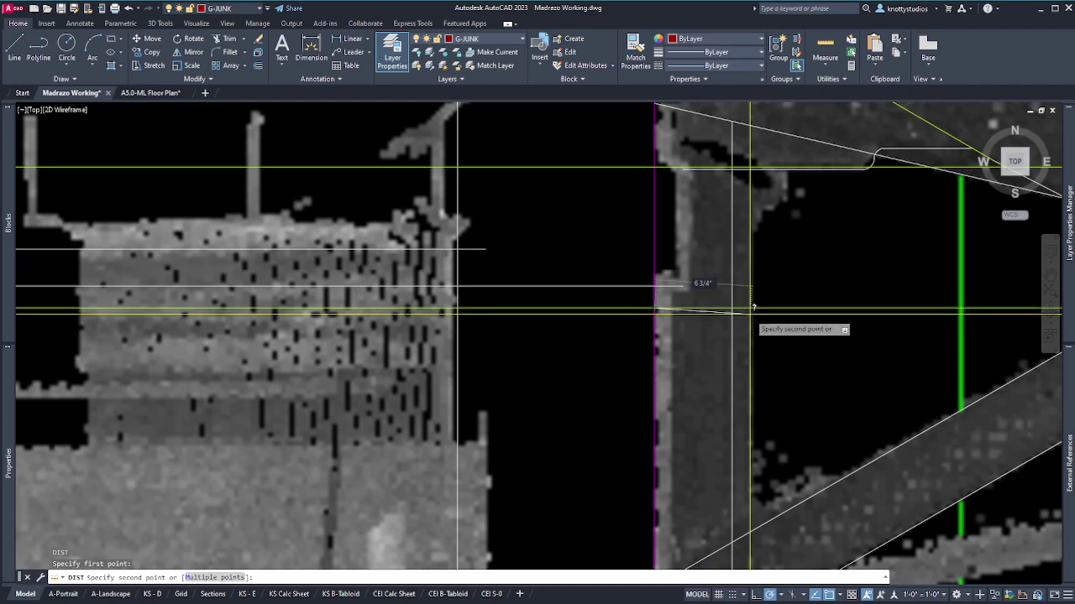
pyautogui.press('Escape')
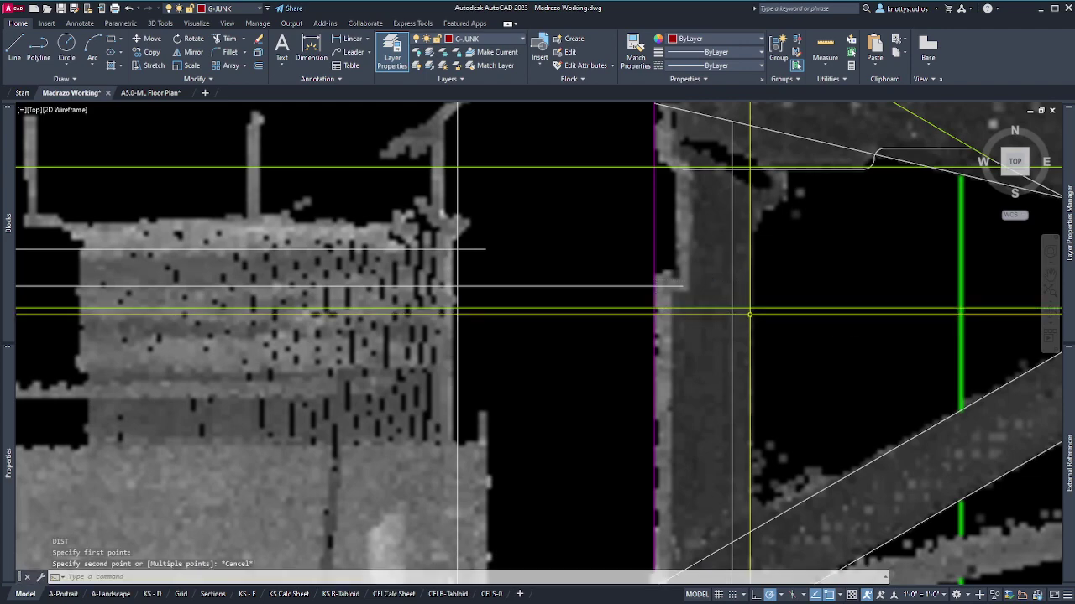
# Offset the magenta wall line 6.75 to the right
pyautogui.write('o')
pyautogui.press('space')
pyautogui.write('6')
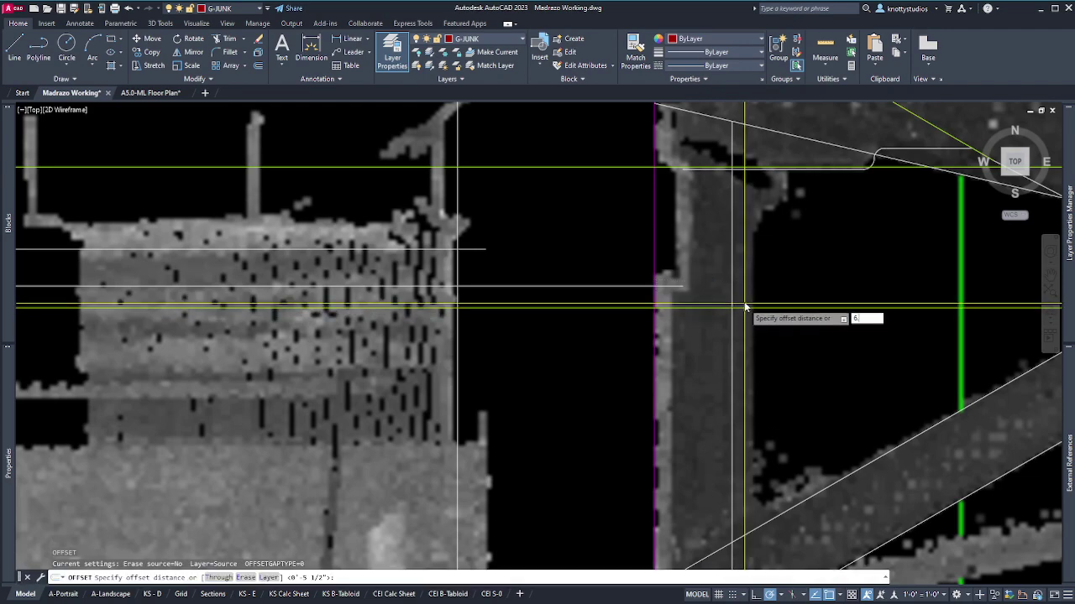
pyautogui.write('.75')
pyautogui.press('Return')
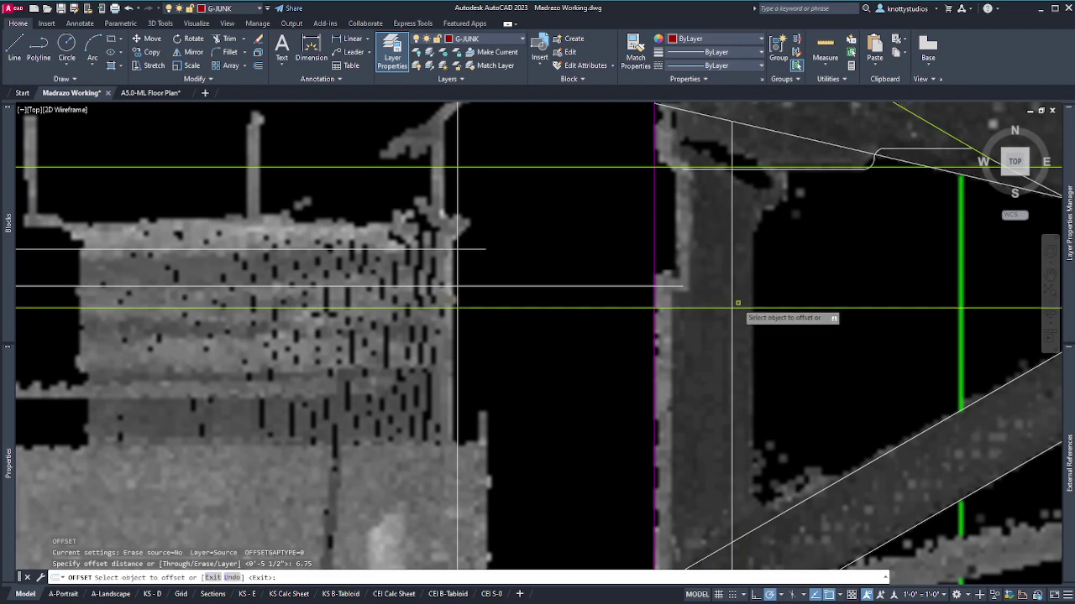
pyautogui.click(655, 267)
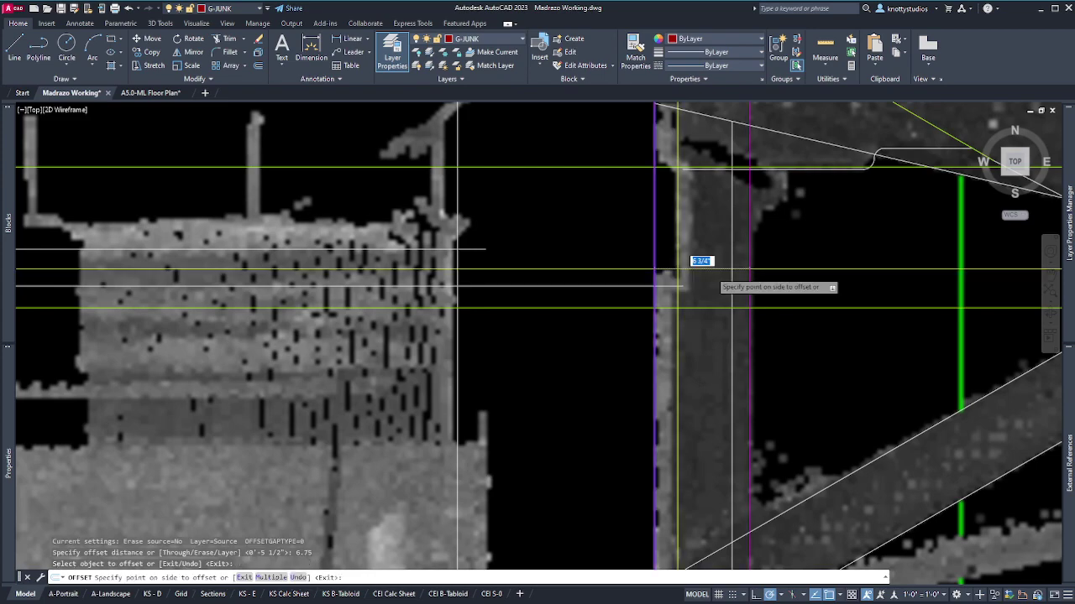
pyautogui.press('Escape')
pyautogui.press('Return')
pyautogui.press('Return')
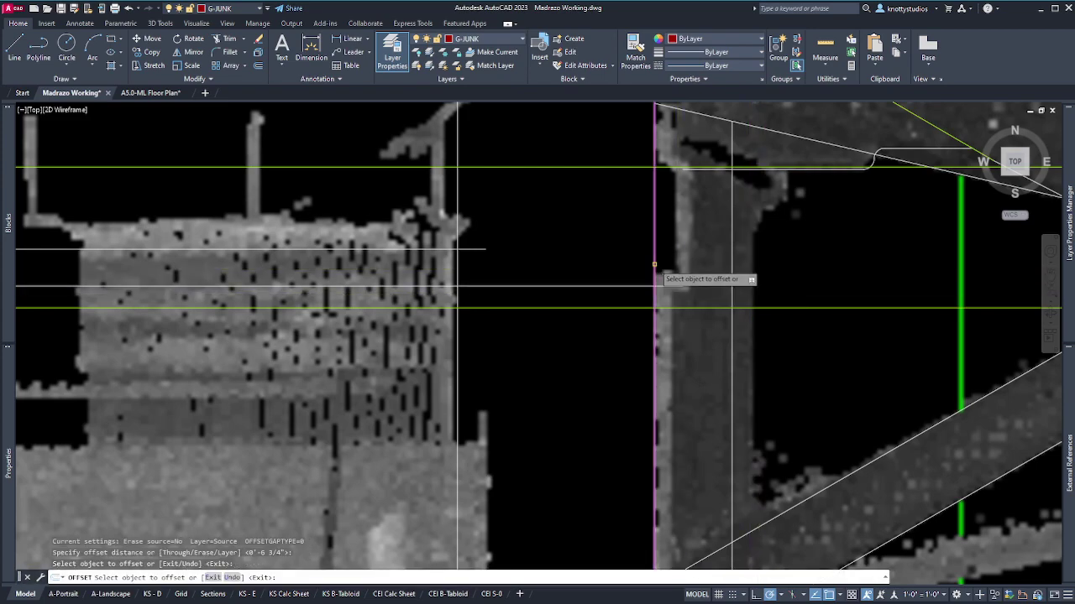
pyautogui.click(654, 263)
pyautogui.click(789, 290)
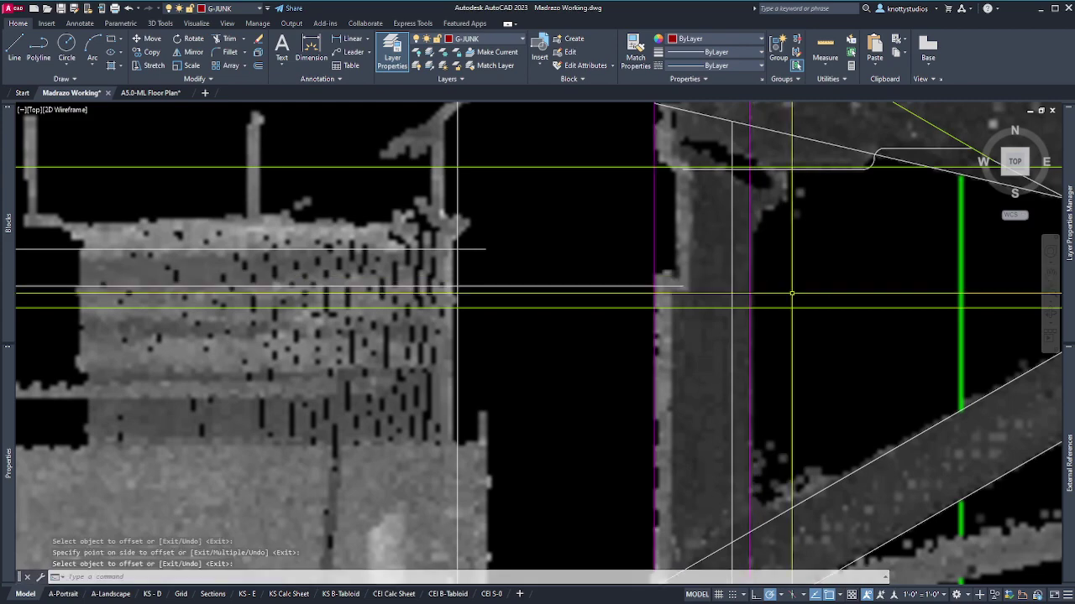
pyautogui.press('Escape')
# Copy the old vertical line's properties onto the new offset line with MATCHPROP
pyautogui.write('ma')
pyautogui.press('space')
pyautogui.click(758, 293)
pyautogui.click(731, 279)
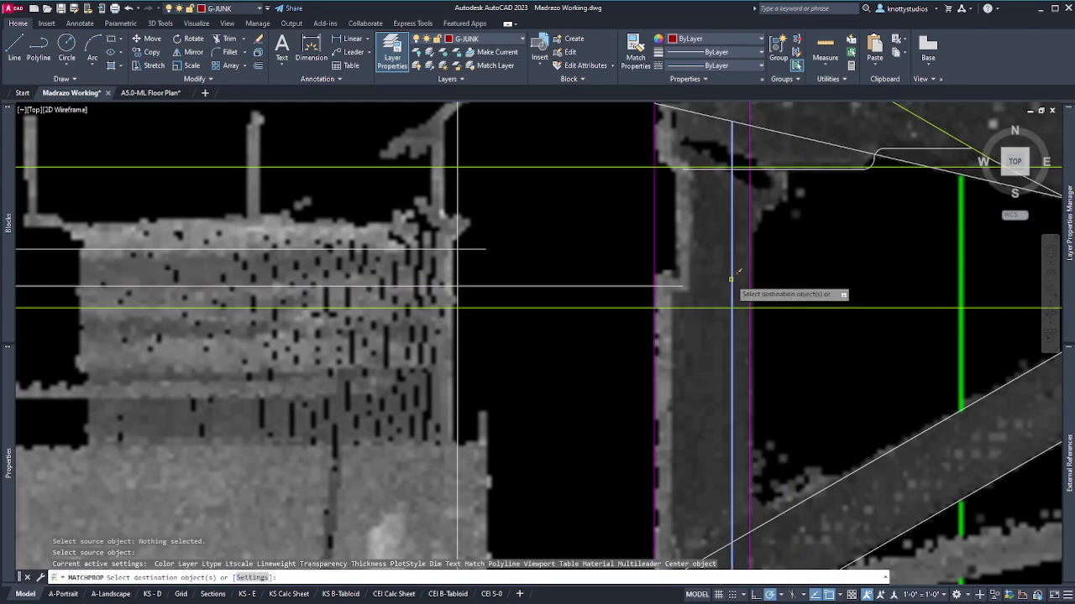
pyautogui.click(750, 278)
pyautogui.press('Escape')
# Erase the old vertical line
pyautogui.write('e')
pyautogui.press('space')
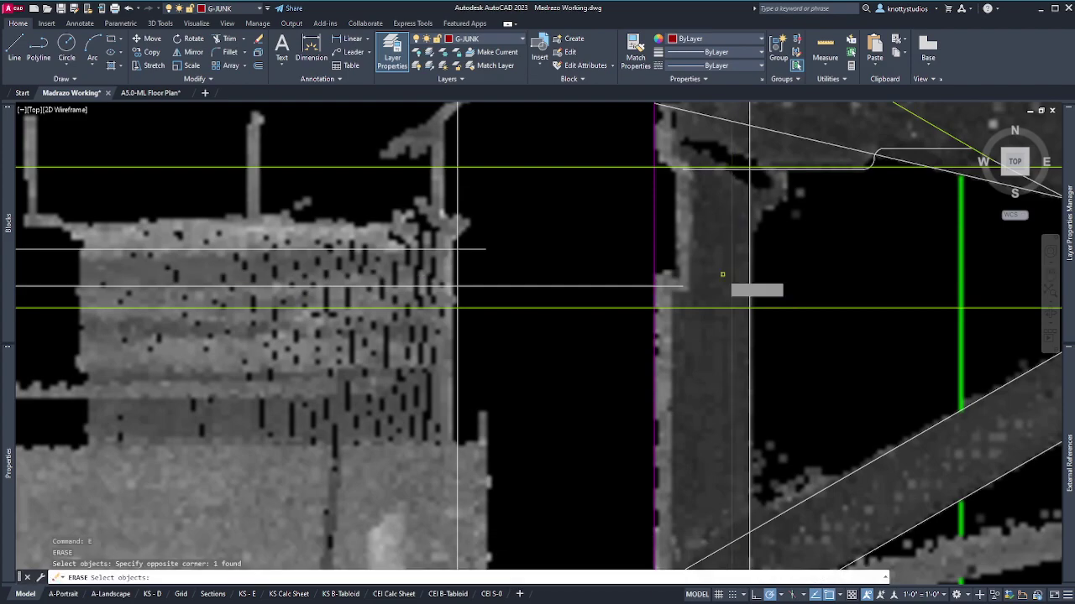
pyautogui.click(739, 286)
pyautogui.click(722, 274)
pyautogui.press('Return')
# Chamfer the red diagonal with the vertical line to close the corner
pyautogui.scroll(-4, 722, 274)
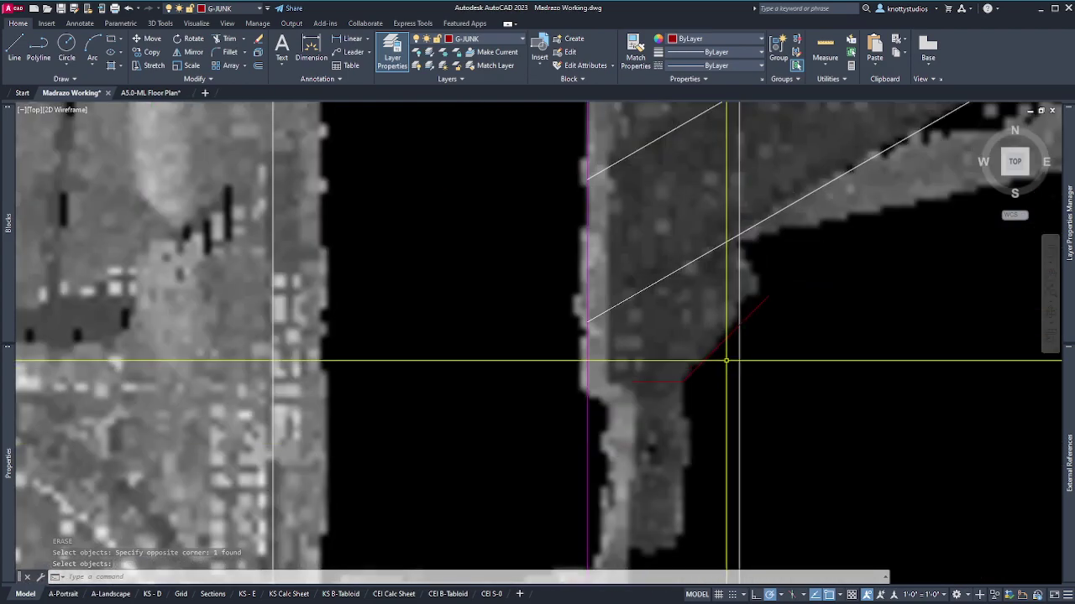
pyautogui.press('Return')
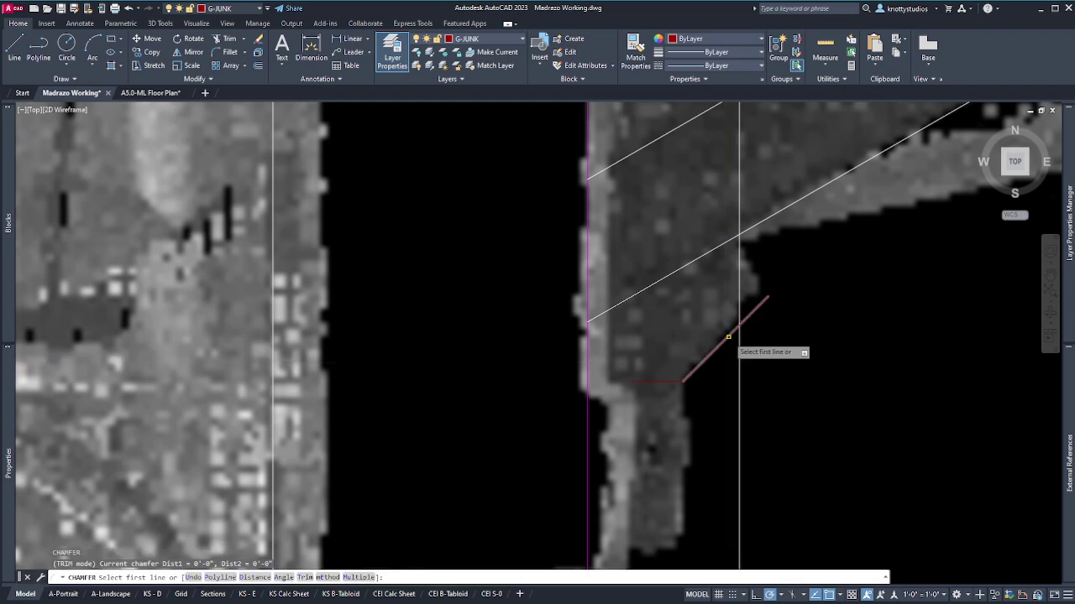
pyautogui.click(729, 334)
pyautogui.click(737, 304)
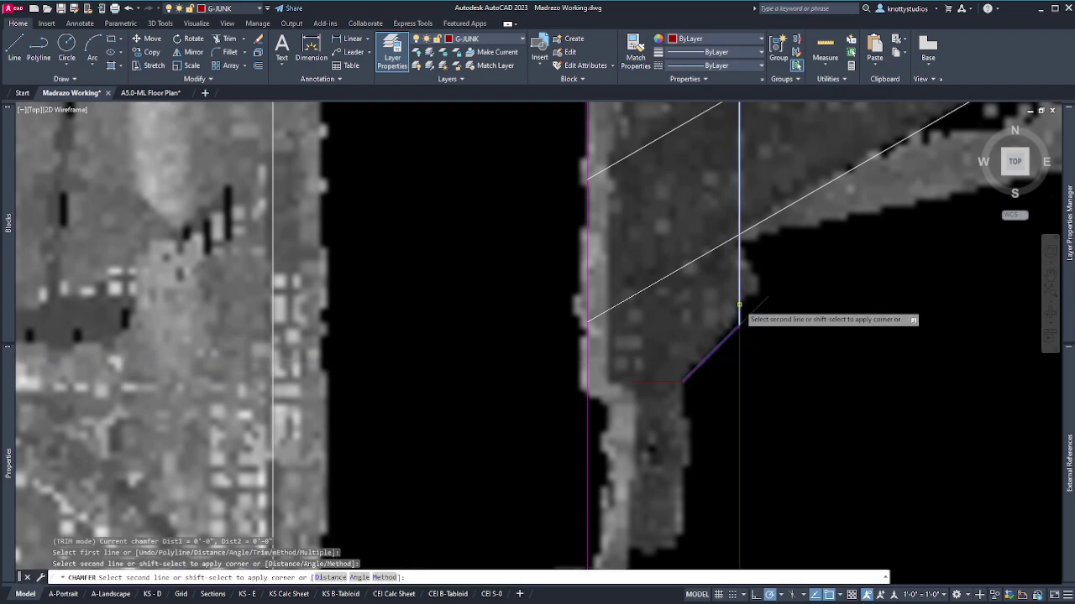
# Extend the red bottom line to the magenta wall line
pyautogui.write('ex')
pyautogui.press('Return')
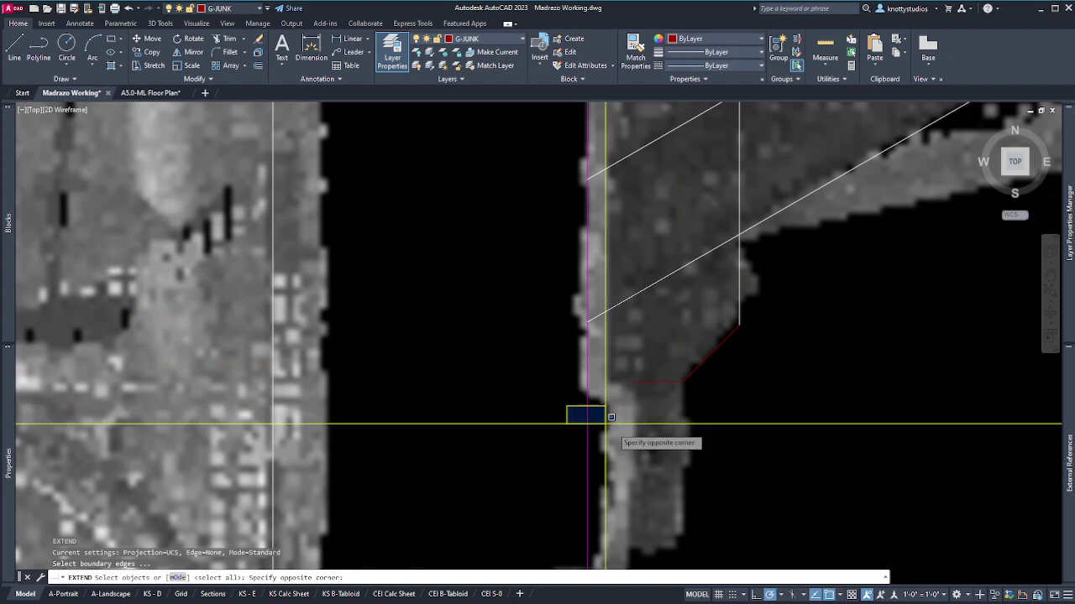
pyautogui.click(629, 433)
pyautogui.click(569, 395)
pyautogui.press('Return')
pyautogui.click(655, 385)
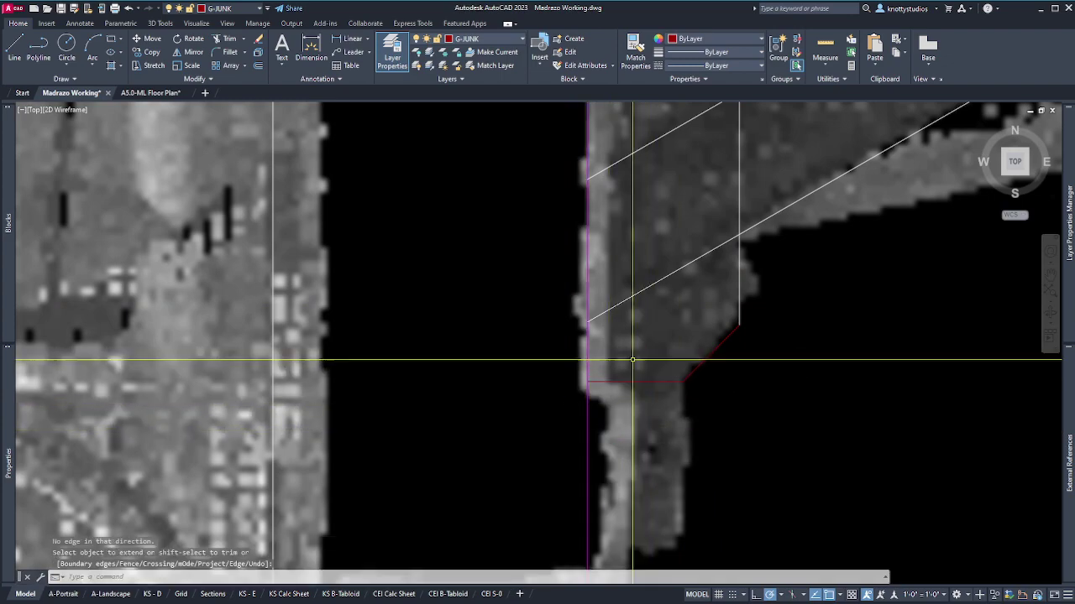
pyautogui.press('Return')
# Make the two red corner lines match the white linework
pyautogui.write('ma')
pyautogui.press('Return')
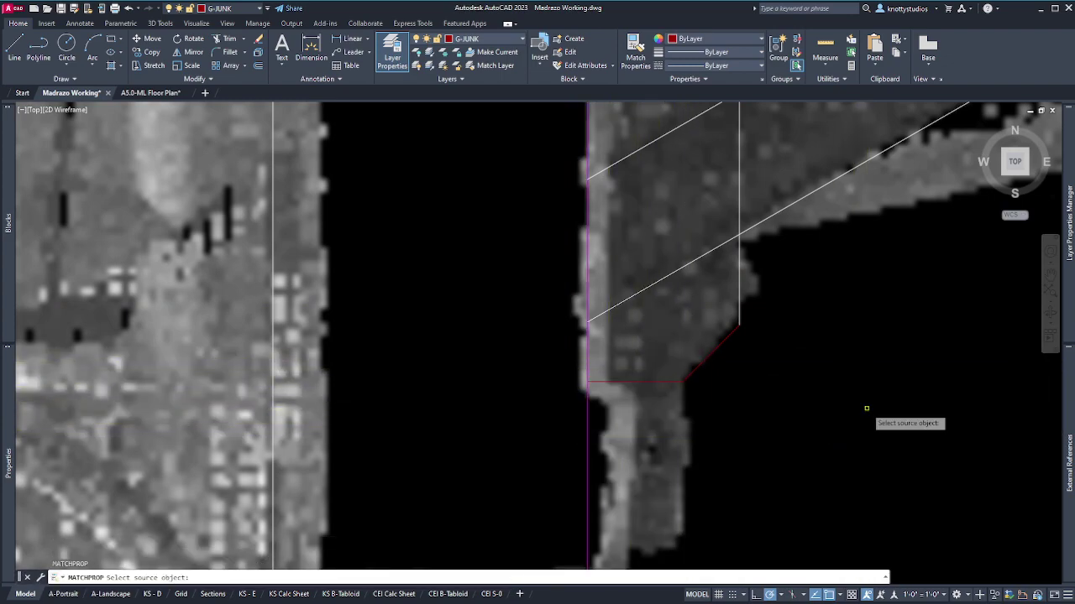
pyautogui.click(737, 300)
pyautogui.click(720, 324)
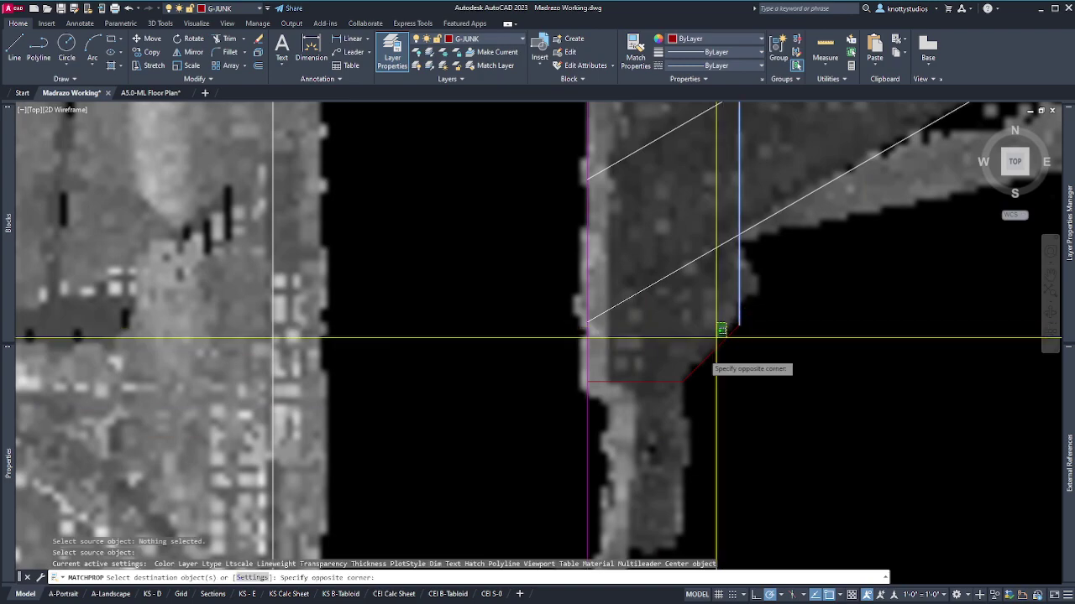
pyautogui.click(636, 427)
# Extend the magenta wall line up to the sloped eave boundary, then save Madrazo Working
pyautogui.scroll(-5, 719, 542)
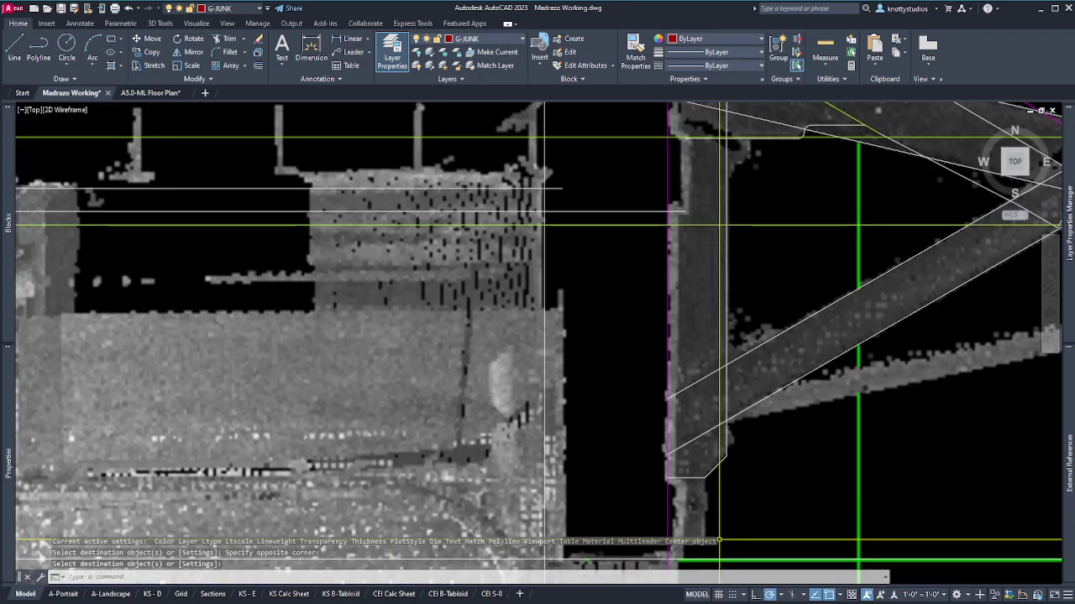
pyautogui.scroll(2, 764, 399)
pyautogui.scroll(4, 764, 399)
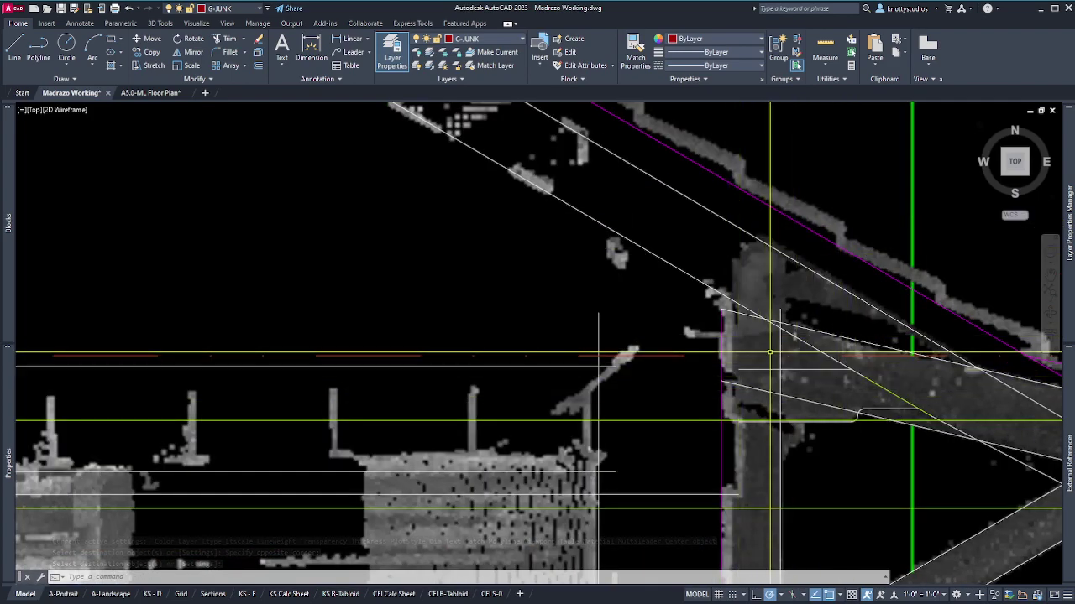
pyautogui.write('ex')
pyautogui.press('Return')
pyautogui.click(792, 278)
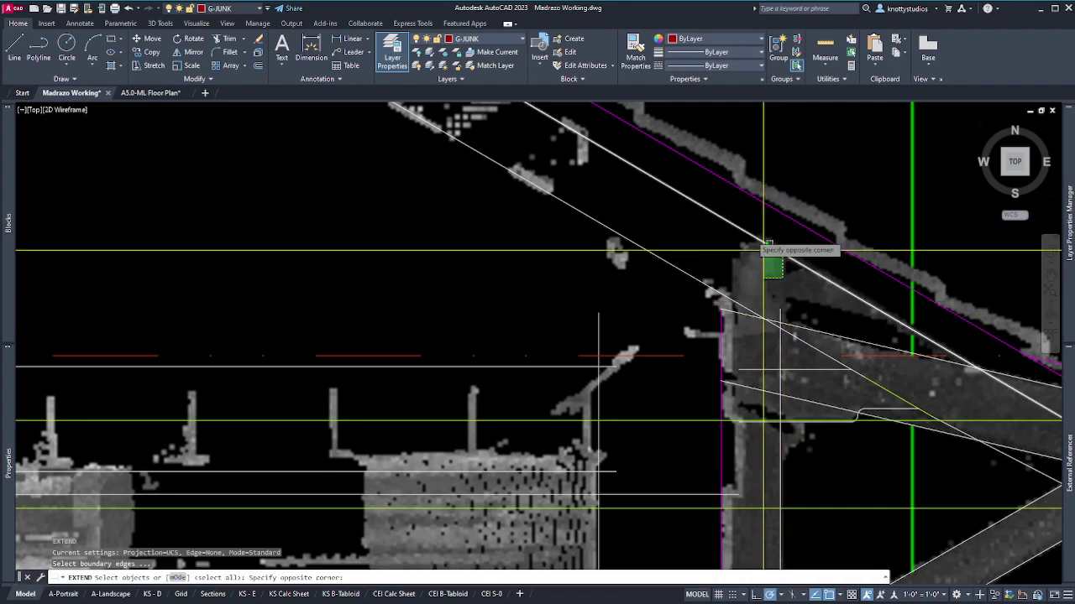
pyautogui.click(758, 249)
pyautogui.press('Return')
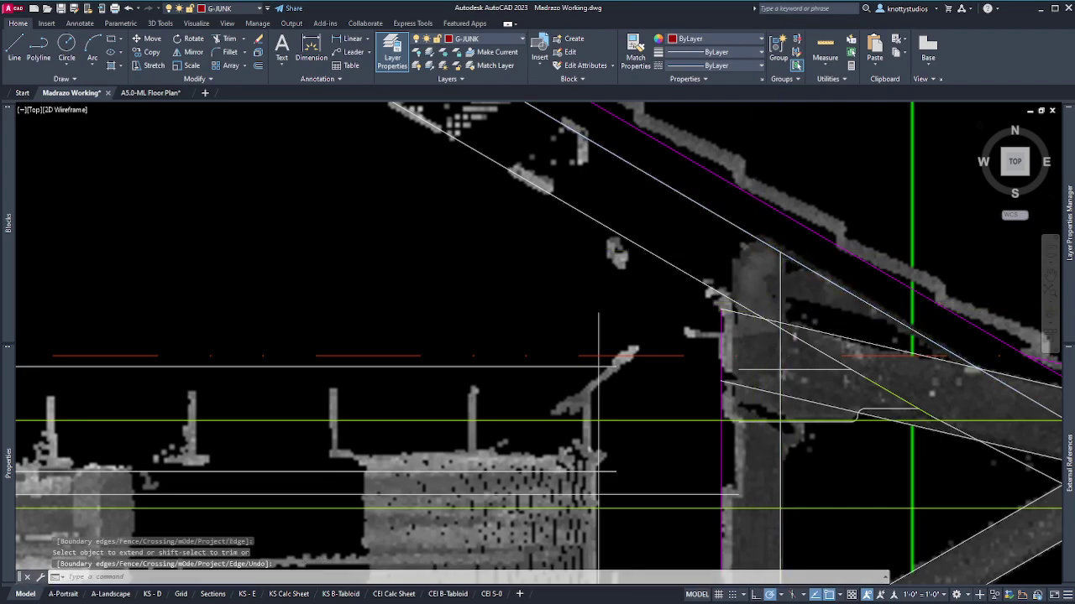
pyautogui.click(722, 329)
pyautogui.press('Return')
pyautogui.scroll(-2, 638, 311)
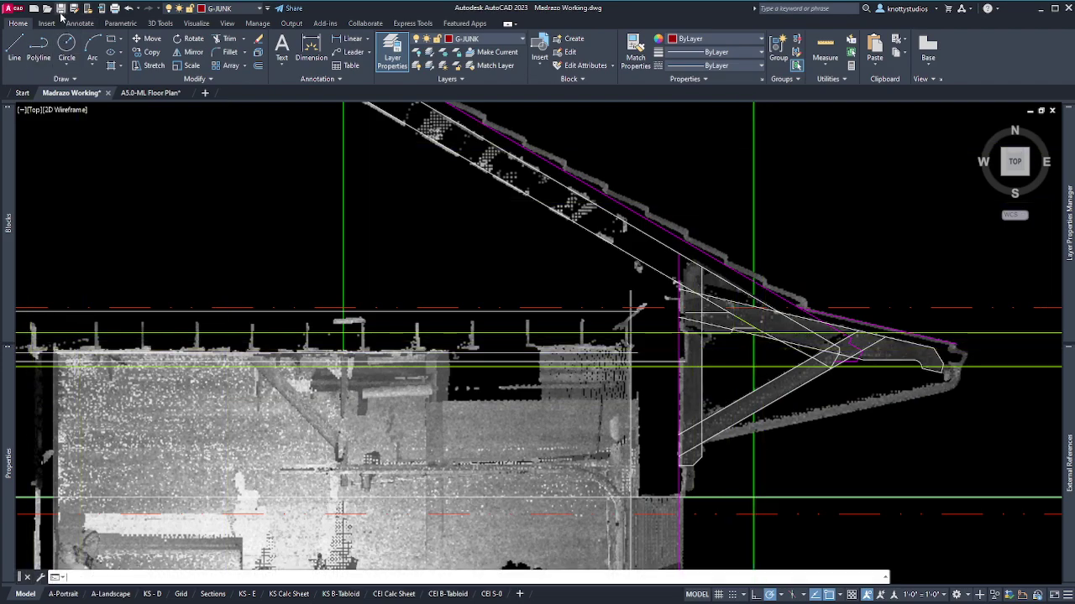
pyautogui.hotkey('ctrl', 's')
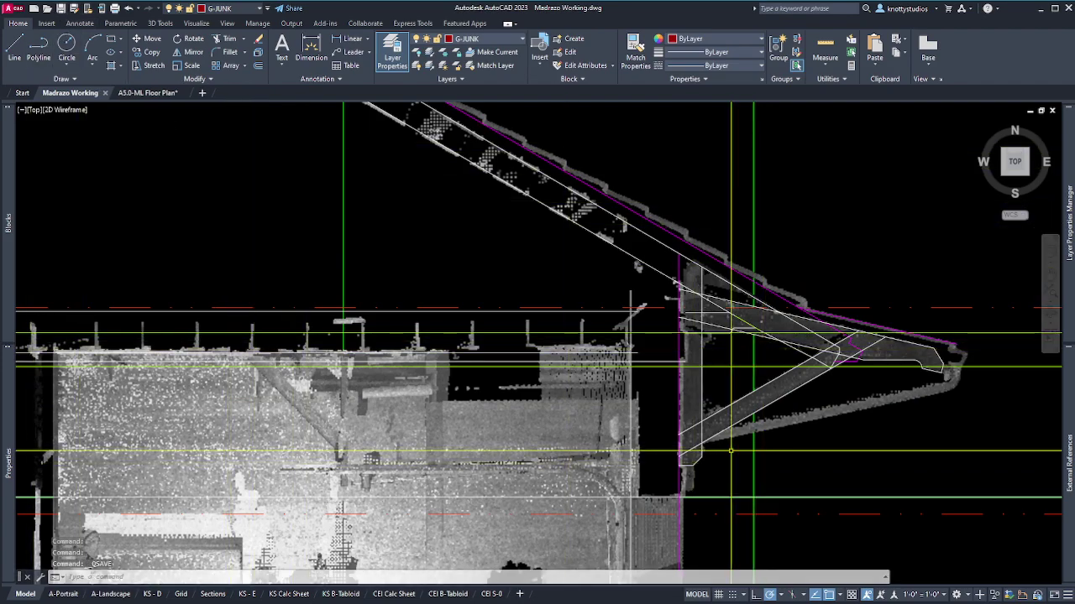